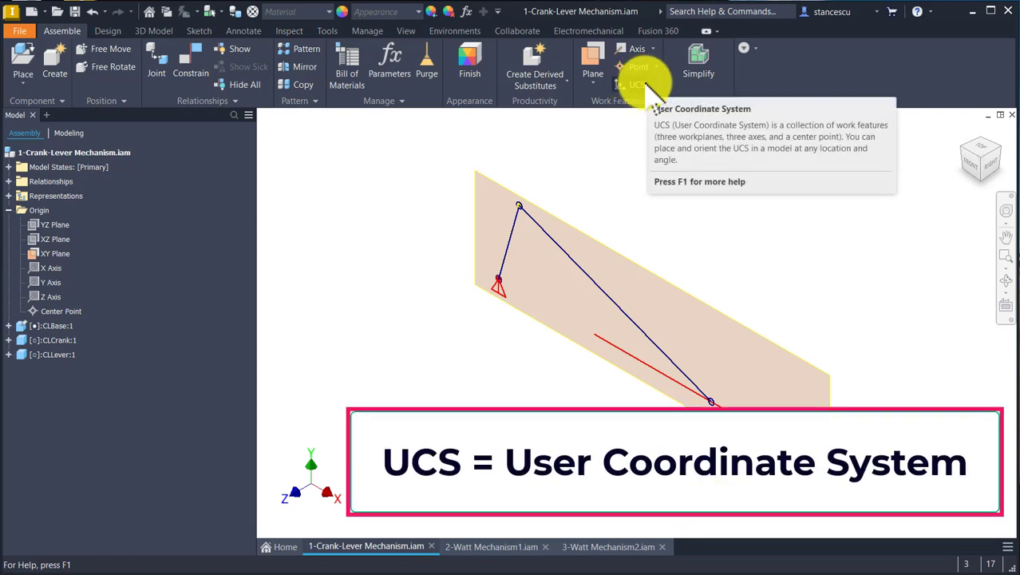
- Place a user coordinate system at the assembly origin with X, Y and Z offsets of 0, keeping its default orientation
{"action": "left_click", "coordinate": [638, 85]}
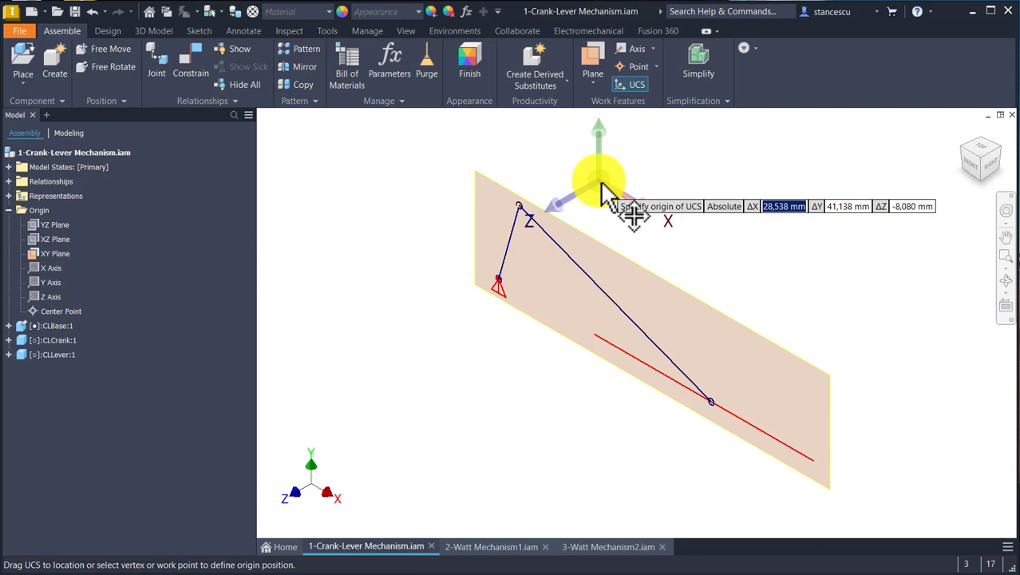
{"action": "type", "text": "0"}
{"action": "key", "text": "Tab"}
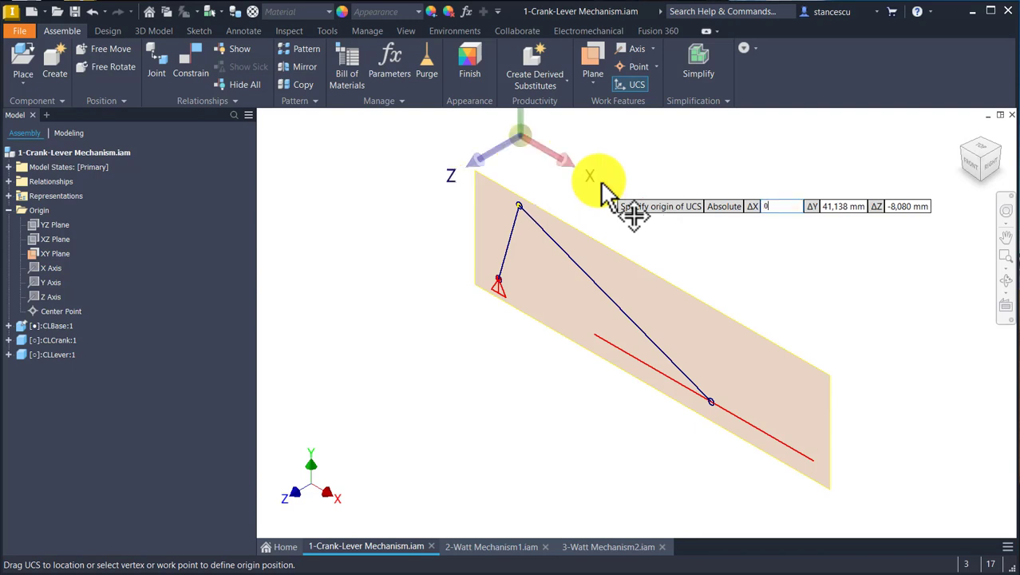
{"action": "type", "text": "0"}
{"action": "key", "text": "Tab"}
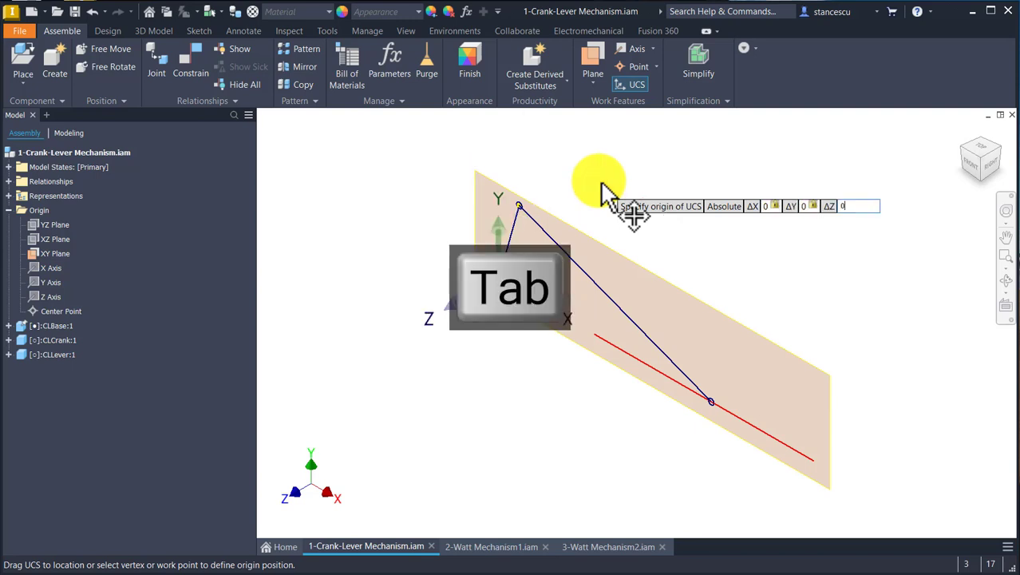
{"action": "key", "text": "Return"}
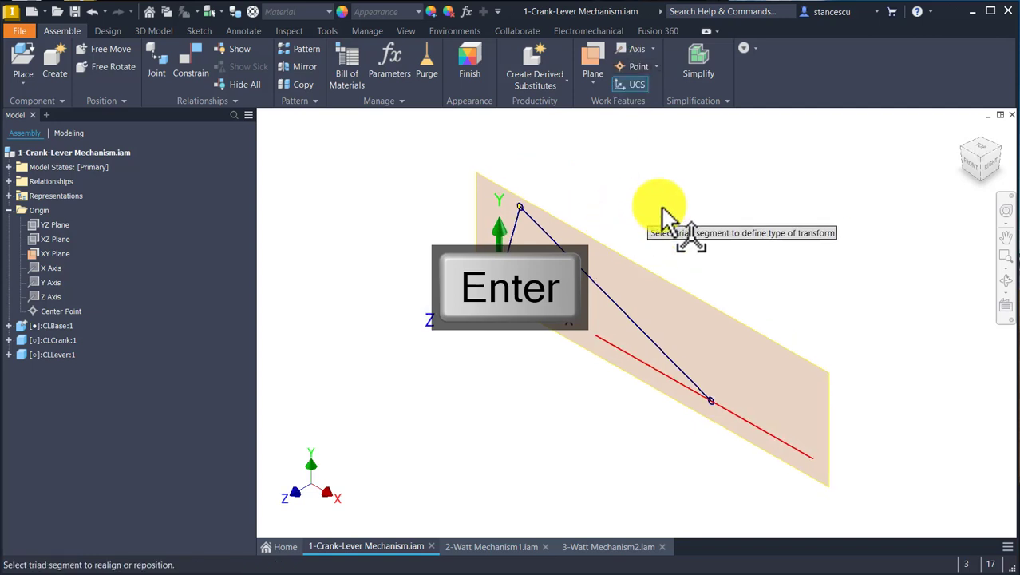
{"action": "middle_click_drag", "start_coordinate": [663, 207], "coordinate": [714, 205], "text": "shift"}
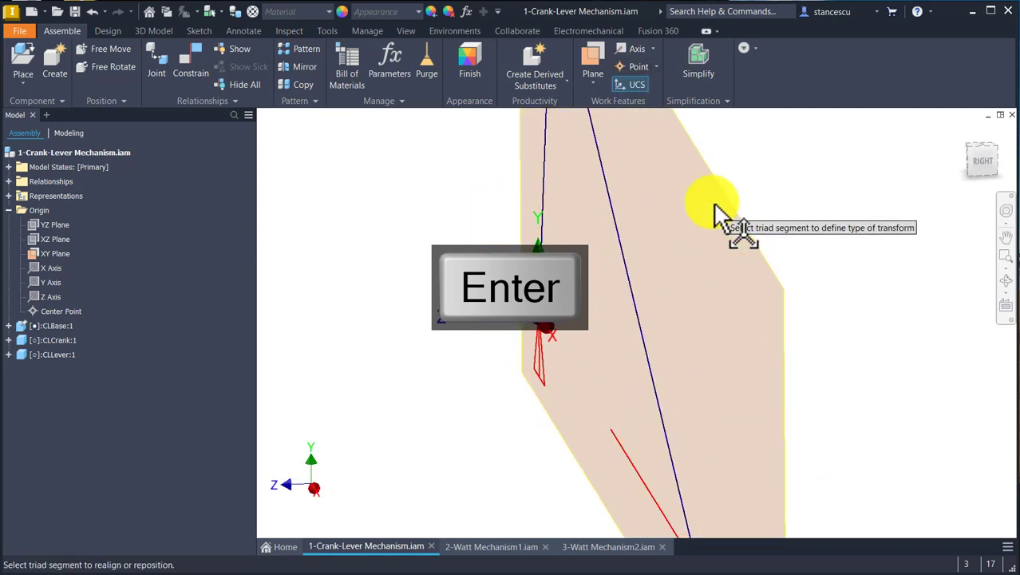
{"action": "key", "text": "F6"}
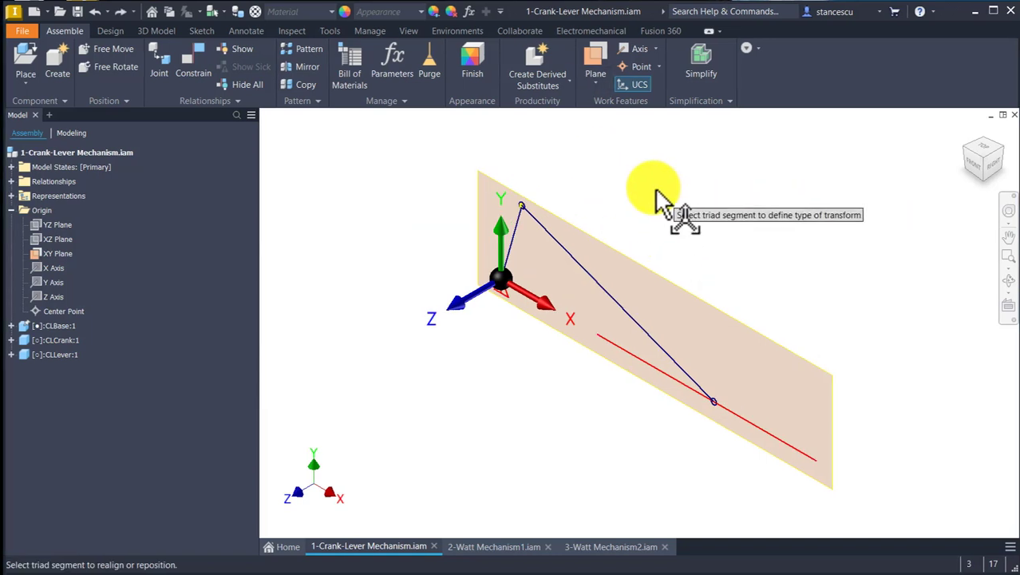
{"action": "right_click", "coordinate": [656, 193]}
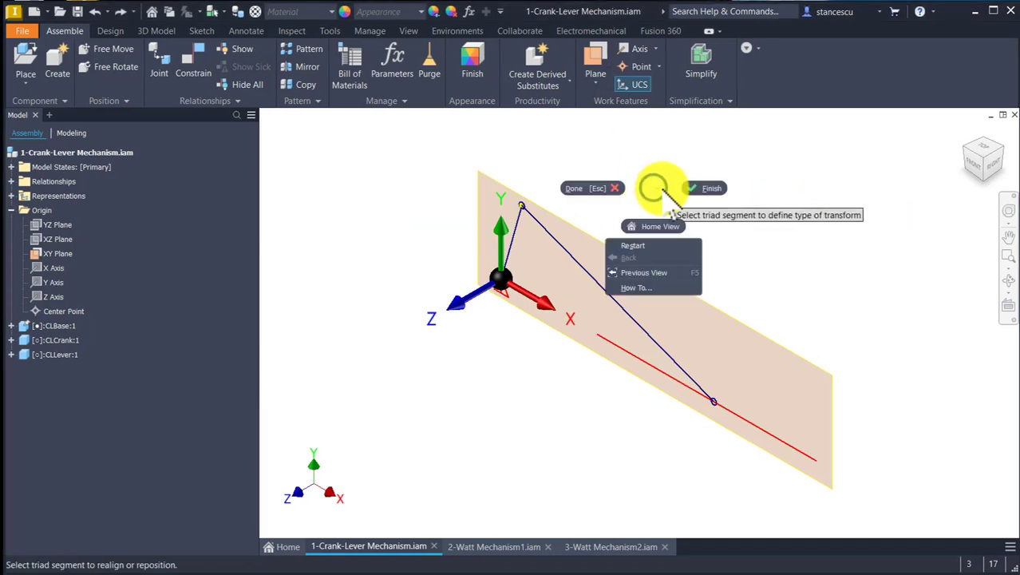
{"action": "left_click", "coordinate": [703, 189]}
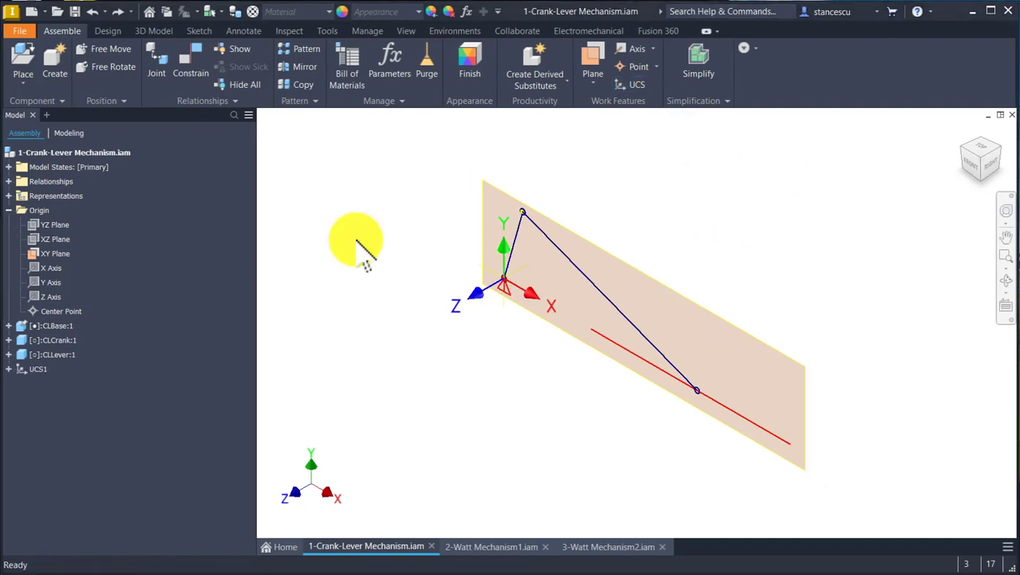
- Delete the user coordinate system from the assembly
{"action": "right_click", "coordinate": [27, 369]}
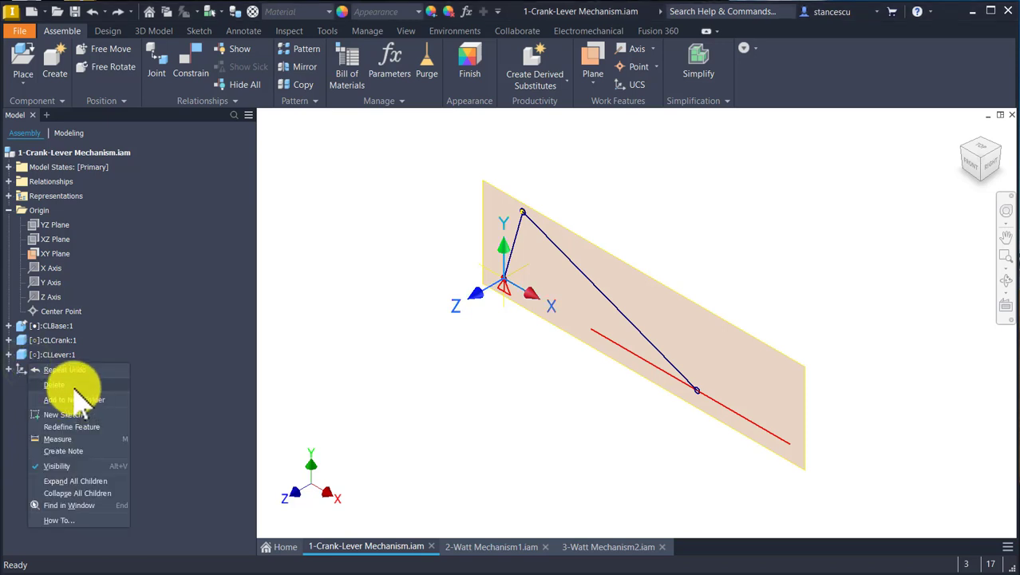
{"action": "left_click", "coordinate": [75, 385]}
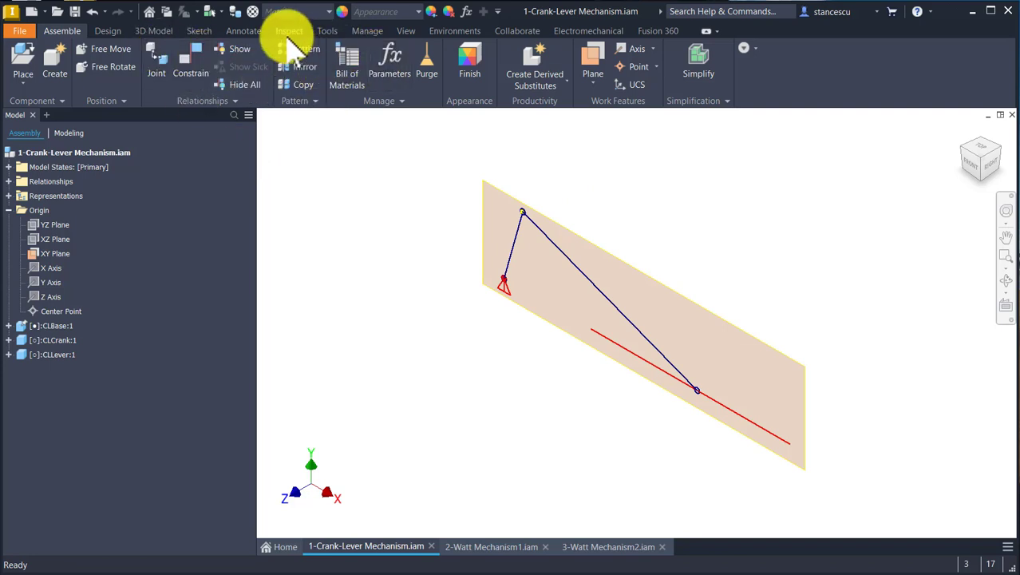
- Display the degrees-of-freedom symbols, examine those at the crank pivot and the lever end, and hide them again
{"action": "left_click", "coordinate": [408, 31]}
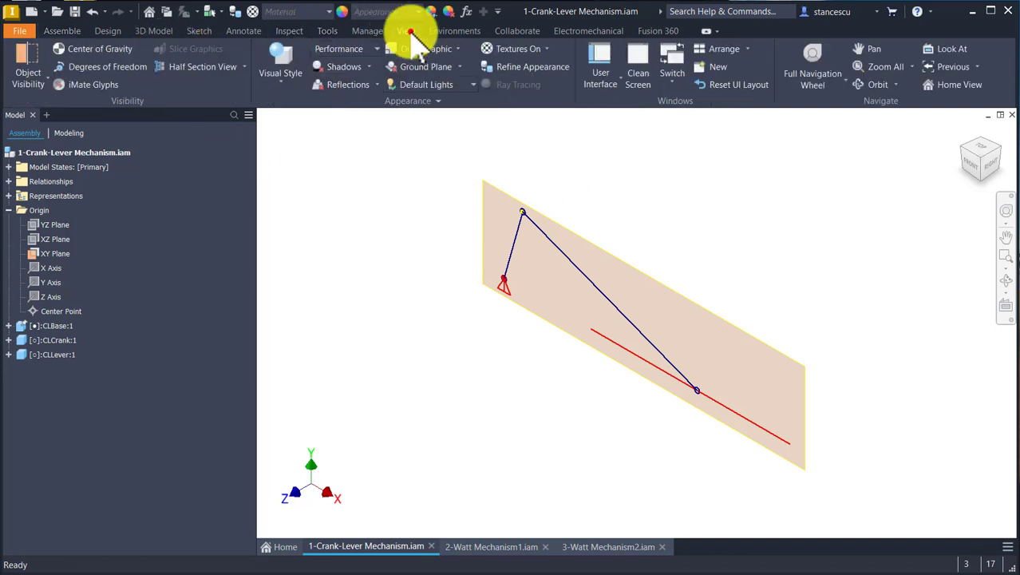
{"action": "left_click", "coordinate": [124, 68]}
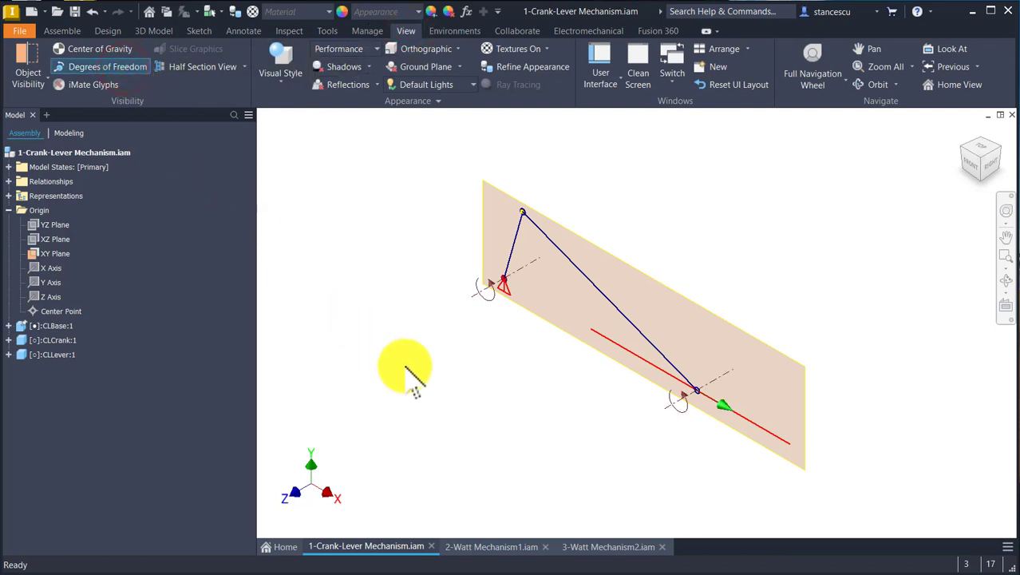
{"action": "scroll", "coordinate": [505, 361], "scroll_direction": "up", "scroll_amount": 3}
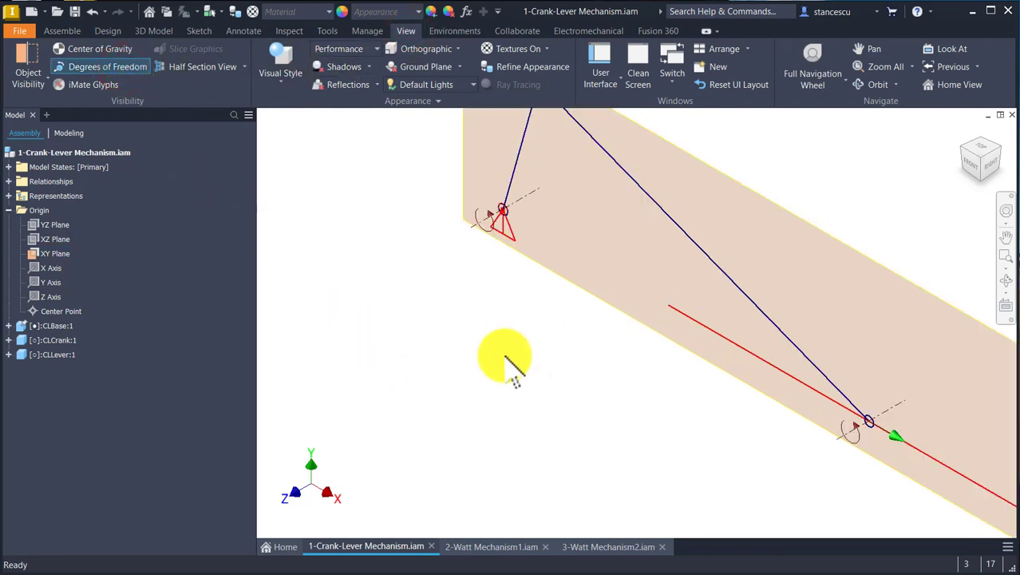
{"action": "scroll", "coordinate": [515, 375], "scroll_direction": "down", "scroll_amount": 3}
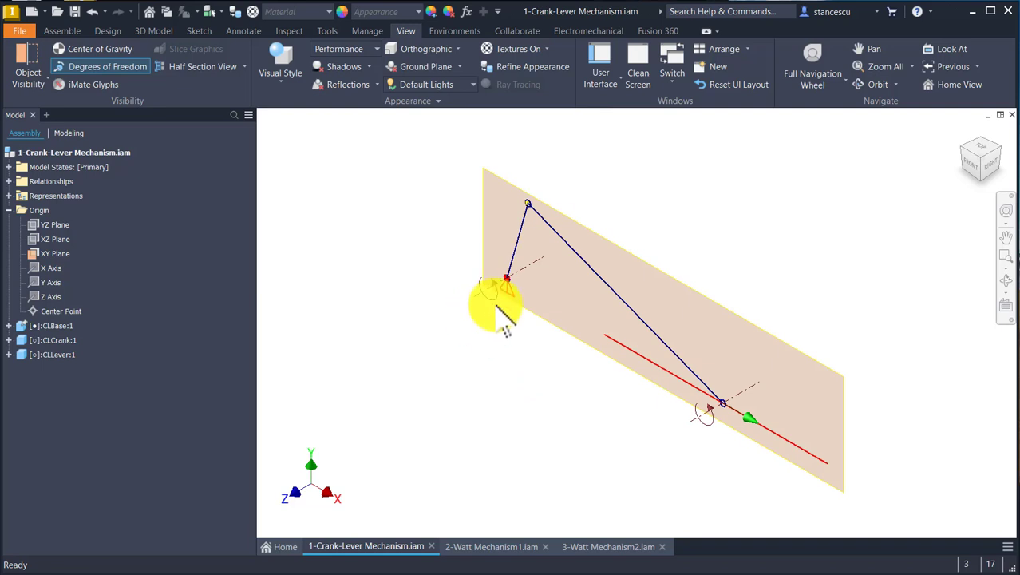
{"action": "left_click", "coordinate": [517, 271]}
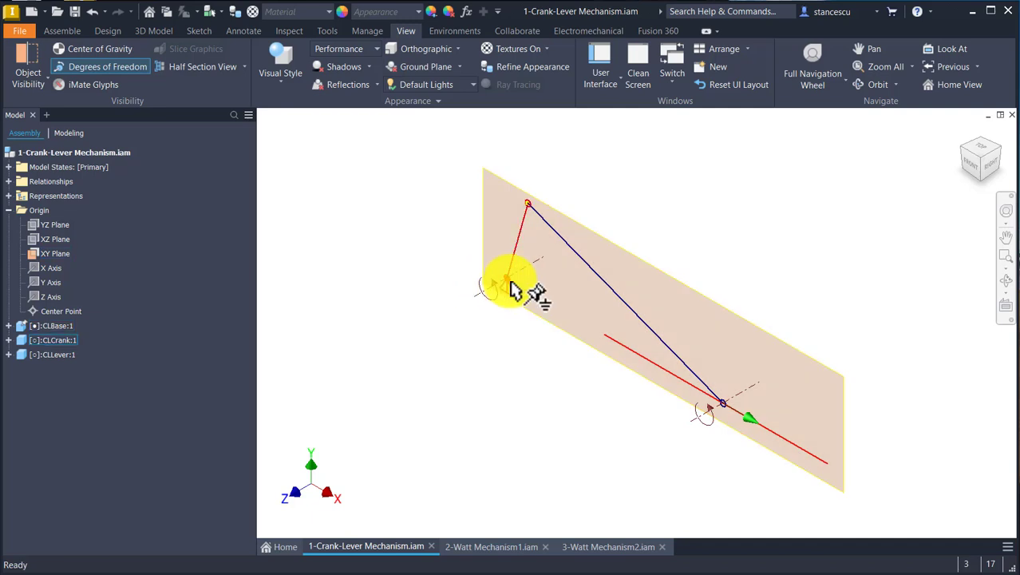
{"action": "left_click", "coordinate": [706, 415]}
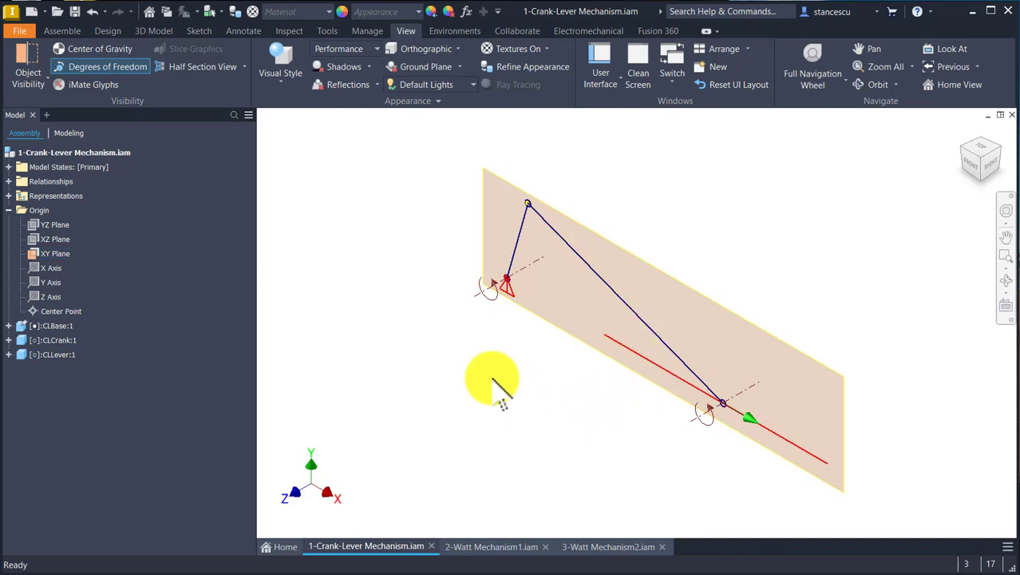
{"action": "left_click", "coordinate": [277, 215]}
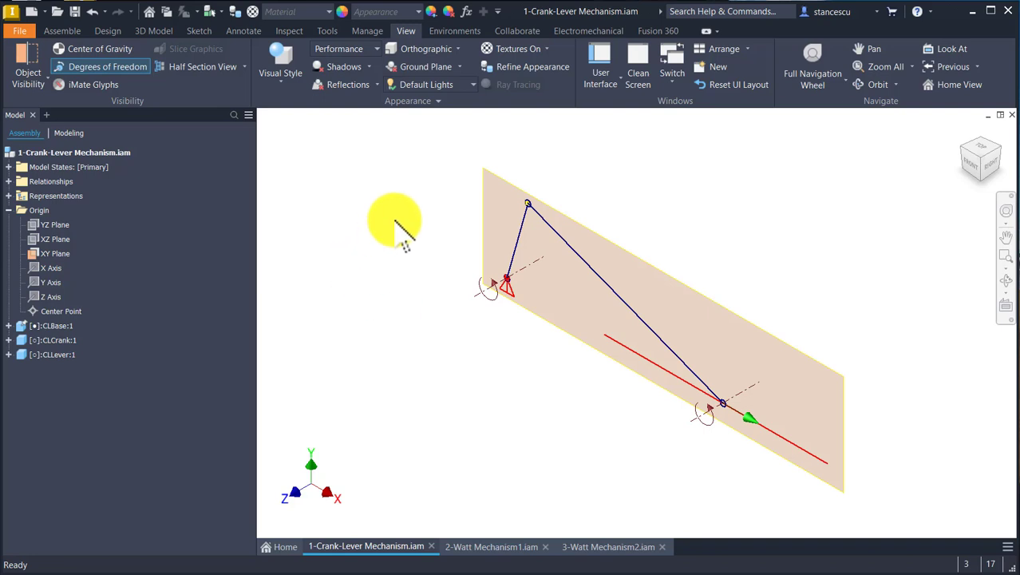
{"action": "left_click", "coordinate": [95, 67]}
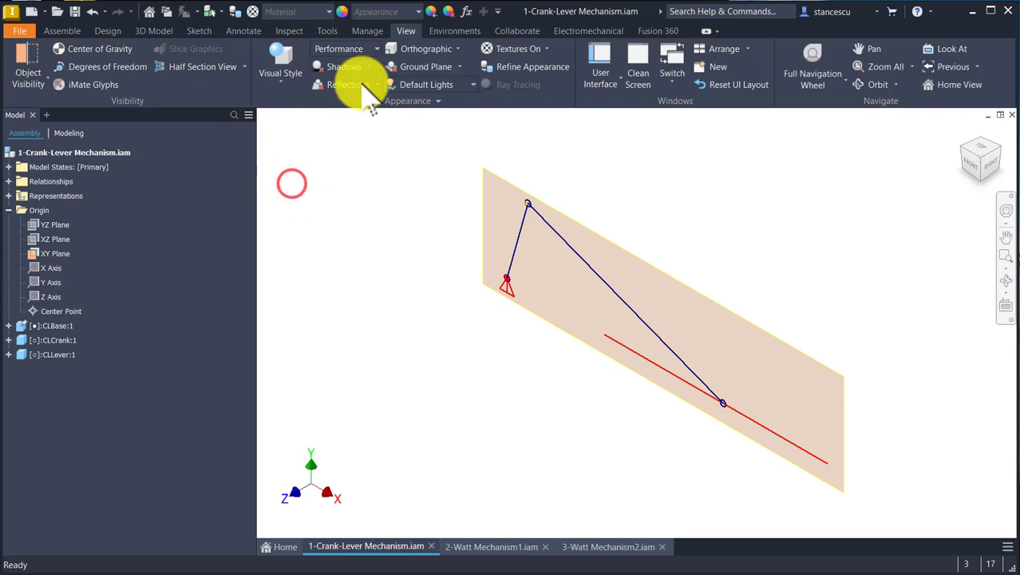
{"action": "left_click", "coordinate": [325, 193]}
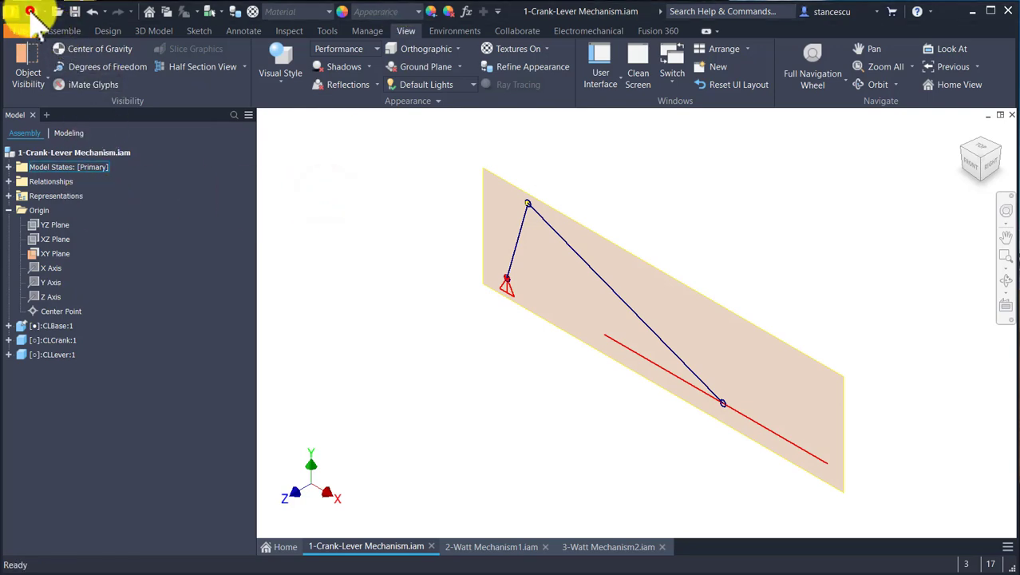
- Create a new part from the metric Standard (mm).ipt template and start a 2D sketch on the front (XY) plane
{"action": "left_click", "coordinate": [29, 11]}
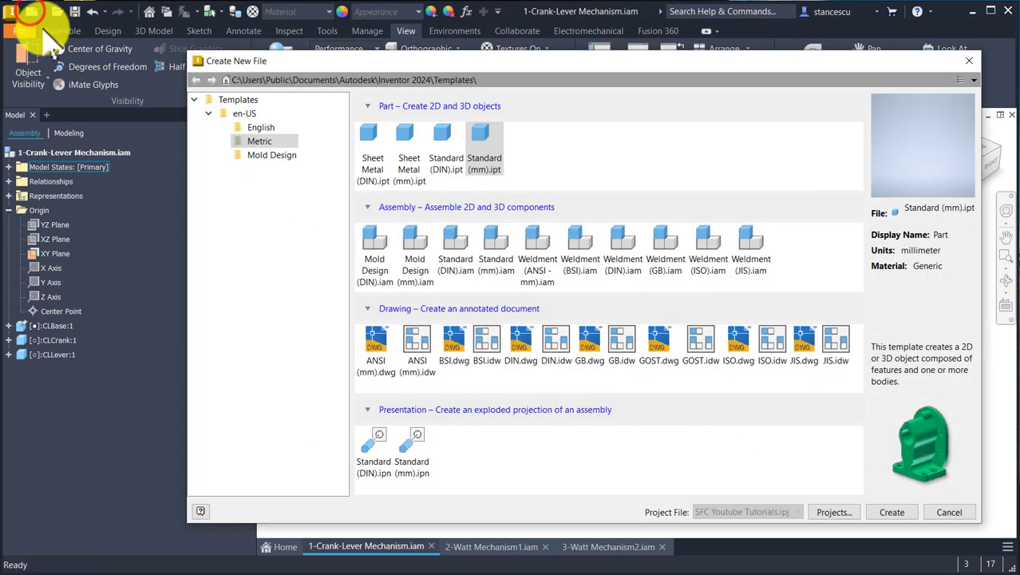
{"action": "double_click", "coordinate": [477, 143]}
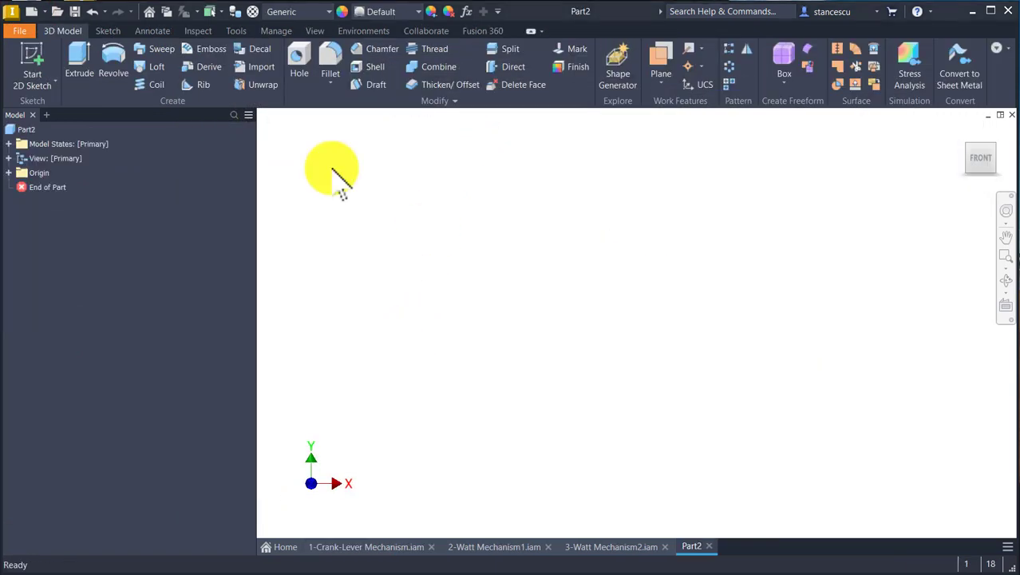
{"action": "left_click", "coordinate": [40, 53]}
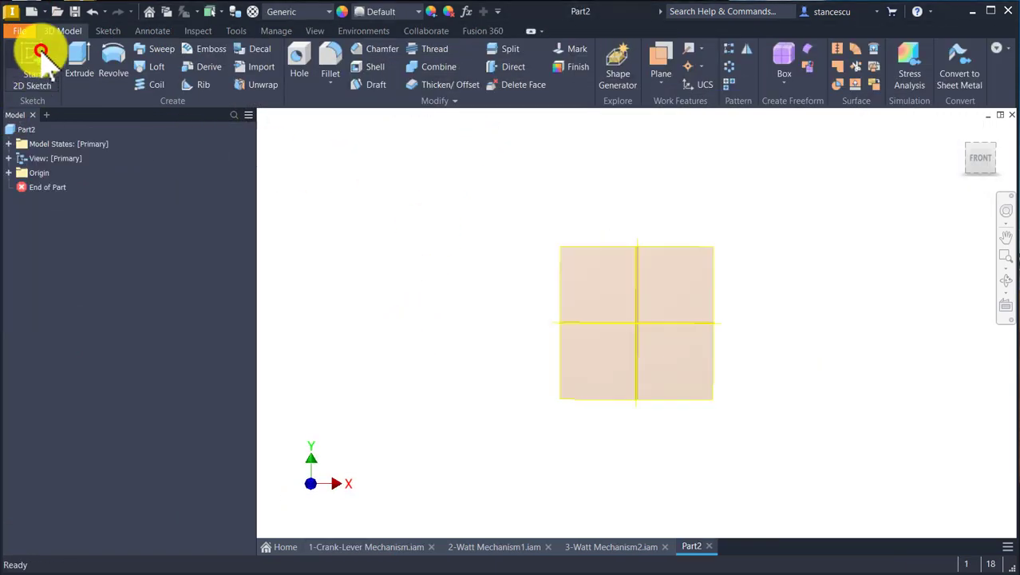
{"action": "left_click", "coordinate": [584, 197]}
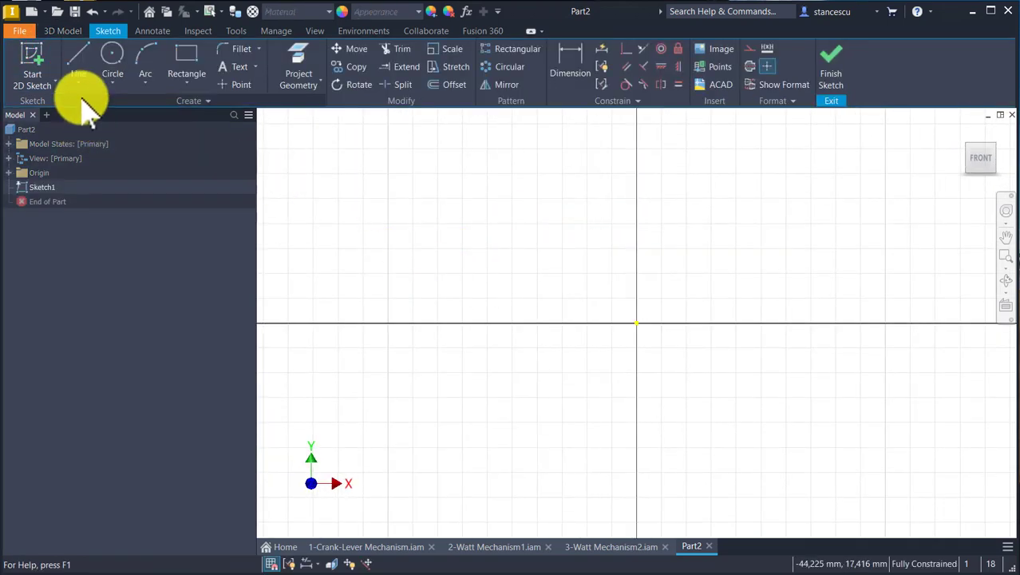
- Sketch a 28 mm line from the origin, sloping upward at about 31 degrees, and finish the sketch
{"action": "left_click", "coordinate": [77, 56]}
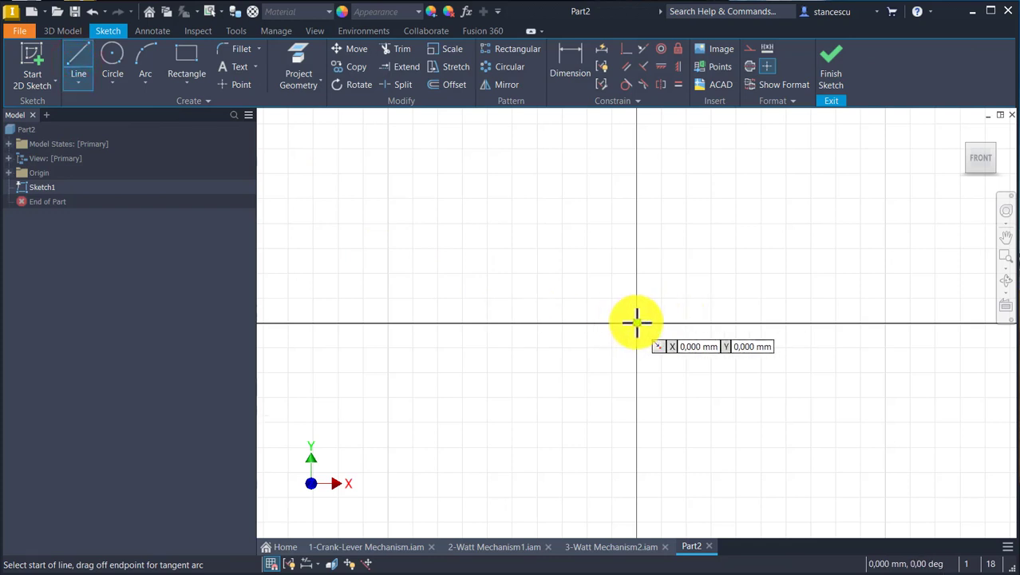
{"action": "left_click", "coordinate": [637, 323]}
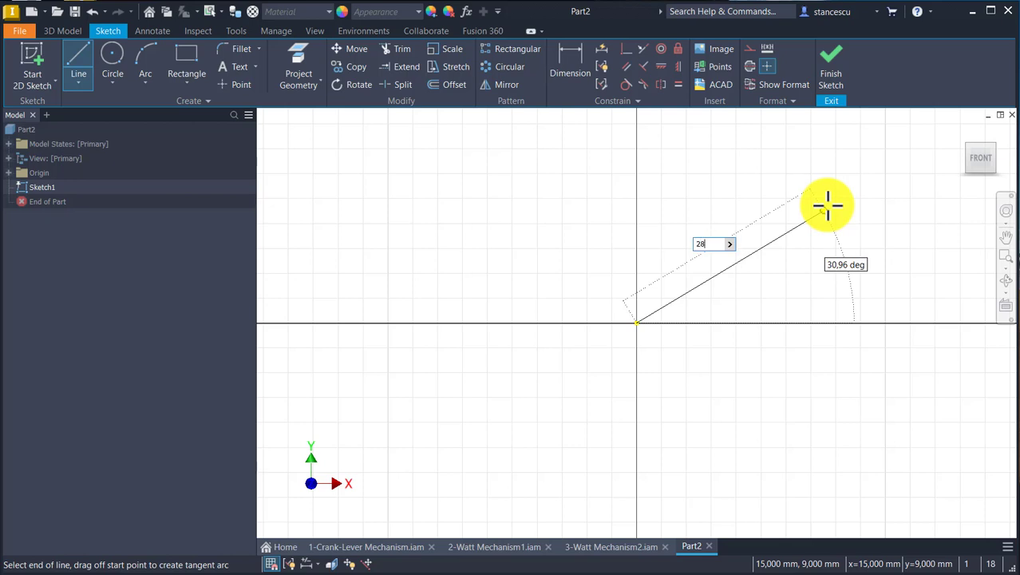
{"action": "key", "text": "Return"}
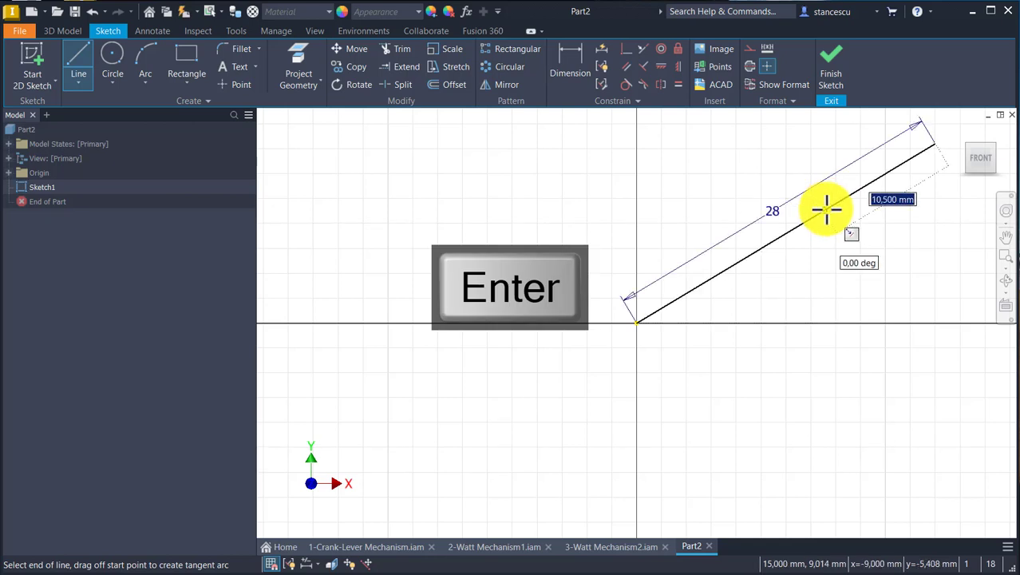
{"action": "key", "text": "Escape"}
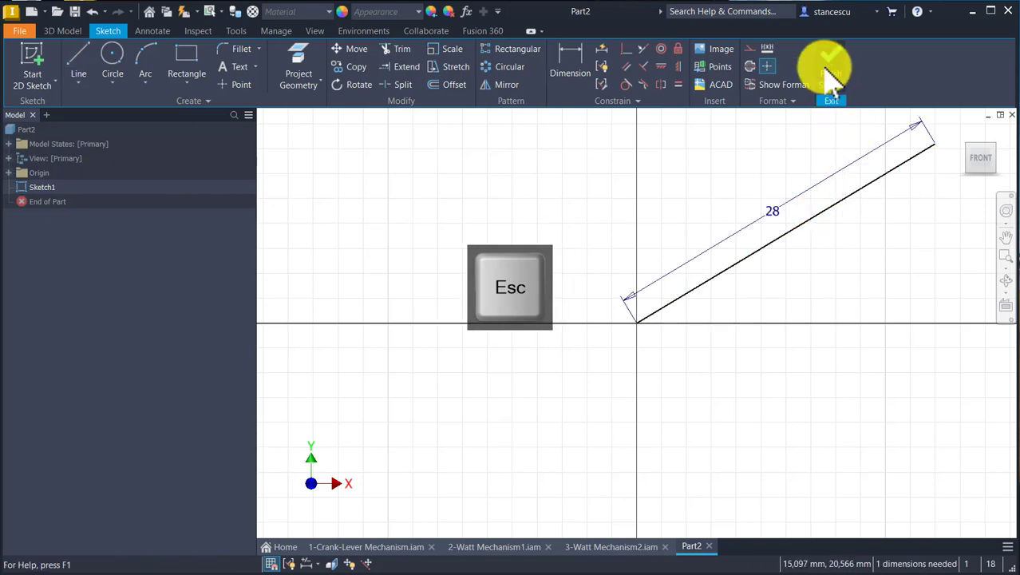
{"action": "left_click", "coordinate": [830, 74]}
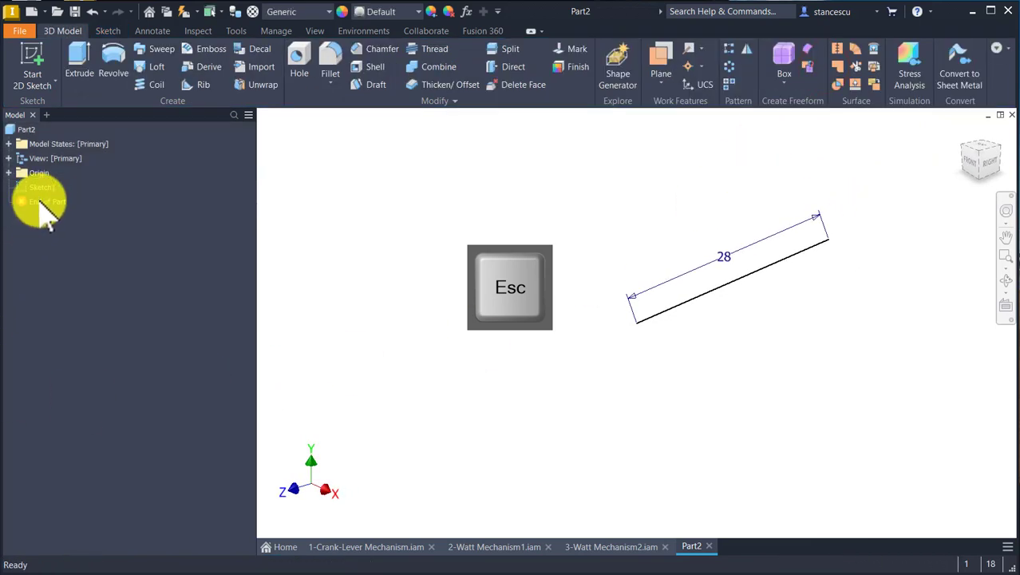
- Turn off dimension visibility for the line's sketch
{"action": "left_click", "coordinate": [42, 188]}
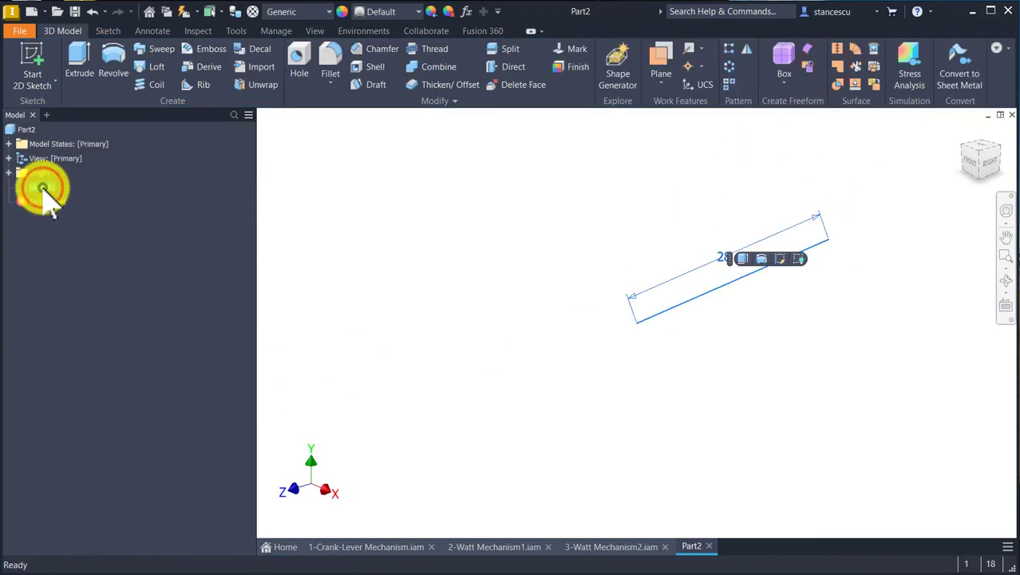
{"action": "right_click", "coordinate": [42, 188]}
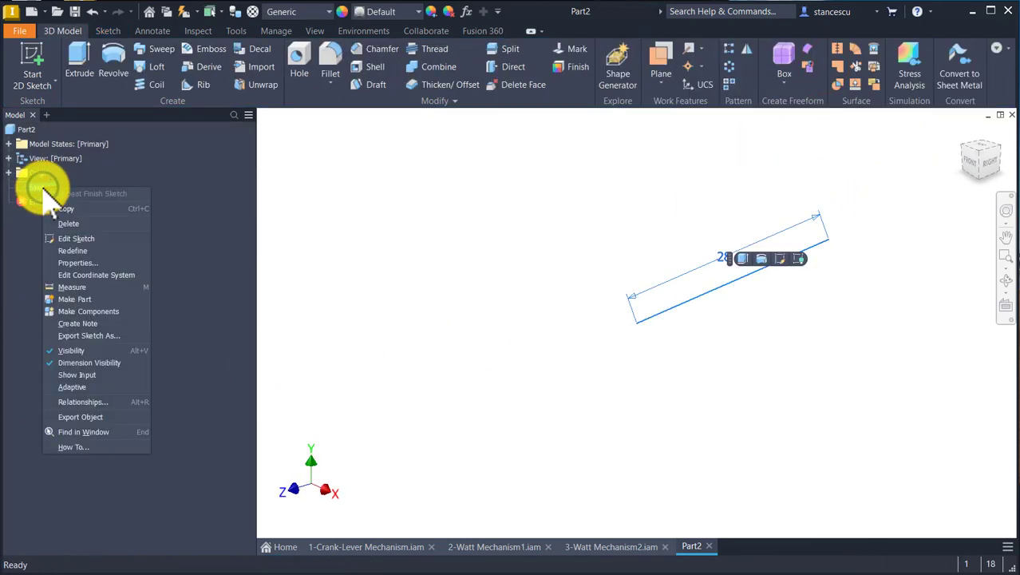
{"action": "left_click", "coordinate": [82, 364]}
{"action": "left_click", "coordinate": [428, 295]}
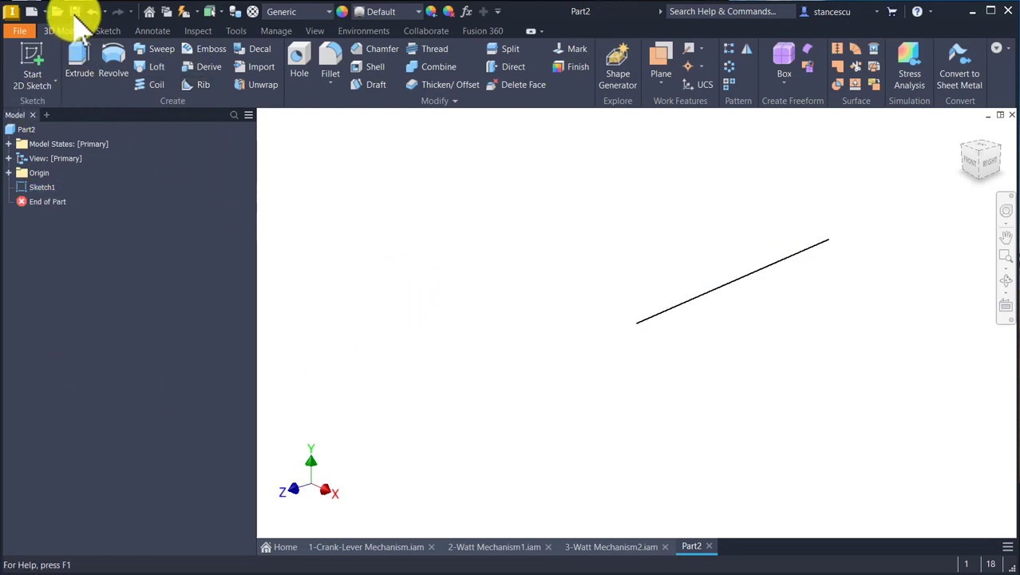
- Save the part as Part1.ipt in the tutorial's project folder
{"action": "left_click", "coordinate": [75, 13]}
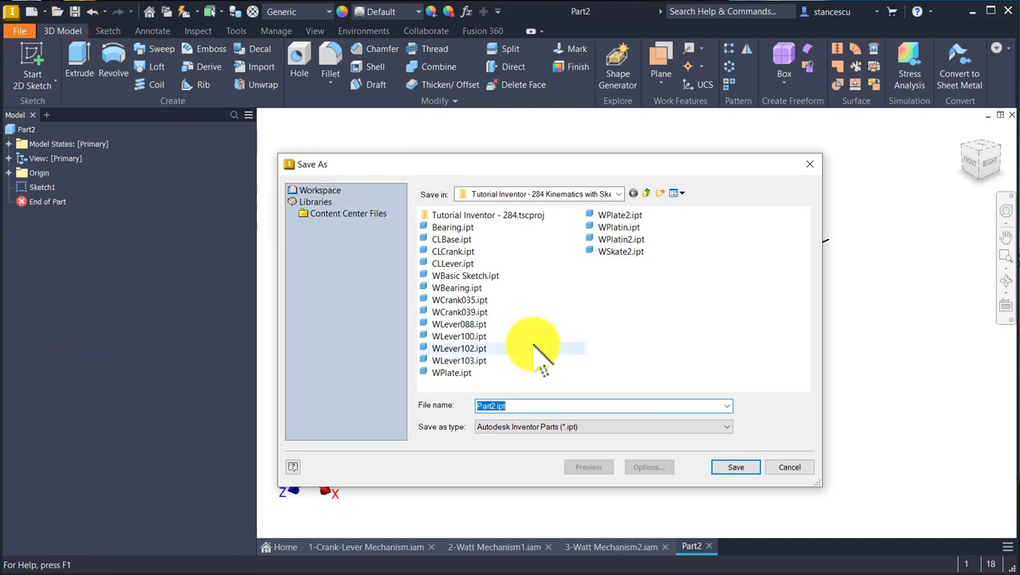
{"action": "left_click", "coordinate": [493, 405]}
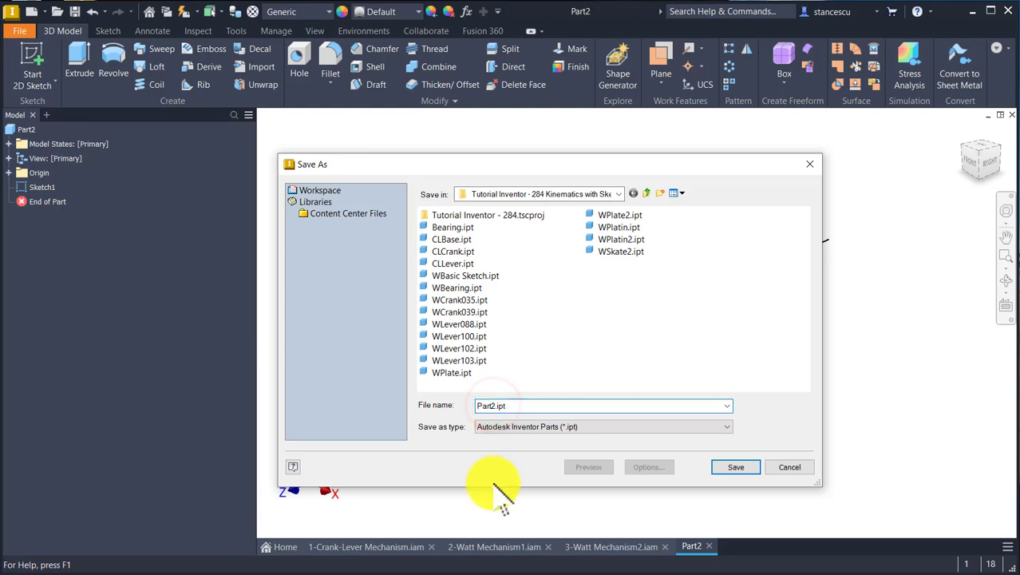
{"action": "key", "text": "BackSpace"}
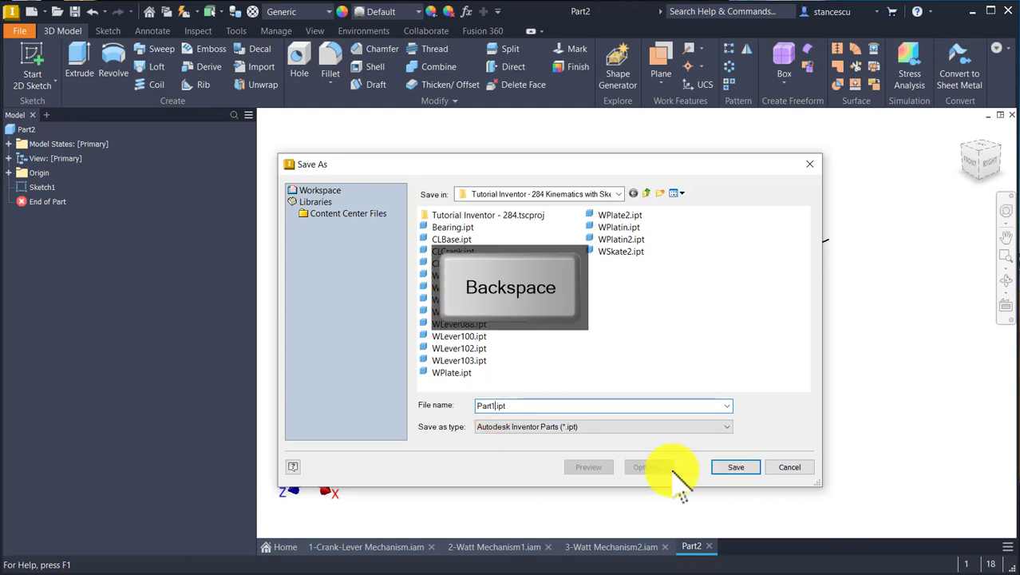
{"action": "left_click", "coordinate": [747, 466]}
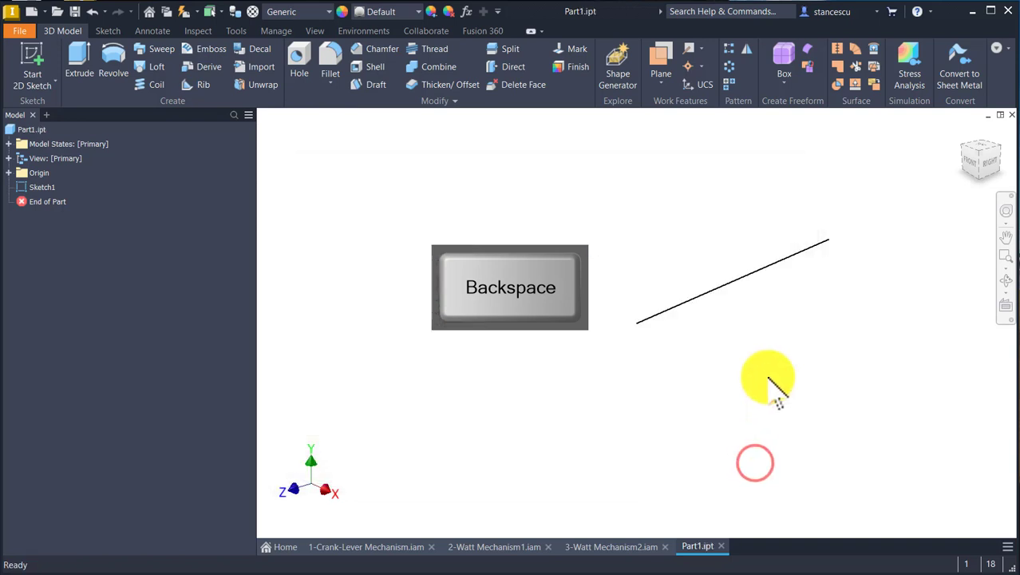
- Close Part1.ipt, create a new part from the metric Standard (mm).ipt template, and start a 2D sketch on the front (XY) plane
{"action": "left_click", "coordinate": [1013, 115]}
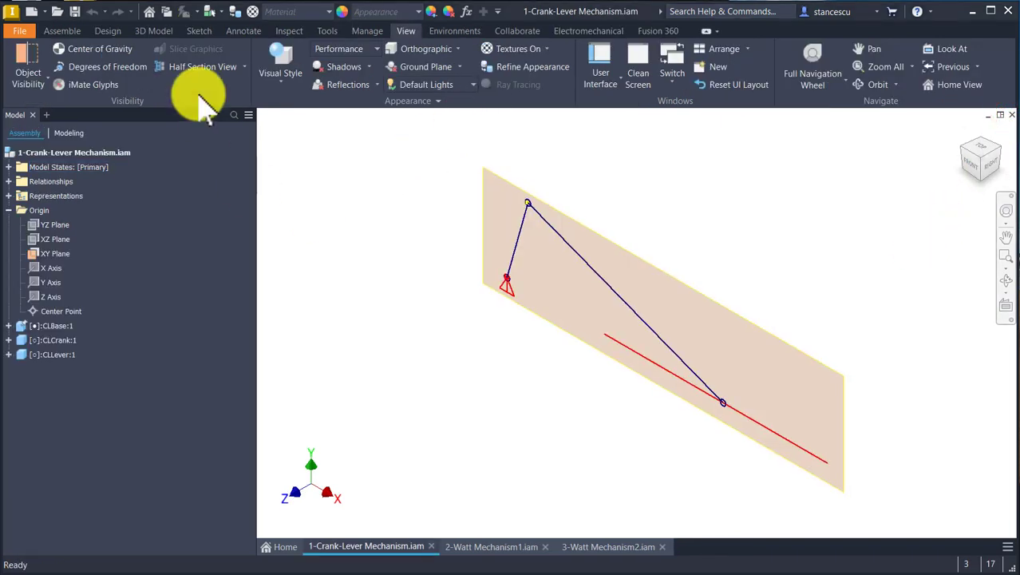
{"action": "left_click", "coordinate": [32, 14]}
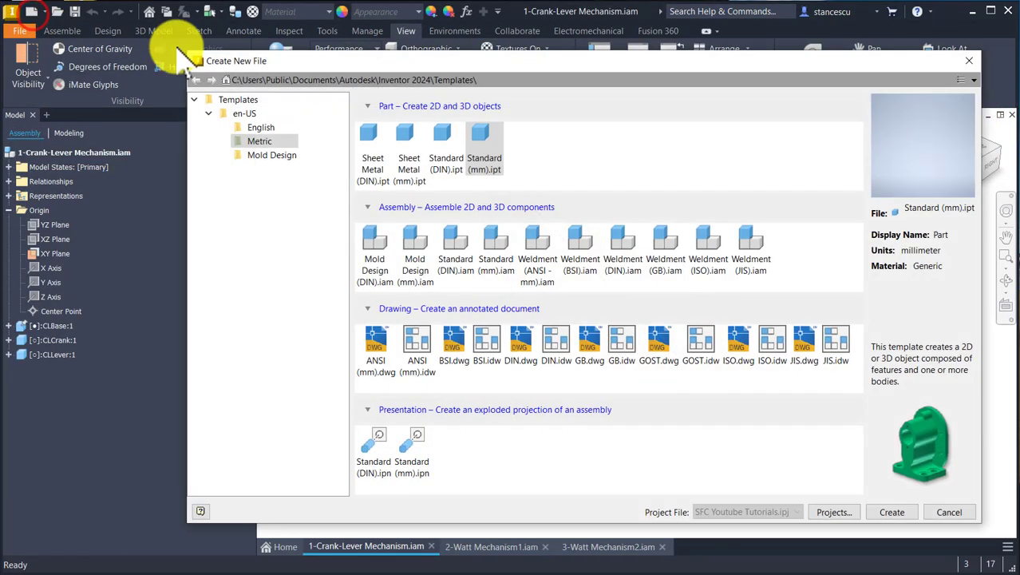
{"action": "double_click", "coordinate": [475, 154]}
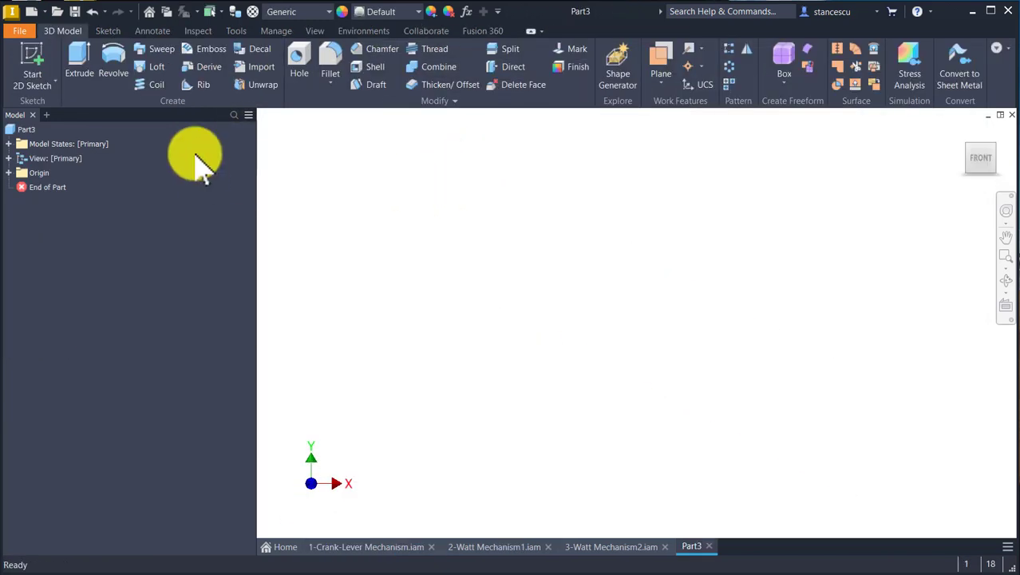
{"action": "left_click", "coordinate": [36, 62]}
{"action": "left_click", "coordinate": [570, 210]}
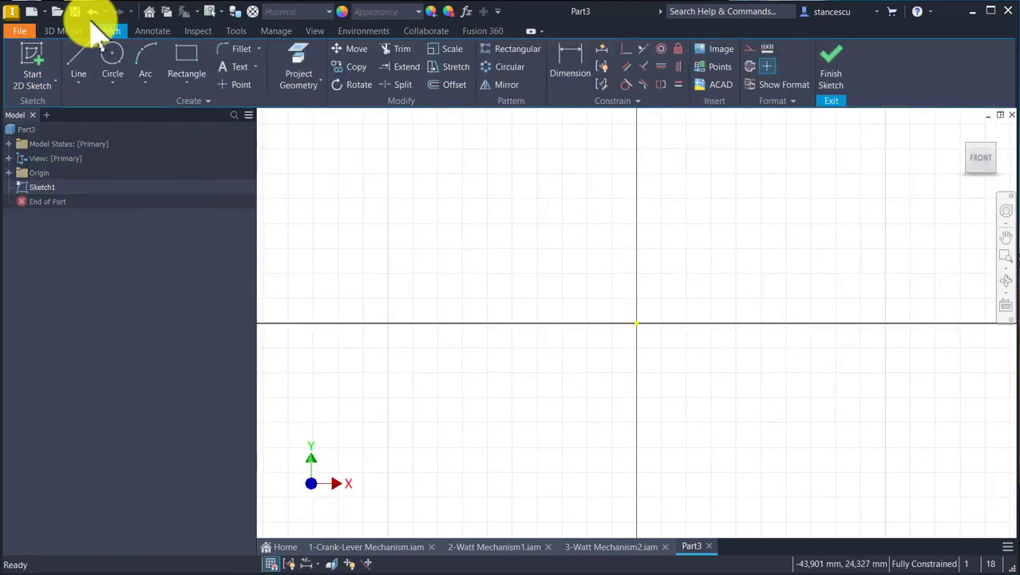
- Sketch a 75 mm line starting up and left of the origin, sloping downward at about 13 degrees, and finish the sketch
{"action": "left_click", "coordinate": [82, 63]}
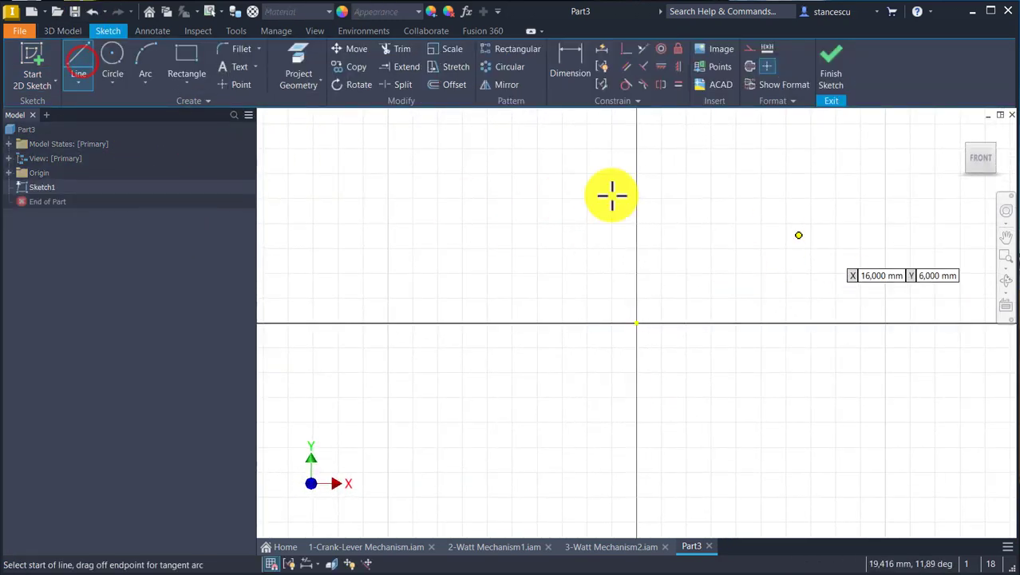
{"action": "left_click", "coordinate": [560, 188]}
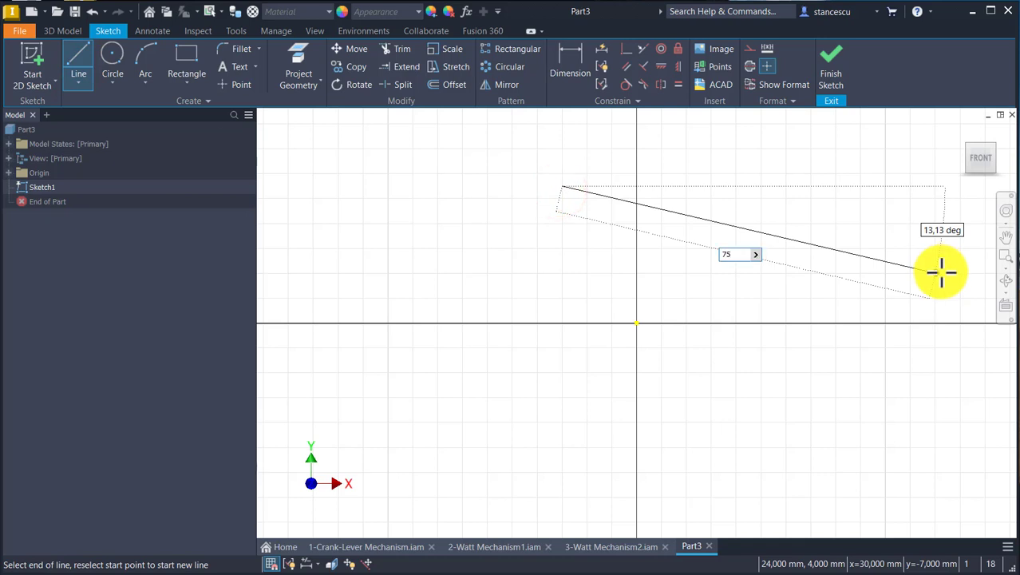
{"action": "type", "text": "75"}
{"action": "key", "text": "Return"}
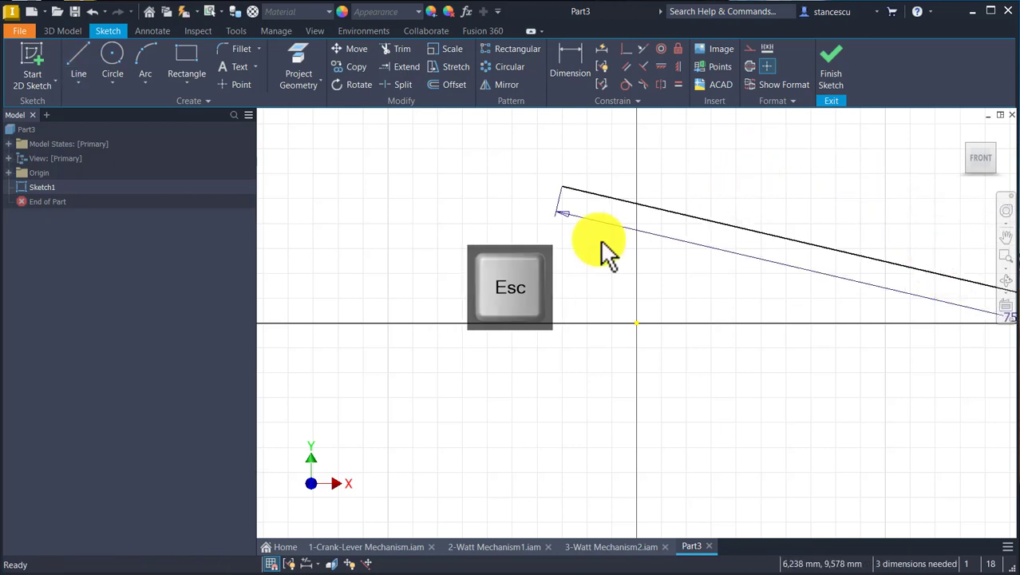
{"action": "left_click", "coordinate": [825, 77]}
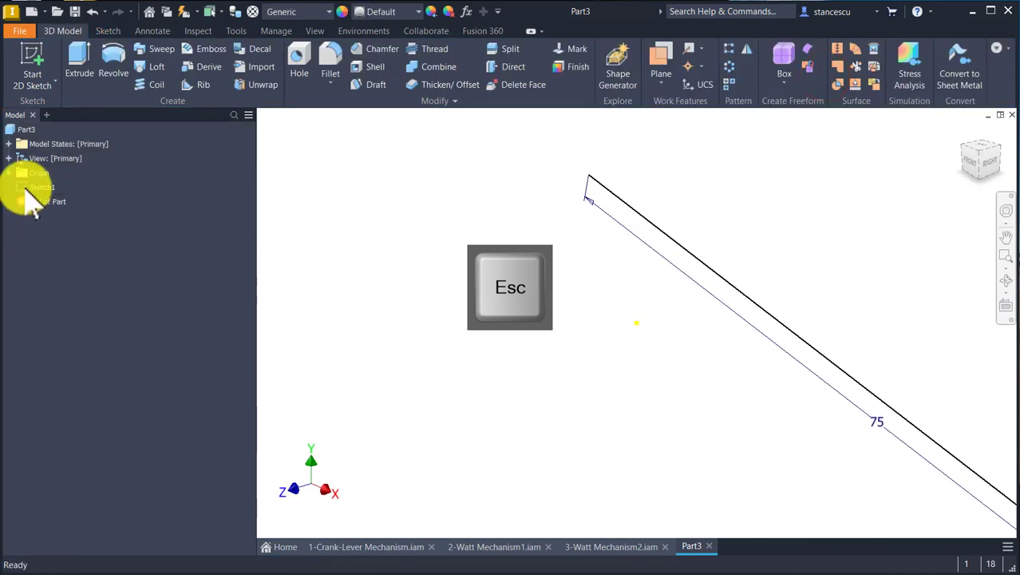
- Turn off dimension visibility for the 75 mm line's sketch
{"action": "right_click", "coordinate": [25, 189]}
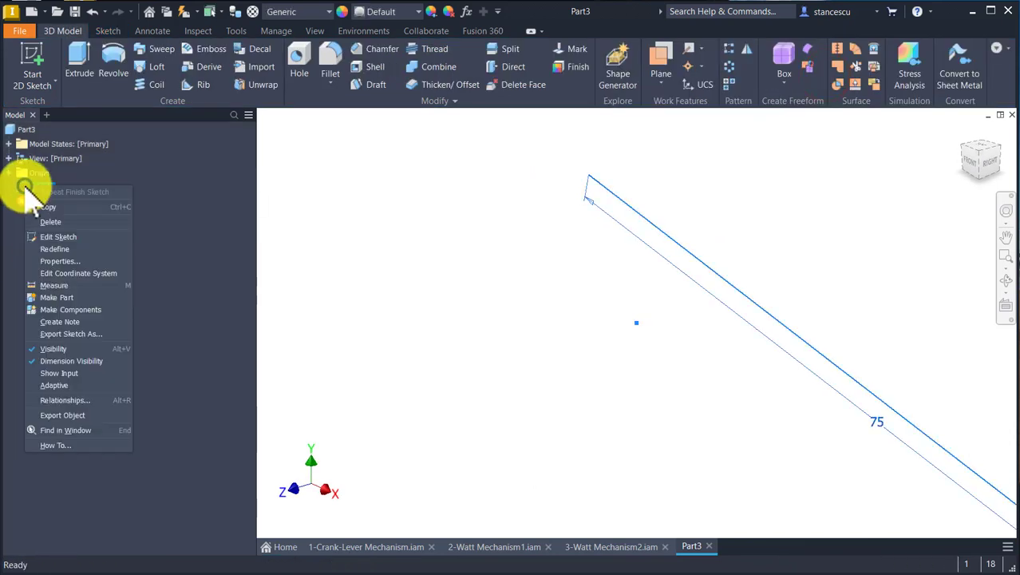
{"action": "left_click", "coordinate": [60, 361]}
{"action": "key", "text": "Num_Lock"}
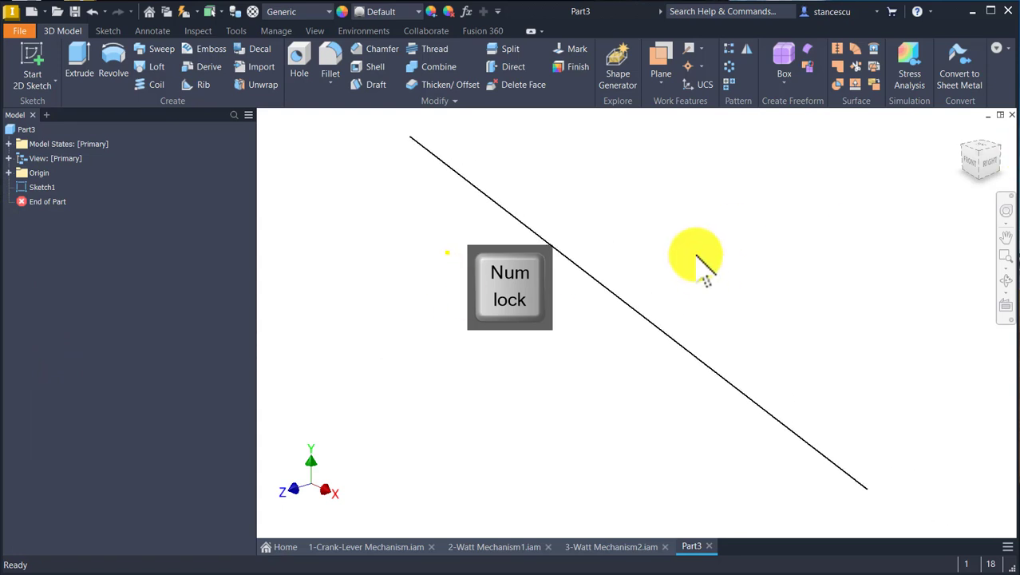
- Save the part as Part2.ipt in the tutorial's project folder and close it
{"action": "key", "text": "ctrl+s"}
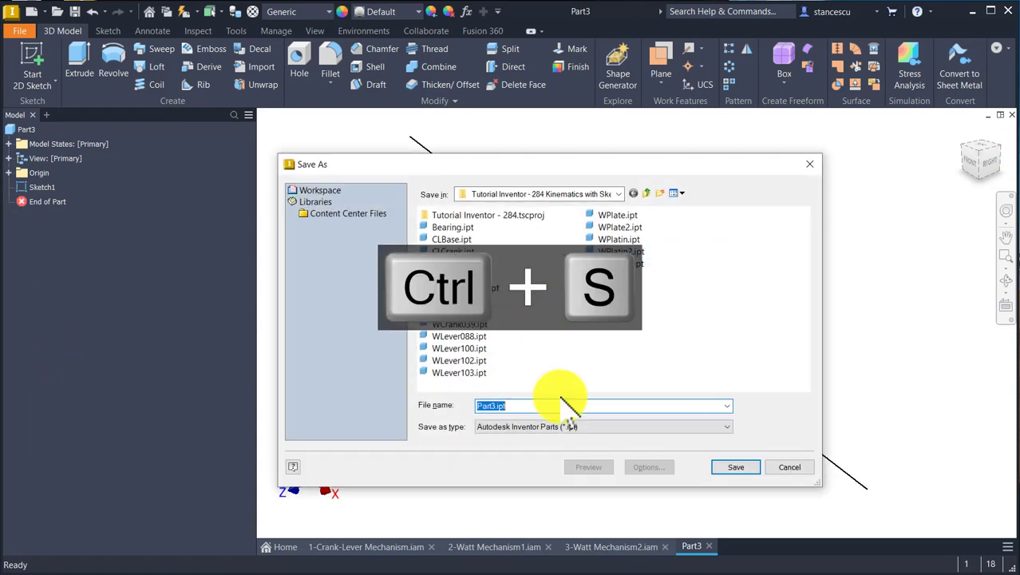
{"action": "left_click", "coordinate": [494, 406]}
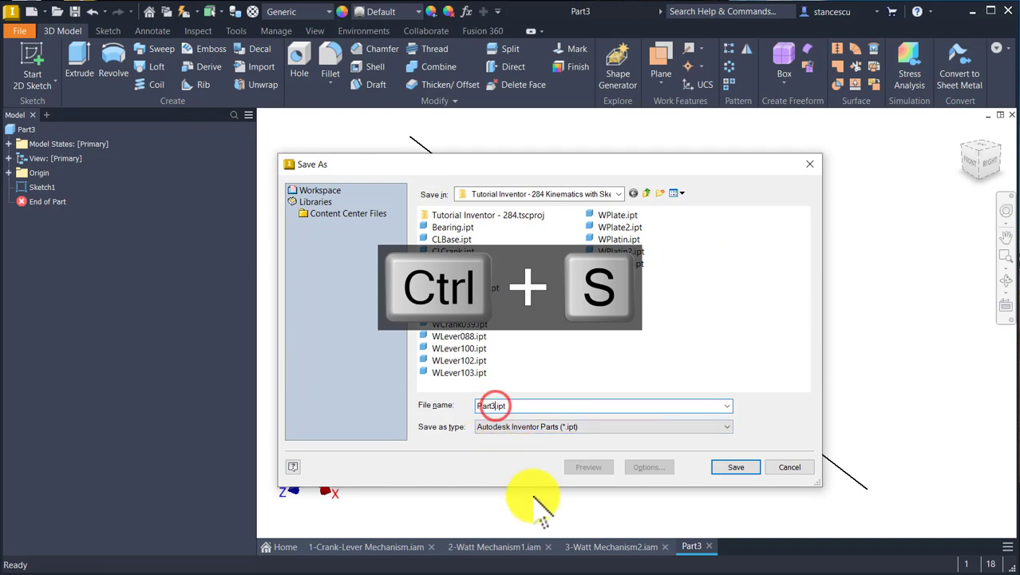
{"action": "key", "text": "BackSpace"}
{"action": "key", "text": "BackSpace"}
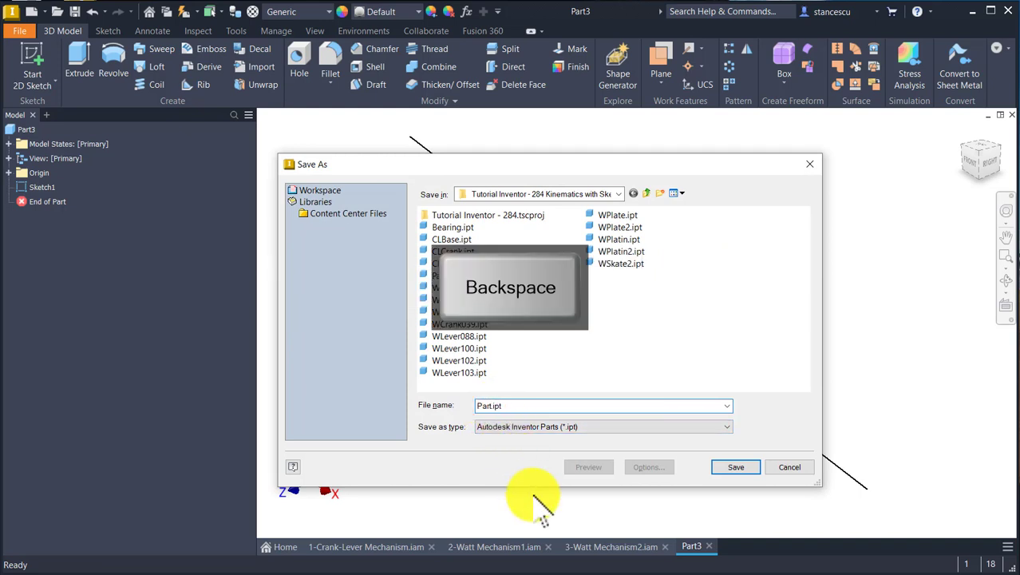
{"action": "type", "text": "t2"}
{"action": "key", "text": "Return"}
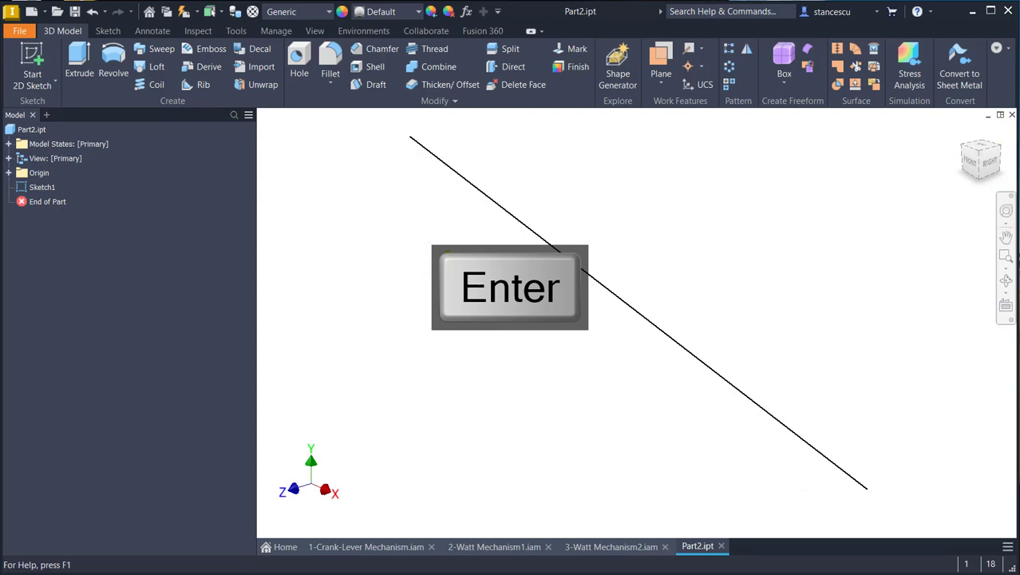
{"action": "left_click", "coordinate": [1010, 118]}
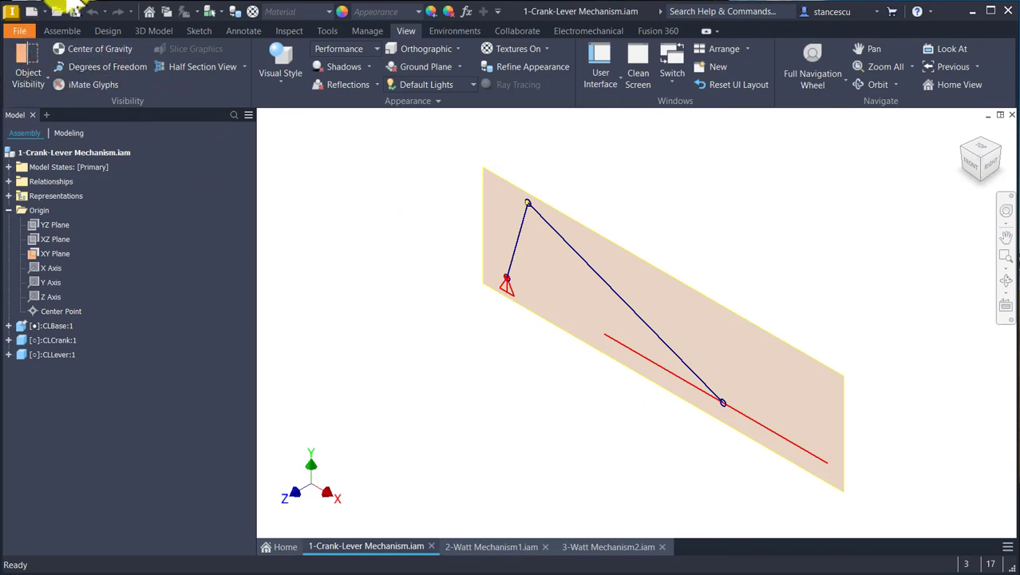
- Create a new assembly from the metric Standard (mm).iam template and place one Part1.ipt instance, shifting it slightly
{"action": "left_click", "coordinate": [31, 14]}
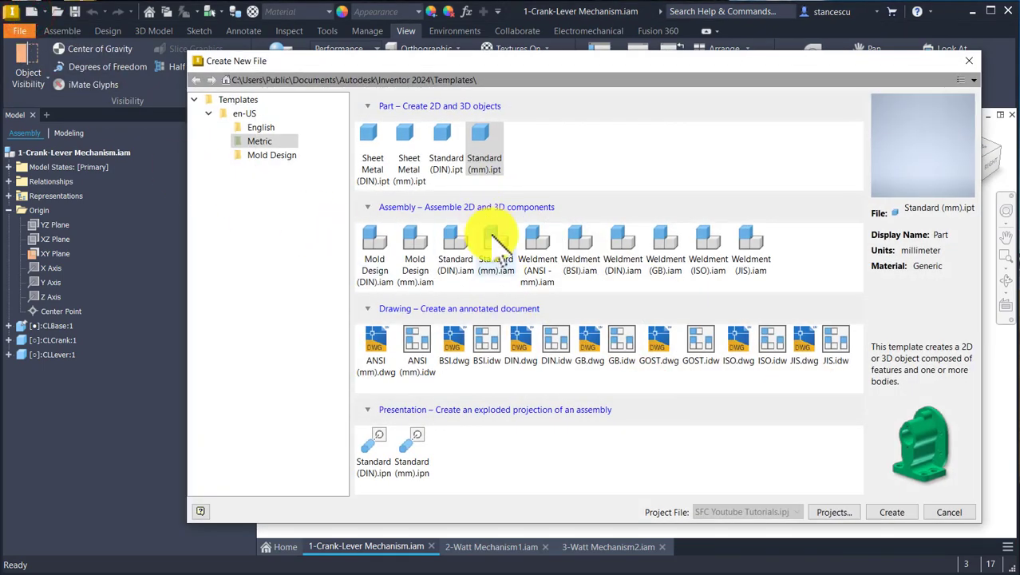
{"action": "double_click", "coordinate": [493, 238]}
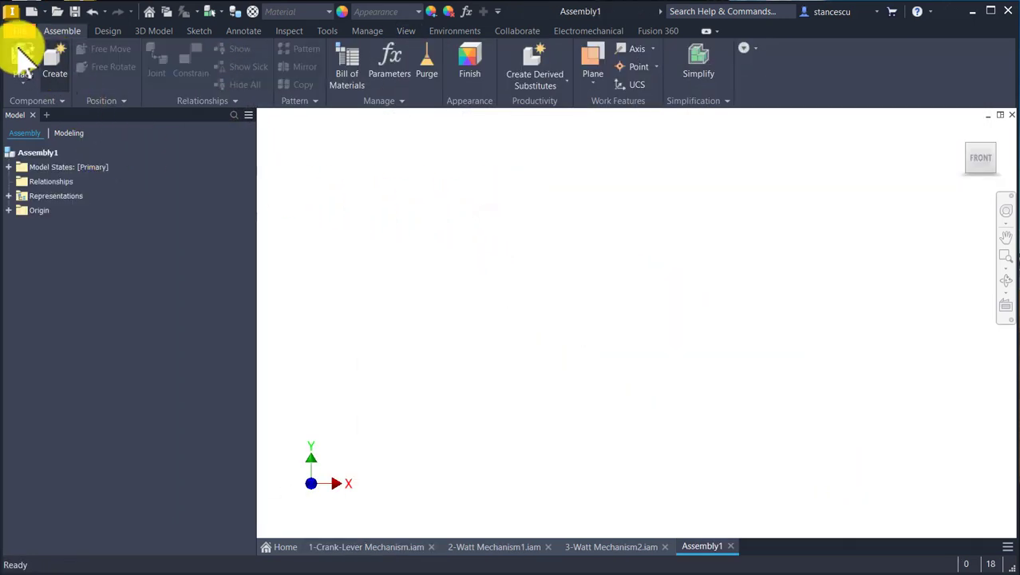
{"action": "left_click", "coordinate": [24, 62]}
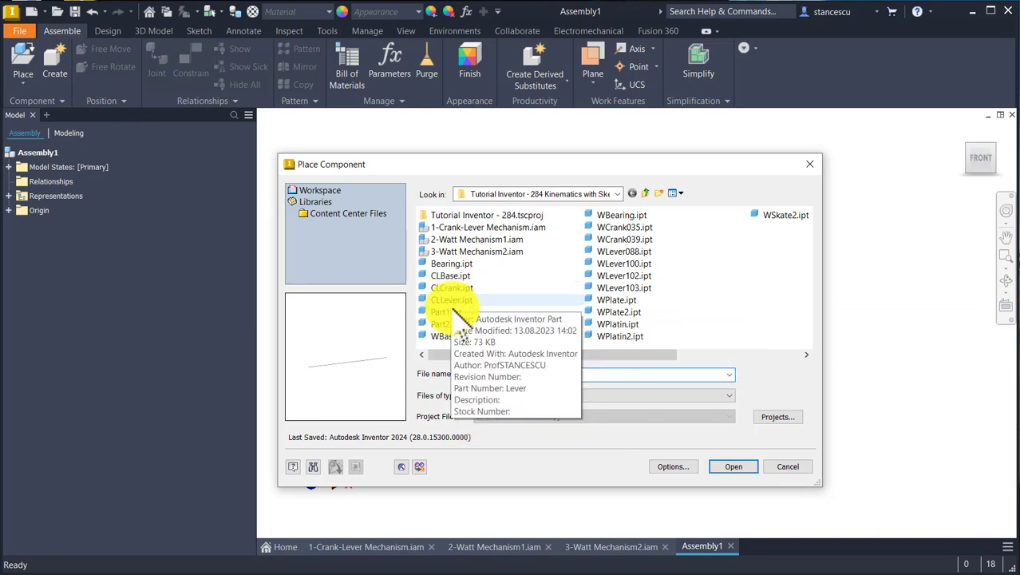
{"action": "left_click", "coordinate": [454, 312]}
{"action": "double_click", "coordinate": [453, 312]}
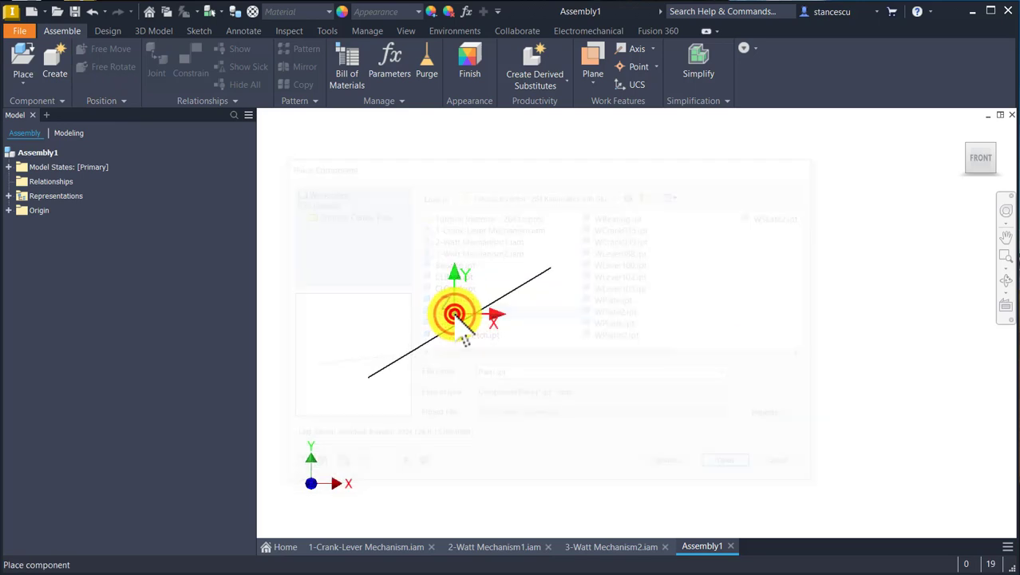
{"action": "left_click", "coordinate": [463, 285]}
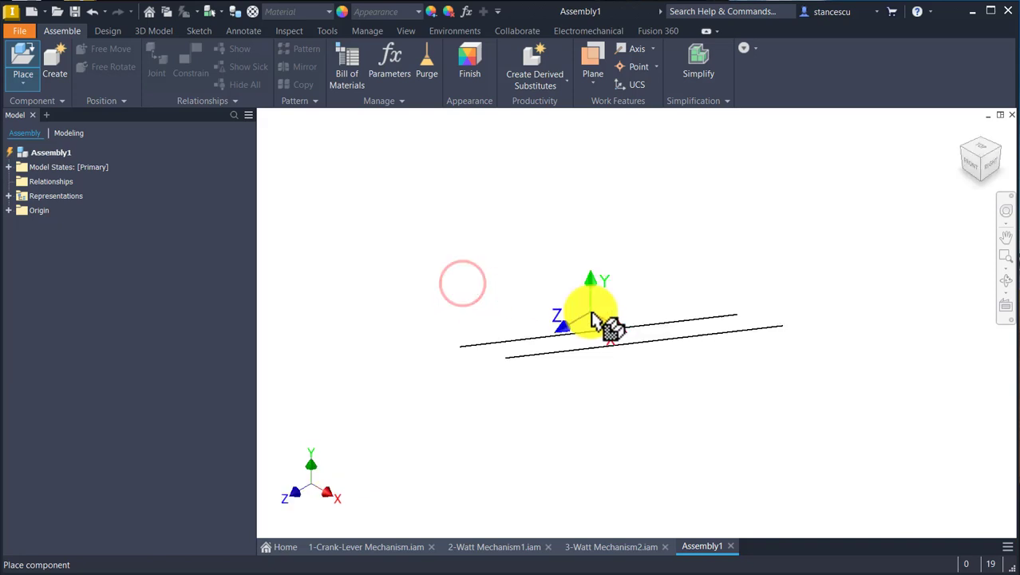
{"action": "key", "text": "Escape"}
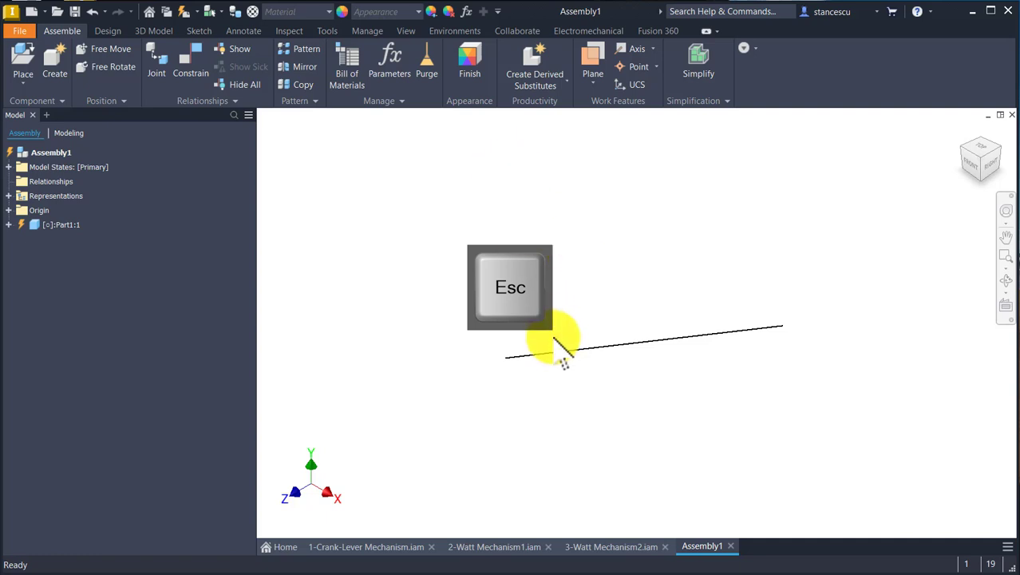
{"action": "left_click_drag", "start_coordinate": [590, 349], "coordinate": [564, 337]}
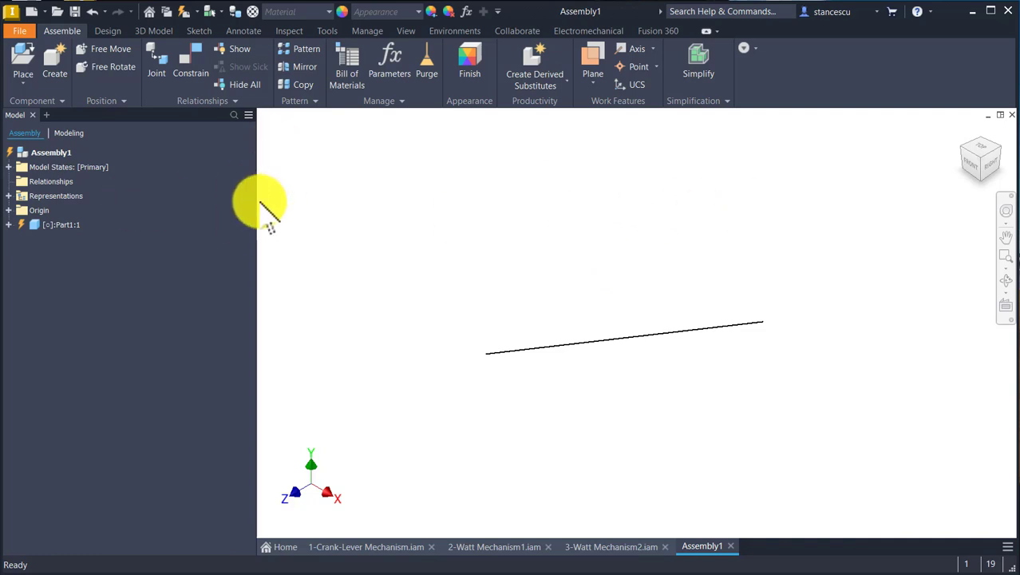
- Mate the lower-left endpoint of Part1's line to the assembly's origin Center Point with a 0 mm offset
{"action": "left_click", "coordinate": [182, 49]}
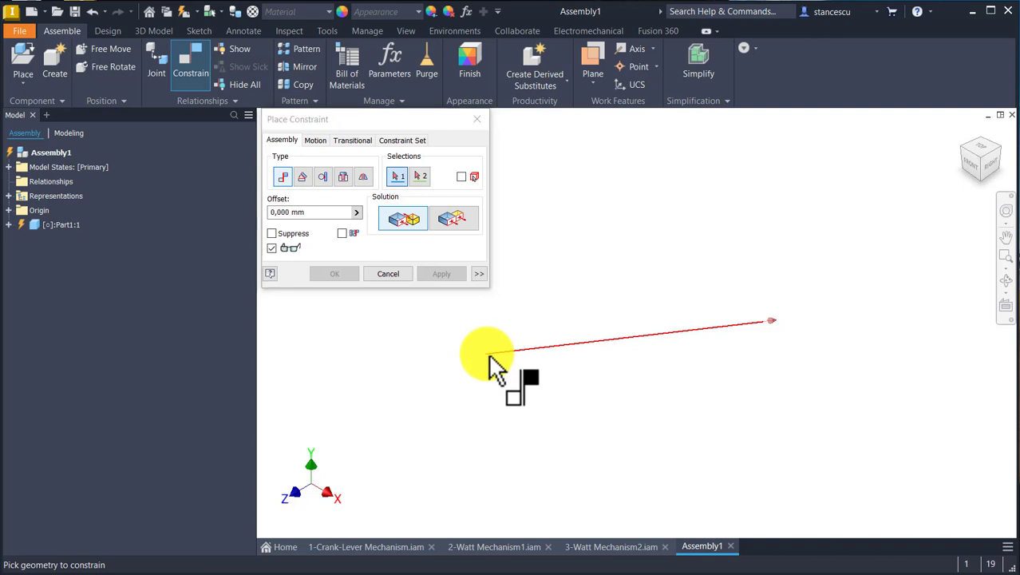
{"action": "mouse_move", "coordinate": [495, 363]}
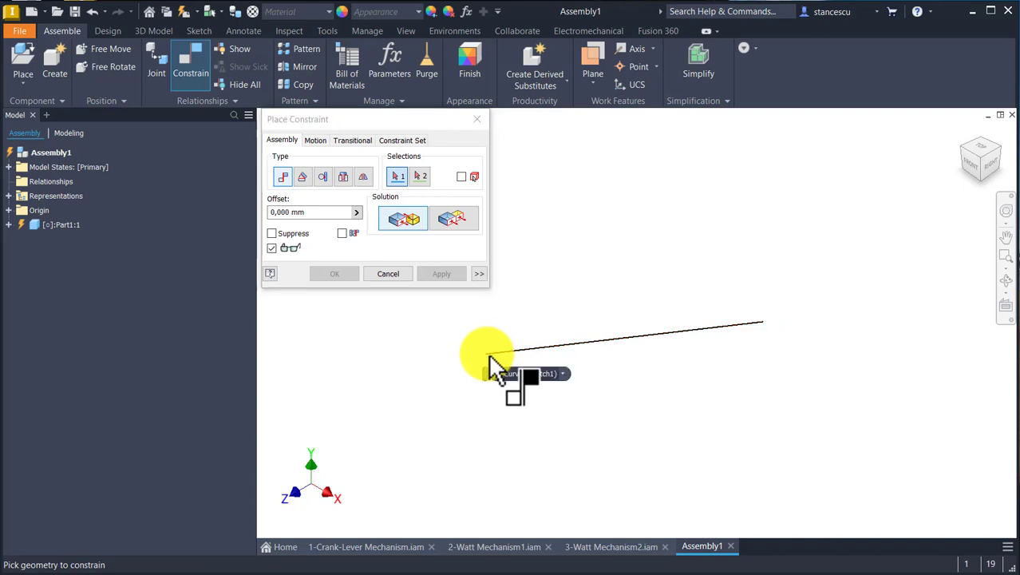
{"action": "left_click", "coordinate": [563, 375]}
{"action": "left_click", "coordinate": [557, 401]}
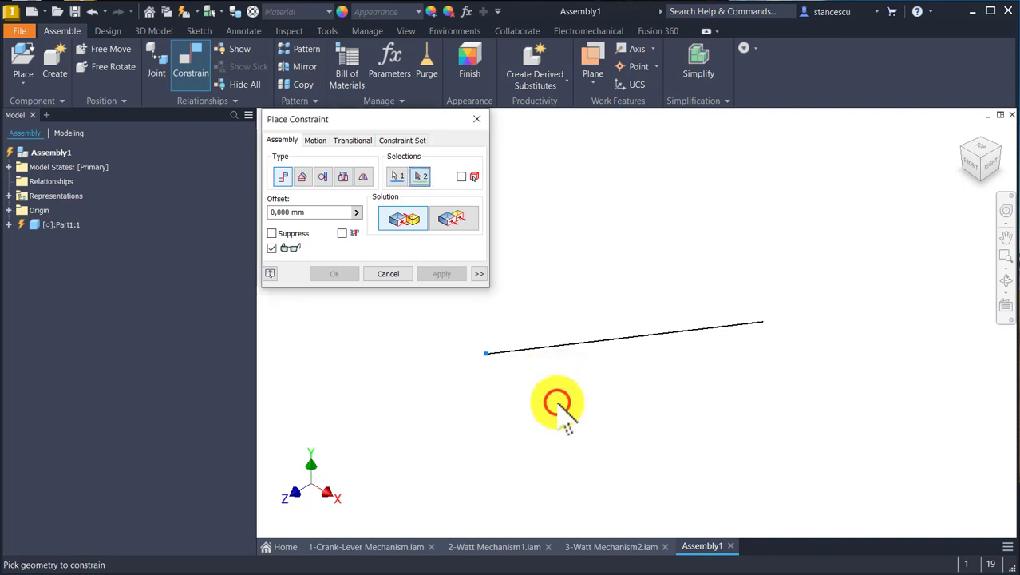
{"action": "left_click", "coordinate": [10, 211]}
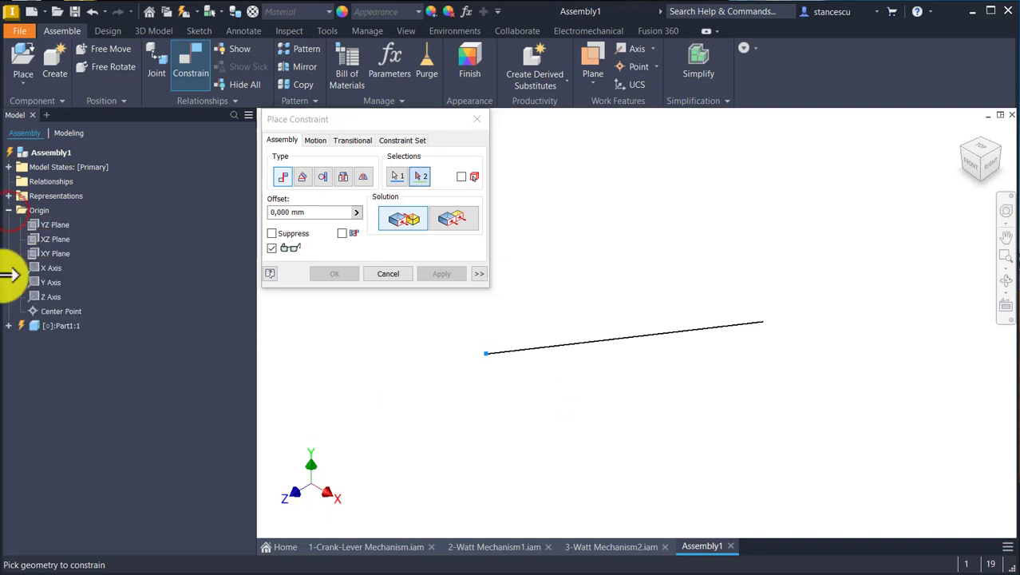
{"action": "left_click", "coordinate": [20, 326]}
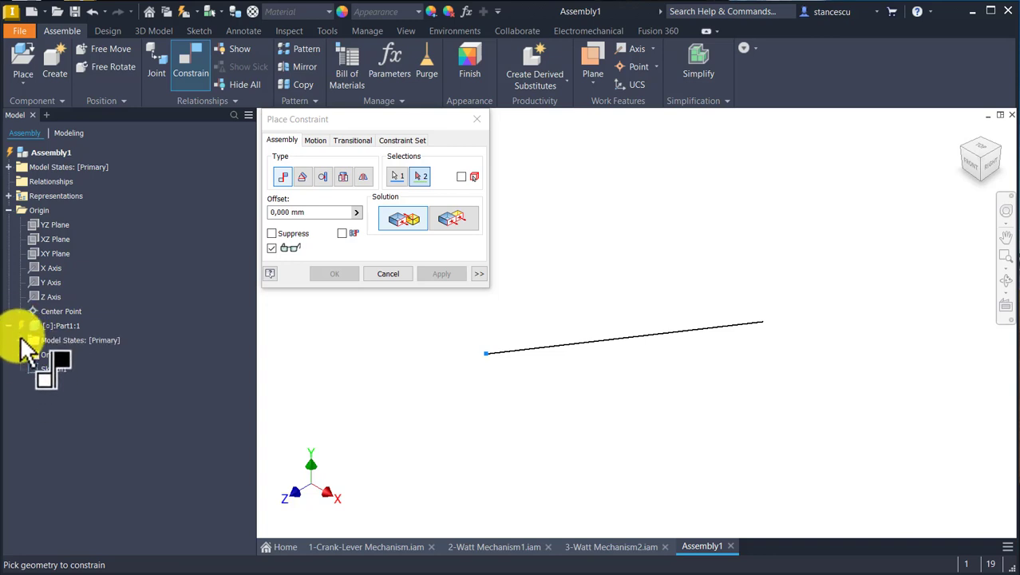
{"action": "left_click", "coordinate": [20, 354]}
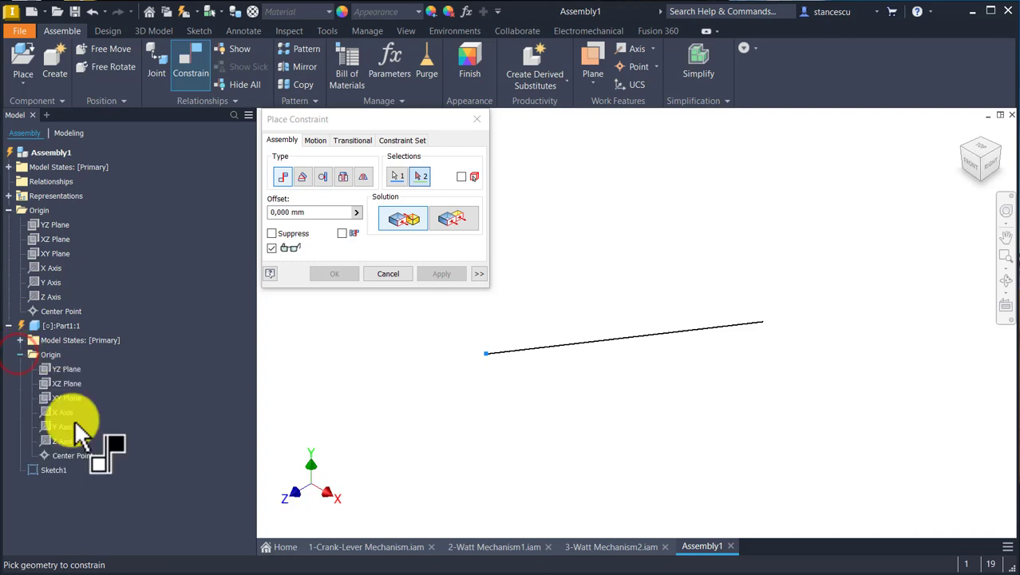
{"action": "left_click", "coordinate": [63, 311]}
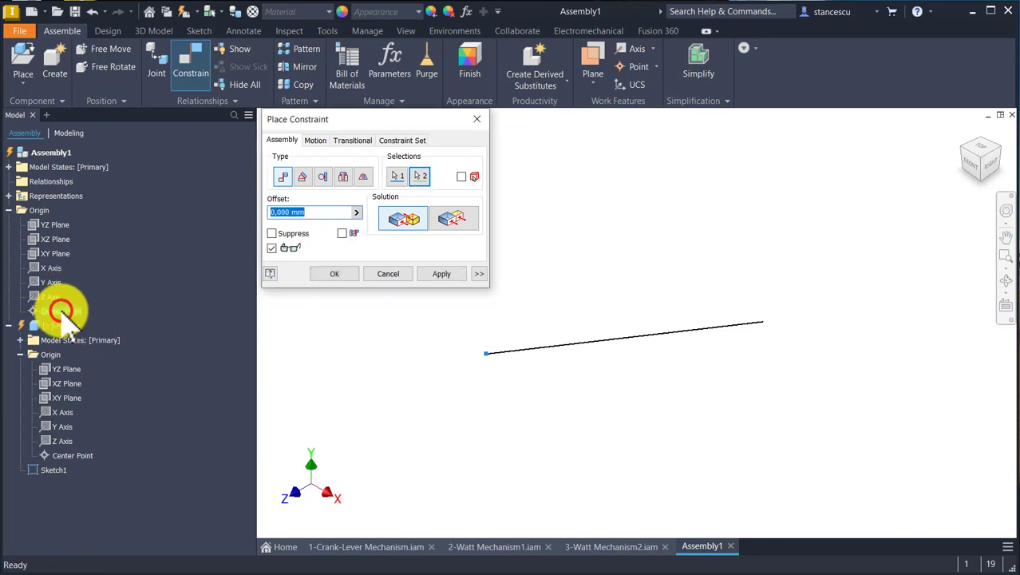
{"action": "left_click", "coordinate": [444, 274]}
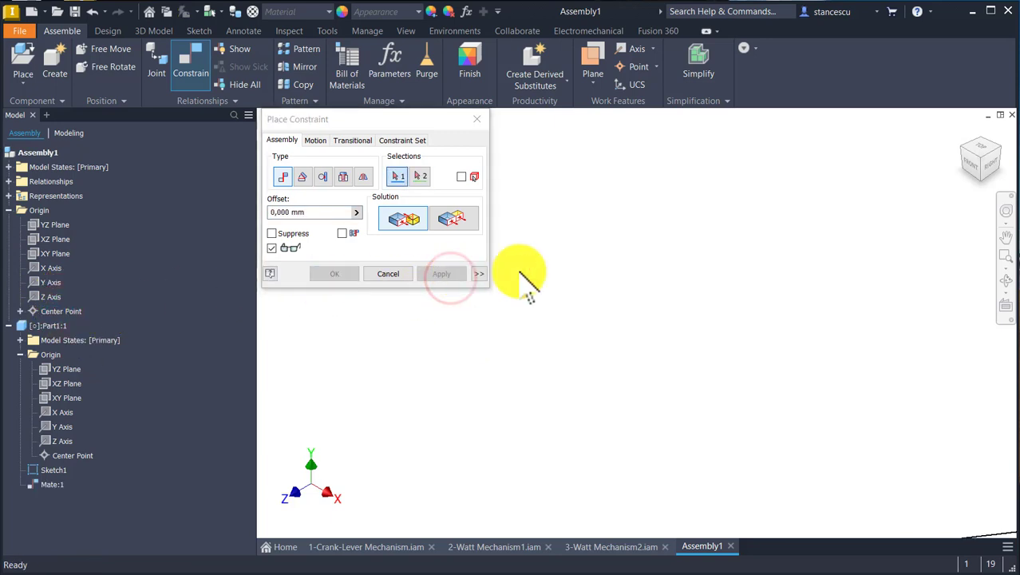
{"action": "left_click", "coordinate": [477, 119]}
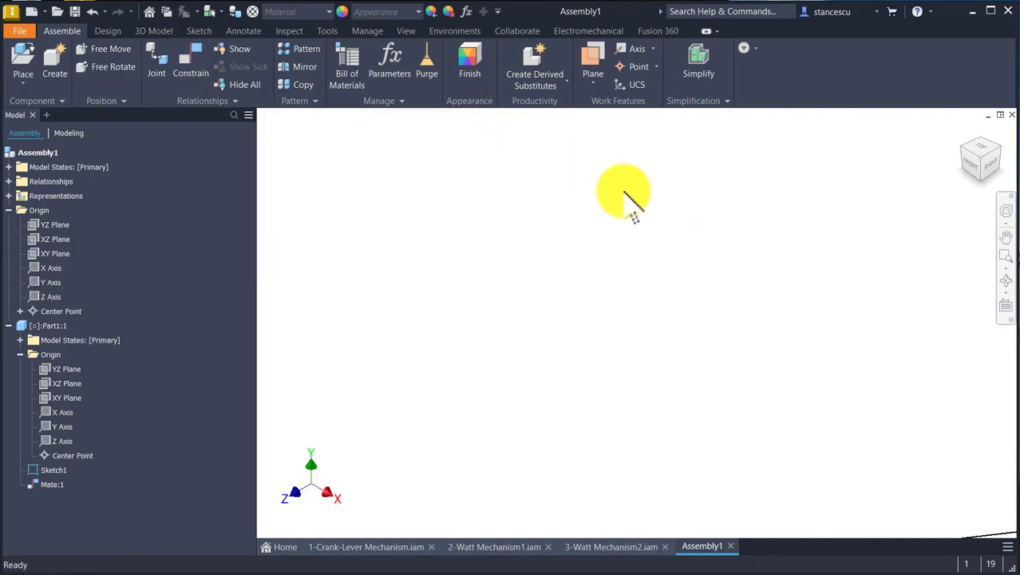
{"action": "key", "text": "Num_Lock"}
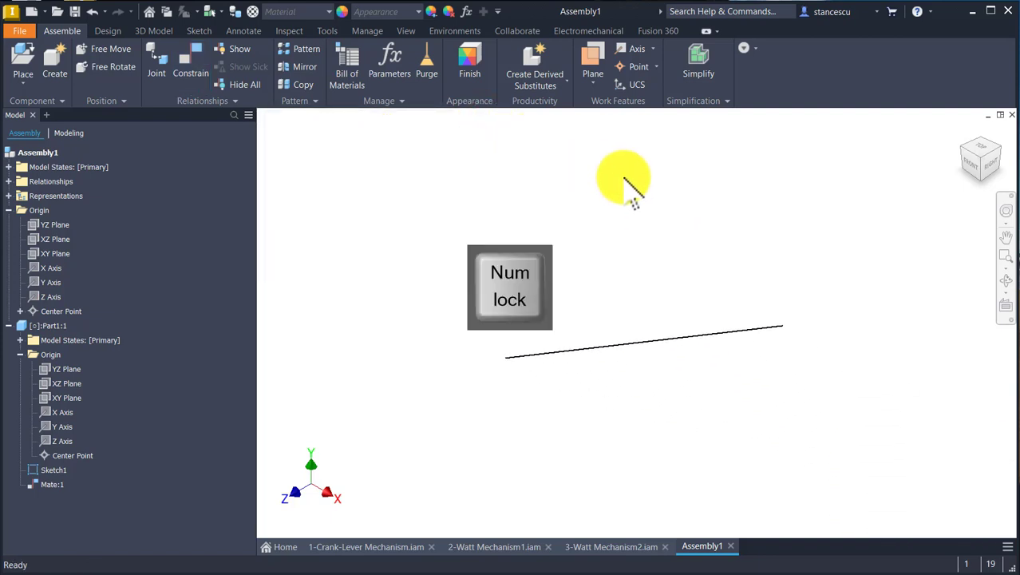
{"action": "left_click", "coordinate": [637, 84]}
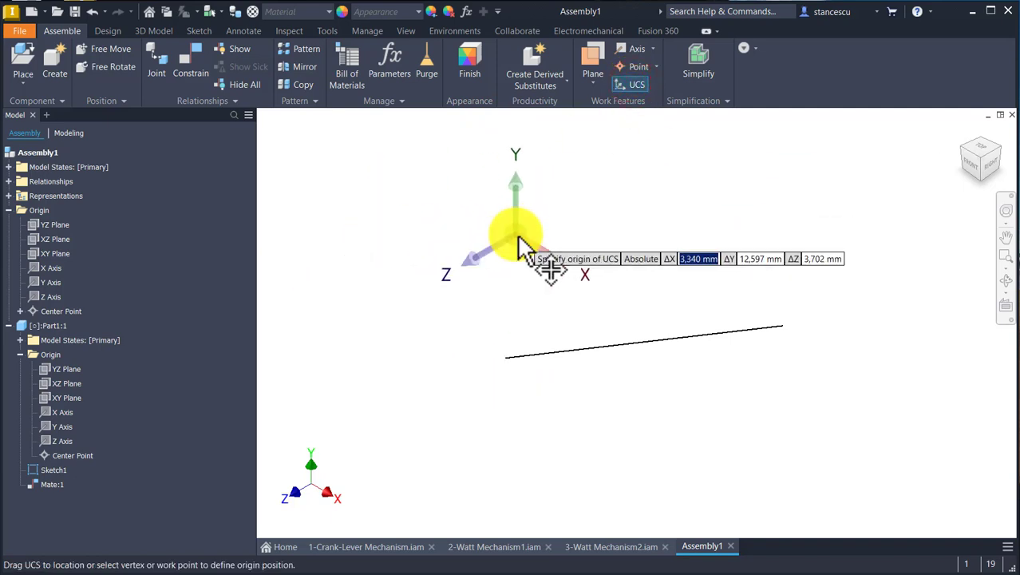
{"action": "key", "text": "Tab"}
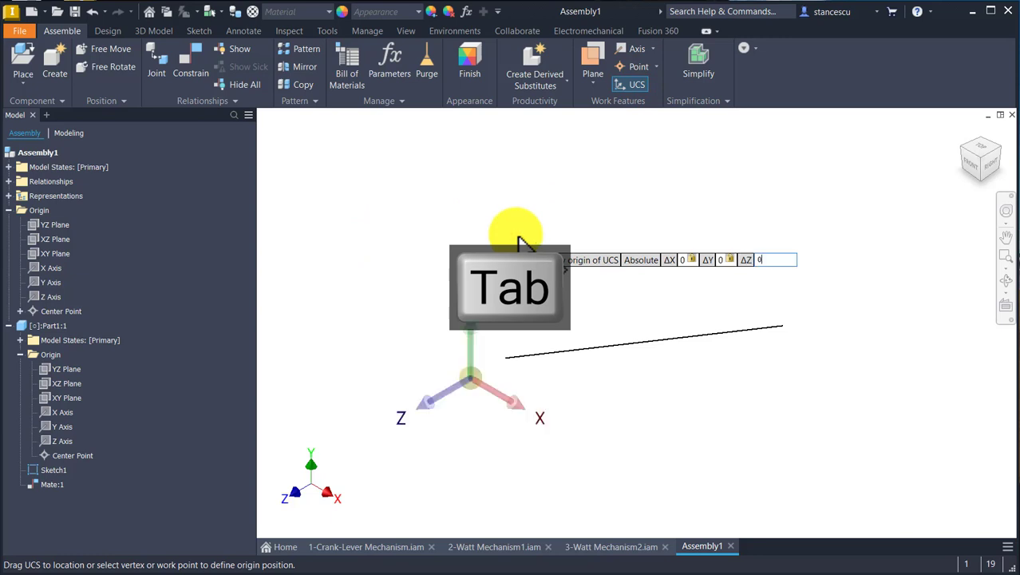
{"action": "key", "text": "Return"}
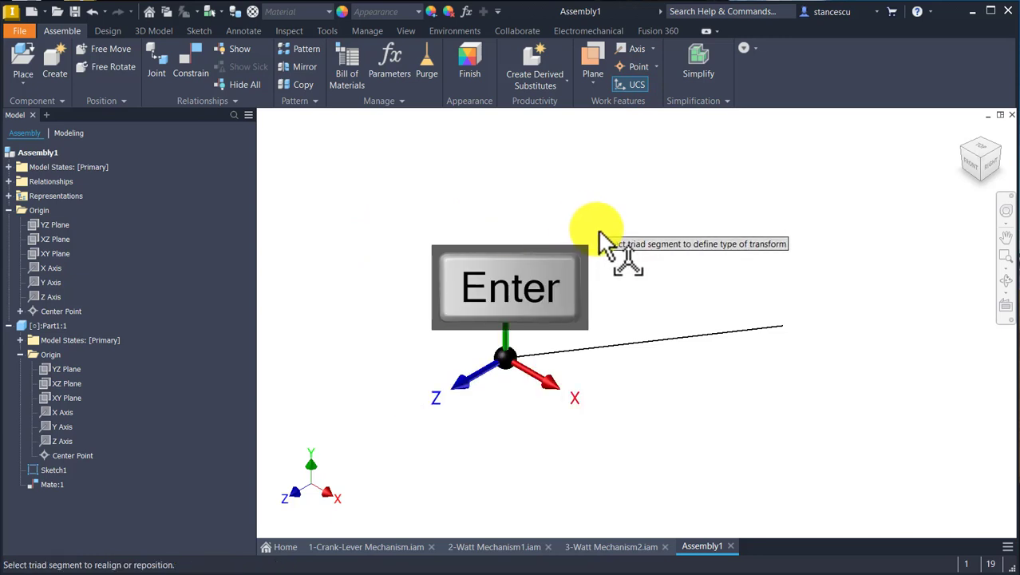
{"action": "middle_click_drag", "start_coordinate": [604, 236], "coordinate": [612, 222], "text": "shift"}
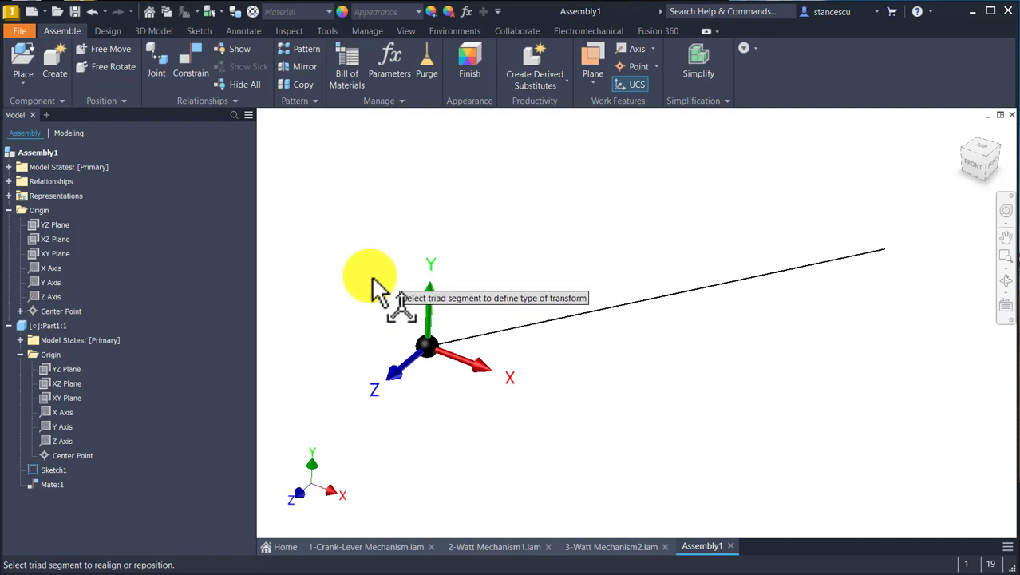
{"action": "key", "text": "Escape"}
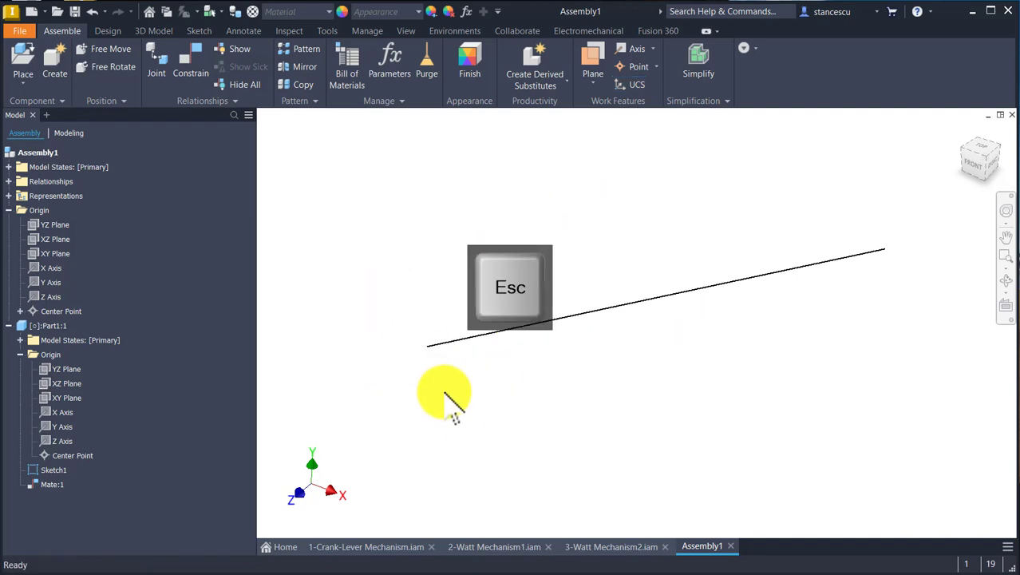
- Swing Part1's line about its fixed endpoint and place one Part2.ipt instance in the assembly
{"action": "left_click_drag", "start_coordinate": [821, 264], "coordinate": [735, 251]}
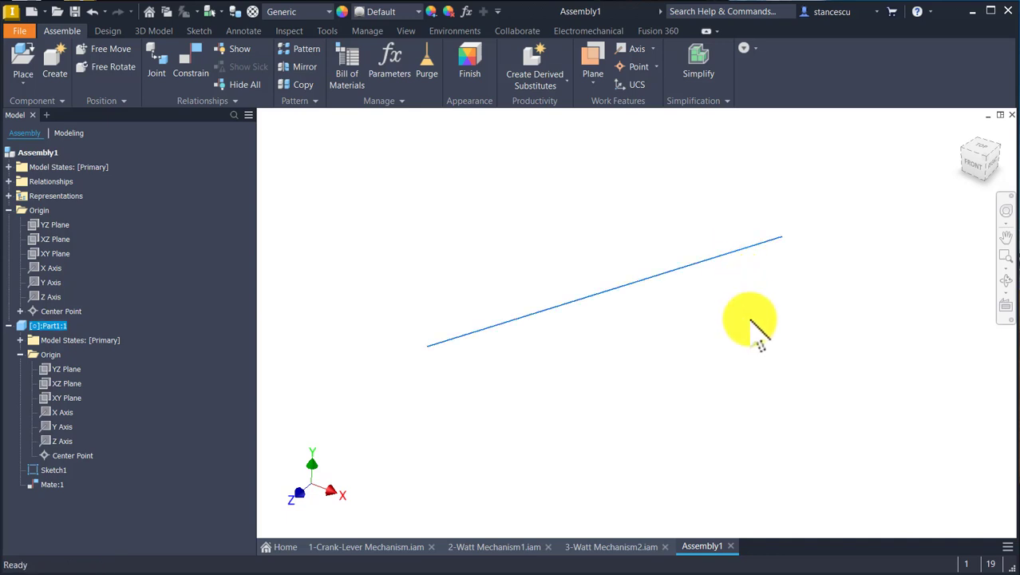
{"action": "left_click", "coordinate": [9, 327]}
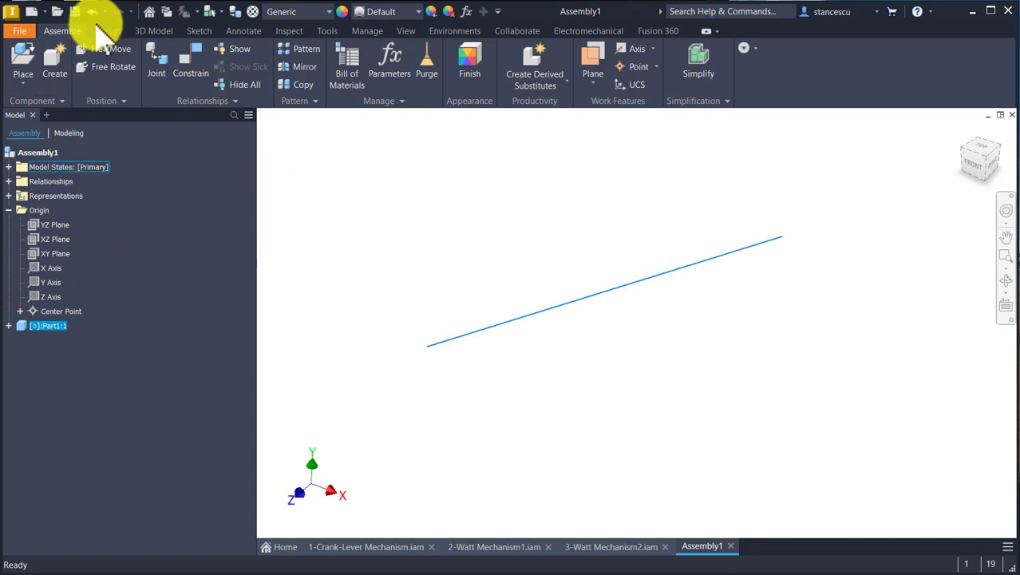
{"action": "left_click", "coordinate": [24, 66]}
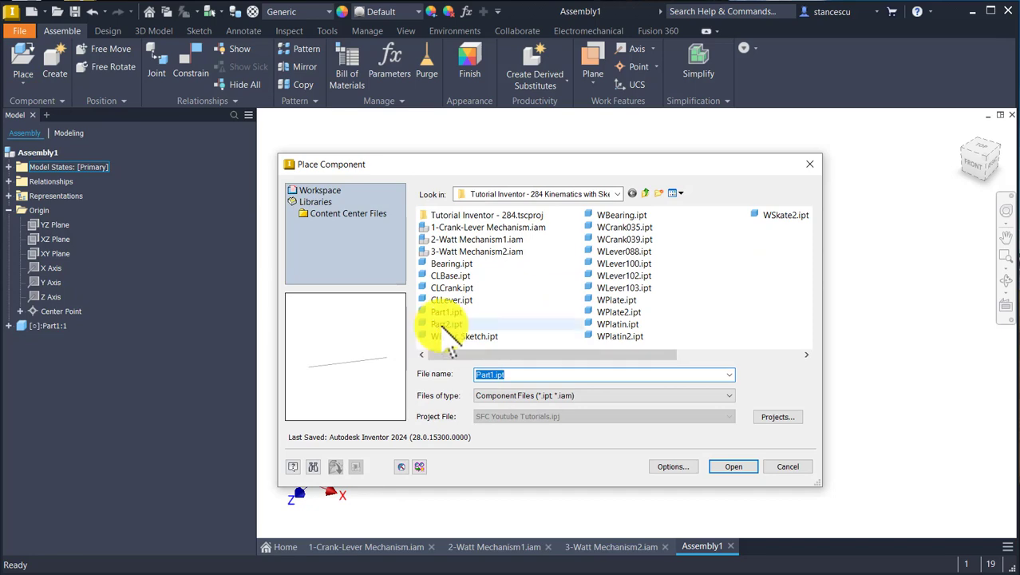
{"action": "double_click", "coordinate": [442, 324]}
{"action": "scroll", "coordinate": [557, 389], "scroll_direction": "down", "scroll_amount": 2}
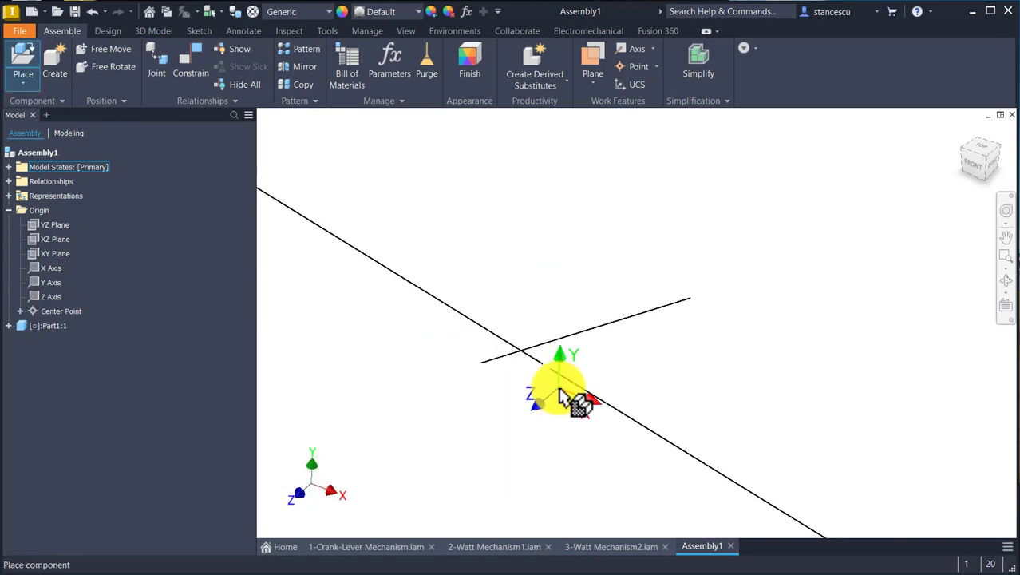
{"action": "scroll", "coordinate": [994, 363], "scroll_direction": "down", "scroll_amount": 2}
{"action": "middle_click_drag", "start_coordinate": [855, 314], "coordinate": [706, 301]}
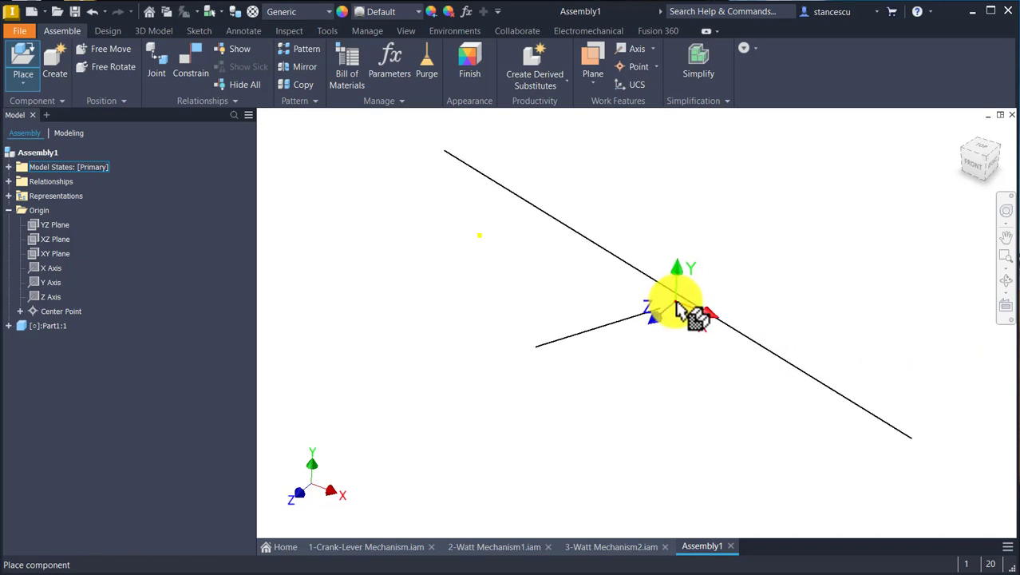
{"action": "left_click", "coordinate": [676, 302]}
{"action": "key", "text": "Escape"}
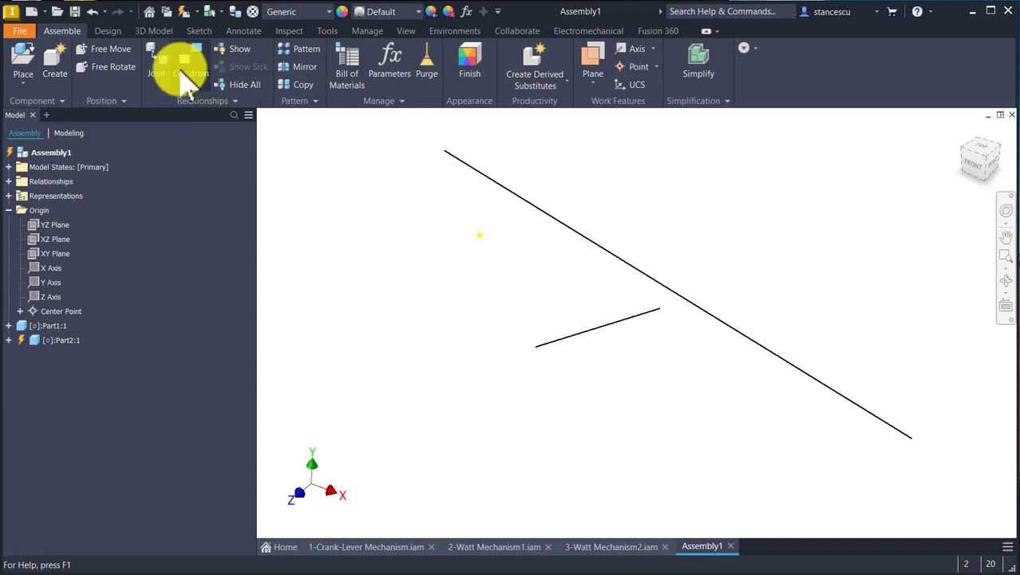
- Mate the free endpoint of Part1's line to the upper-left endpoint of Part2's line with a 0 mm offset
{"action": "left_click", "coordinate": [186, 62]}
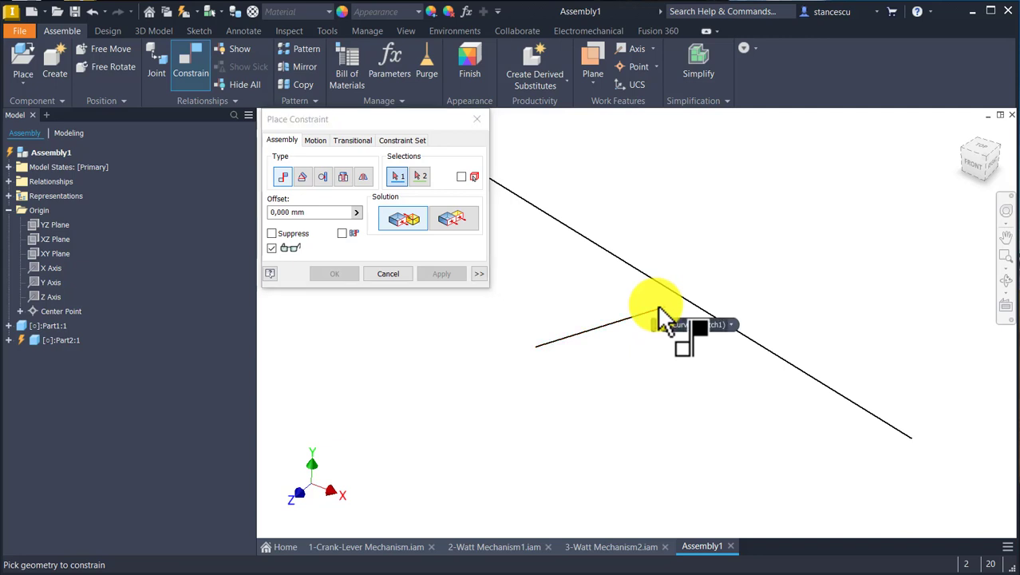
{"action": "left_click", "coordinate": [737, 325]}
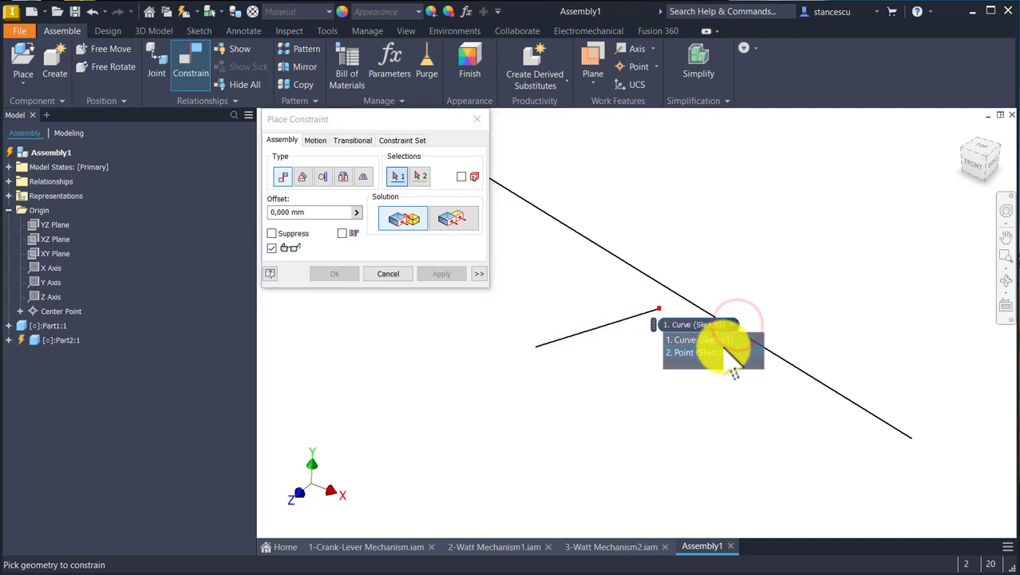
{"action": "left_click", "coordinate": [722, 352]}
{"action": "middle_click_drag", "start_coordinate": [683, 228], "coordinate": [770, 326]}
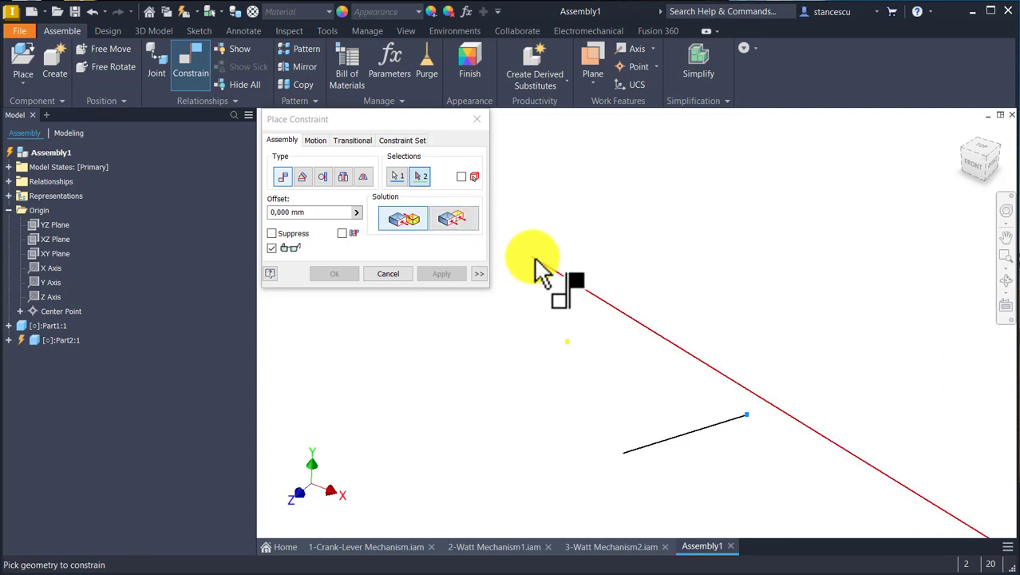
{"action": "mouse_move", "coordinate": [569, 273]}
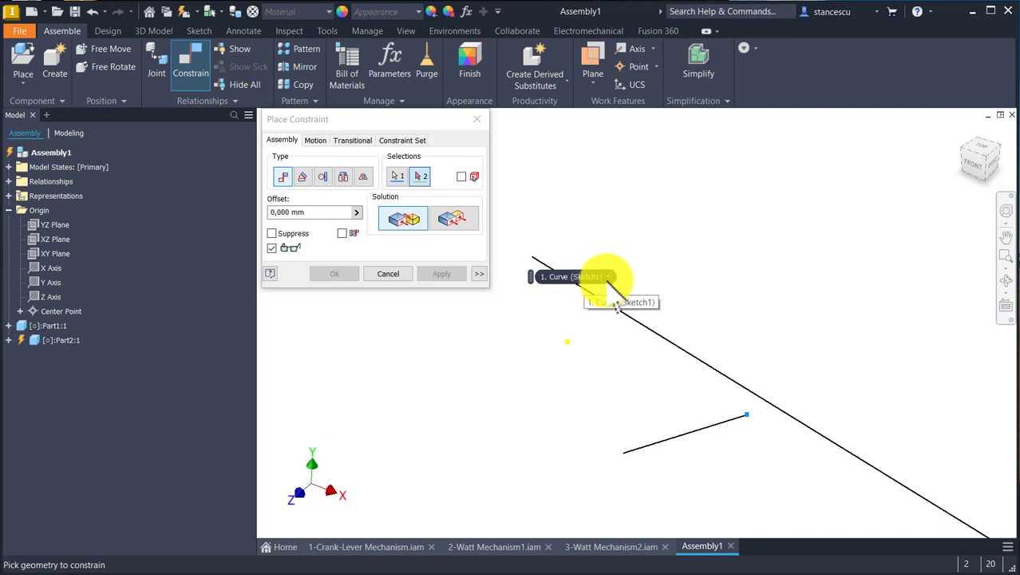
{"action": "left_click", "coordinate": [608, 276]}
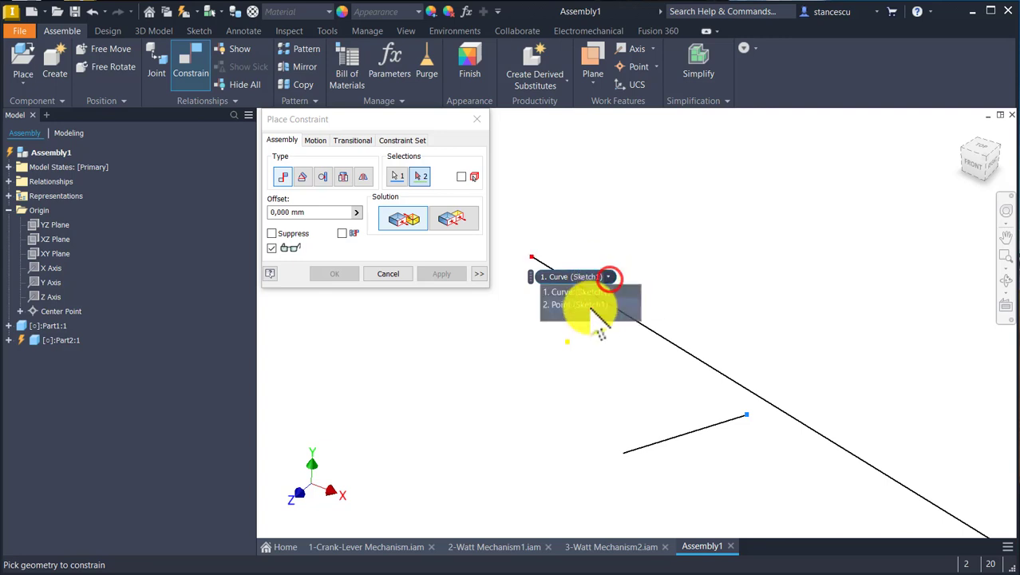
{"action": "left_click", "coordinate": [590, 305]}
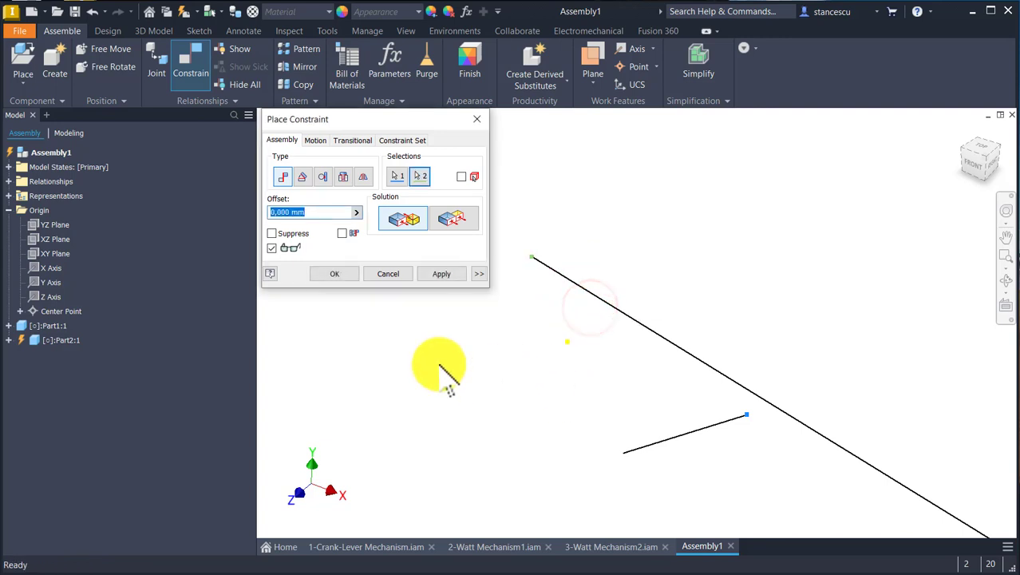
{"action": "left_click", "coordinate": [443, 274]}
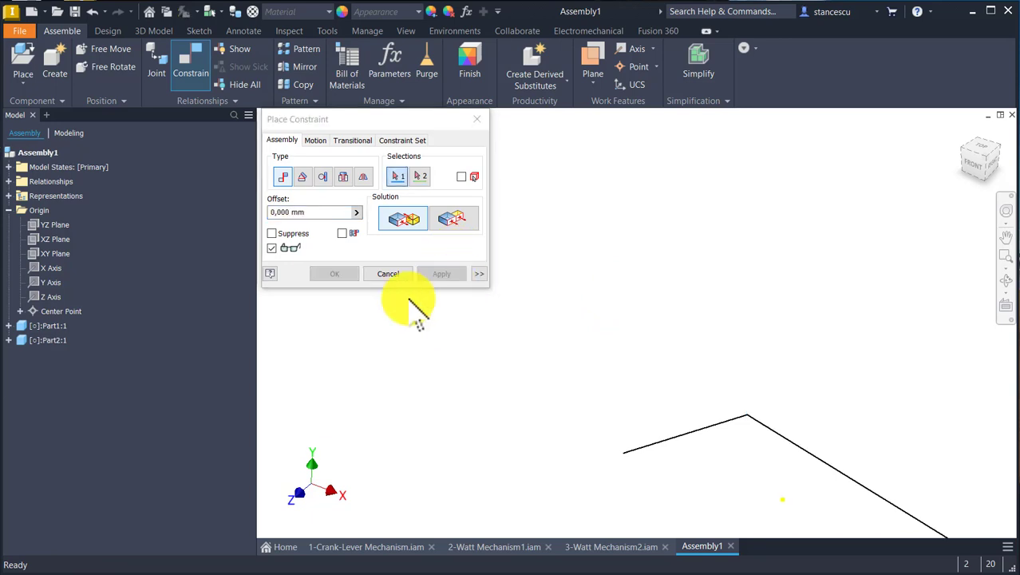
{"action": "left_click", "coordinate": [392, 274]}
{"action": "key", "text": "Num_Lock"}
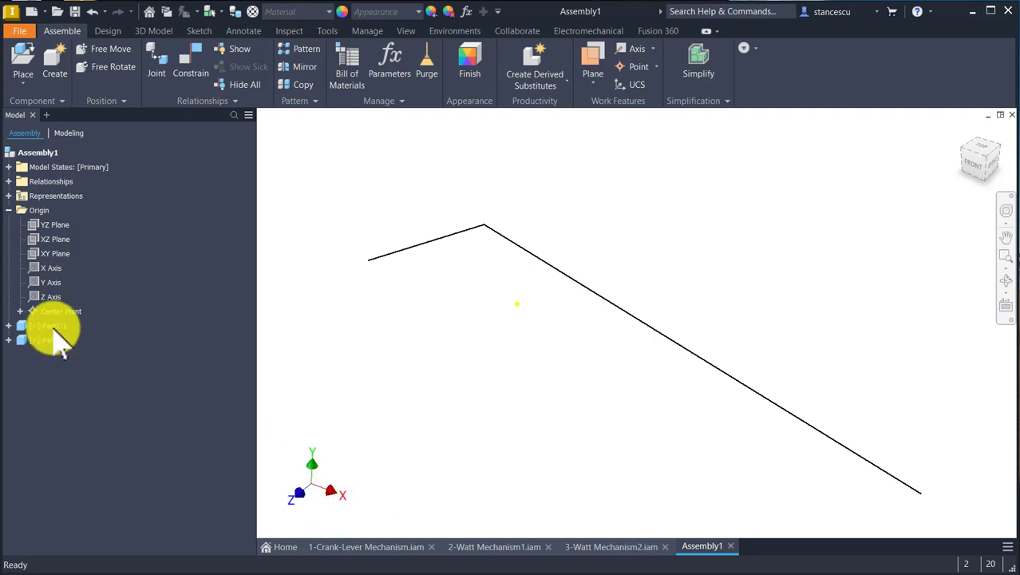
- Turn on visibility of the assembly's origin X Axis
{"action": "right_click", "coordinate": [46, 268]}
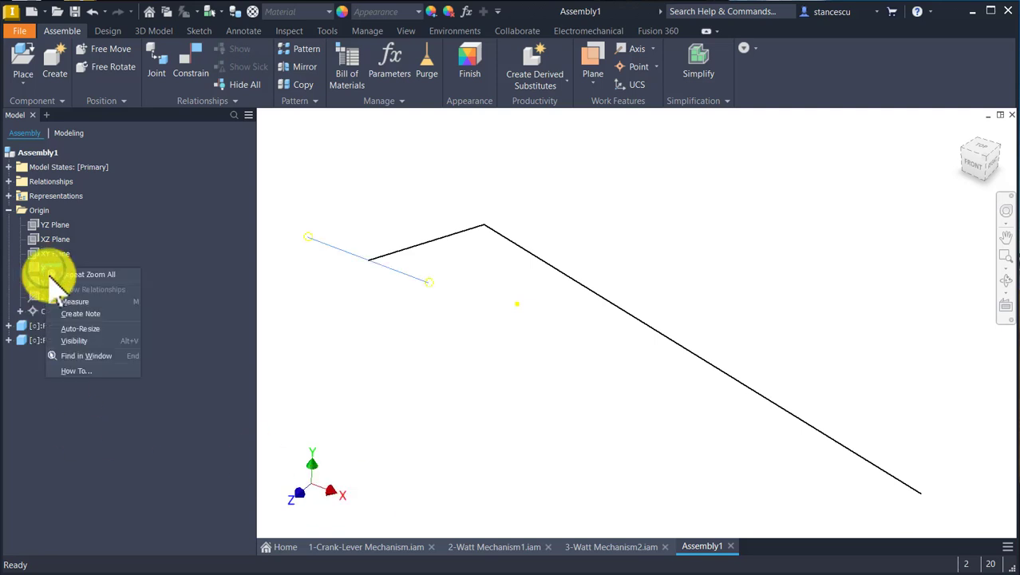
{"action": "left_click", "coordinate": [91, 340]}
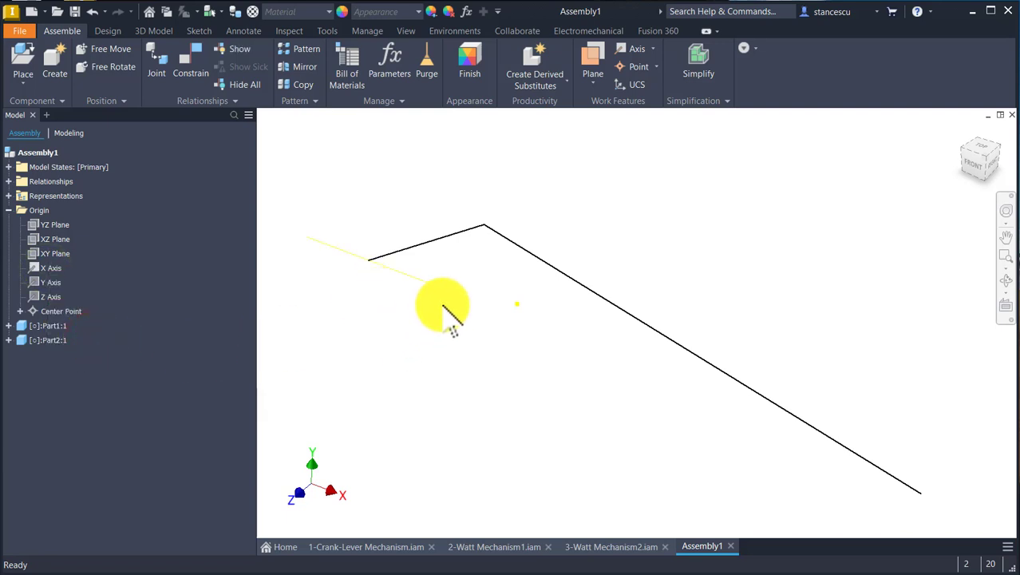
{"action": "left_click", "coordinate": [375, 263]}
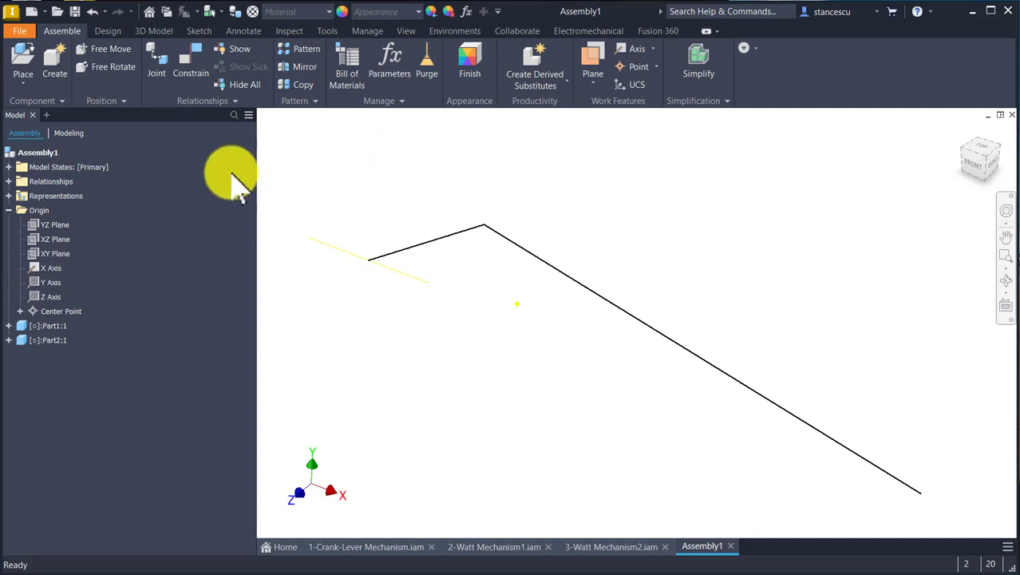
- Mate the free lower endpoint of Part2's line to the assembly's X Axis with a 0 mm offset
{"action": "left_click", "coordinate": [192, 62]}
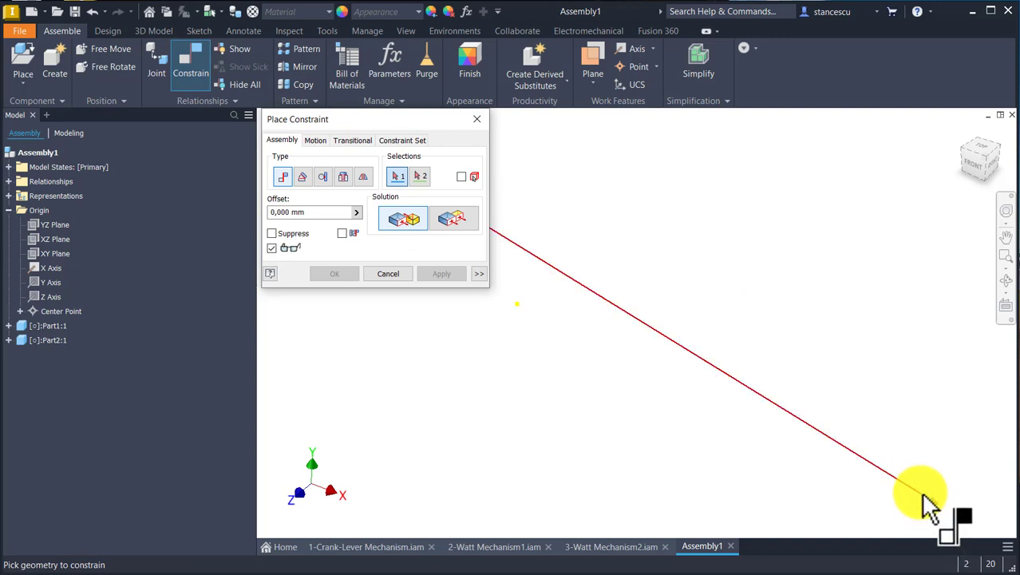
{"action": "mouse_move", "coordinate": [923, 495]}
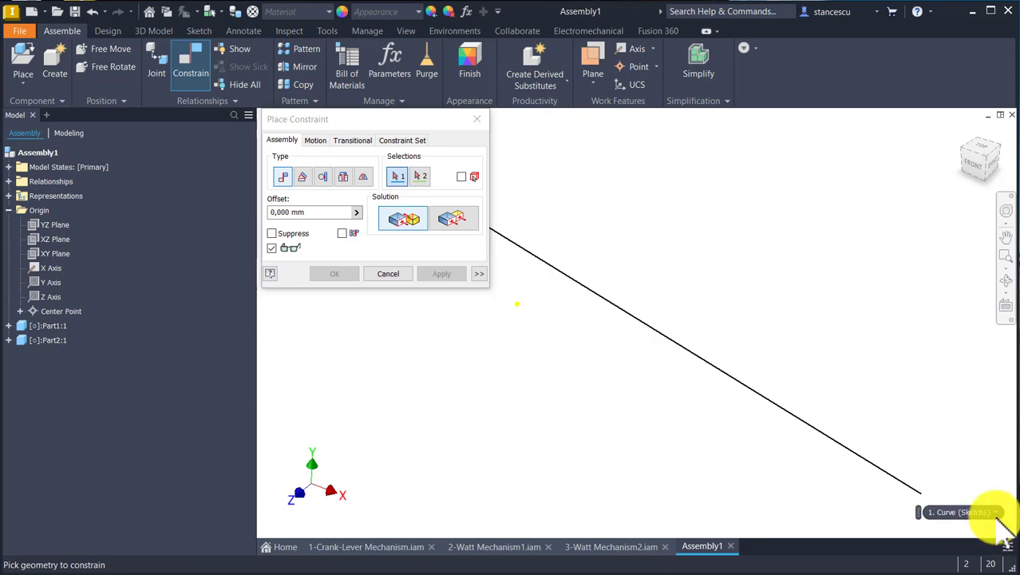
{"action": "left_click", "coordinate": [996, 512]}
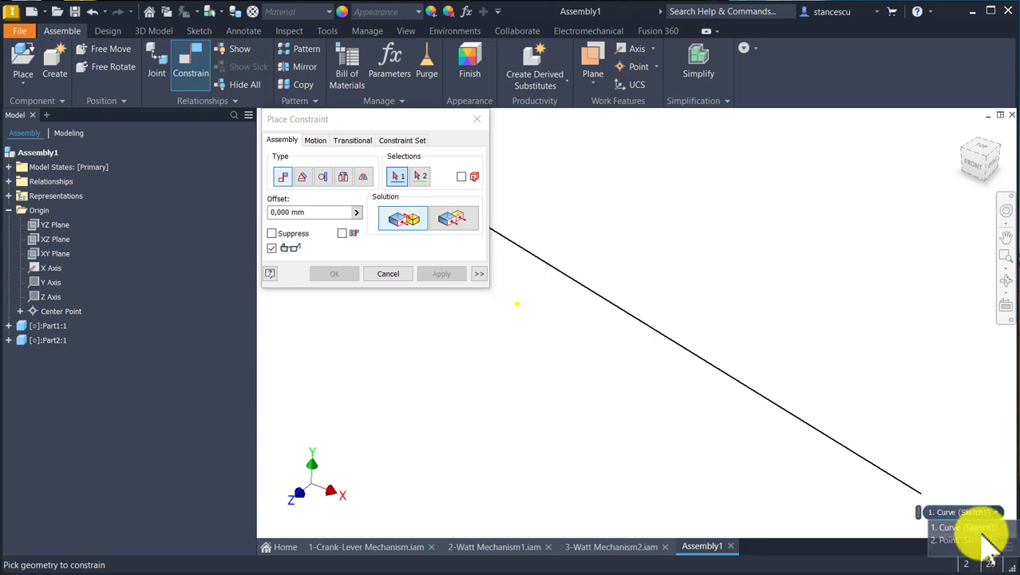
{"action": "left_click", "coordinate": [985, 538]}
{"action": "middle_click_drag", "start_coordinate": [705, 406], "coordinate": [938, 388]}
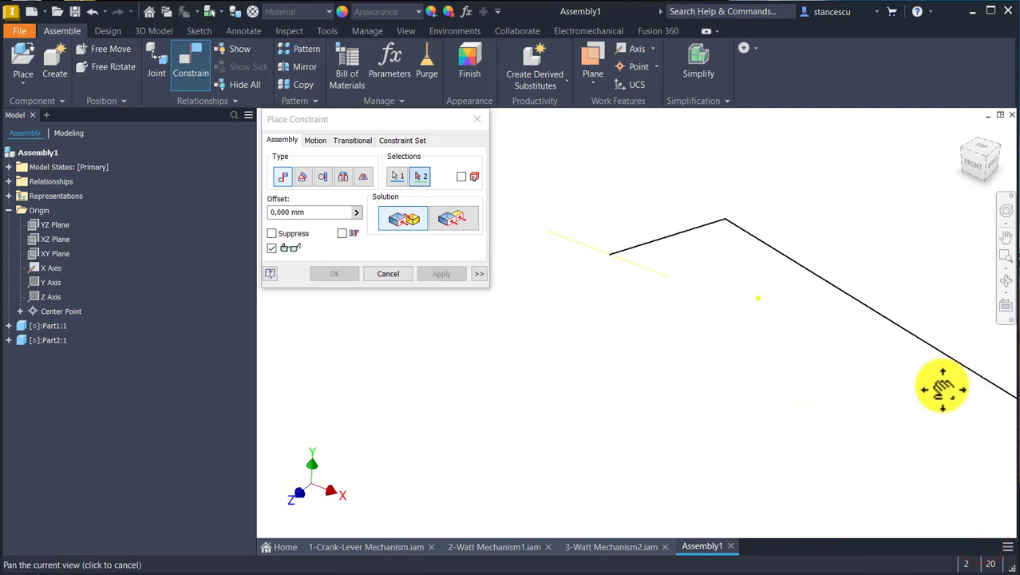
{"action": "left_click", "coordinate": [641, 273]}
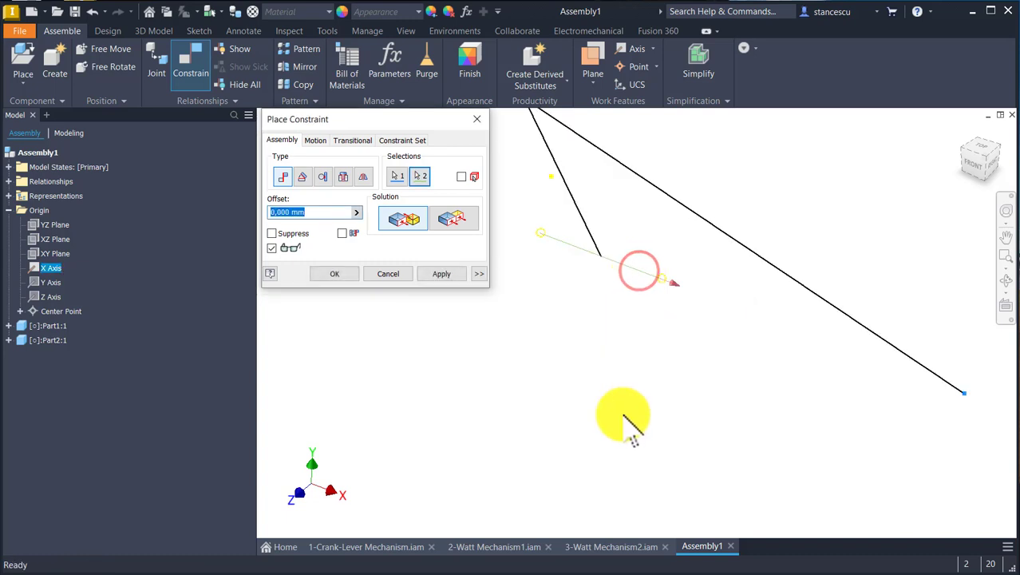
{"action": "left_click", "coordinate": [350, 276]}
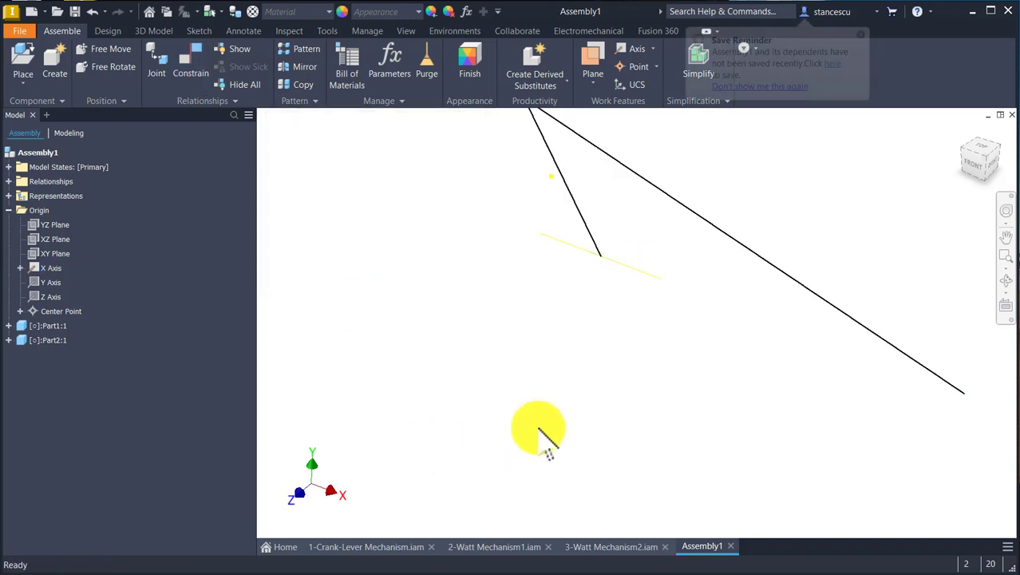
- Swing Part1's line in the front view to test the linkage's motion, and inspect the lines' alignment from the right view
{"action": "left_click", "coordinate": [974, 163]}
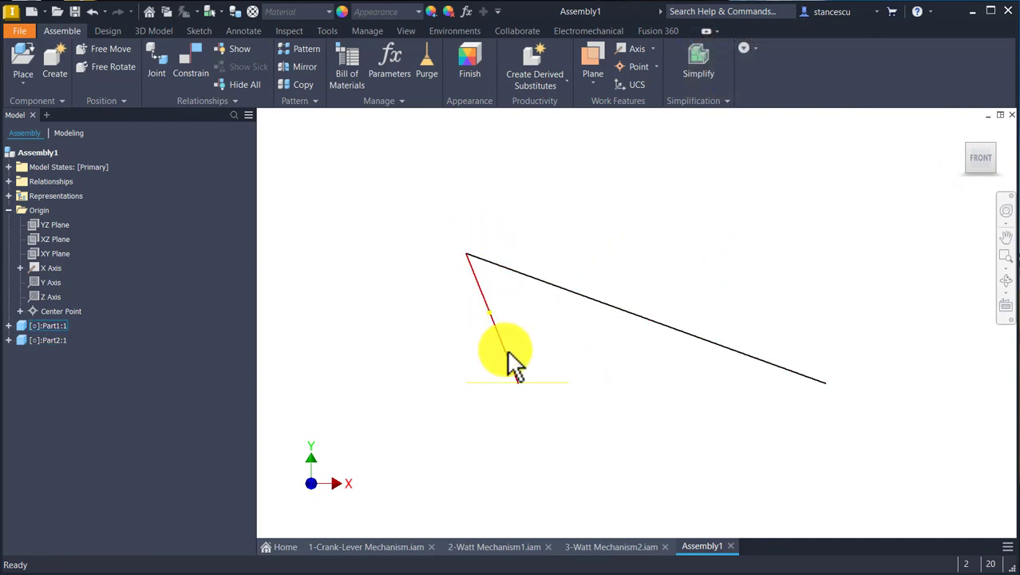
{"action": "left_click_drag", "start_coordinate": [506, 351], "coordinate": [536, 304]}
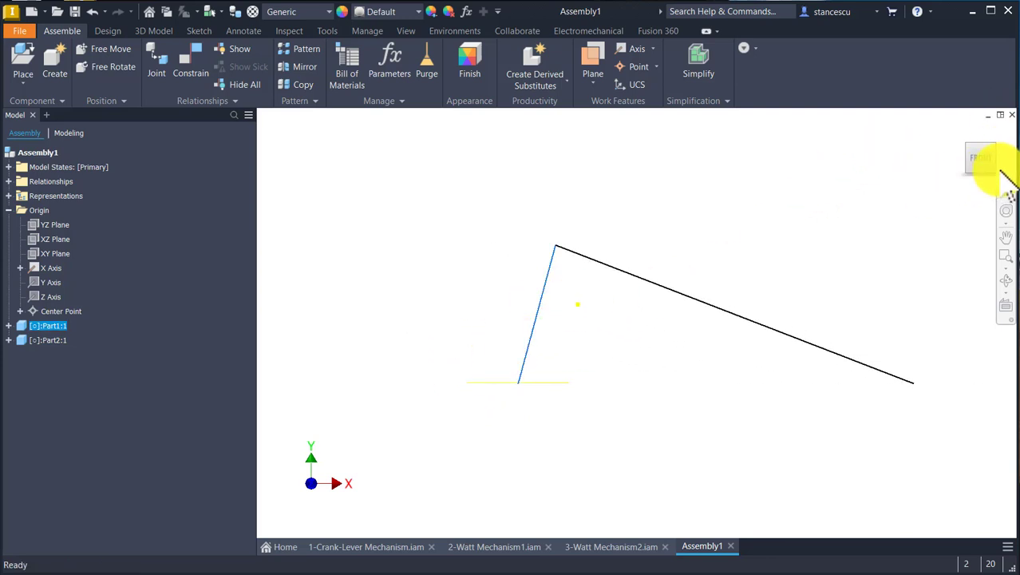
{"action": "left_click", "coordinate": [792, 287]}
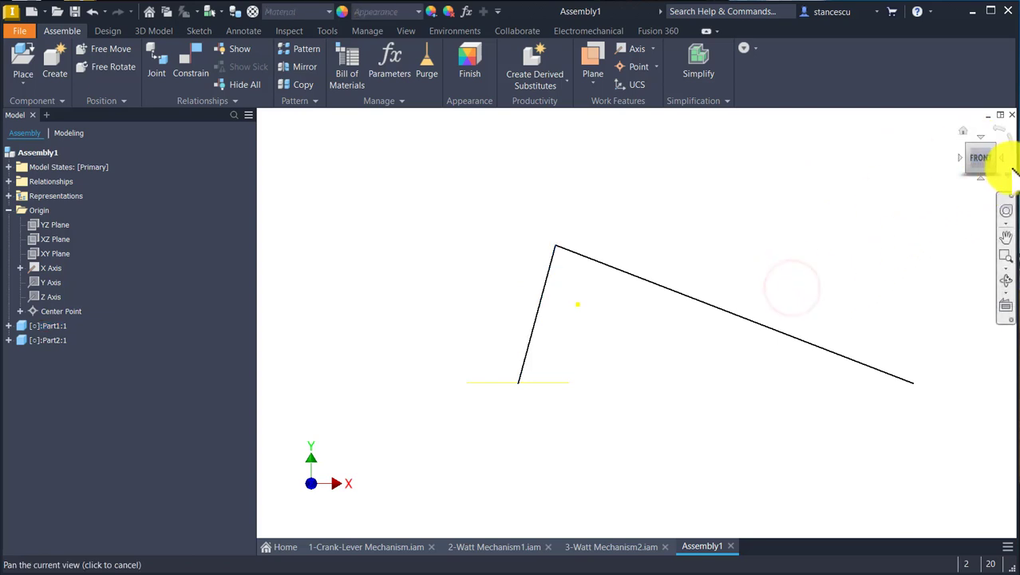
{"action": "left_click", "coordinate": [1005, 158]}
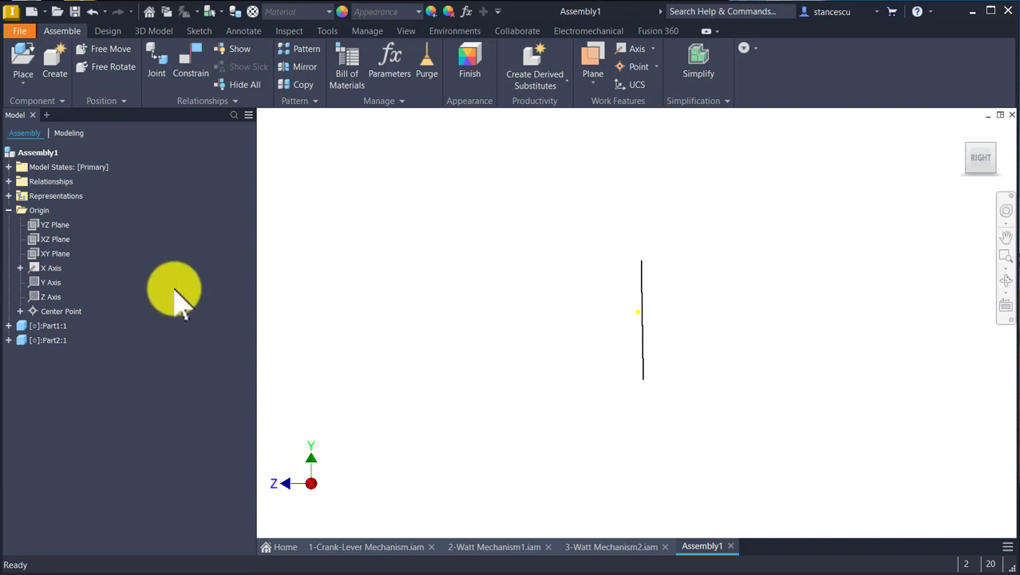
- Turn on visibility of the assembly's origin XY Plane to compare it with both lines
{"action": "right_click", "coordinate": [57, 255]}
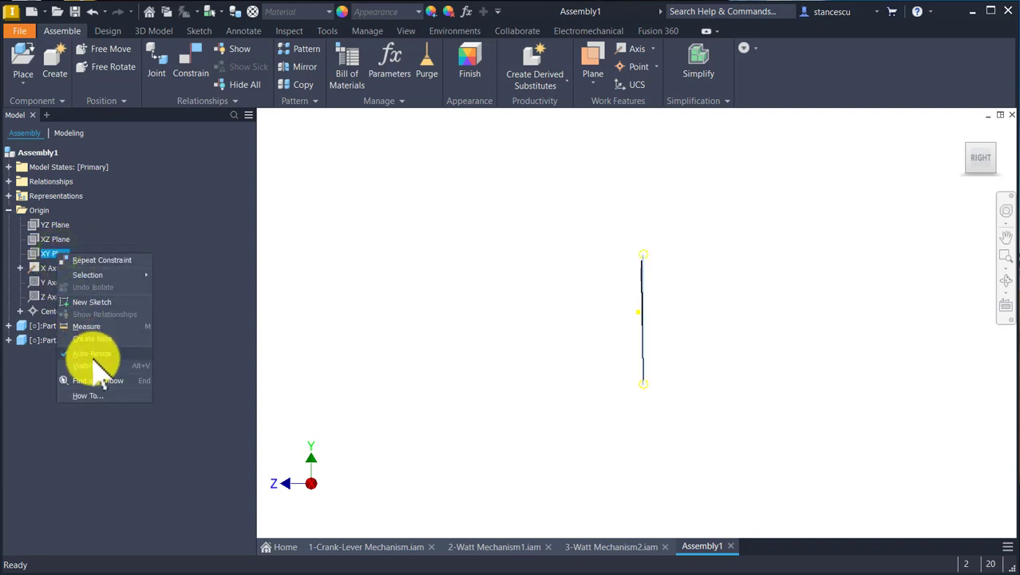
{"action": "left_click", "coordinate": [93, 366]}
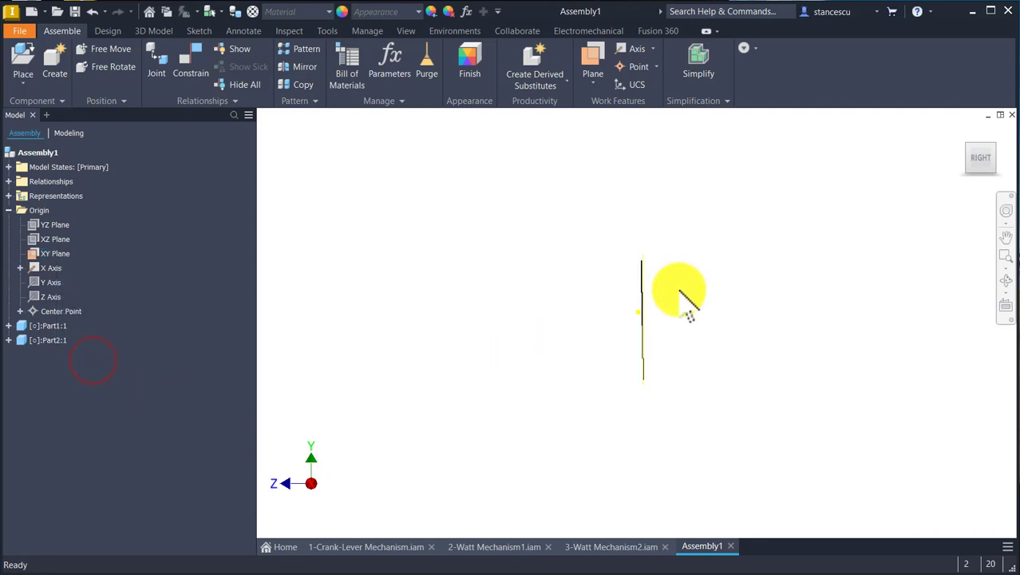
{"action": "middle_click_drag", "start_coordinate": [713, 279], "coordinate": [706, 275], "text": "shift"}
{"action": "left_click_drag", "start_coordinate": [705, 271], "coordinate": [711, 272], "text": "shift"}
{"action": "scroll", "coordinate": [715, 270], "scroll_direction": "down", "scroll_amount": 2}
{"action": "middle_click_drag", "start_coordinate": [711, 273], "coordinate": [722, 273], "text": "shift"}
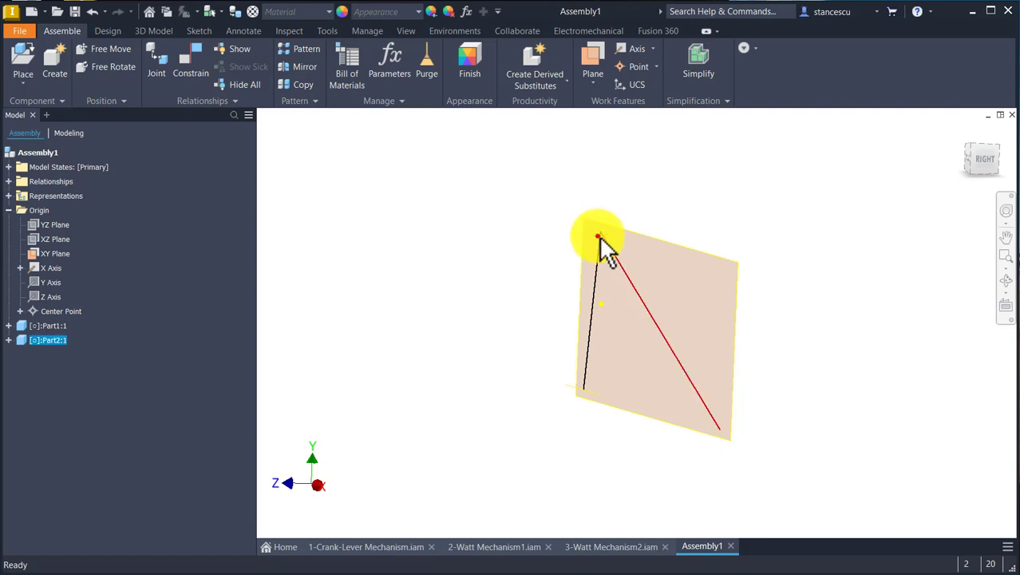
- Swing the joint between the two lines and inspect its motion relative to the XY Plane from several angles
{"action": "left_click_drag", "start_coordinate": [600, 237], "coordinate": [567, 334]}
{"action": "middle_click_drag", "start_coordinate": [540, 406], "coordinate": [737, 205], "text": "shift"}
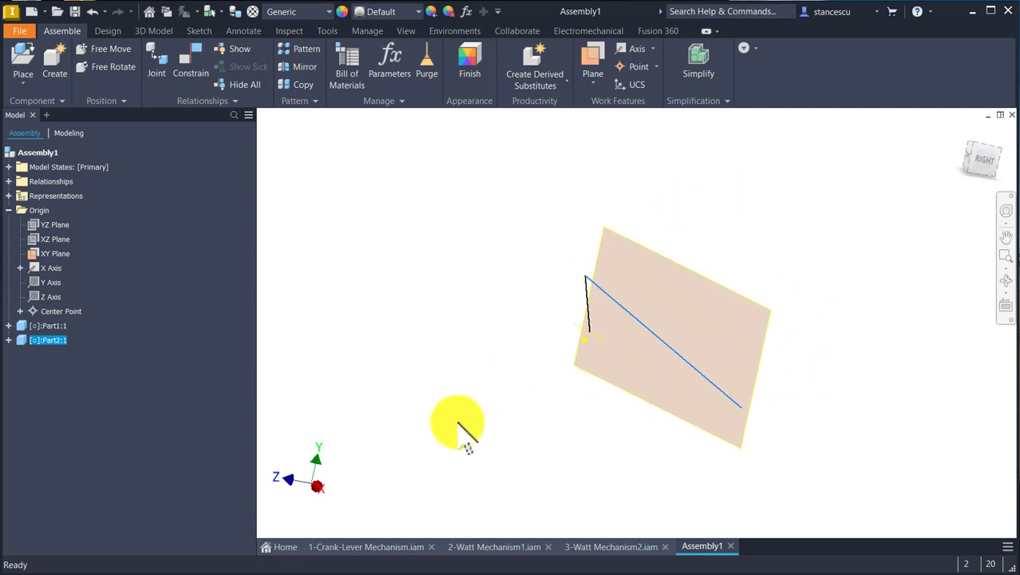
{"action": "key", "text": "F6"}
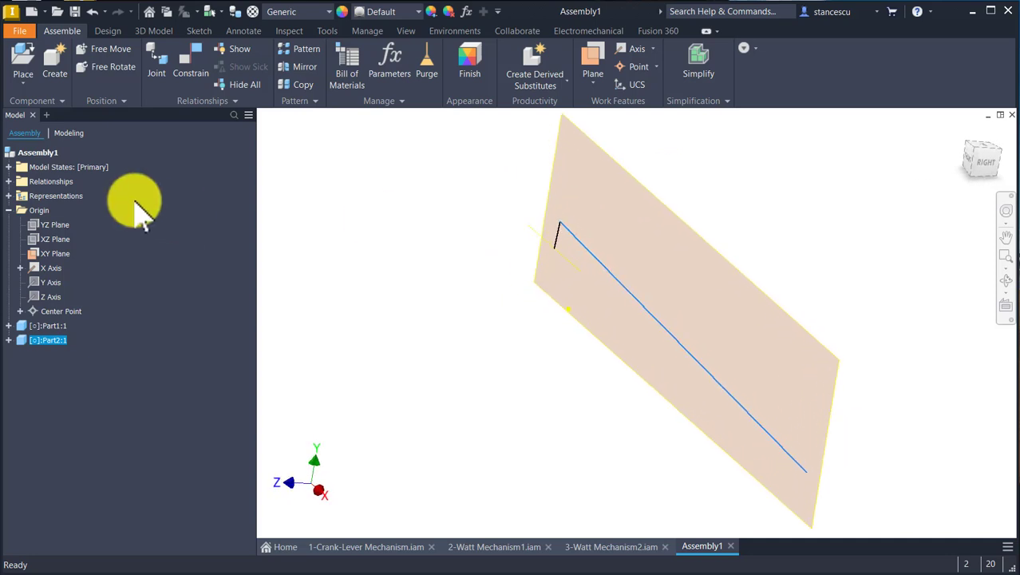
- Mate the sketch point at the joint of the two lines to the assembly's XY Plane with a 0 mm offset
{"action": "left_click", "coordinate": [199, 52]}
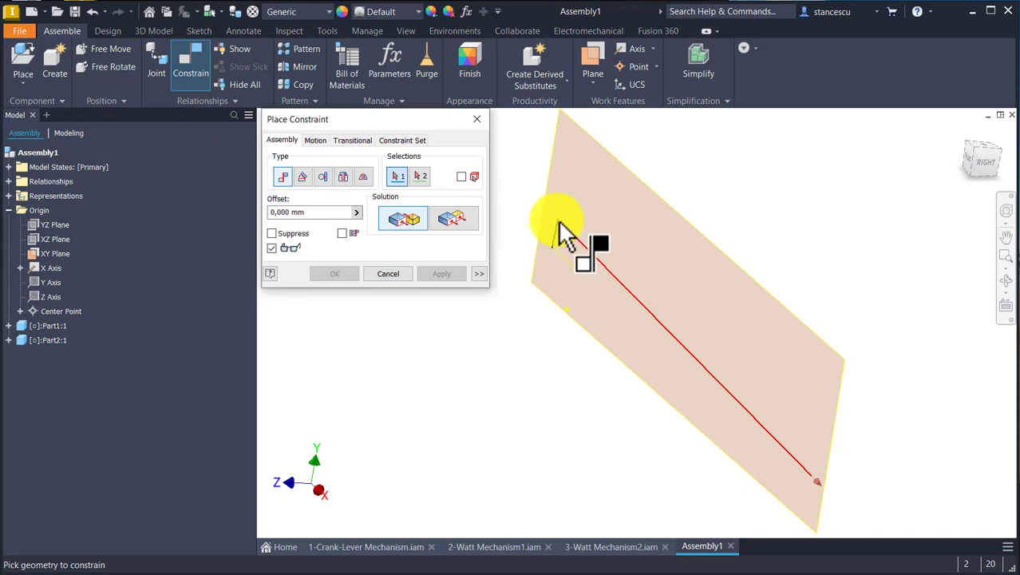
{"action": "mouse_move", "coordinate": [567, 235]}
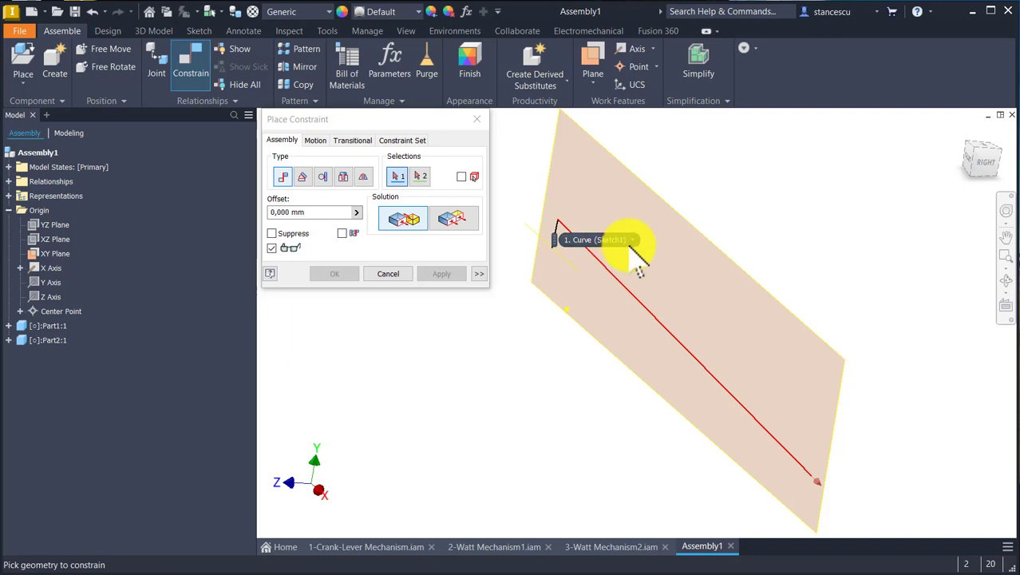
{"action": "left_click", "coordinate": [632, 240]}
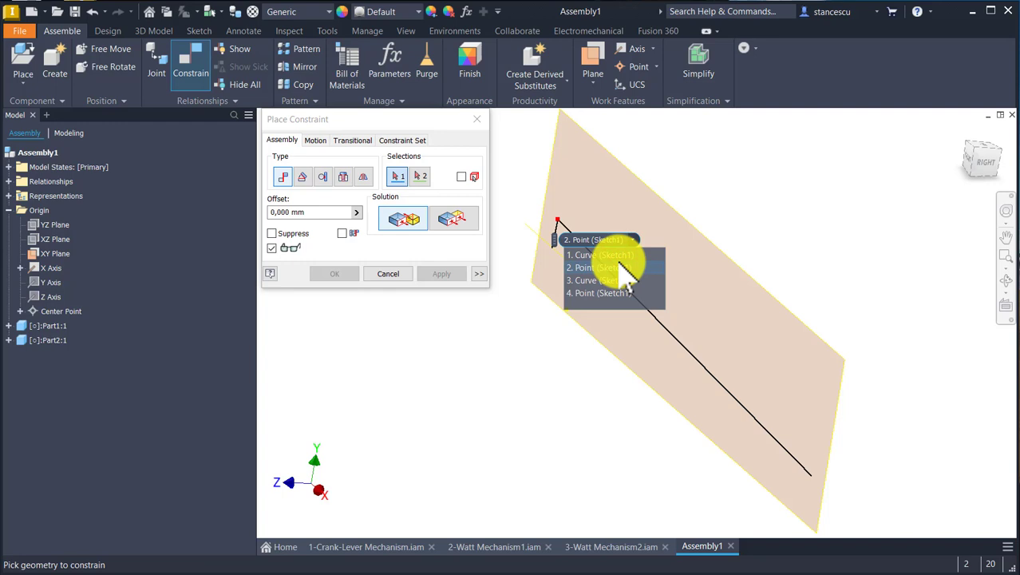
{"action": "left_click", "coordinate": [620, 266]}
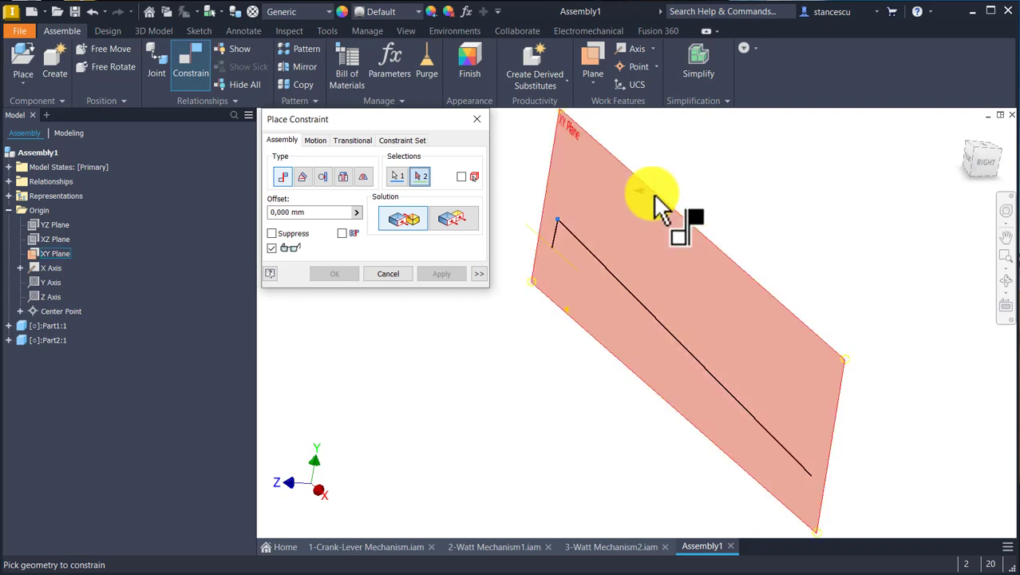
{"action": "left_click", "coordinate": [654, 196]}
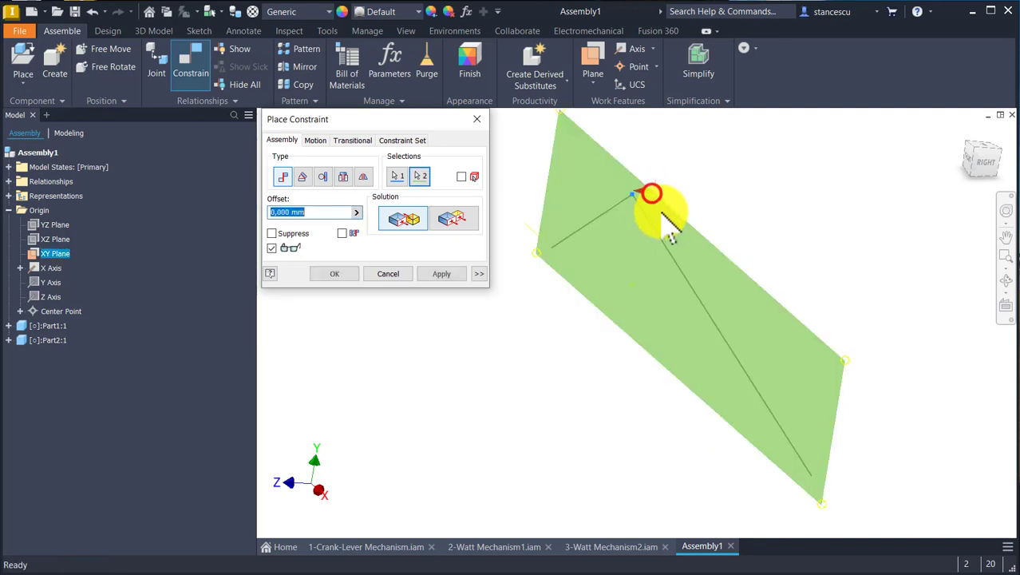
{"action": "left_click", "coordinate": [340, 270]}
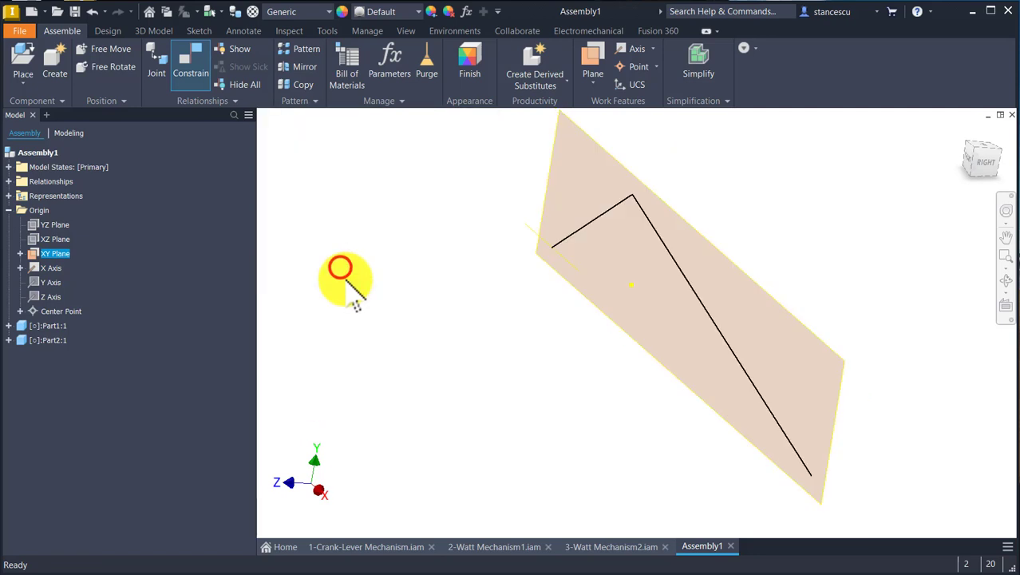
- Swing Part1's line and orbit the linkage to check that both lines move within the XY Plane
{"action": "key", "text": "F6"}
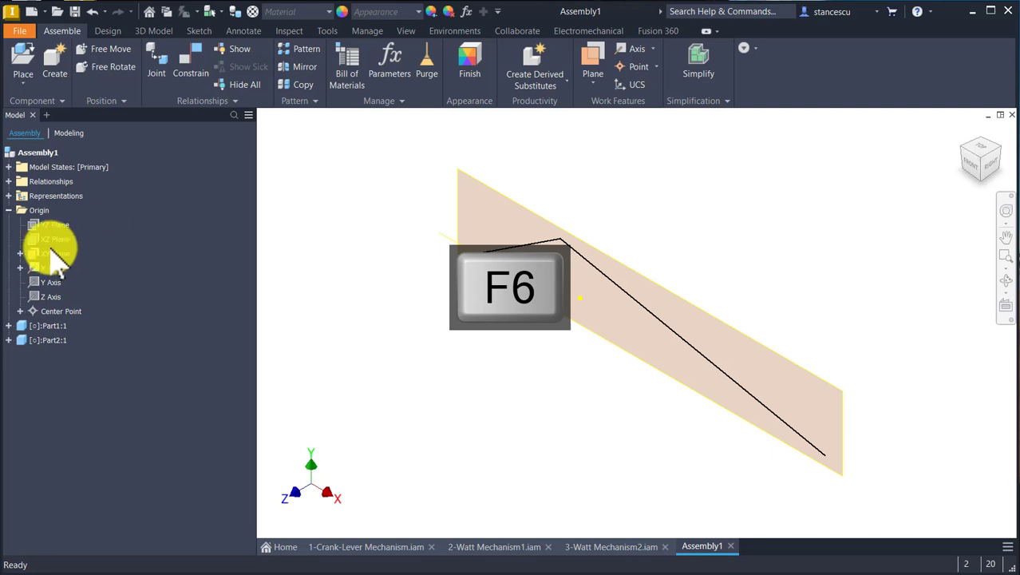
{"action": "middle_click_drag", "start_coordinate": [668, 214], "coordinate": [676, 212], "text": "shift"}
{"action": "key", "text": "F6"}
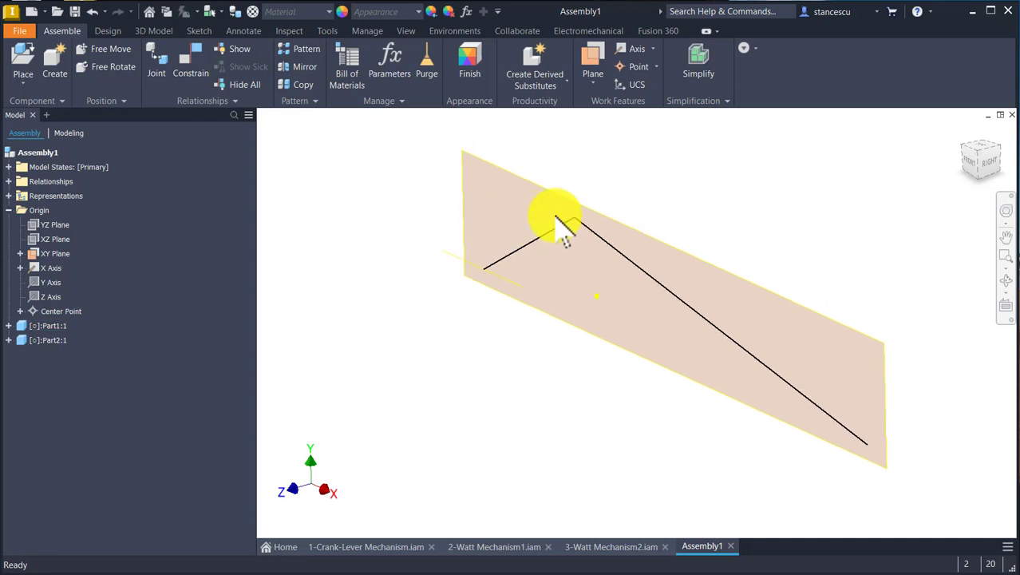
{"action": "left_click_drag", "start_coordinate": [568, 238], "coordinate": [463, 367]}
{"action": "key", "text": "F5"}
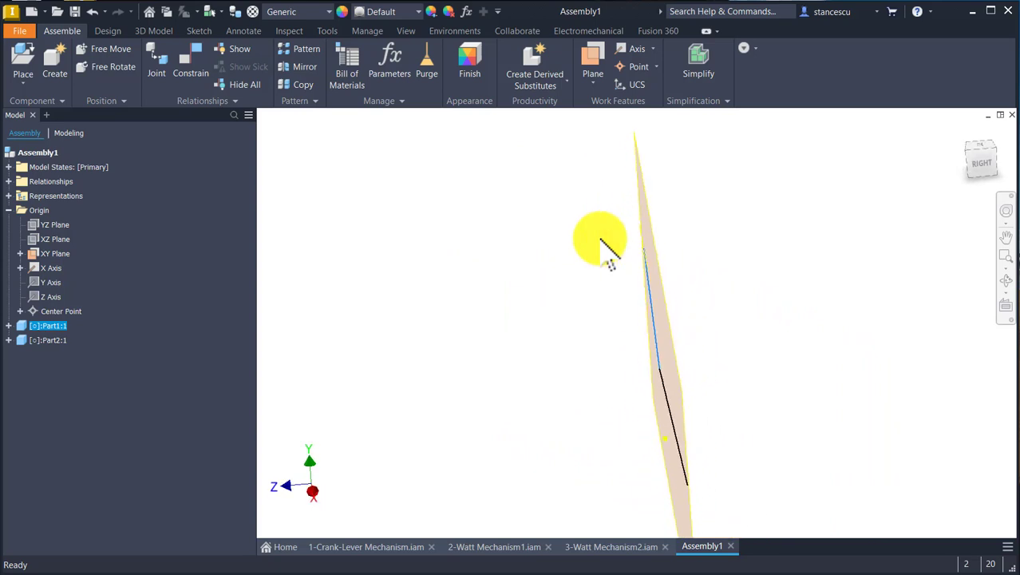
{"action": "key", "text": "F6"}
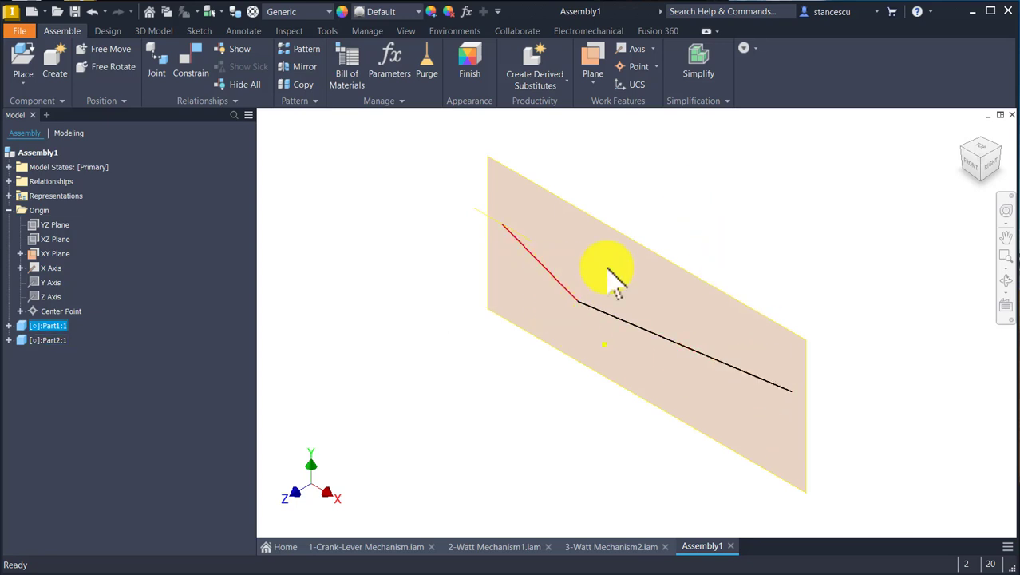
{"action": "left_click", "coordinate": [786, 196]}
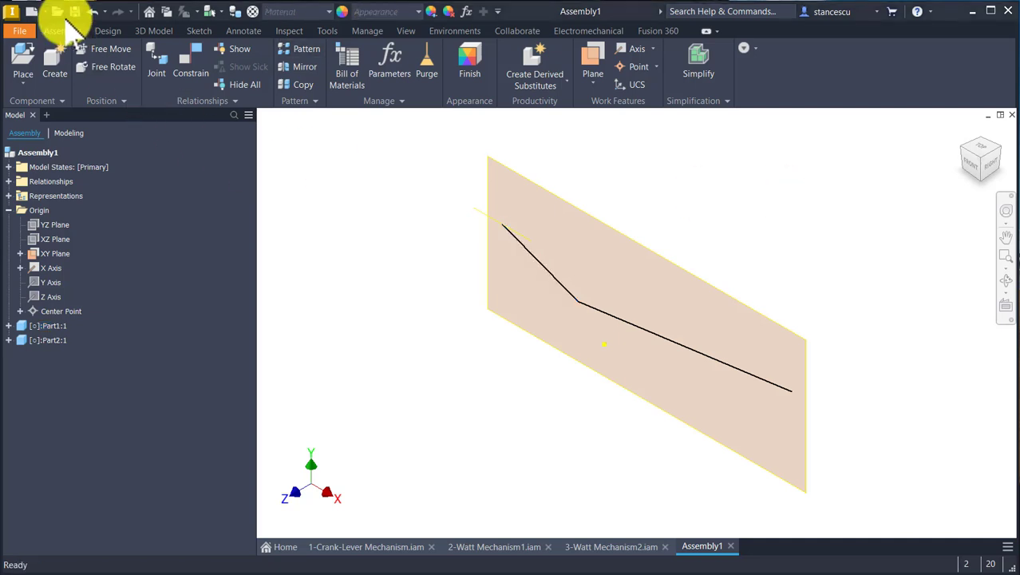
- Save the assembly as Assembly1.iam together with Part1.ipt and Part2.ipt
{"action": "left_click", "coordinate": [75, 11]}
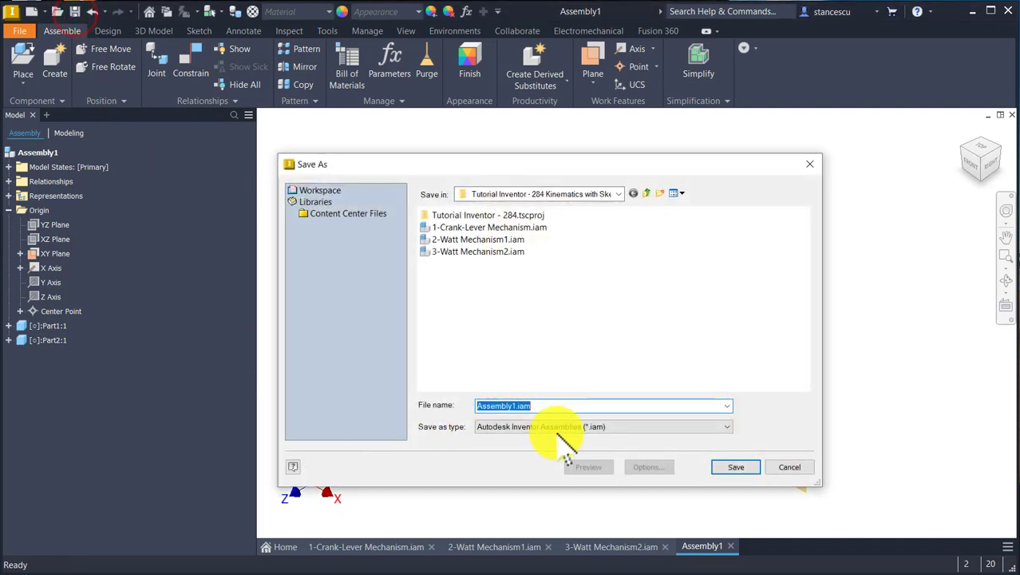
{"action": "left_click", "coordinate": [737, 466]}
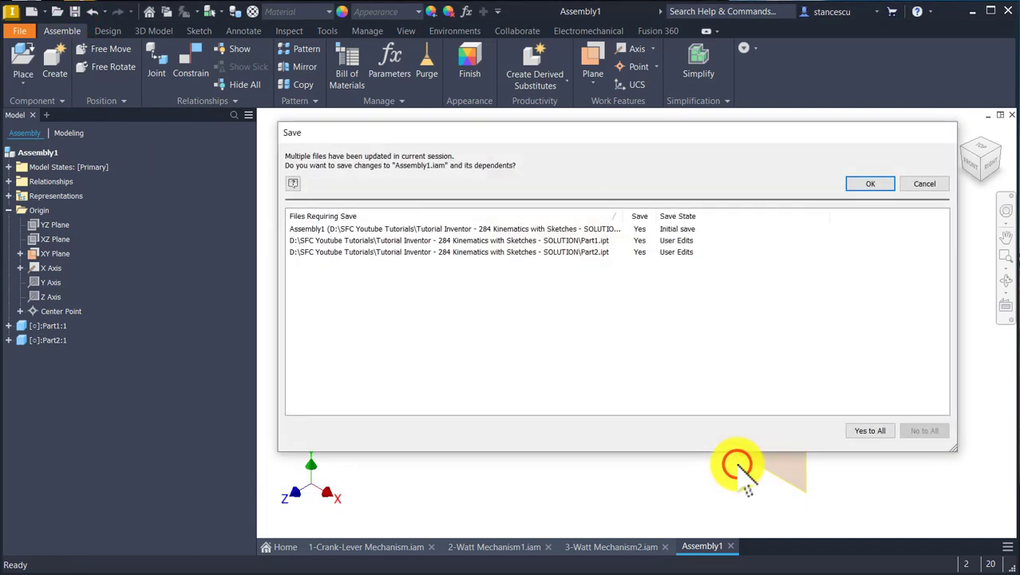
{"action": "left_click", "coordinate": [874, 186]}
{"action": "left_click", "coordinate": [702, 184]}
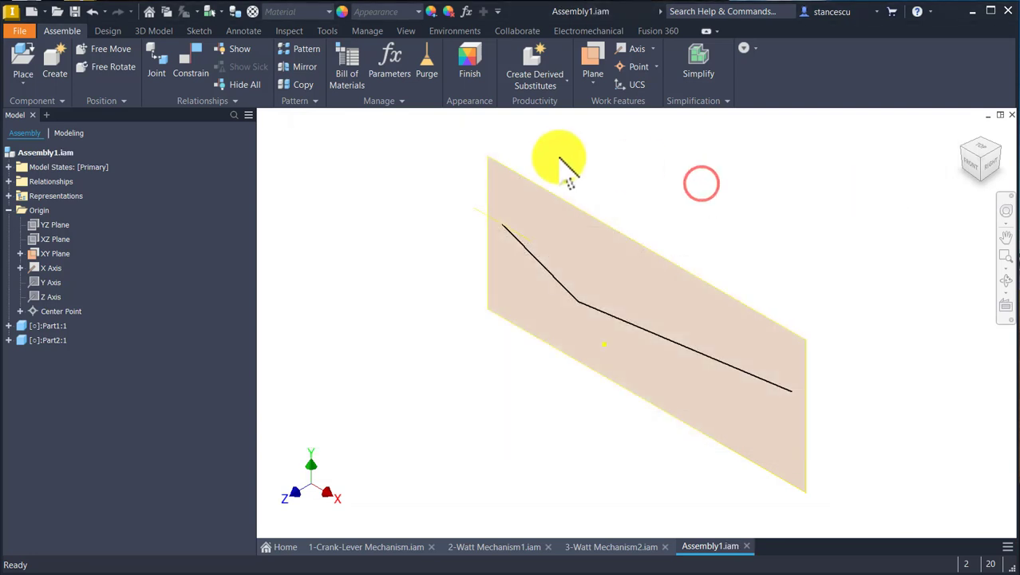
- Edit Part1's Sketch1 and draw a short line, about 2.6 mm long, starting at the midpoint of the 28 mm line
{"action": "double_click", "coordinate": [548, 274]}
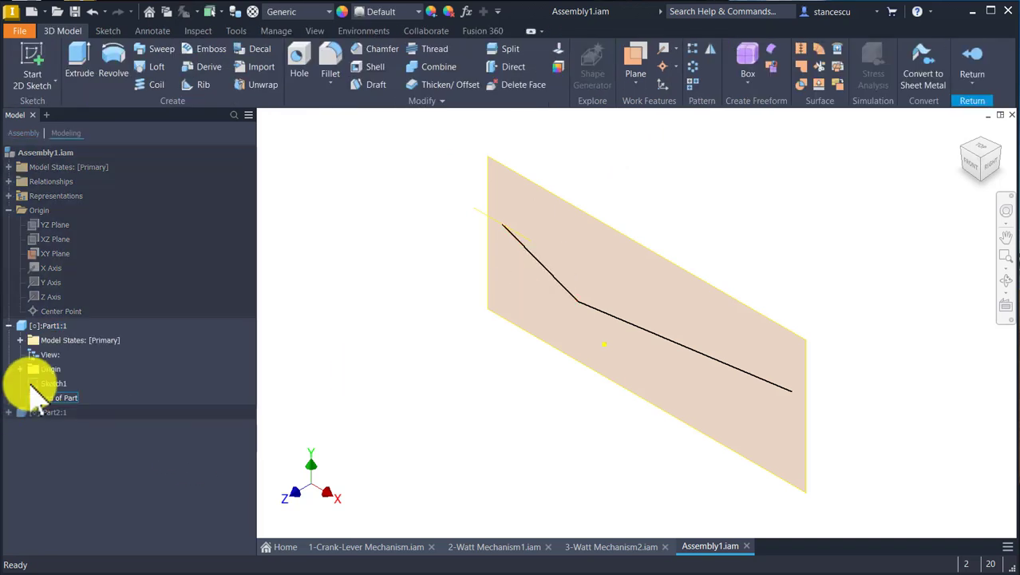
{"action": "double_click", "coordinate": [34, 384]}
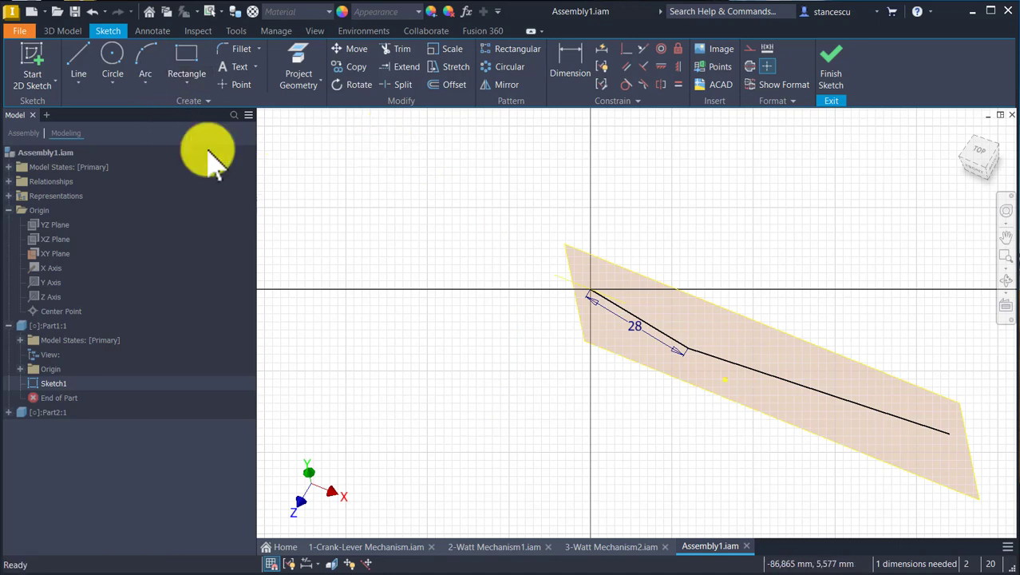
{"action": "left_click", "coordinate": [80, 57]}
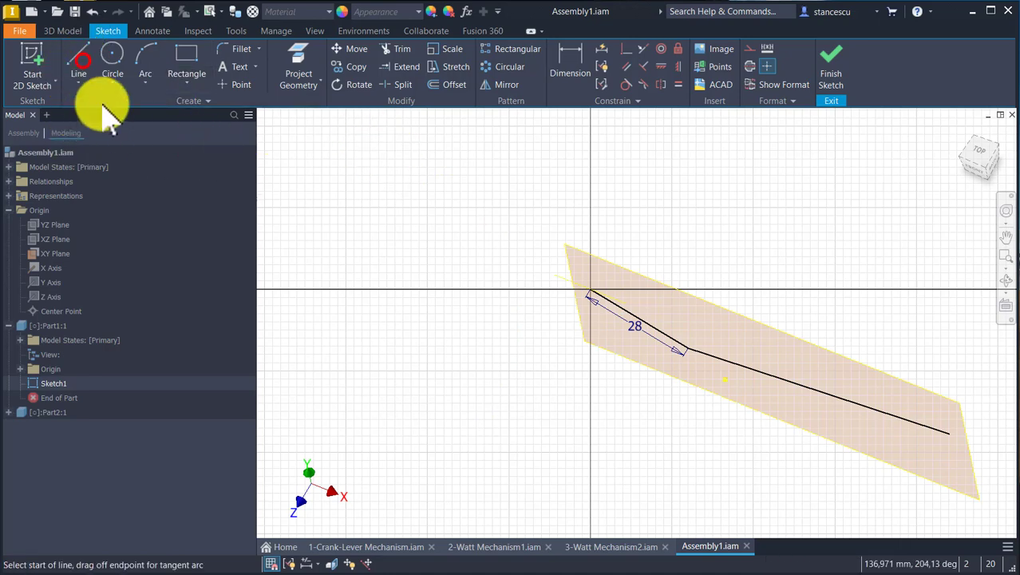
{"action": "scroll", "coordinate": [697, 357], "scroll_direction": "down", "scroll_amount": 3}
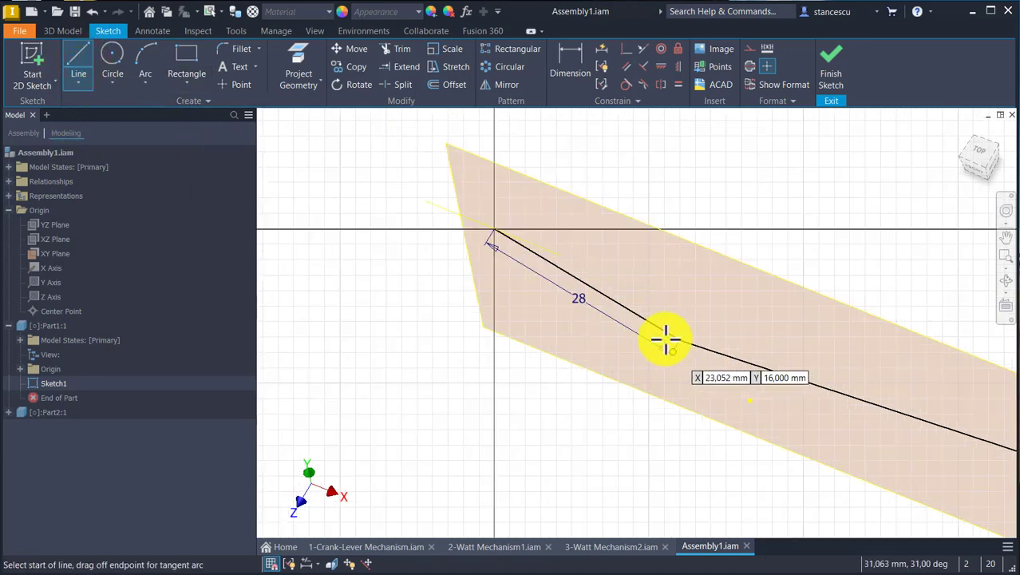
{"action": "left_click", "coordinate": [584, 285]}
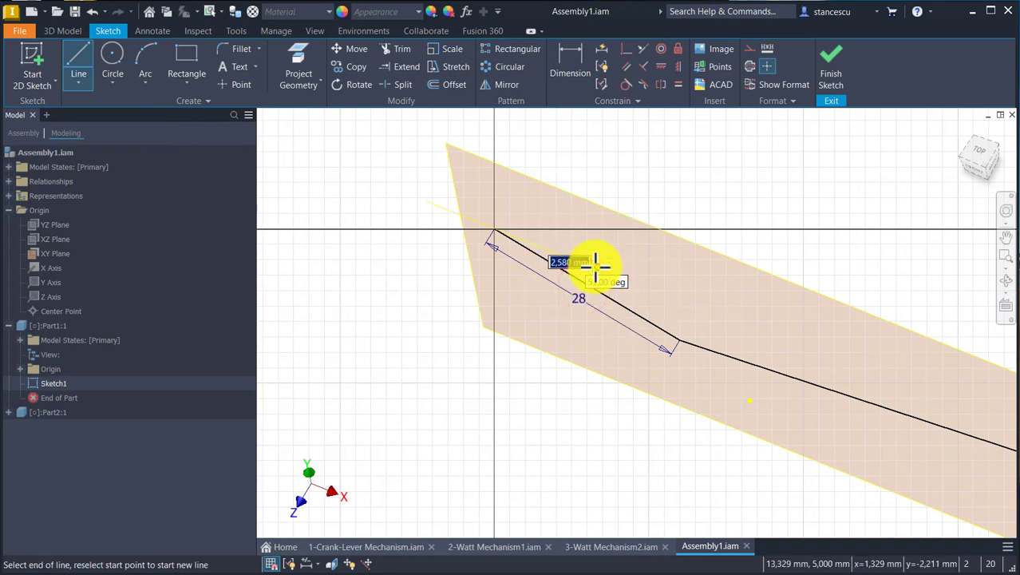
{"action": "left_click", "coordinate": [594, 266]}
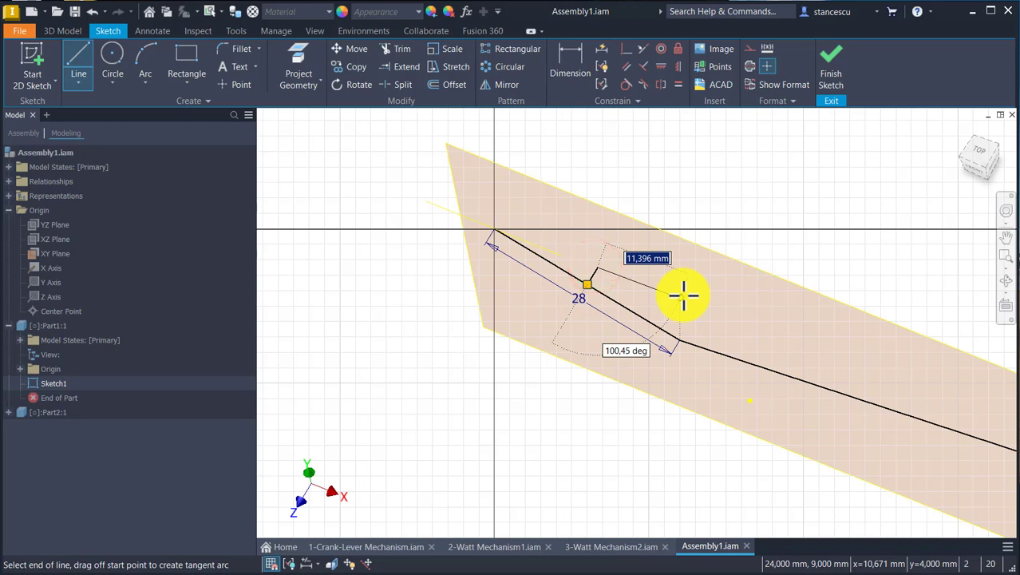
{"action": "key", "text": "Escape"}
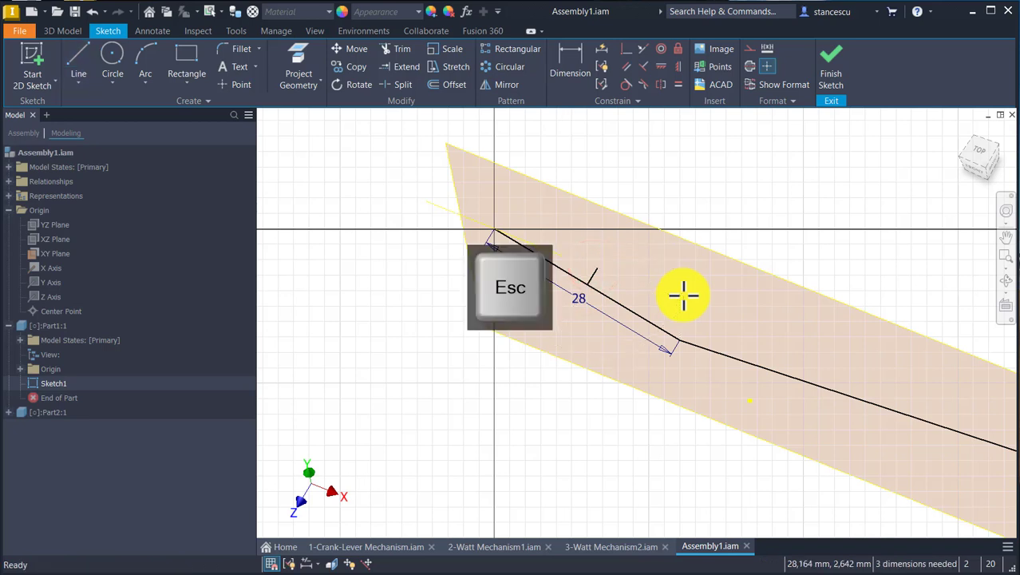
- Make the short line perpendicular to Part1's 28 mm line, finish the sketch and return to the assembly
{"action": "left_click", "coordinate": [644, 66]}
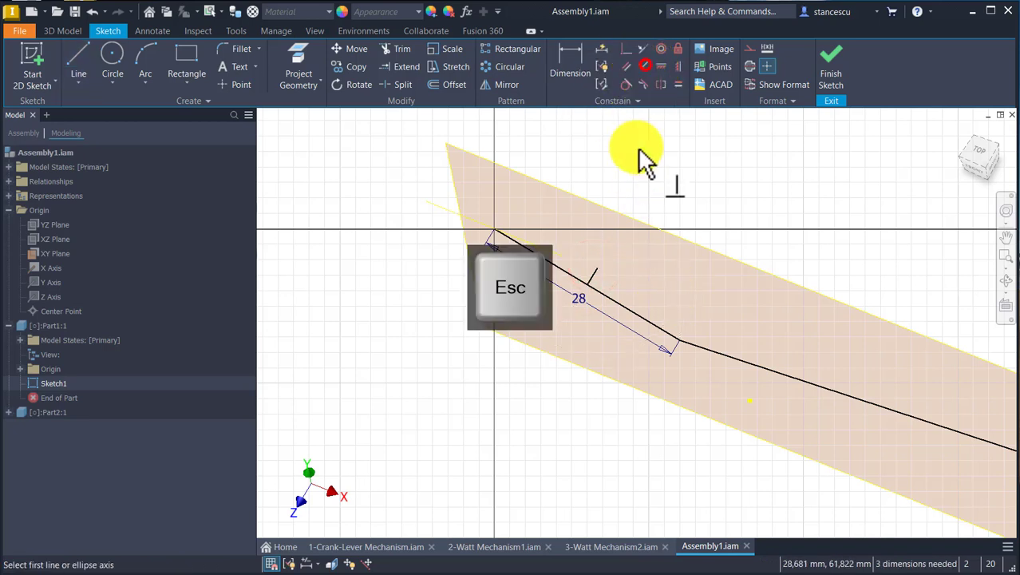
{"action": "left_click", "coordinate": [593, 268]}
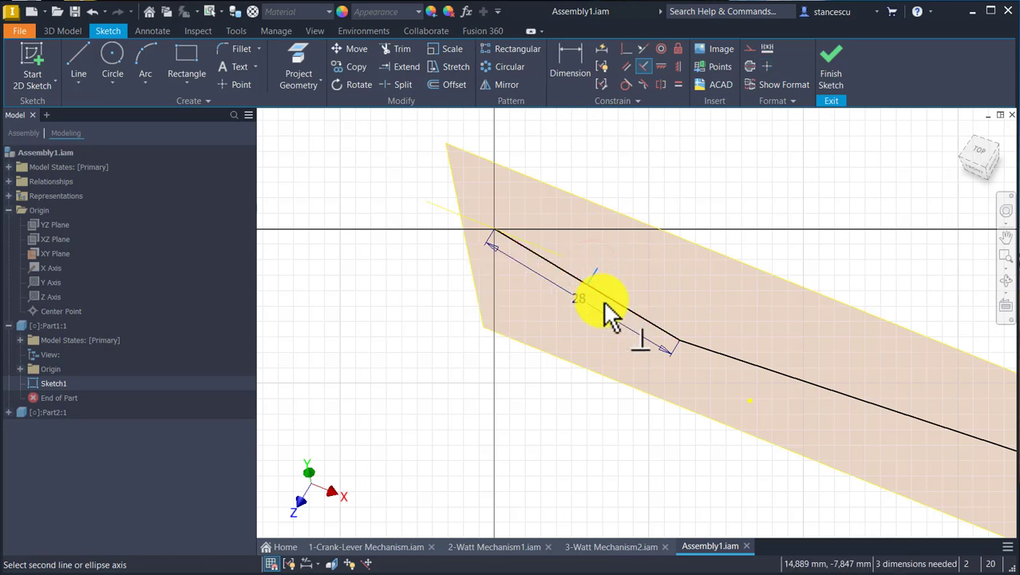
{"action": "left_click", "coordinate": [601, 294]}
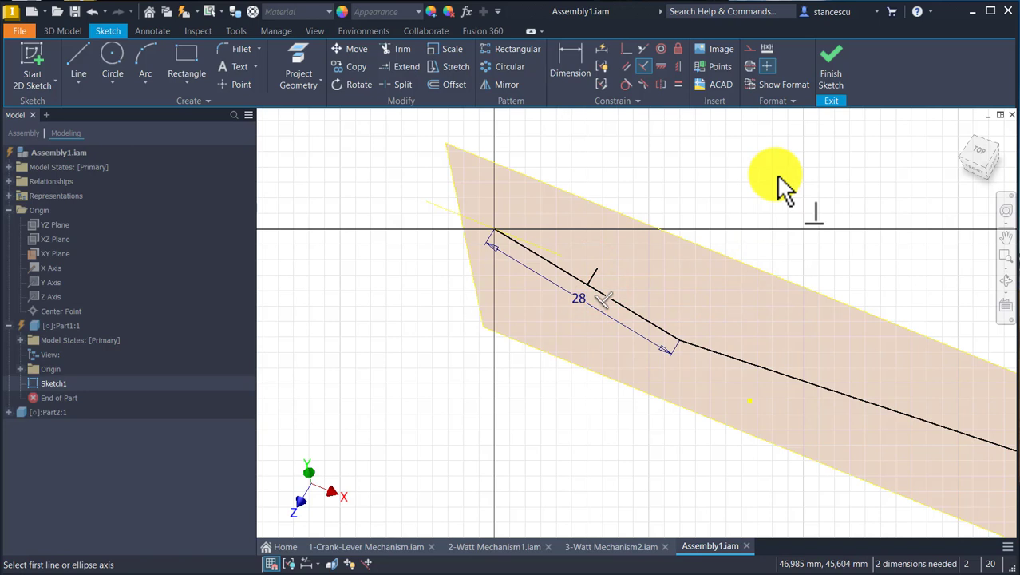
{"action": "left_click", "coordinate": [832, 66]}
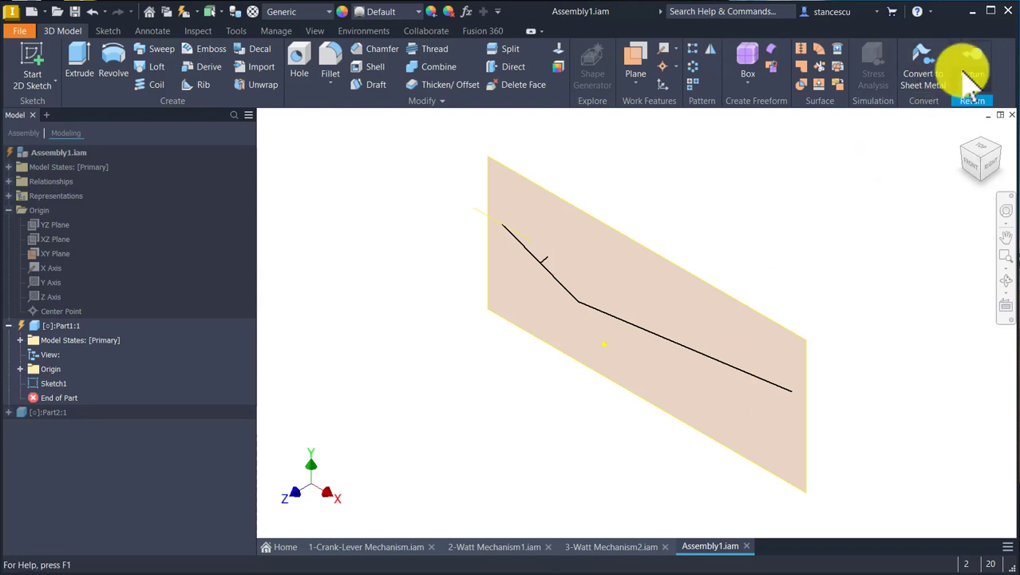
{"action": "left_click", "coordinate": [972, 80]}
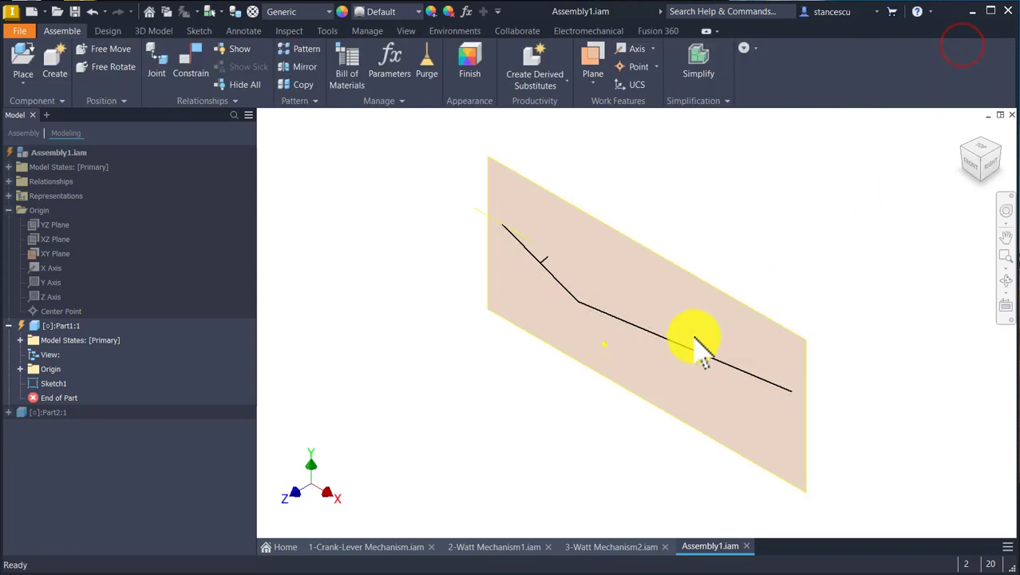
- Edit Part2's Sketch1 and draw a short vertical line upward from the midpoint of the 75 mm line
{"action": "double_click", "coordinate": [695, 345]}
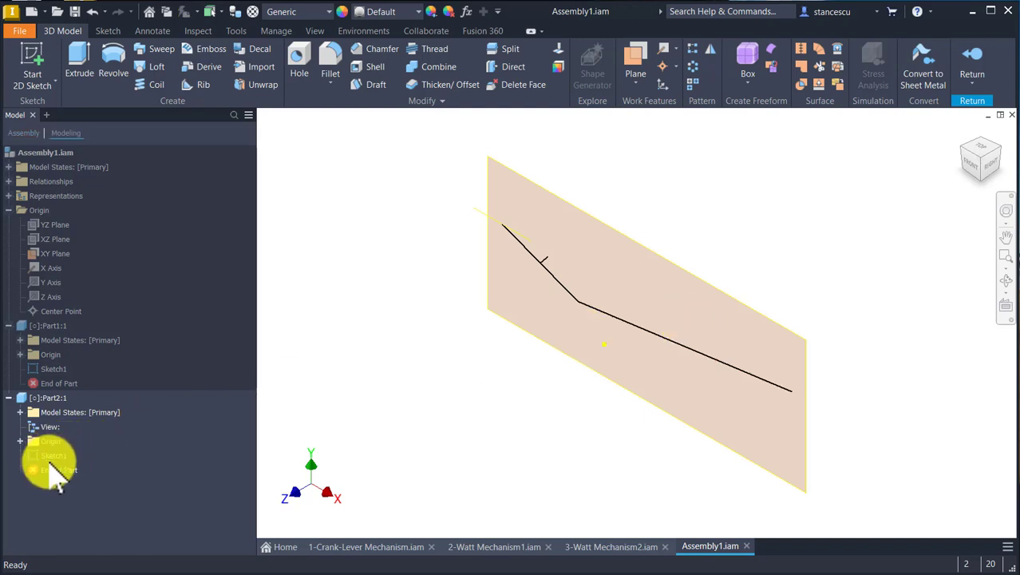
{"action": "double_click", "coordinate": [50, 455]}
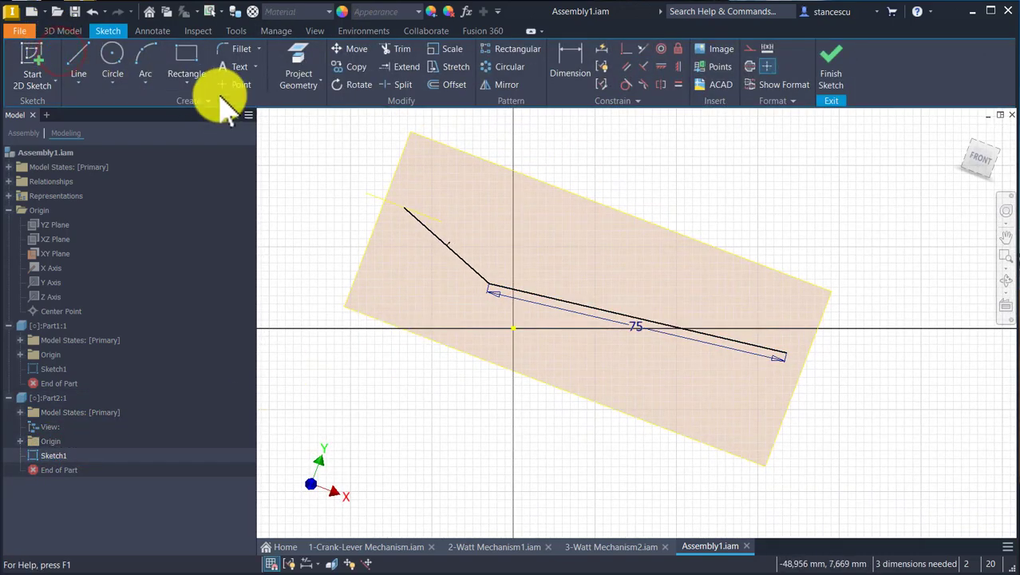
{"action": "left_click", "coordinate": [73, 67]}
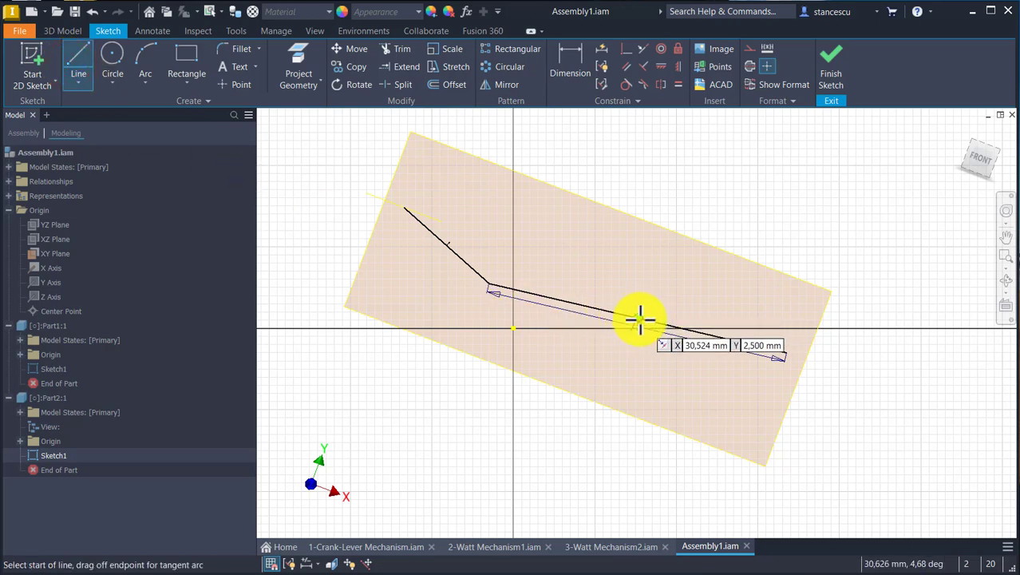
{"action": "left_click", "coordinate": [640, 320]}
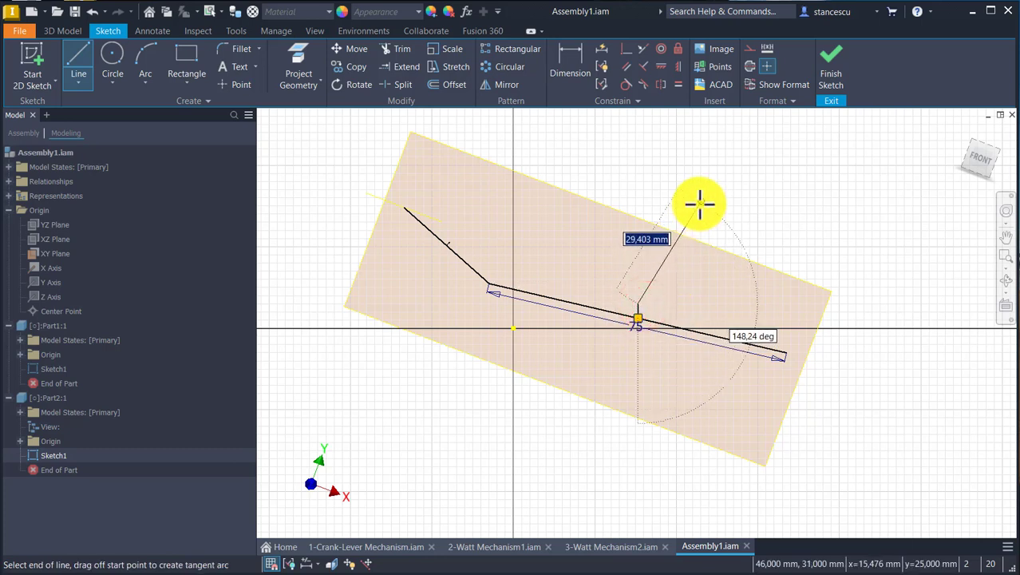
{"action": "key", "text": "Escape"}
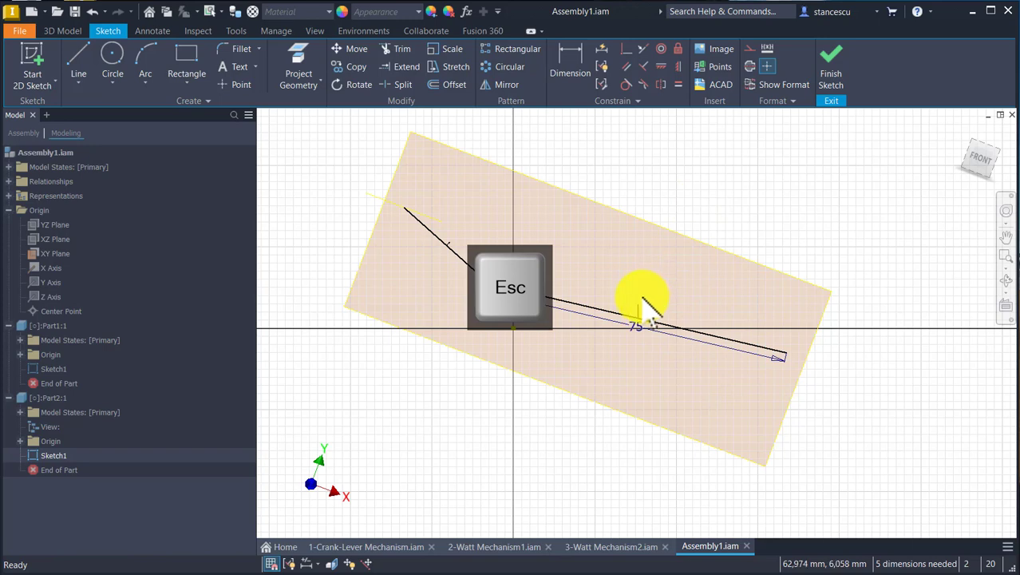
- Make the short line perpendicular to Part2's 75 mm line, finish the sketch and return to the assembly
{"action": "left_click", "coordinate": [644, 69]}
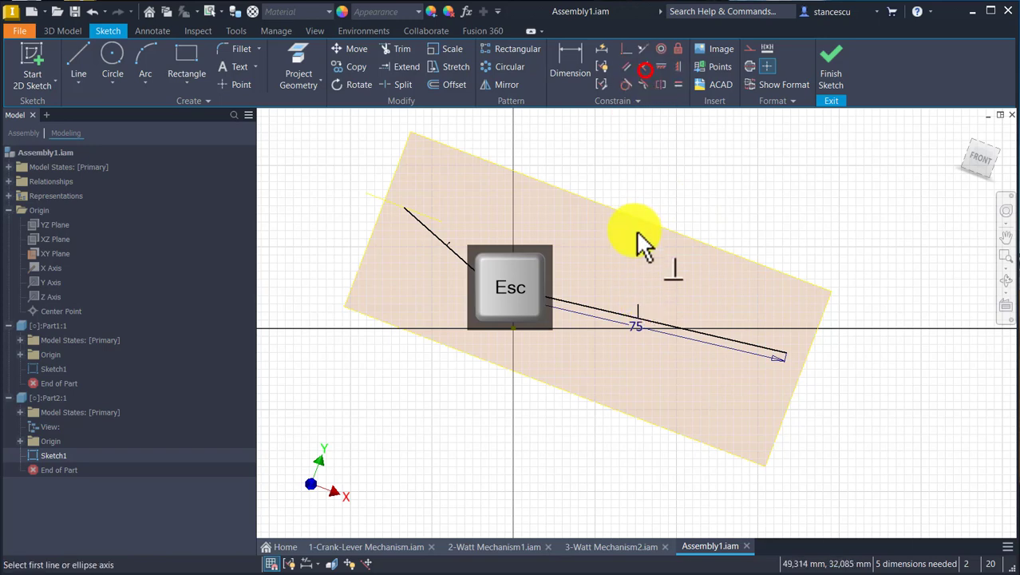
{"action": "scroll", "coordinate": [646, 257], "scroll_direction": "up", "scroll_amount": 3}
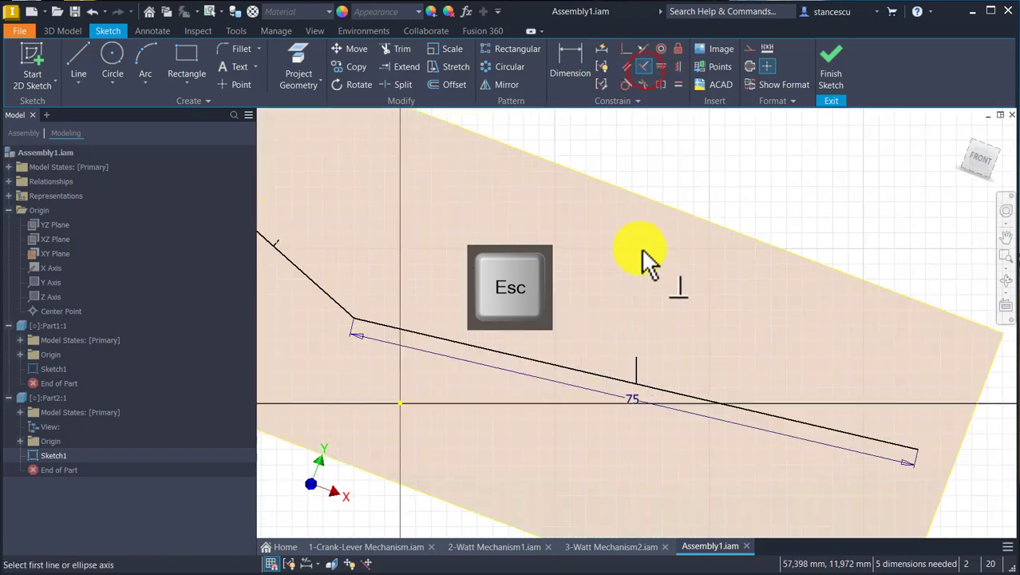
{"action": "left_click", "coordinate": [638, 373]}
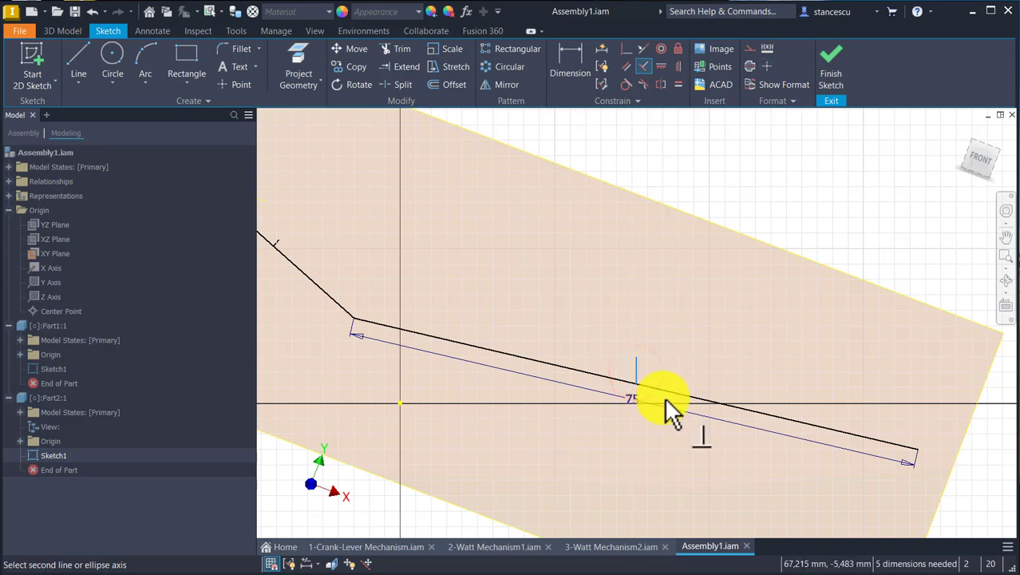
{"action": "left_click", "coordinate": [664, 392]}
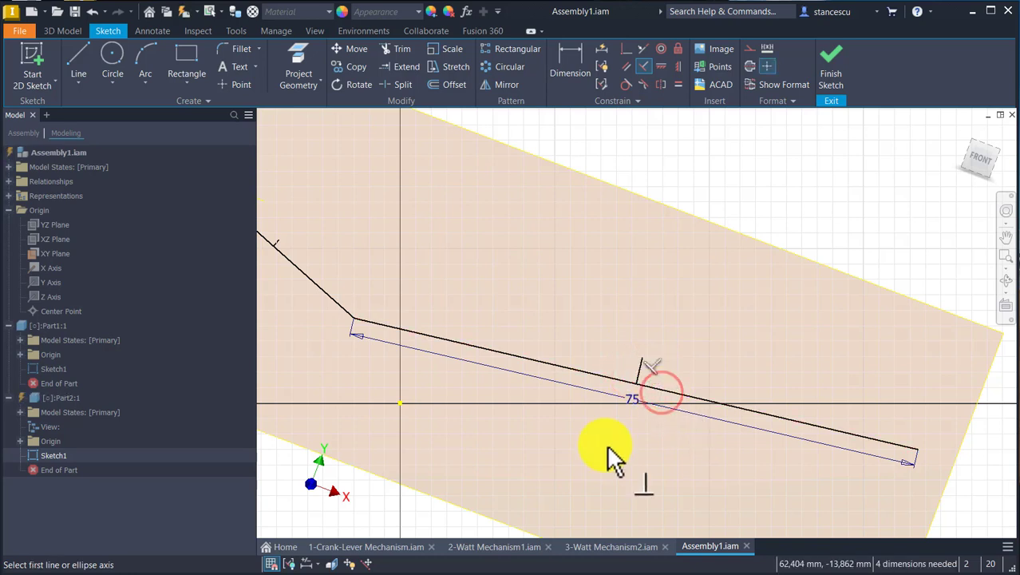
{"action": "left_click", "coordinate": [832, 59]}
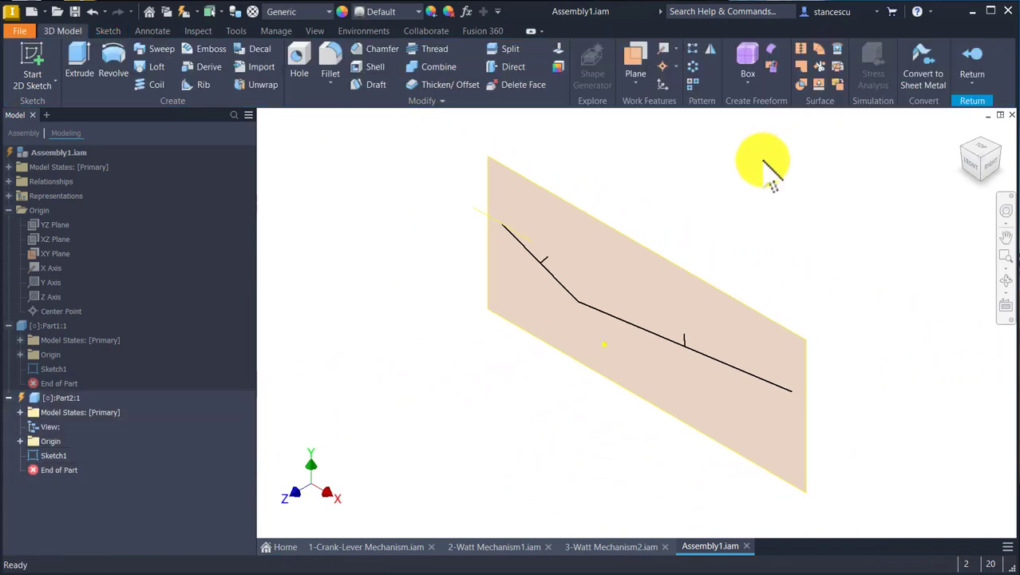
{"action": "left_click", "coordinate": [984, 61]}
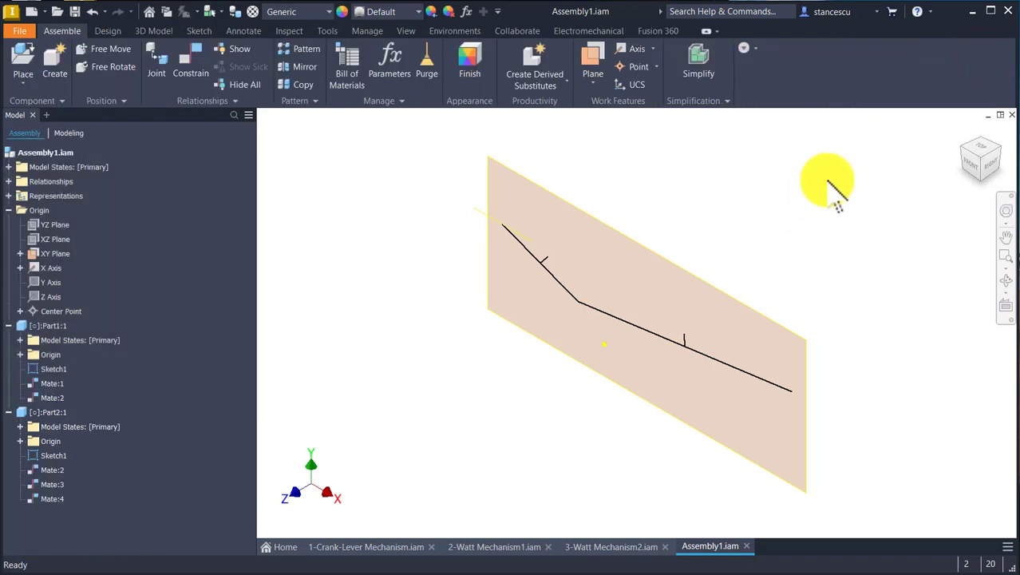
- Move the joint shared by the two links through several positions, examining the mechanism's motion from the right and isometric views
{"action": "left_click", "coordinate": [991, 174]}
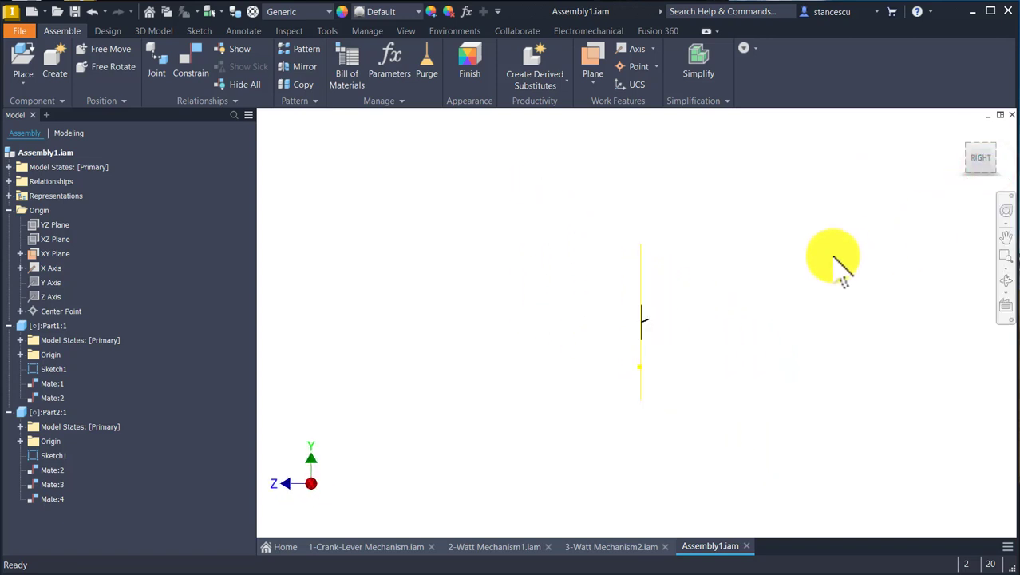
{"action": "key", "text": "F6"}
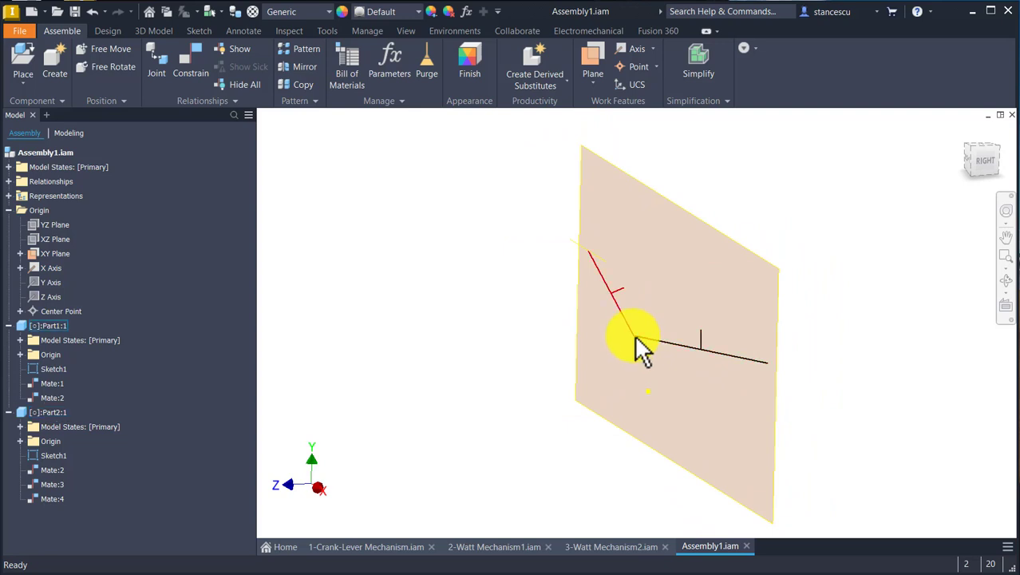
{"action": "left_click_drag", "start_coordinate": [634, 335], "coordinate": [632, 184]}
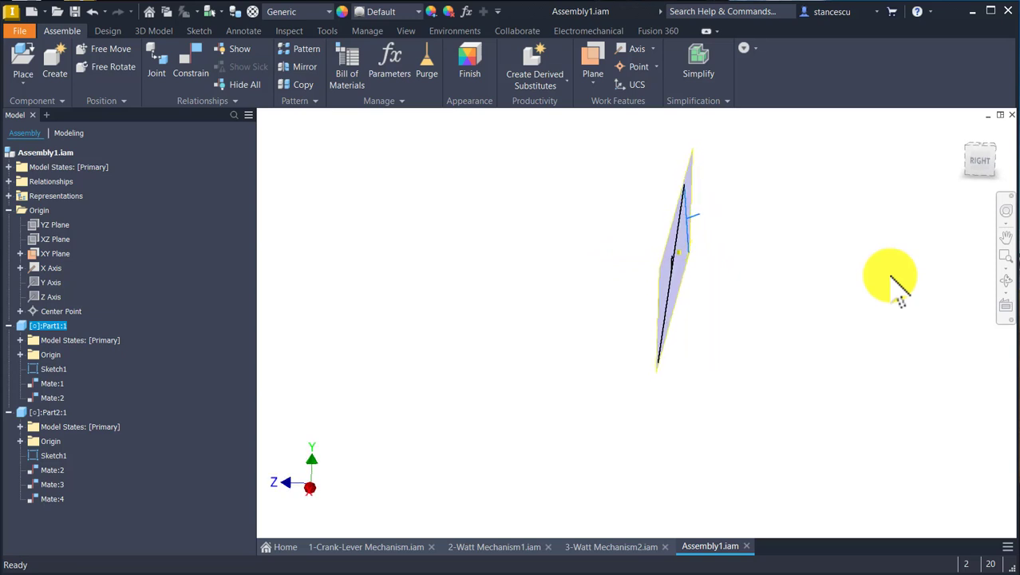
{"action": "mouse_move", "coordinate": [630, 313]}
{"action": "left_mouse_down"}
{"action": "mouse_move", "coordinate": [637, 321]}
{"action": "mouse_move", "coordinate": [660, 205]}
{"action": "mouse_move", "coordinate": [646, 209]}
{"action": "mouse_move", "coordinate": [649, 198]}
{"action": "mouse_move", "coordinate": [640, 237]}
{"action": "mouse_move", "coordinate": [630, 203]}
{"action": "mouse_move", "coordinate": [647, 264]}
{"action": "mouse_move", "coordinate": [599, 360]}
{"action": "mouse_move", "coordinate": [624, 339]}
{"action": "left_mouse_up"}
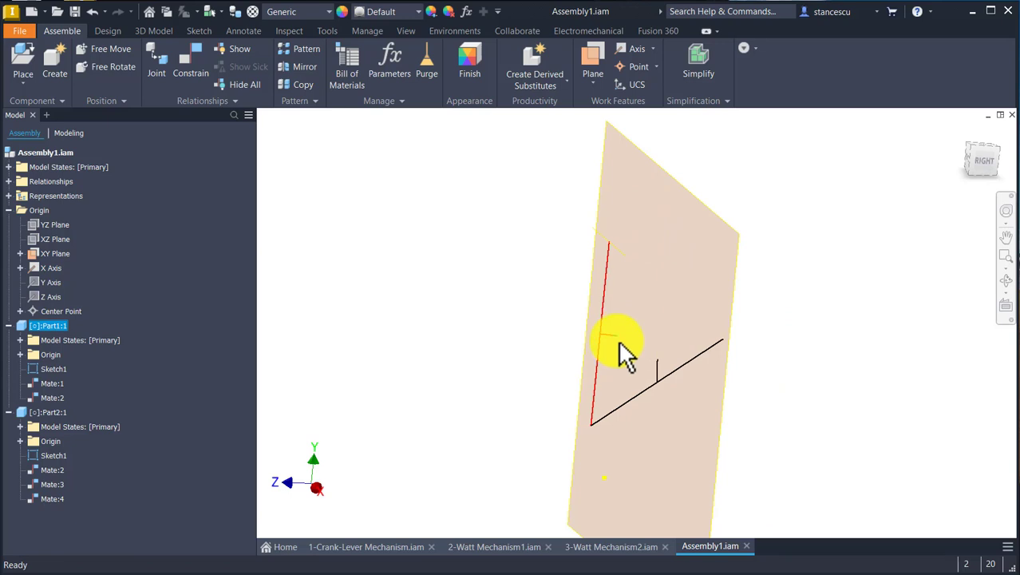
{"action": "mouse_move", "coordinate": [705, 336]}
{"action": "middle_mouse_down", "text": "shift"}
{"action": "mouse_move", "coordinate": [839, 347]}
{"action": "mouse_move", "coordinate": [906, 337]}
{"action": "mouse_move", "coordinate": [861, 305]}
{"action": "mouse_move", "coordinate": [569, 171]}
{"action": "mouse_move", "coordinate": [570, 216]}
{"action": "mouse_move", "coordinate": [501, 307]}
{"action": "mouse_move", "coordinate": [544, 344]}
{"action": "middle_mouse_up", "text": "shift"}
{"action": "key", "text": "F6"}
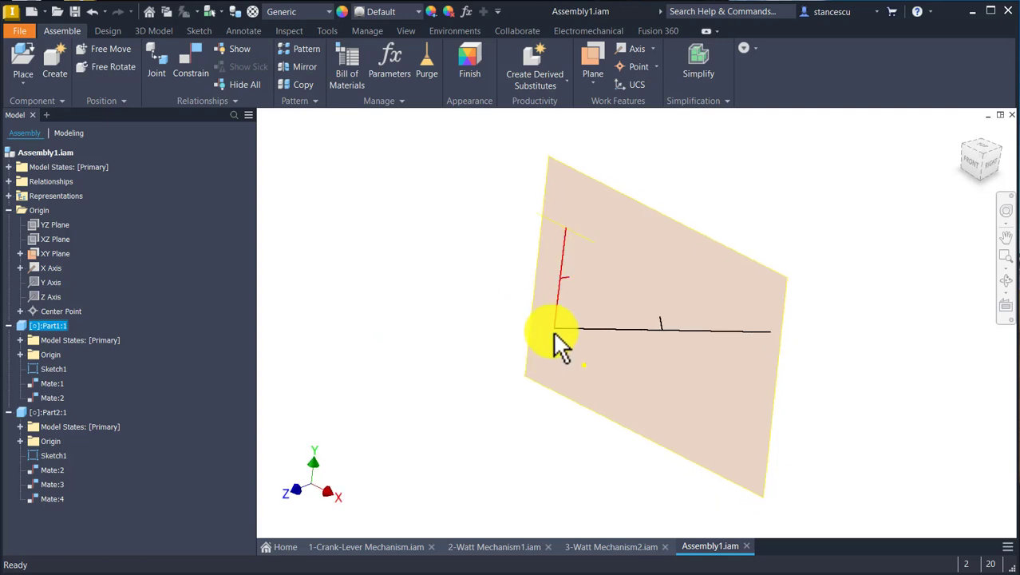
{"action": "mouse_move", "coordinate": [556, 325]}
{"action": "left_mouse_down"}
{"action": "mouse_move", "coordinate": [580, 273]}
{"action": "mouse_move", "coordinate": [587, 297]}
{"action": "mouse_move", "coordinate": [661, 297]}
{"action": "mouse_move", "coordinate": [660, 242]}
{"action": "left_mouse_up"}
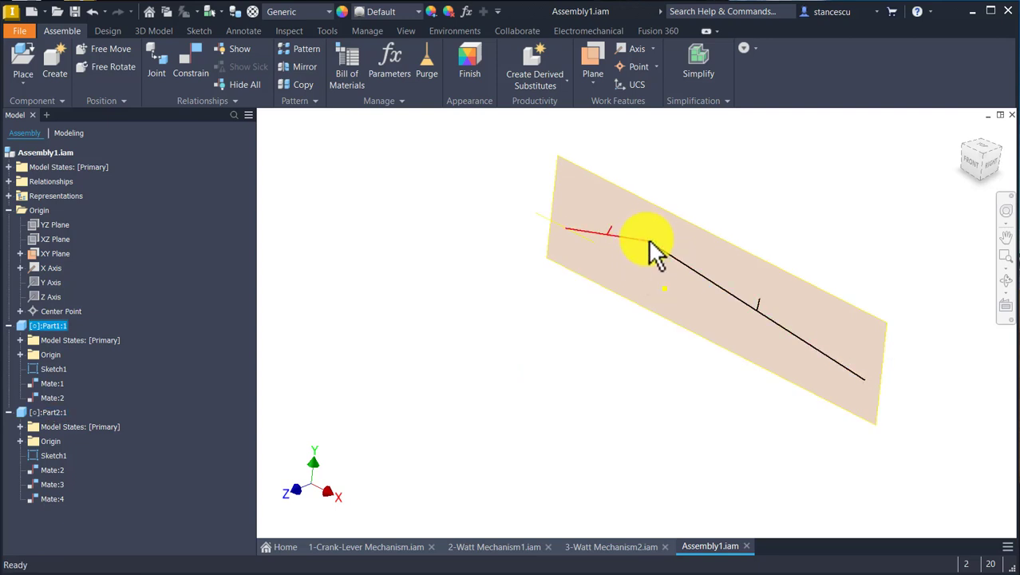
{"action": "left_click", "coordinate": [703, 157]}
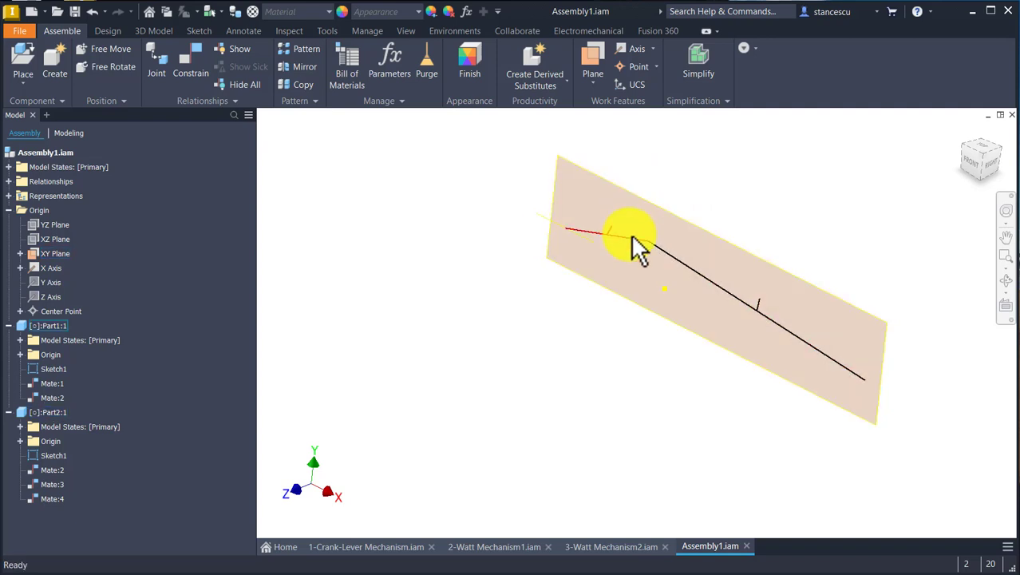
{"action": "left_click", "coordinate": [676, 180]}
{"action": "left_click", "coordinate": [459, 172]}
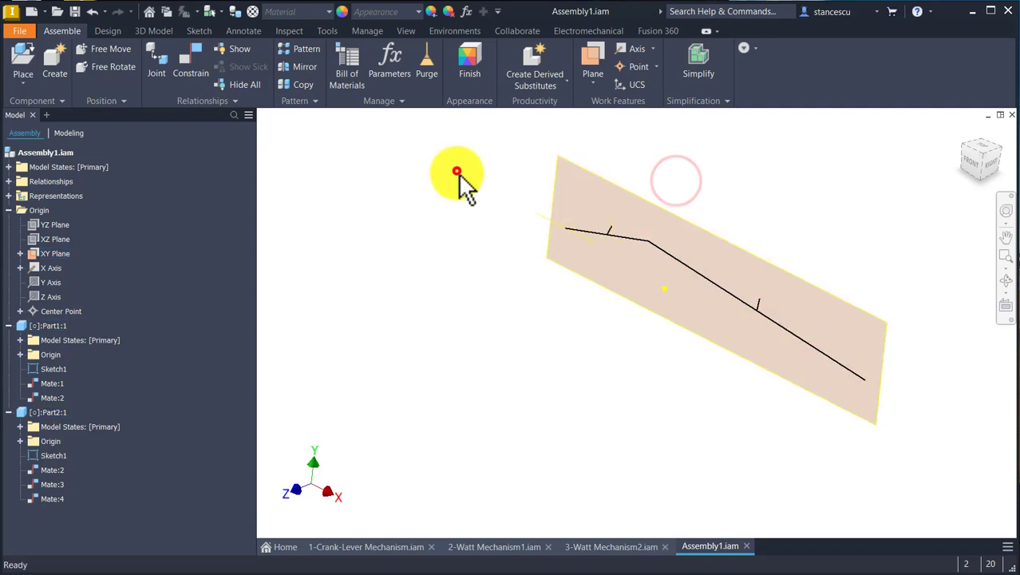
- Open the Dynamic Simulation environment to examine the mobile groups and standard joints, and exit it
{"action": "left_click", "coordinate": [467, 30]}
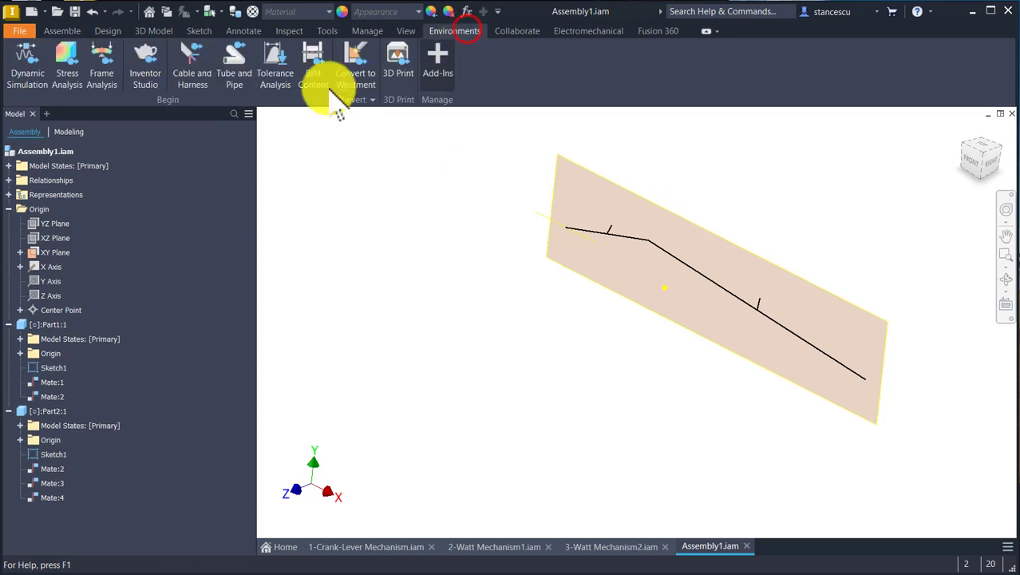
{"action": "left_click", "coordinate": [16, 76]}
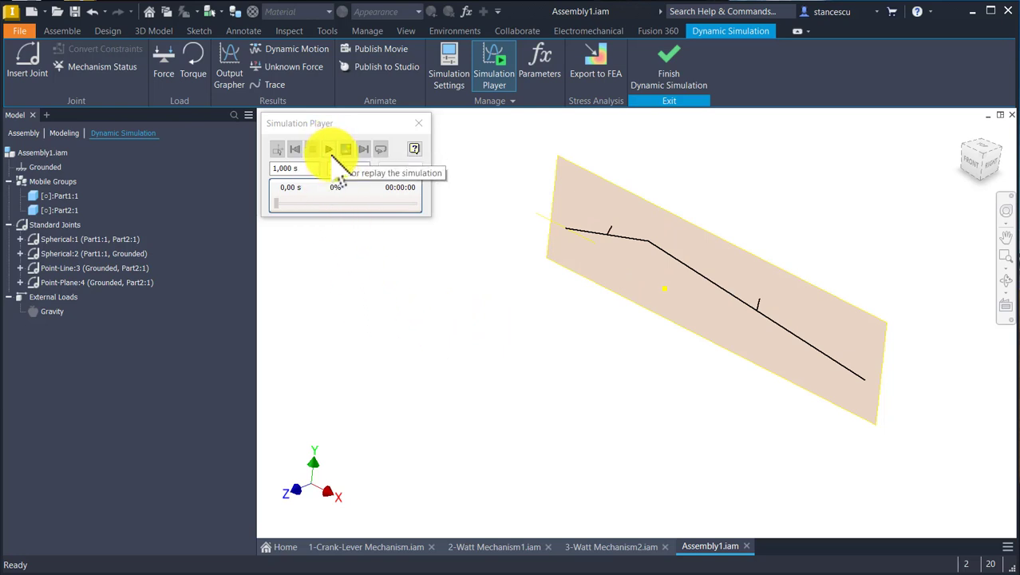
{"action": "left_click", "coordinate": [667, 76]}
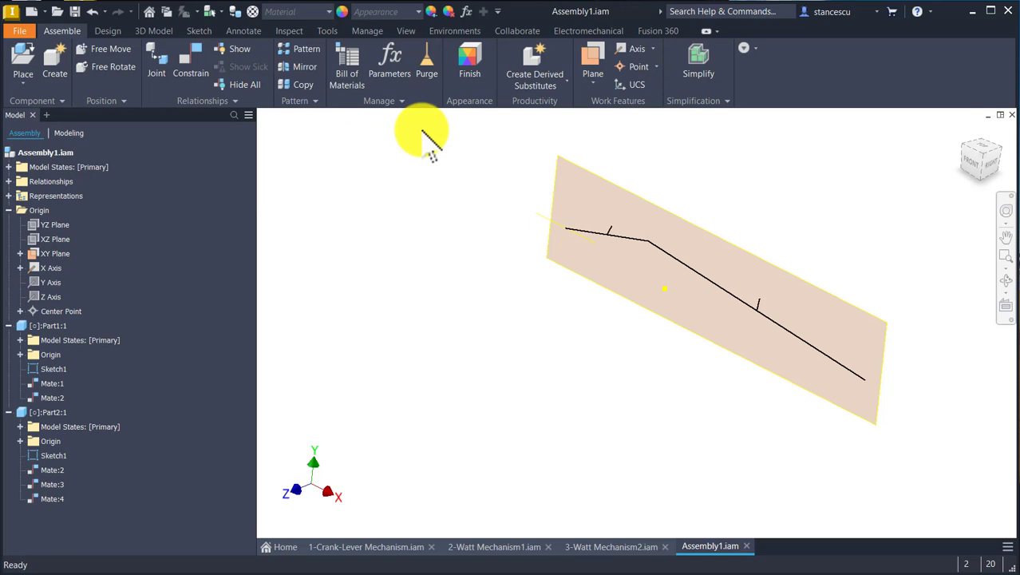
- Save Assembly1.iam together with Part1.ipt and Part2.ipt, and close the assembly
{"action": "key", "text": "ctrl+s"}
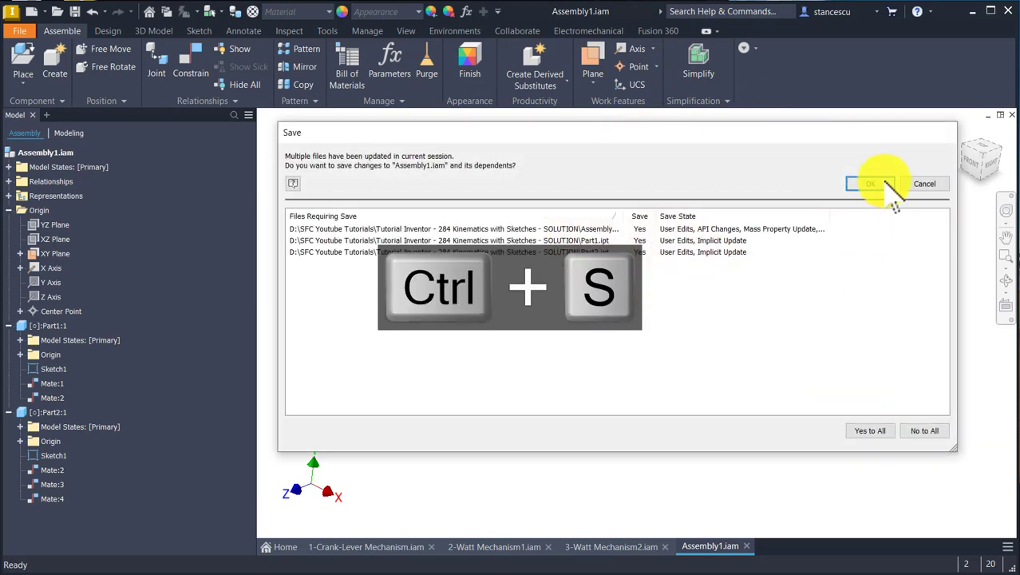
{"action": "left_click", "coordinate": [883, 185]}
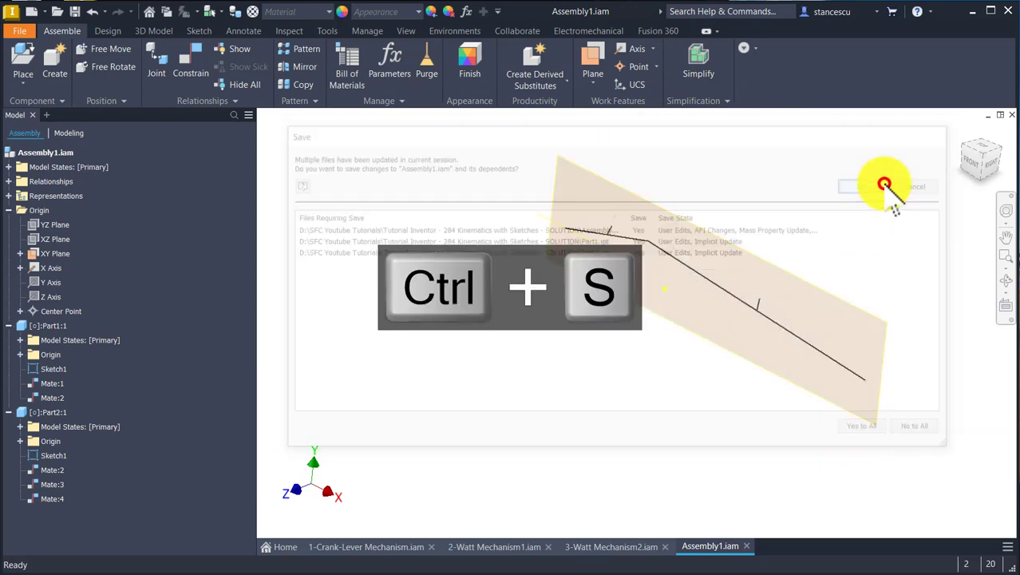
{"action": "left_click", "coordinate": [1013, 114]}
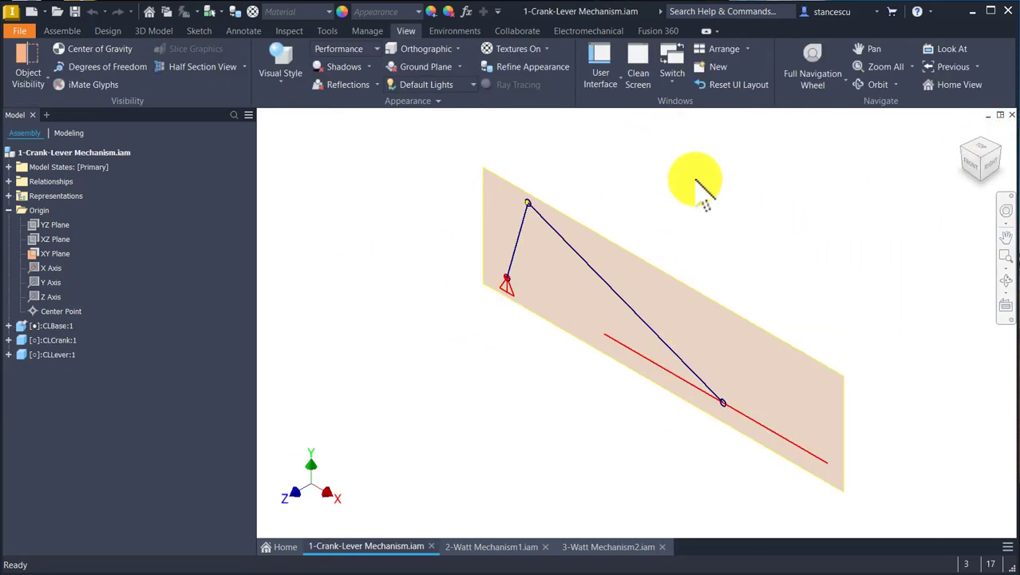
- Edit CLBase in the crank-lever assembly, make its Sketch1 dimensions visible and return to the assembly
{"action": "left_click", "coordinate": [502, 286]}
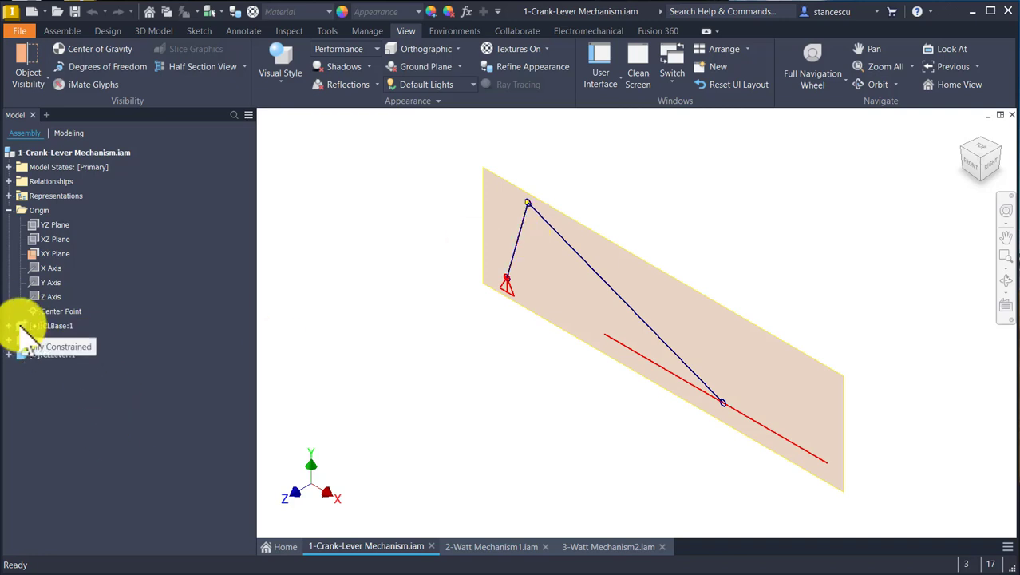
{"action": "double_click", "coordinate": [20, 331]}
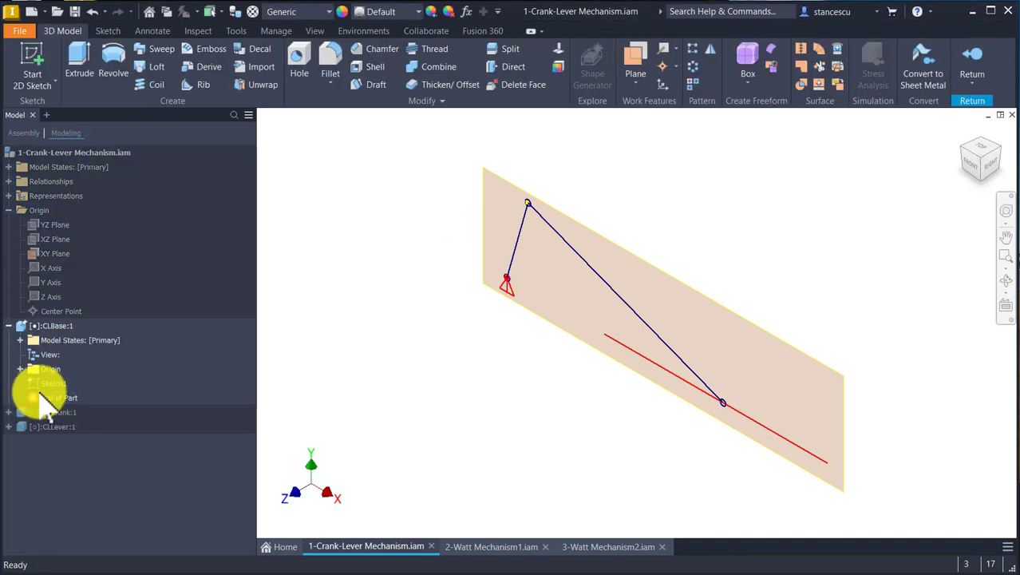
{"action": "left_click", "coordinate": [44, 383]}
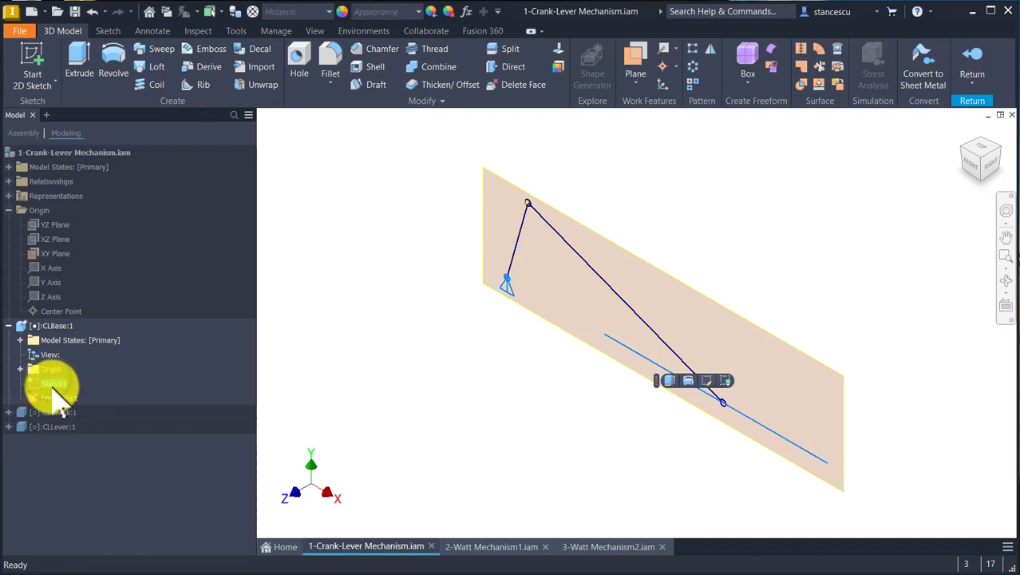
{"action": "right_click", "coordinate": [50, 385]}
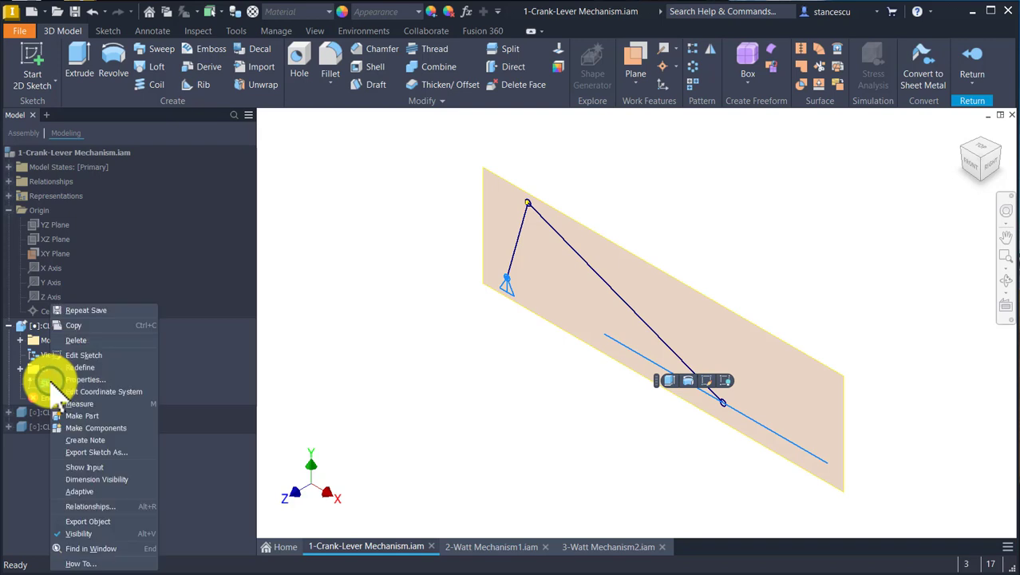
{"action": "left_click", "coordinate": [83, 479]}
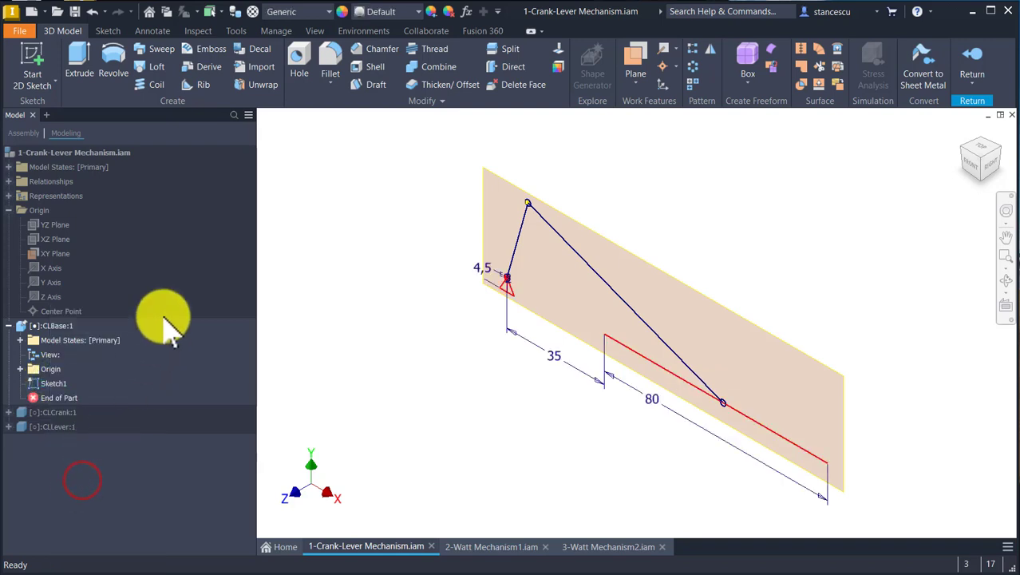
{"action": "left_click", "coordinate": [987, 67]}
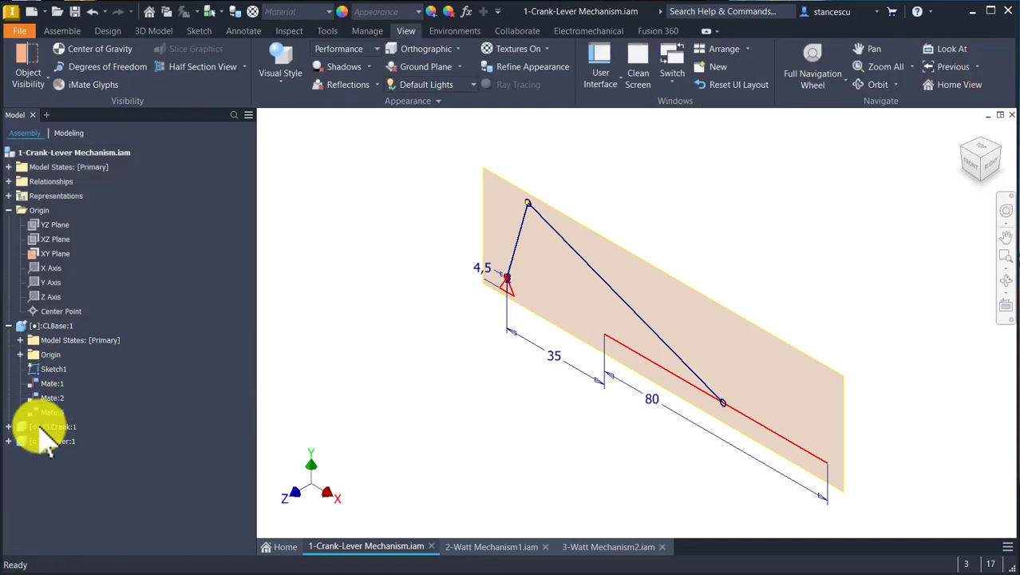
- Edit CLCrank, make its Sketch1 dimensions visible and return to the assembly
{"action": "double_click", "coordinate": [21, 428]}
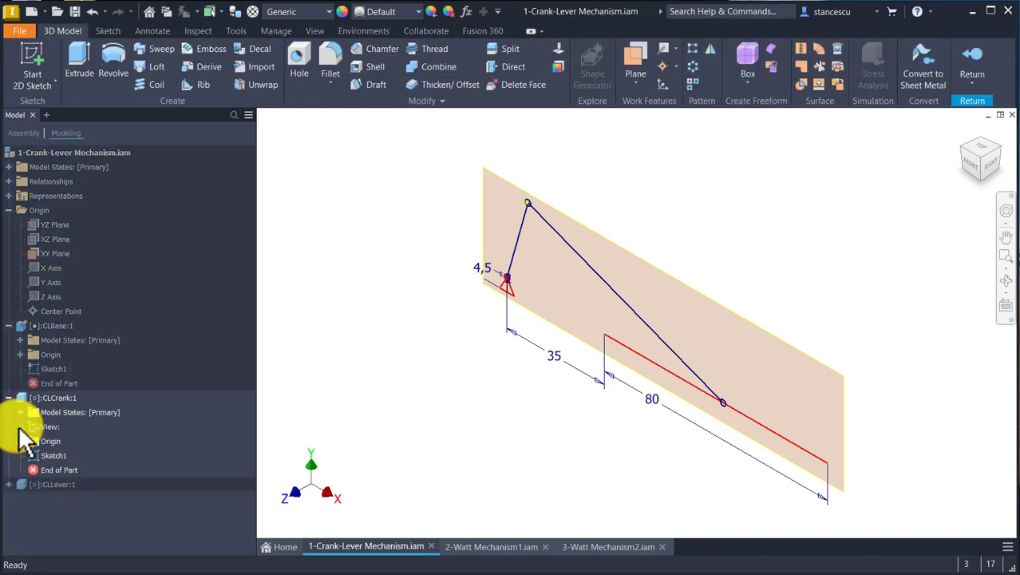
{"action": "left_click", "coordinate": [61, 462]}
{"action": "right_click", "coordinate": [56, 459]}
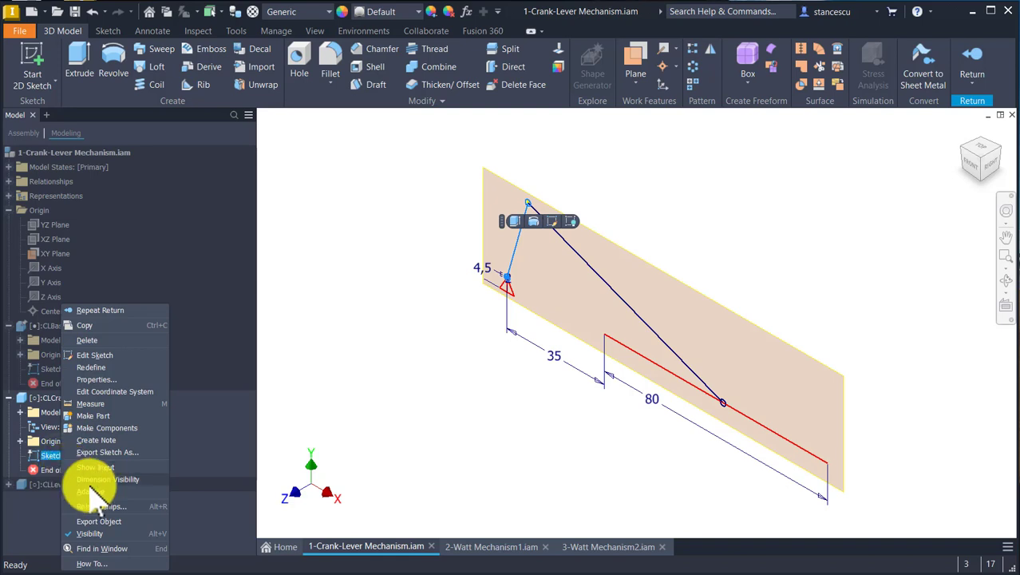
{"action": "left_click", "coordinate": [89, 479]}
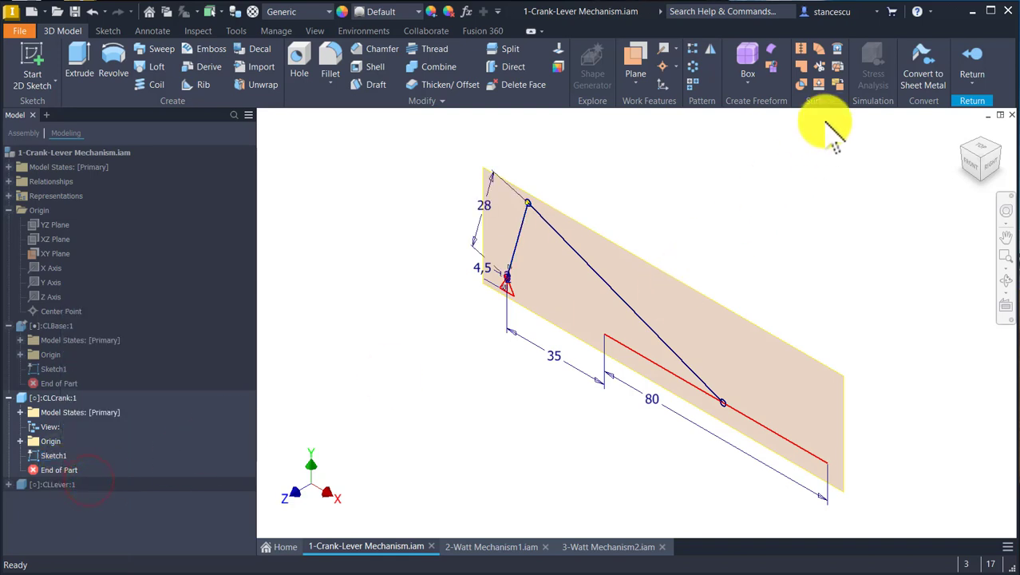
{"action": "left_click", "coordinate": [968, 70]}
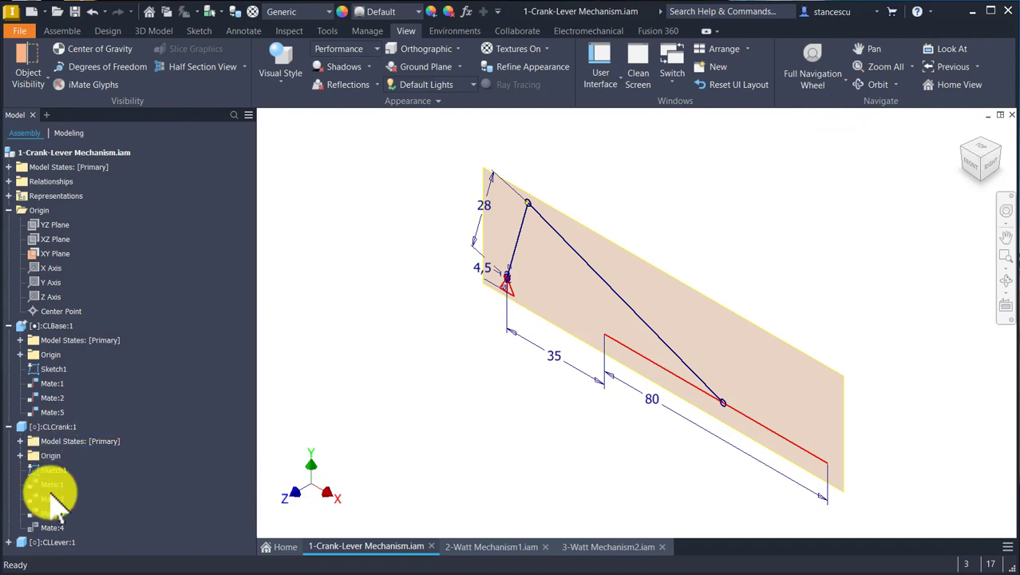
- Edit CLLever in the crank-lever assembly, make its Sketch1 dimensions visible and return to the assembly
{"action": "double_click", "coordinate": [31, 542]}
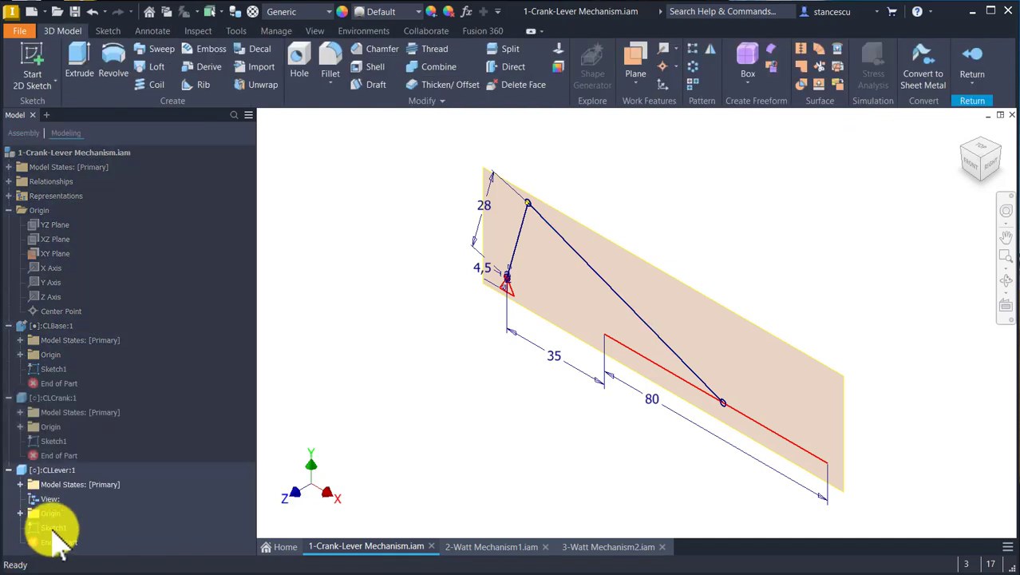
{"action": "left_click", "coordinate": [52, 530]}
{"action": "right_click", "coordinate": [53, 533]}
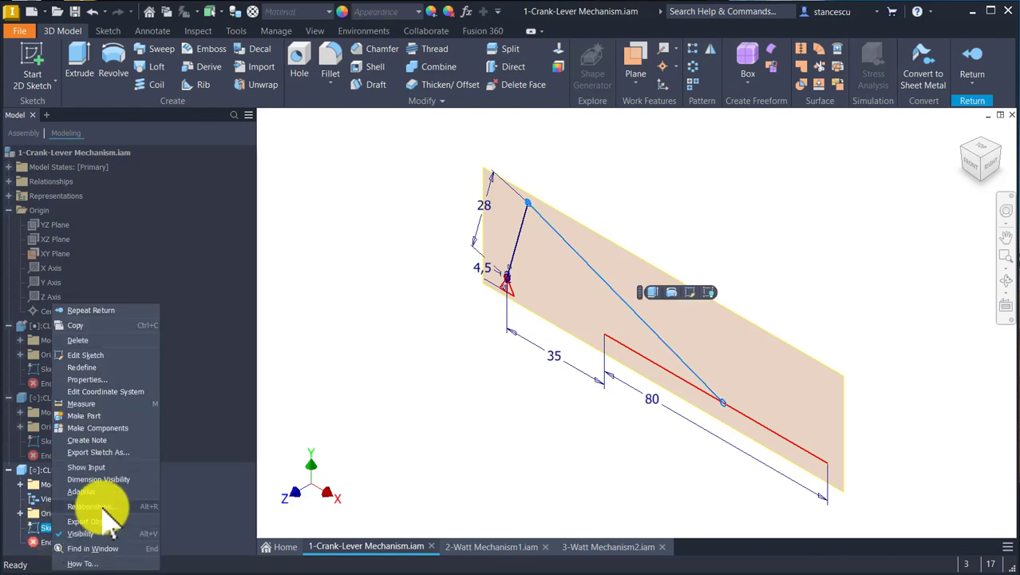
{"action": "left_click", "coordinate": [405, 304]}
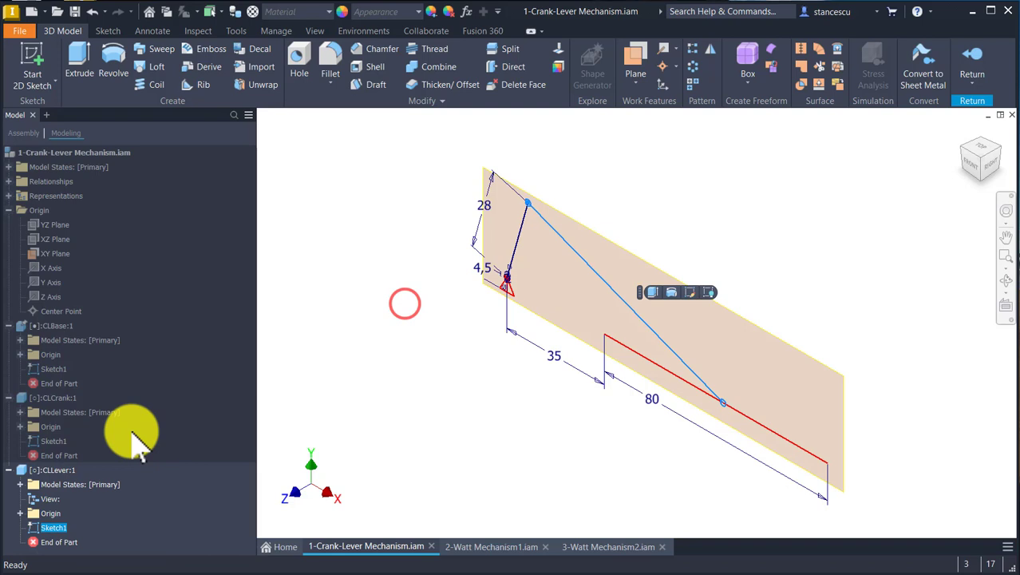
{"action": "right_click", "coordinate": [48, 529]}
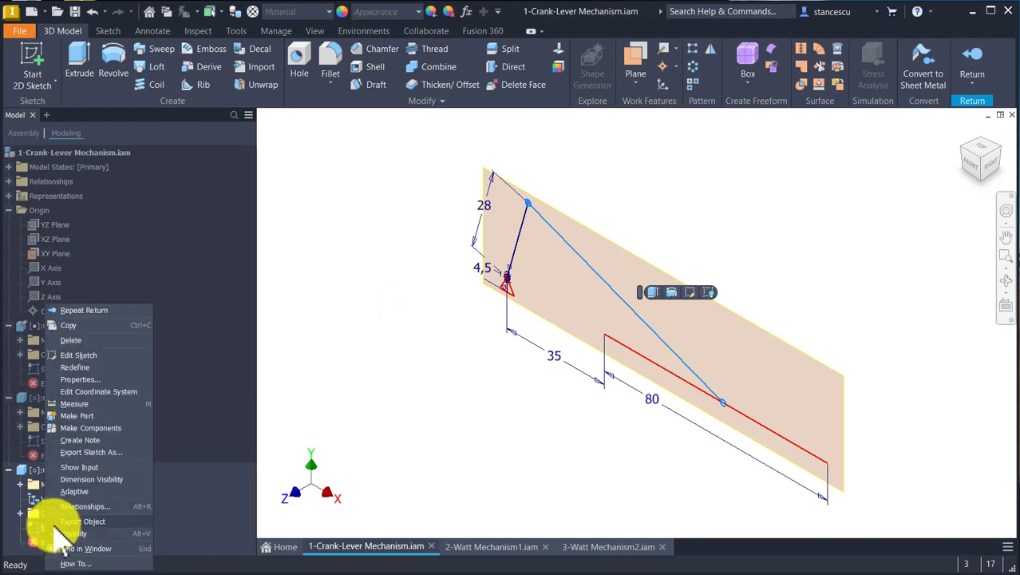
{"action": "left_click", "coordinate": [436, 396]}
{"action": "left_click", "coordinate": [436, 396]}
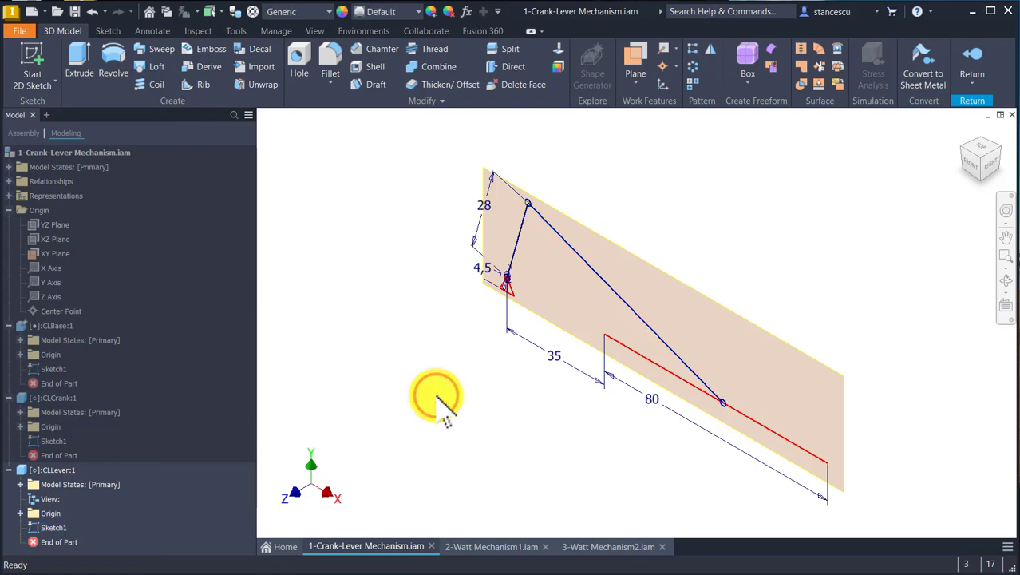
{"action": "left_click", "coordinate": [39, 531]}
{"action": "right_click", "coordinate": [40, 542]}
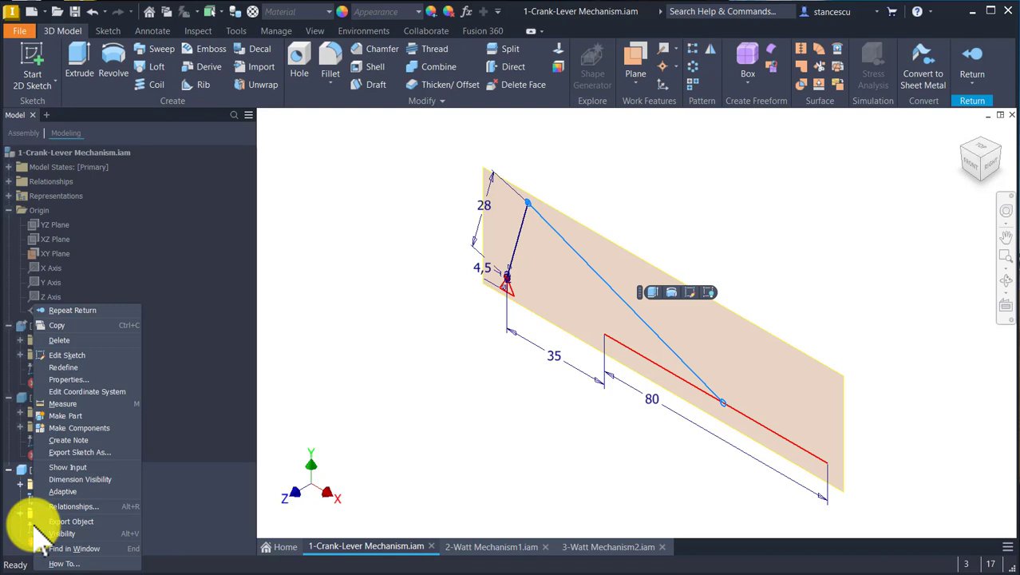
{"action": "left_click", "coordinate": [80, 479]}
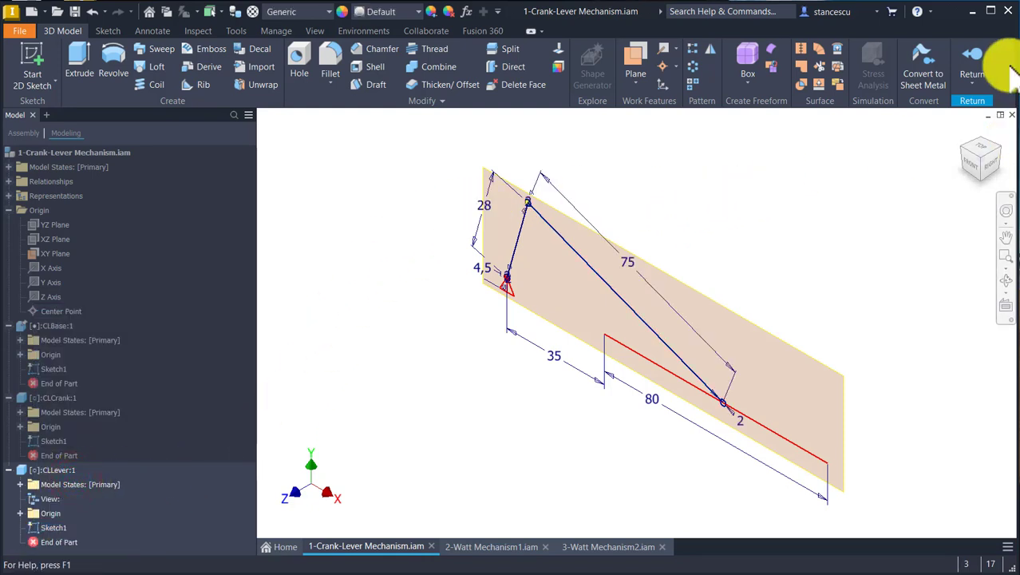
{"action": "left_click", "coordinate": [982, 57]}
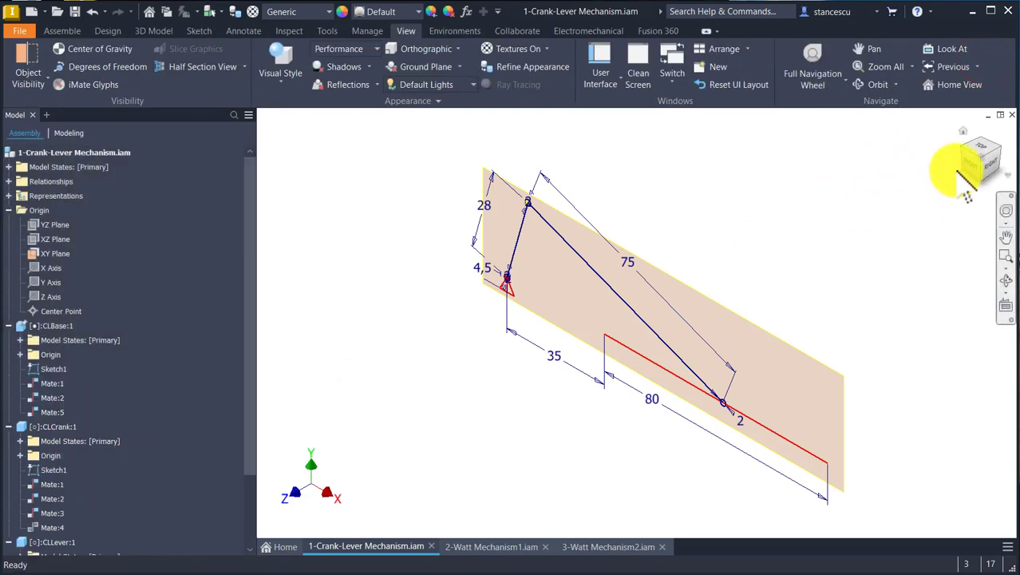
- Examine the dimensioned crank-lever mechanism from the front, including the slider joint on the base line and the crank's fixed pivot
{"action": "left_click", "coordinate": [967, 169]}
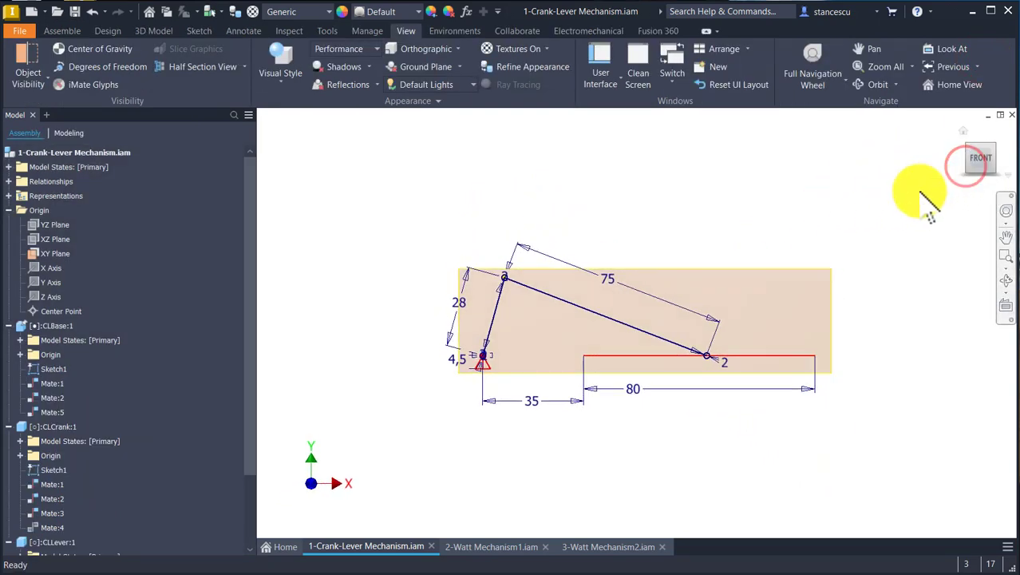
{"action": "key", "text": "Num_Lock"}
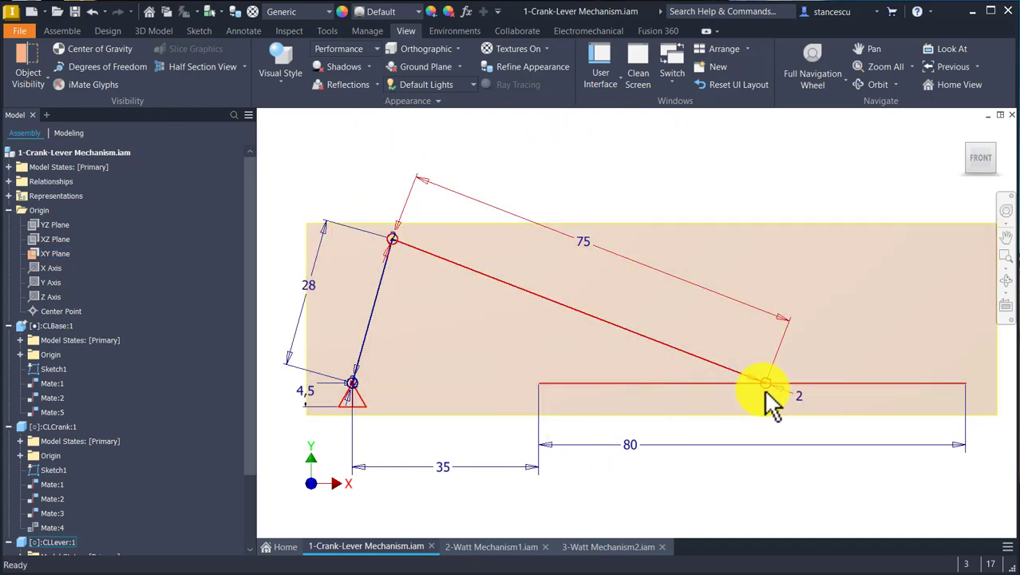
{"action": "scroll", "coordinate": [787, 403], "scroll_direction": "up", "scroll_amount": 4}
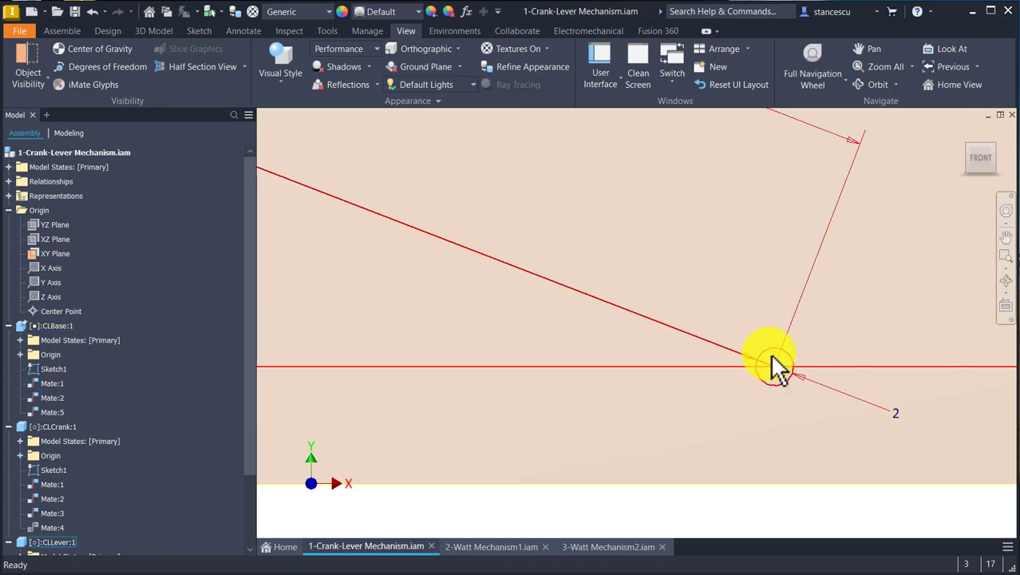
{"action": "scroll", "coordinate": [724, 407], "scroll_direction": "down", "scroll_amount": 4}
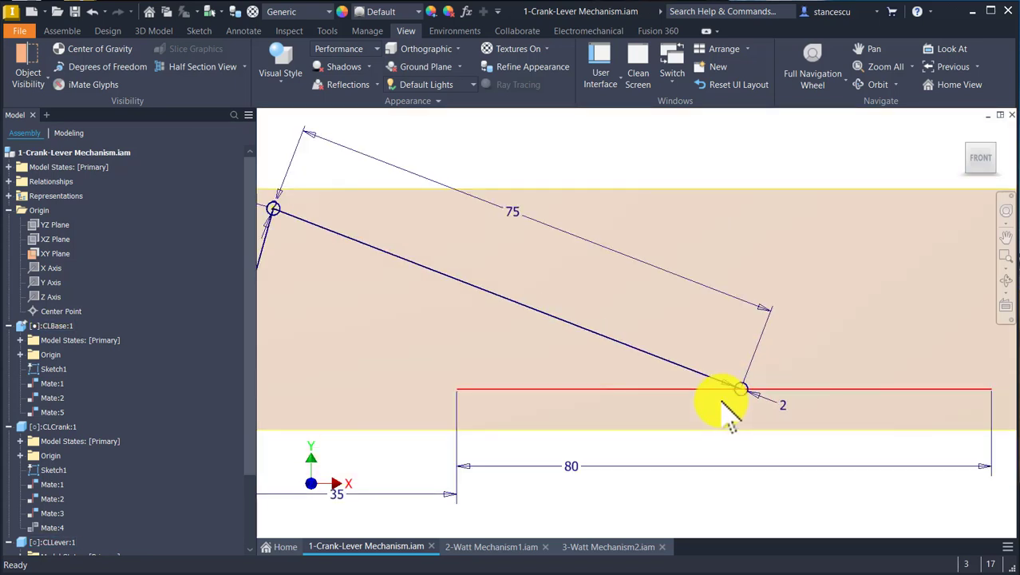
{"action": "scroll", "coordinate": [724, 407], "scroll_direction": "down", "scroll_amount": 3}
{"action": "mouse_move", "coordinate": [724, 399]}
{"action": "middle_mouse_down"}
{"action": "mouse_move", "coordinate": [742, 301]}
{"action": "mouse_move", "coordinate": [658, 357]}
{"action": "mouse_move", "coordinate": [677, 349]}
{"action": "middle_mouse_up"}
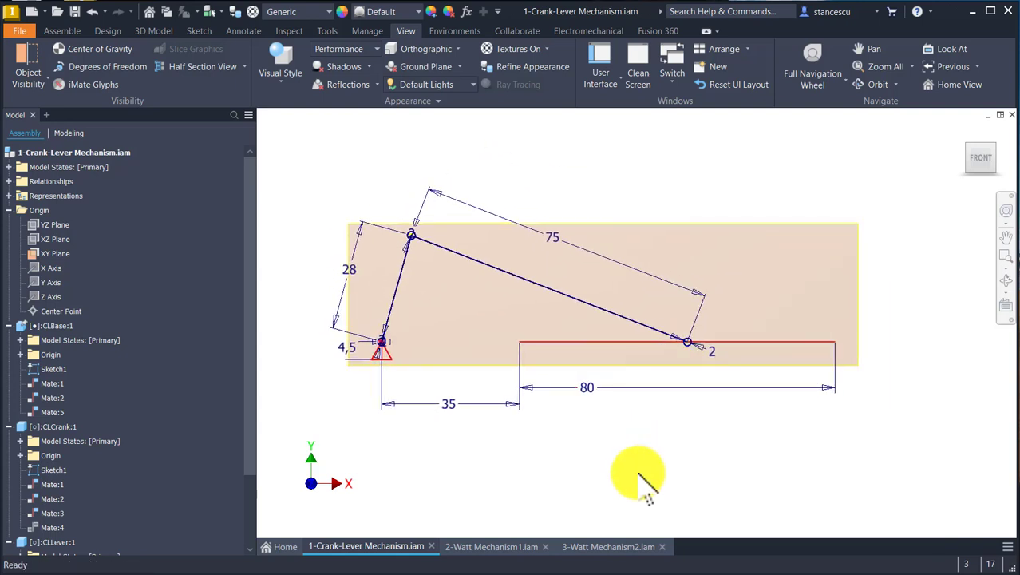
{"action": "scroll", "coordinate": [326, 399], "scroll_direction": "up", "scroll_amount": 5}
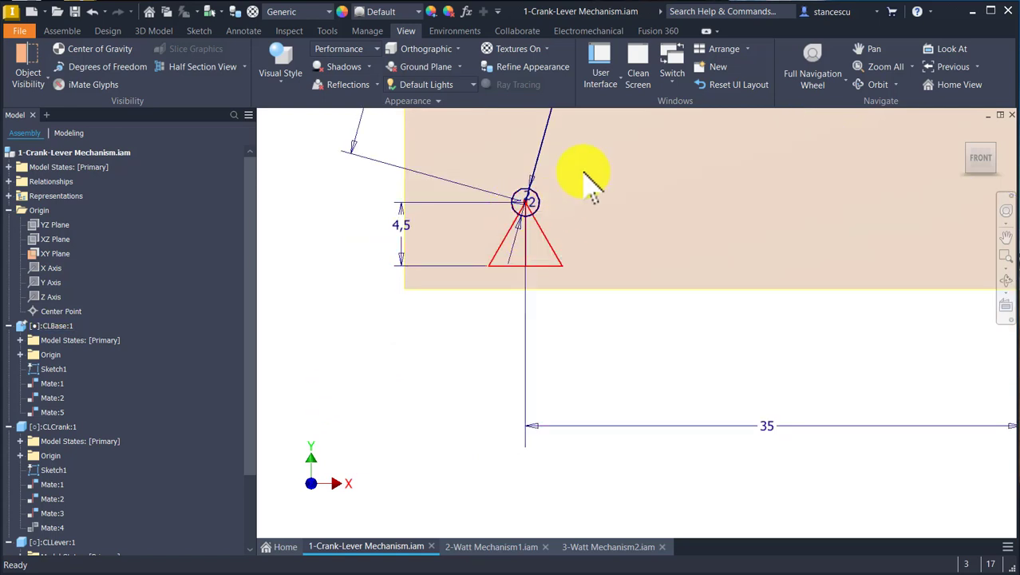
{"action": "mouse_move", "coordinate": [585, 171]}
{"action": "middle_mouse_down"}
{"action": "mouse_move", "coordinate": [533, 273]}
{"action": "mouse_move", "coordinate": [517, 243]}
{"action": "middle_mouse_up"}
{"action": "scroll", "coordinate": [511, 261], "scroll_direction": "down", "scroll_amount": 4}
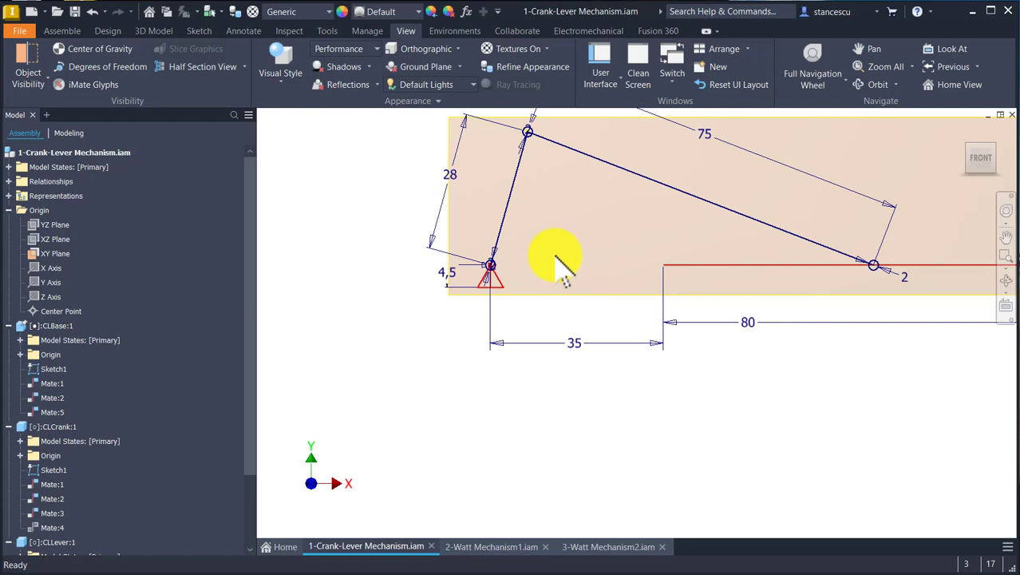
{"action": "left_click", "coordinate": [497, 265]}
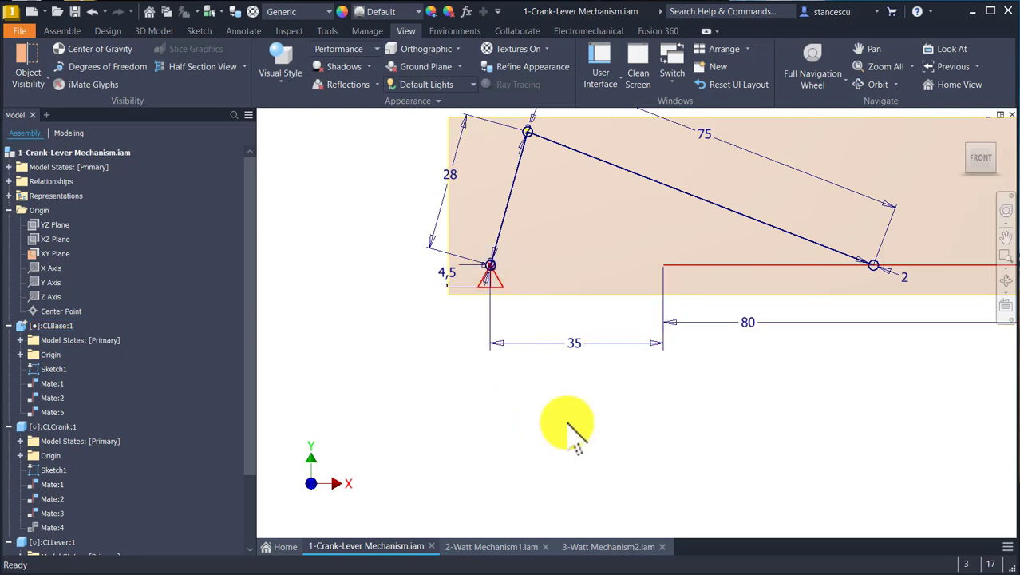
{"action": "middle_click_drag", "start_coordinate": [567, 424], "coordinate": [433, 458]}
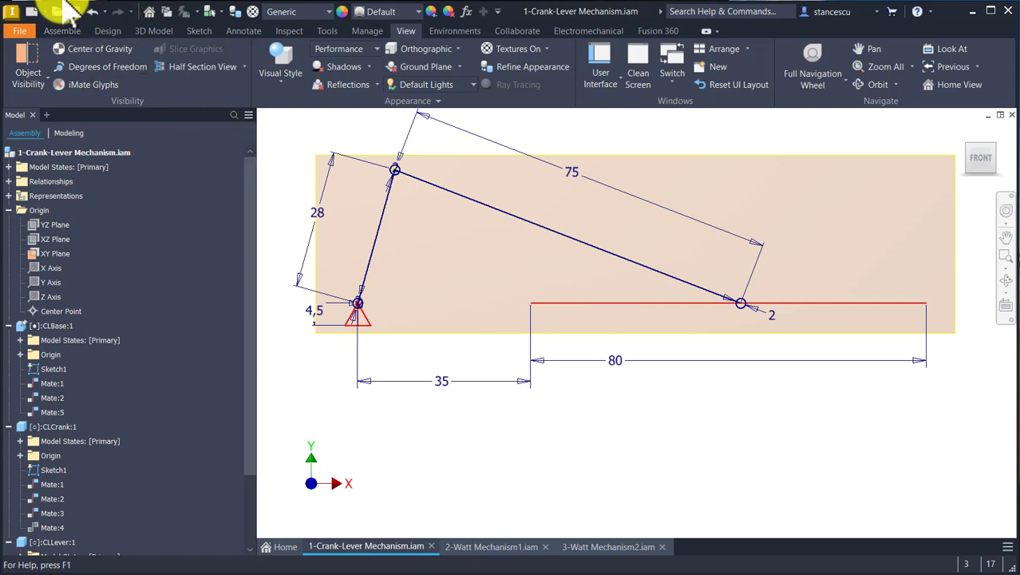
- Create a new assembly from the metric Standard (mm).iam template and place one CLBase.ipt grounded at the origin
{"action": "left_click", "coordinate": [26, 9]}
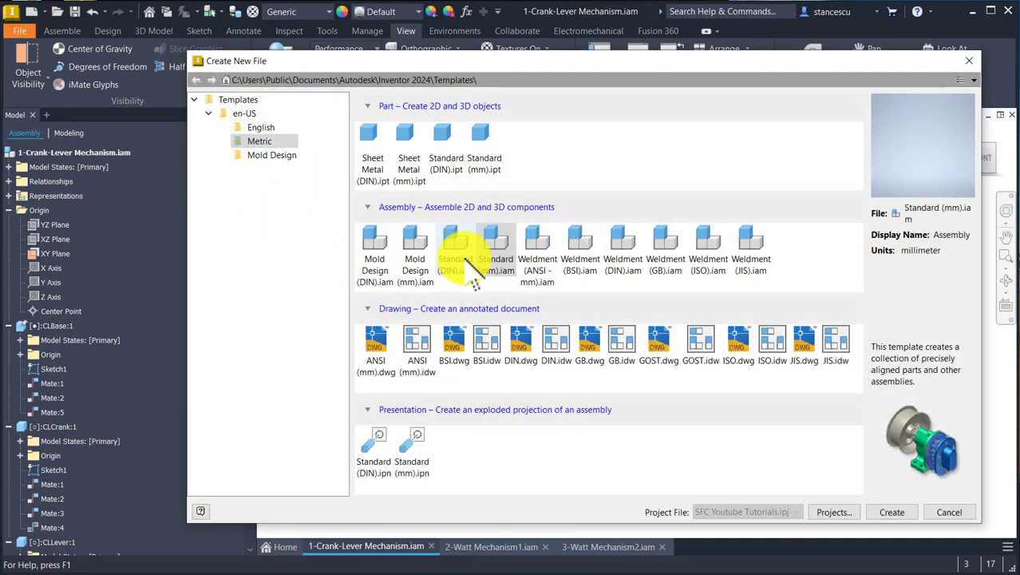
{"action": "double_click", "coordinate": [501, 236]}
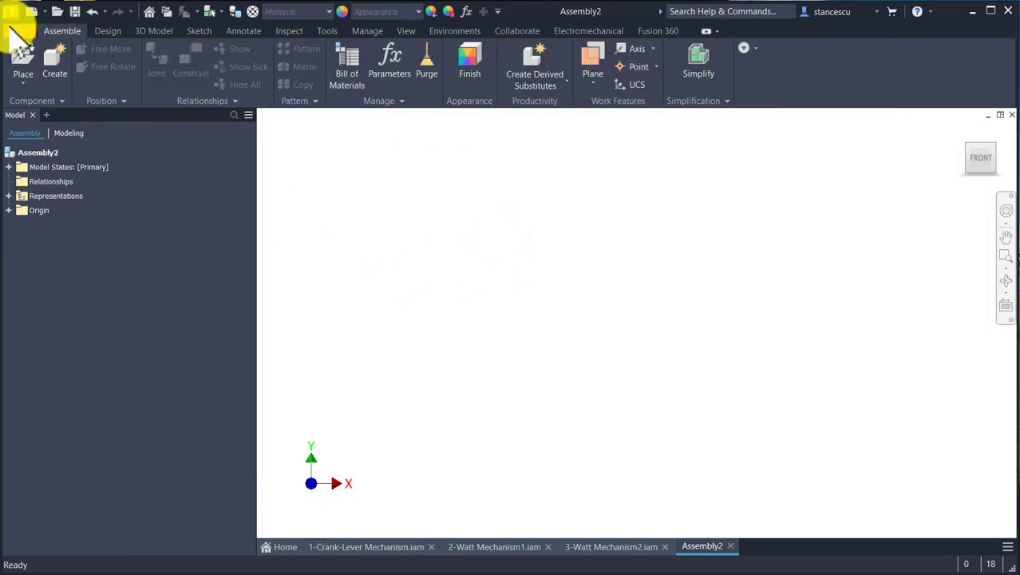
{"action": "left_click", "coordinate": [22, 67]}
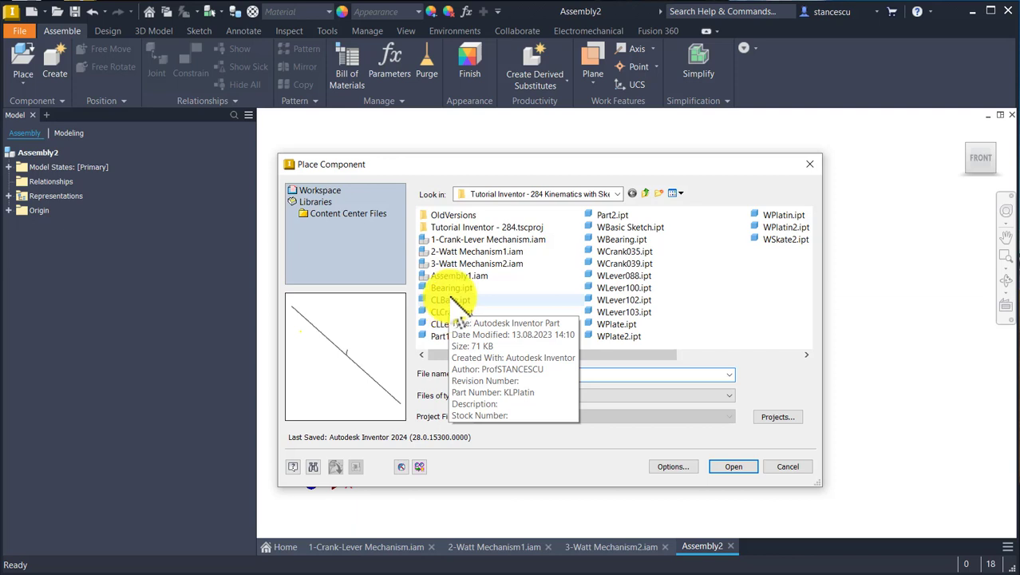
{"action": "double_click", "coordinate": [457, 300]}
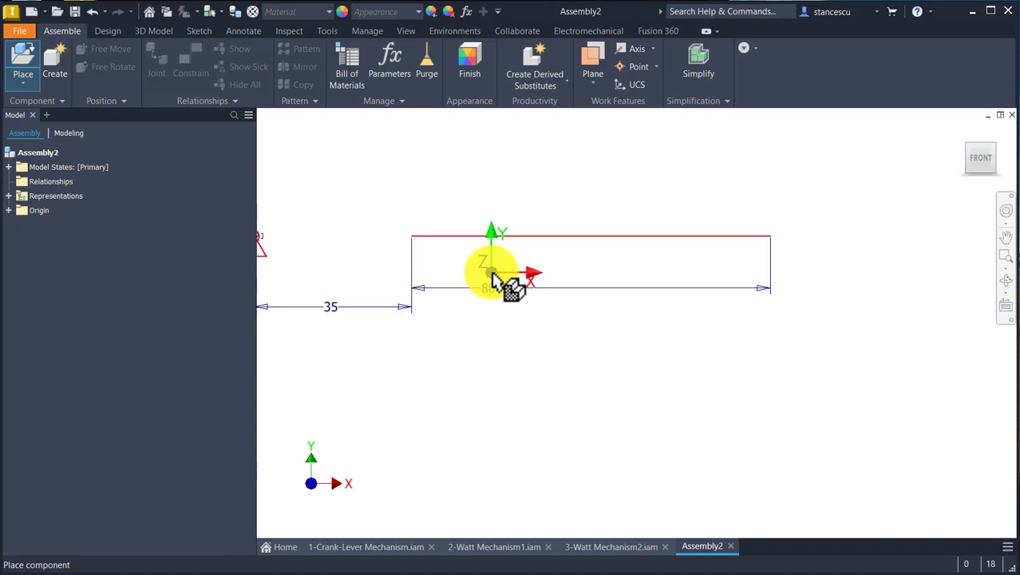
{"action": "key", "text": "F2"}
{"action": "middle_click_drag", "start_coordinate": [586, 309], "coordinate": [586, 289]}
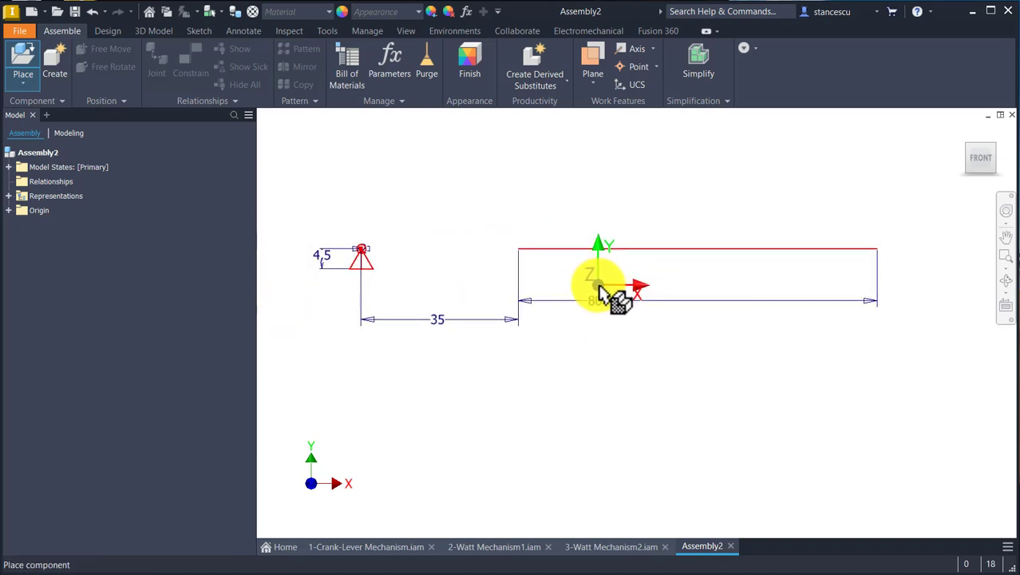
{"action": "right_click", "coordinate": [599, 286]}
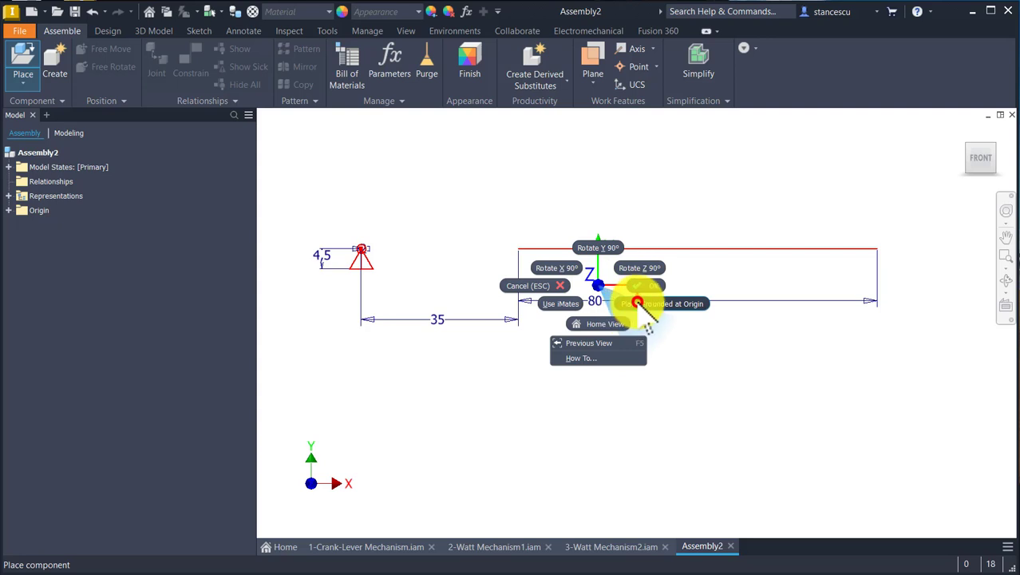
{"action": "left_click", "coordinate": [636, 302]}
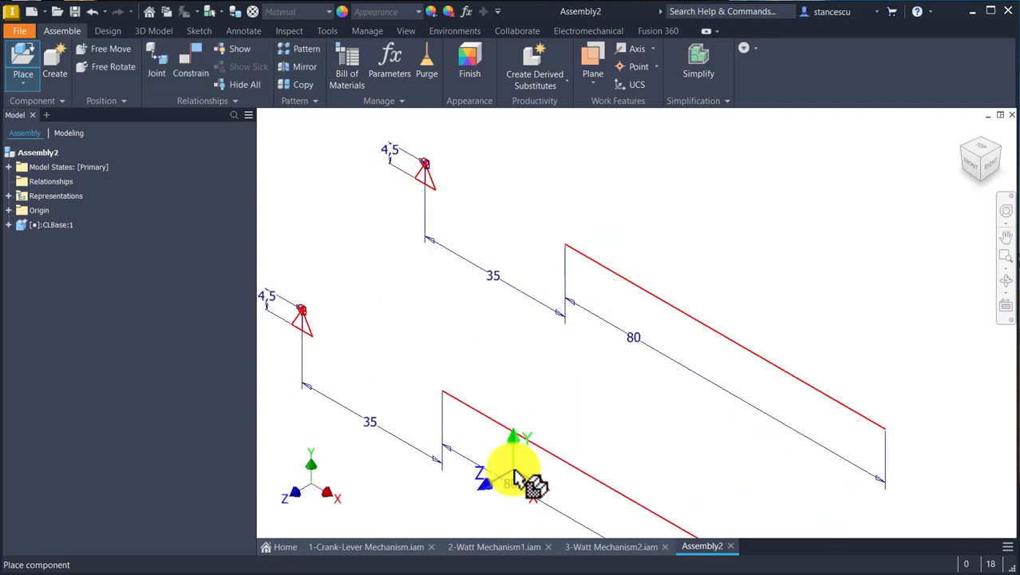
{"action": "key", "text": "Escape"}
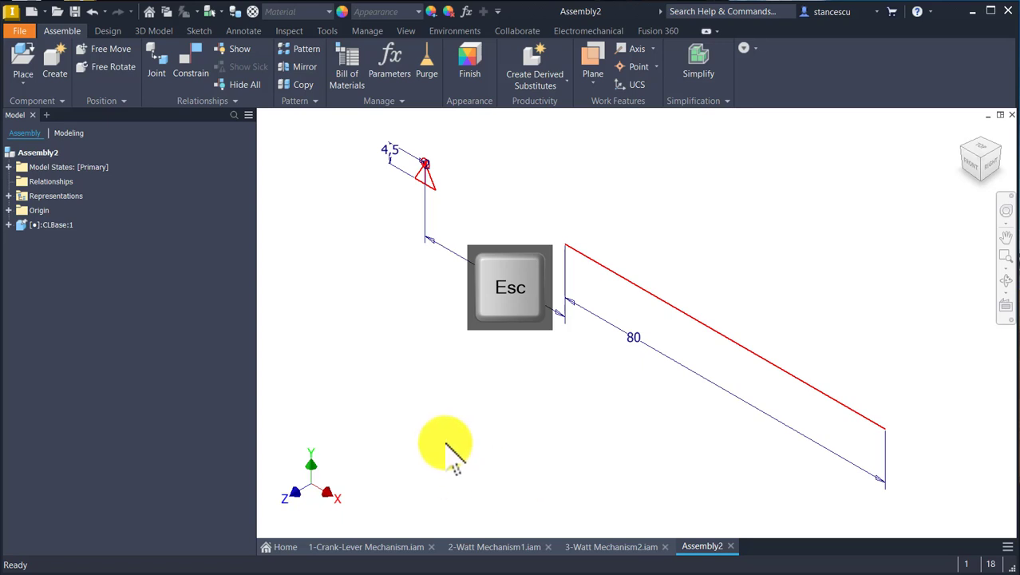
- Edit CLBase in the new assembly, hide its Sketch1 dimensions and return to the assembly
{"action": "left_click", "coordinate": [9, 225]}
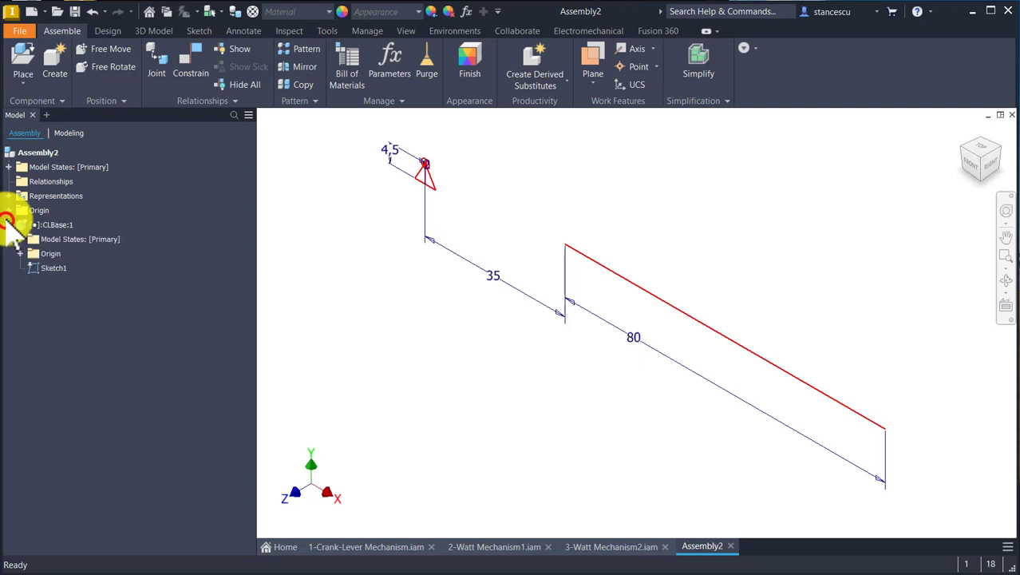
{"action": "right_click", "coordinate": [48, 267]}
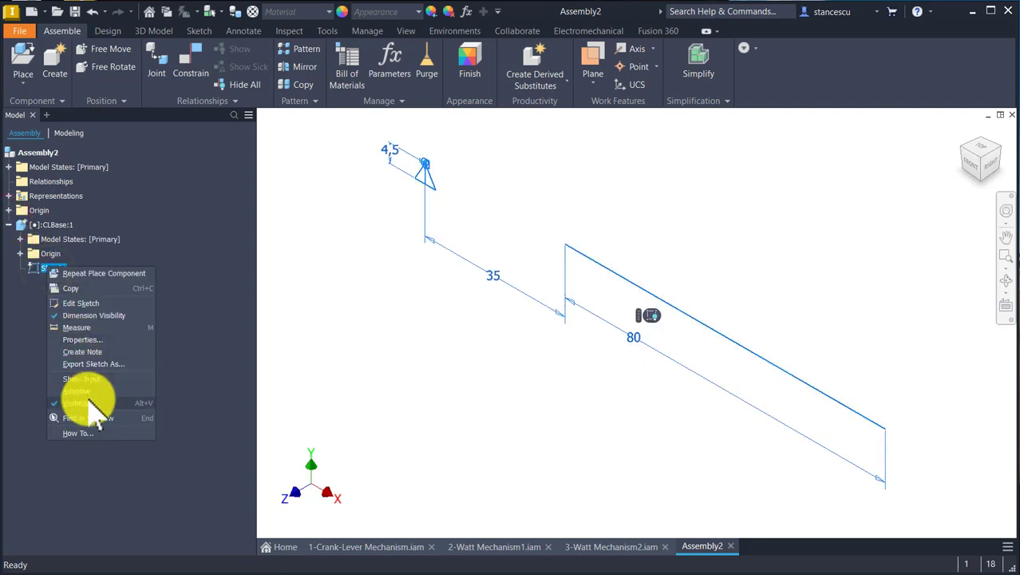
{"action": "left_click", "coordinate": [338, 366]}
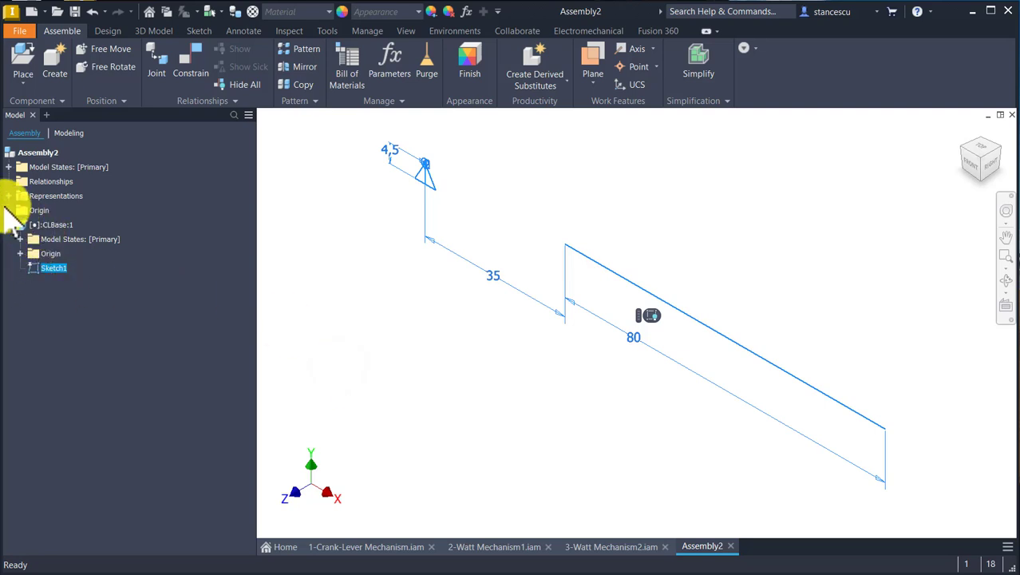
{"action": "double_click", "coordinate": [25, 226]}
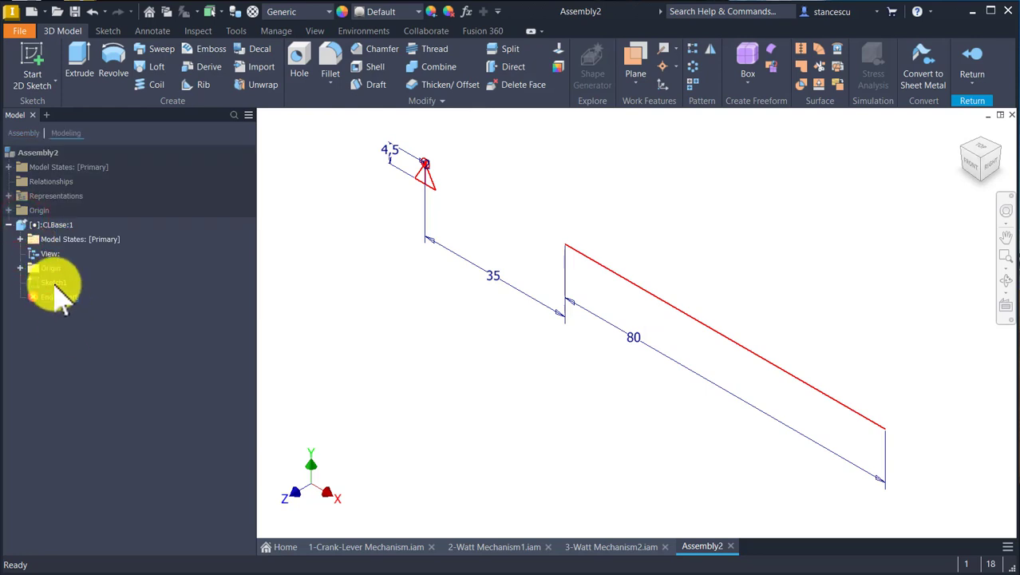
{"action": "left_click", "coordinate": [53, 284]}
{"action": "right_click", "coordinate": [53, 284]}
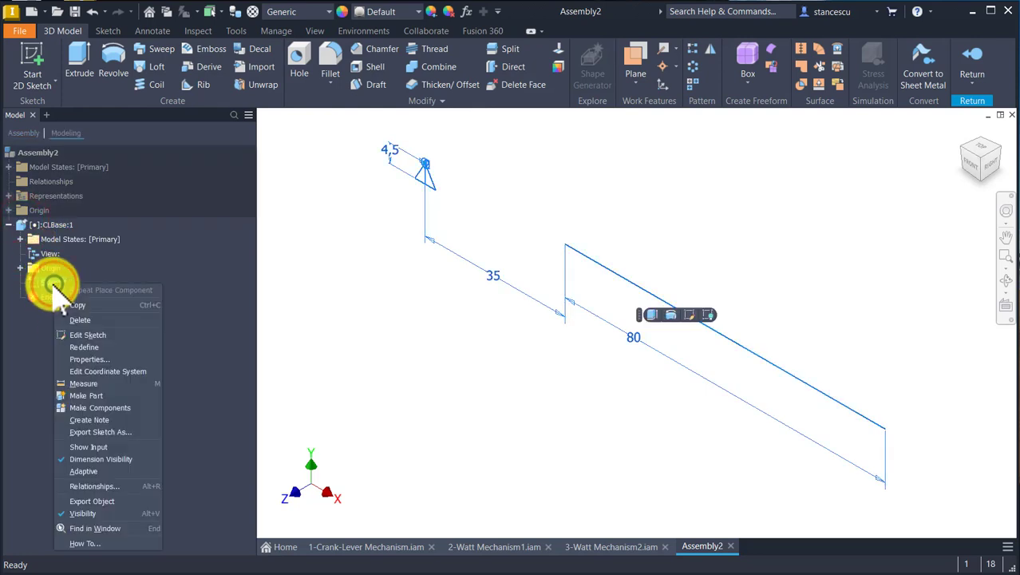
{"action": "left_click", "coordinate": [98, 460]}
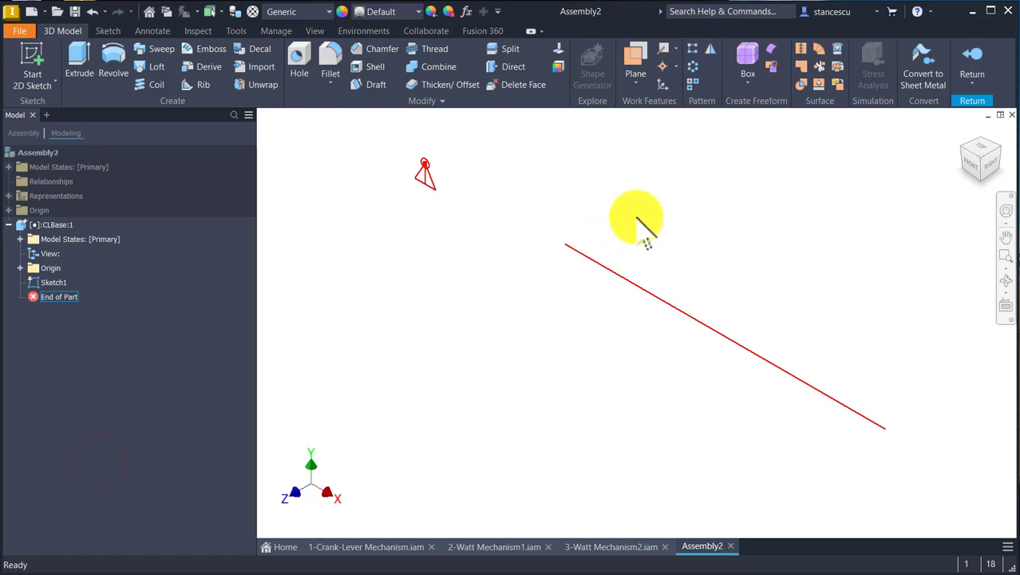
{"action": "left_click", "coordinate": [972, 60]}
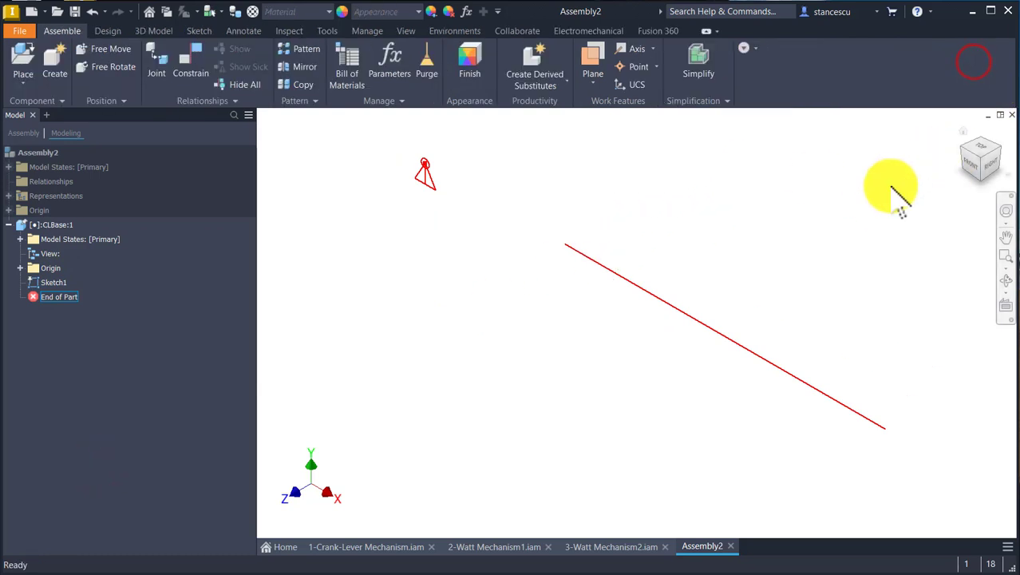
- Place one instance of CLCrank.ipt in free space below the base's triangular support
{"action": "left_click", "coordinate": [23, 56]}
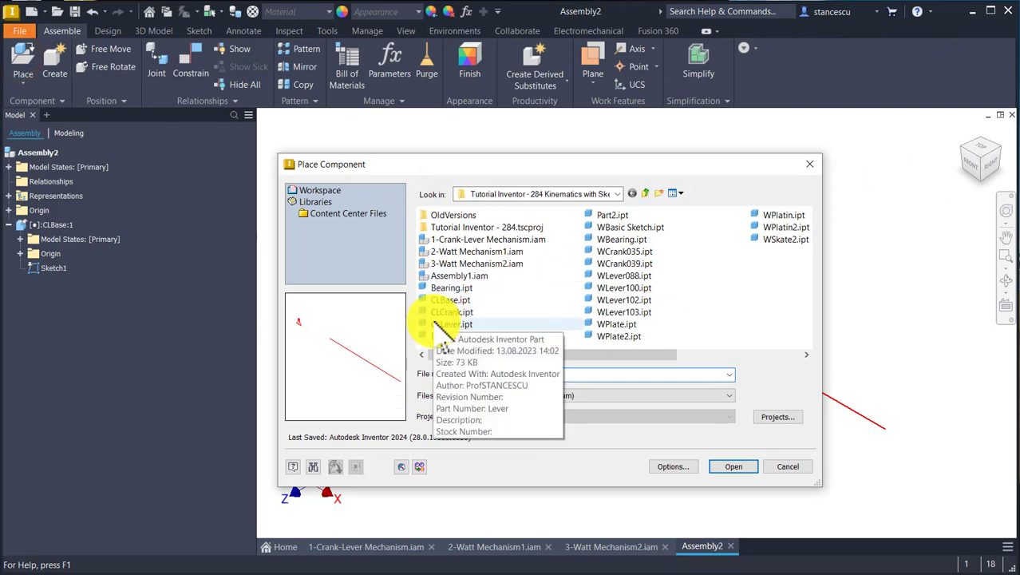
{"action": "double_click", "coordinate": [449, 311]}
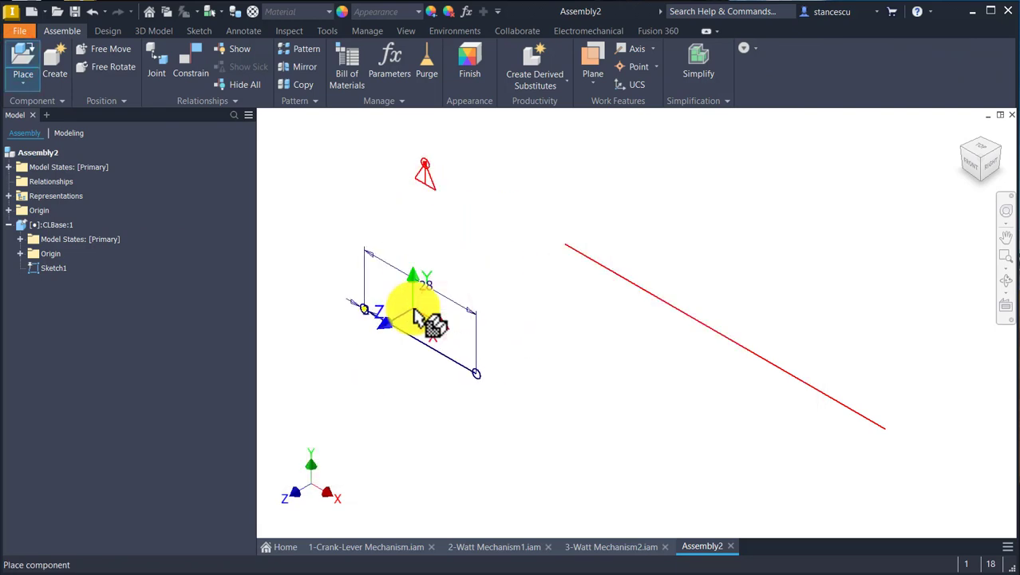
{"action": "left_click", "coordinate": [413, 310]}
{"action": "key", "text": "Escape"}
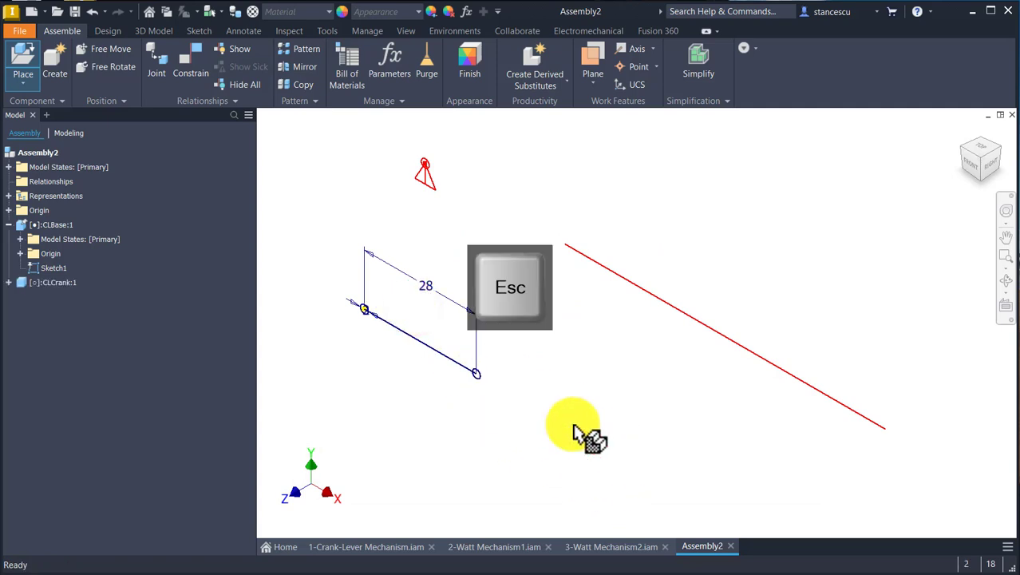
- Edit CLCrank in the assembly, hide its Sketch1 dimensions and return to the assembly
{"action": "double_click", "coordinate": [22, 284]}
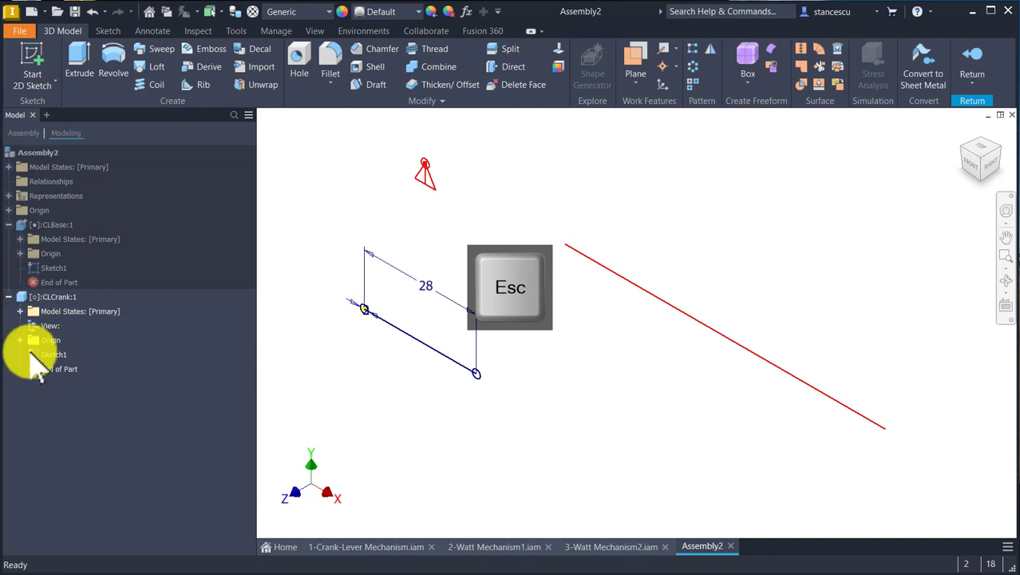
{"action": "left_click", "coordinate": [32, 354]}
{"action": "right_click", "coordinate": [31, 353]}
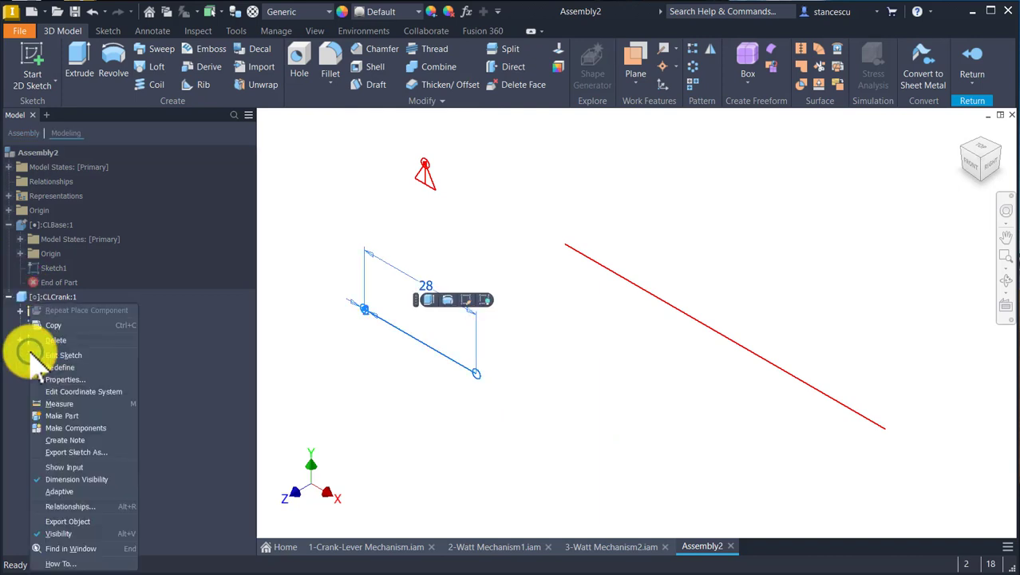
{"action": "left_click", "coordinate": [80, 479]}
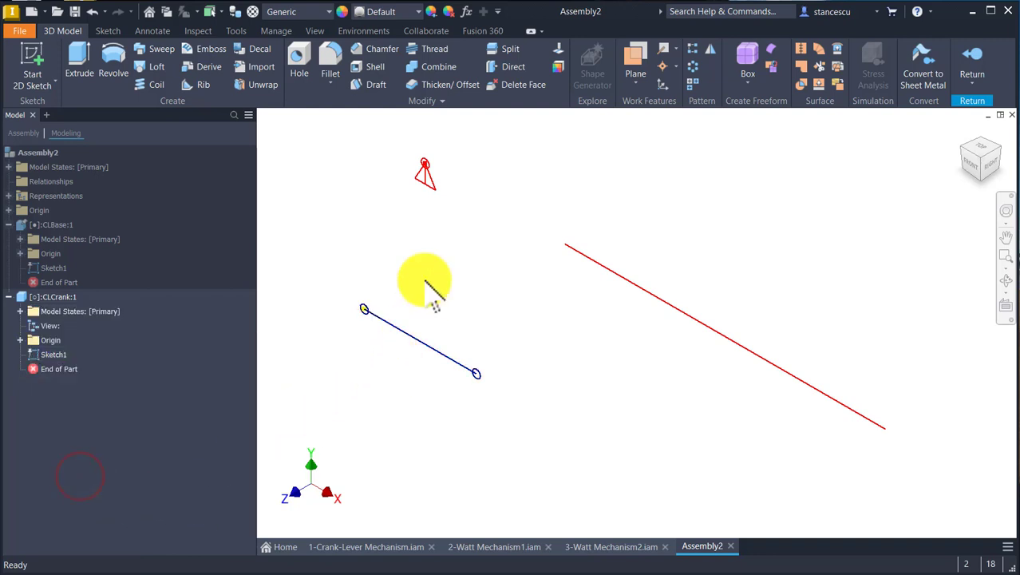
{"action": "left_click", "coordinate": [972, 53]}
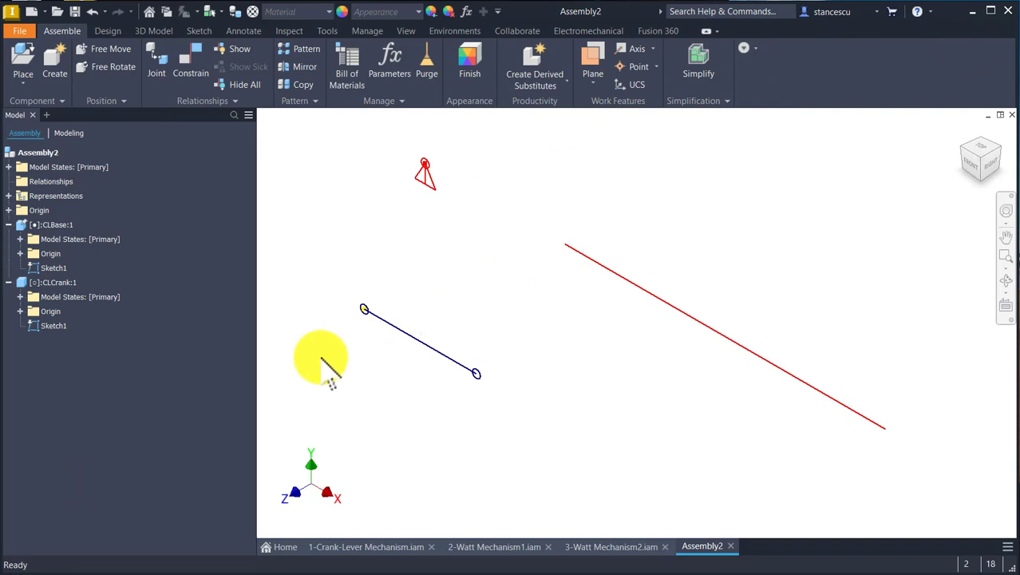
- Mate the axis of CLCrank's origin-end circle to the axis of the base's triangular-support circle with 0 mm offset
{"action": "left_click", "coordinate": [365, 309]}
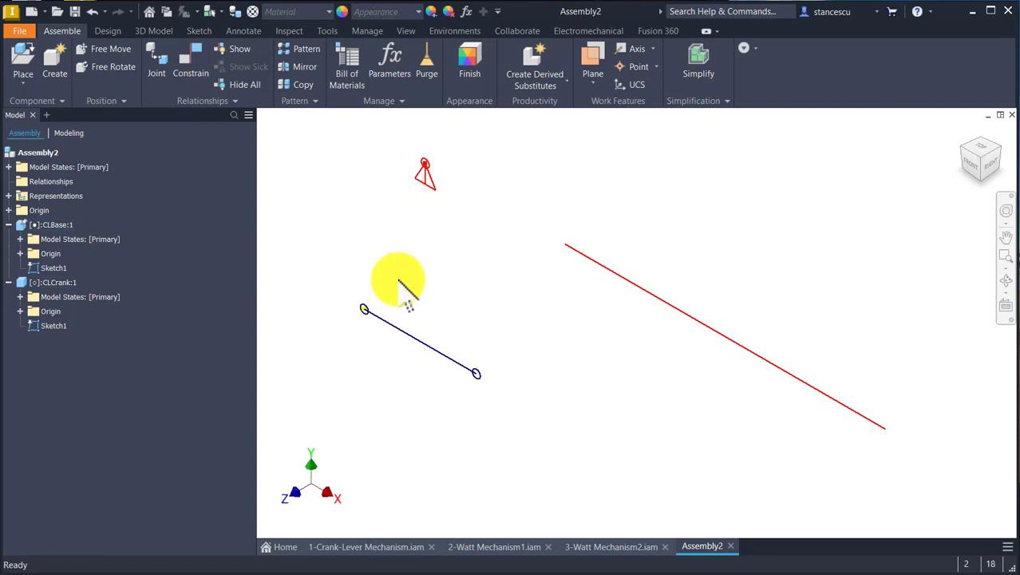
{"action": "scroll", "coordinate": [404, 291], "scroll_direction": "down", "scroll_amount": 3}
{"action": "middle_click_drag", "start_coordinate": [404, 291], "coordinate": [476, 342]}
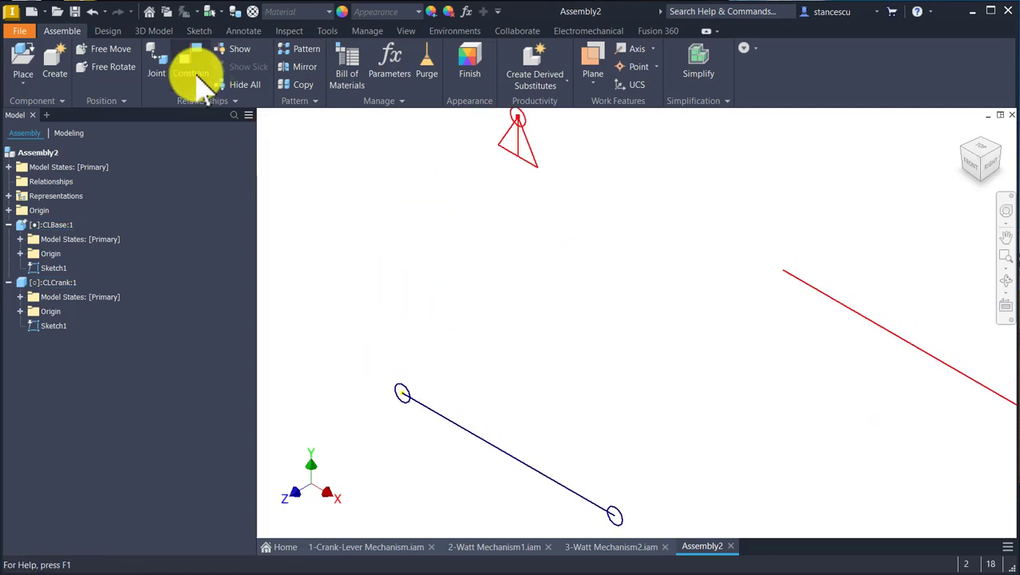
{"action": "left_click", "coordinate": [190, 72]}
{"action": "scroll", "coordinate": [387, 391], "scroll_direction": "down", "scroll_amount": 3}
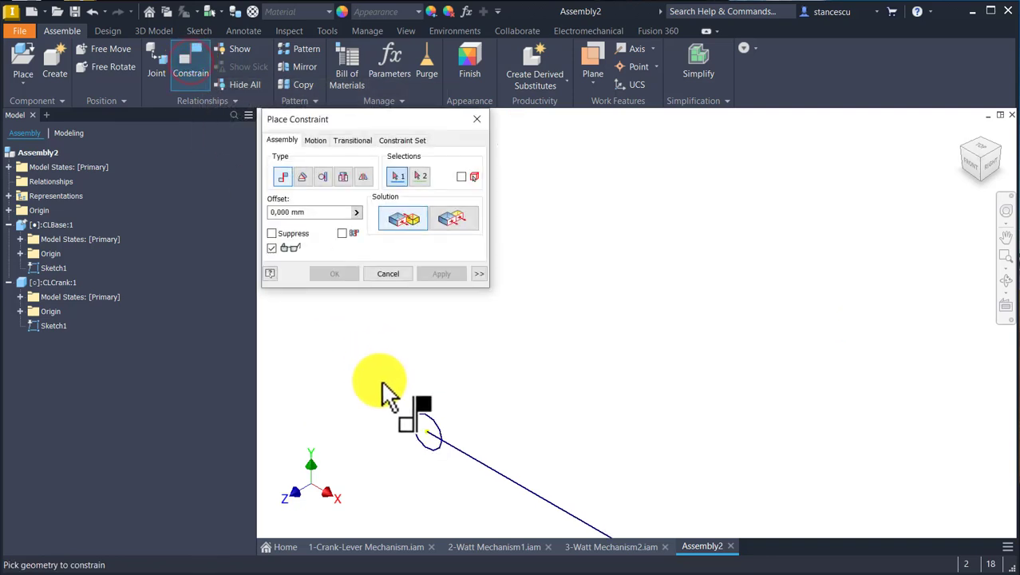
{"action": "left_click", "coordinate": [432, 425]}
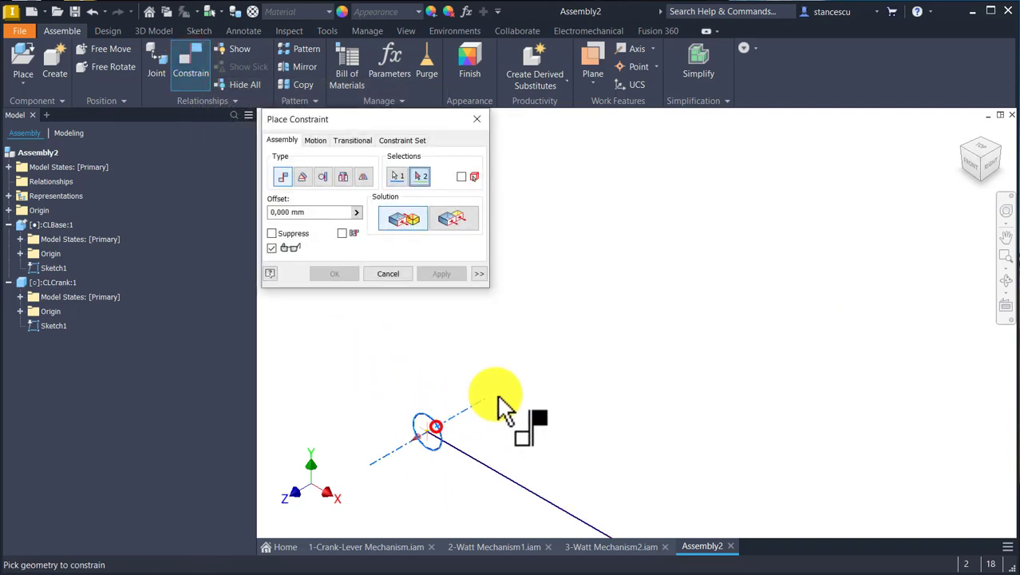
{"action": "scroll", "coordinate": [619, 267], "scroll_direction": "up", "scroll_amount": 5}
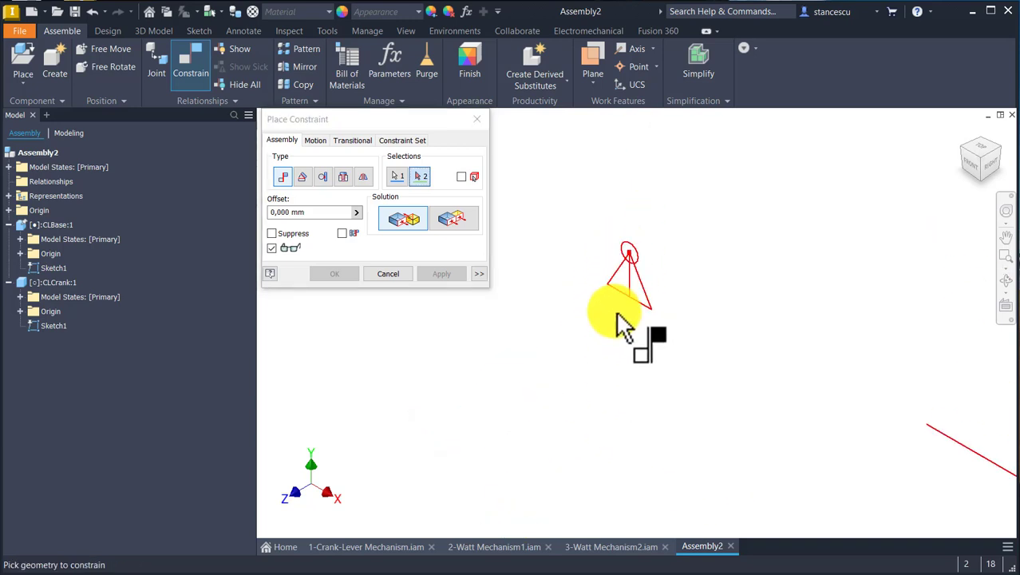
{"action": "scroll", "coordinate": [640, 224], "scroll_direction": "up", "scroll_amount": 3}
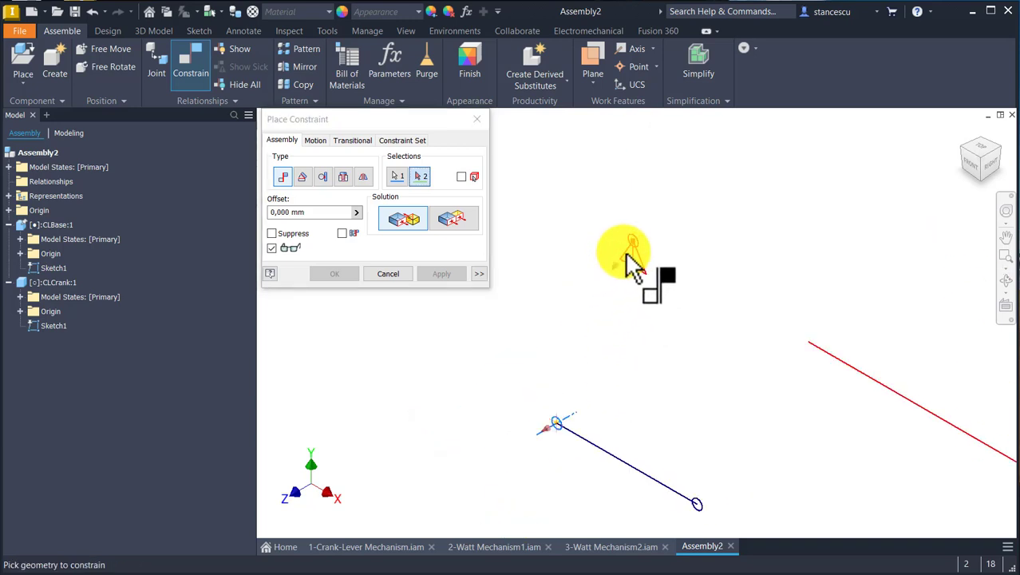
{"action": "scroll", "coordinate": [627, 253], "scroll_direction": "down", "scroll_amount": 3}
{"action": "scroll", "coordinate": [632, 262], "scroll_direction": "down", "scroll_amount": 2}
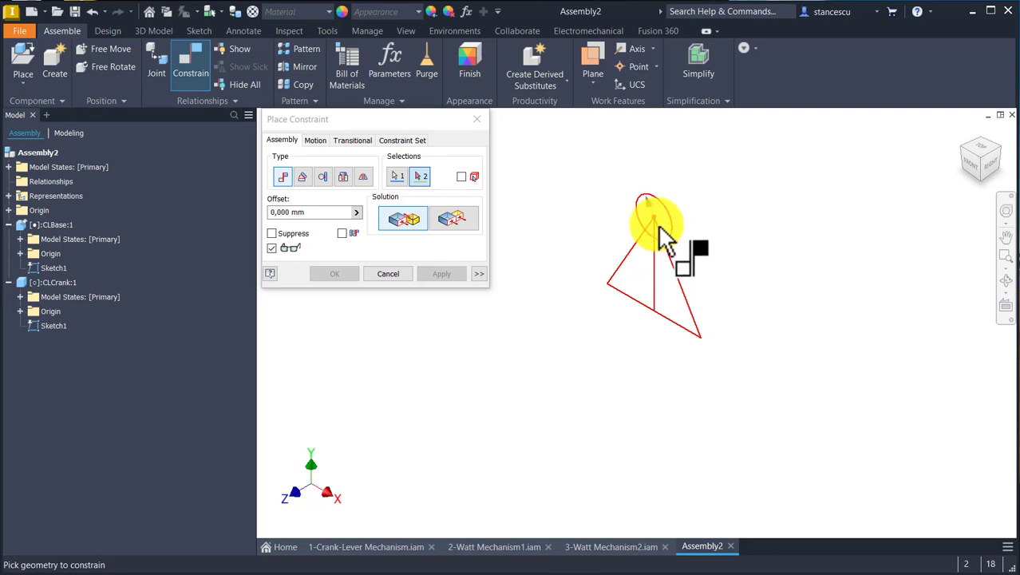
{"action": "left_click", "coordinate": [675, 235]}
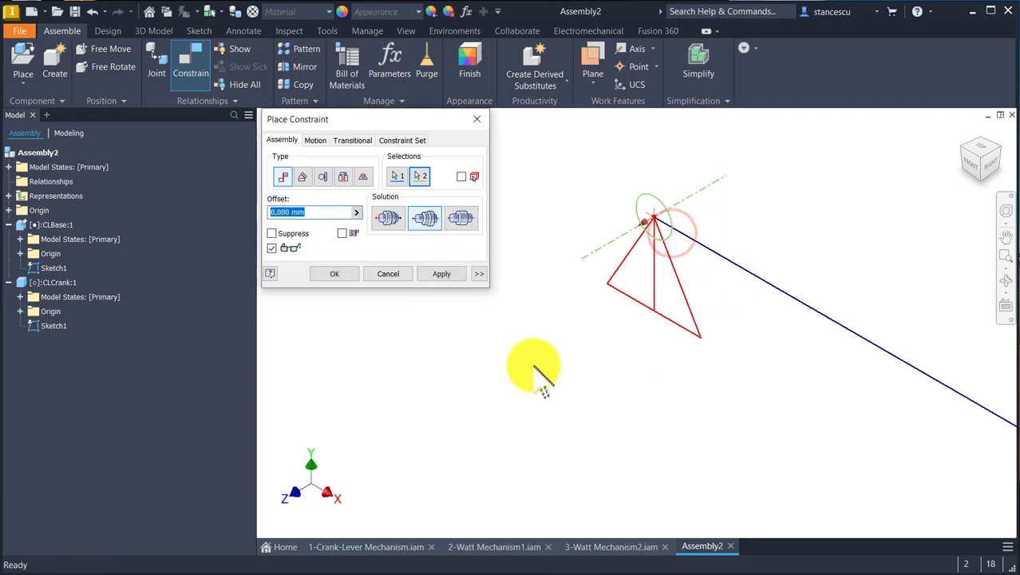
{"action": "left_click", "coordinate": [456, 271]}
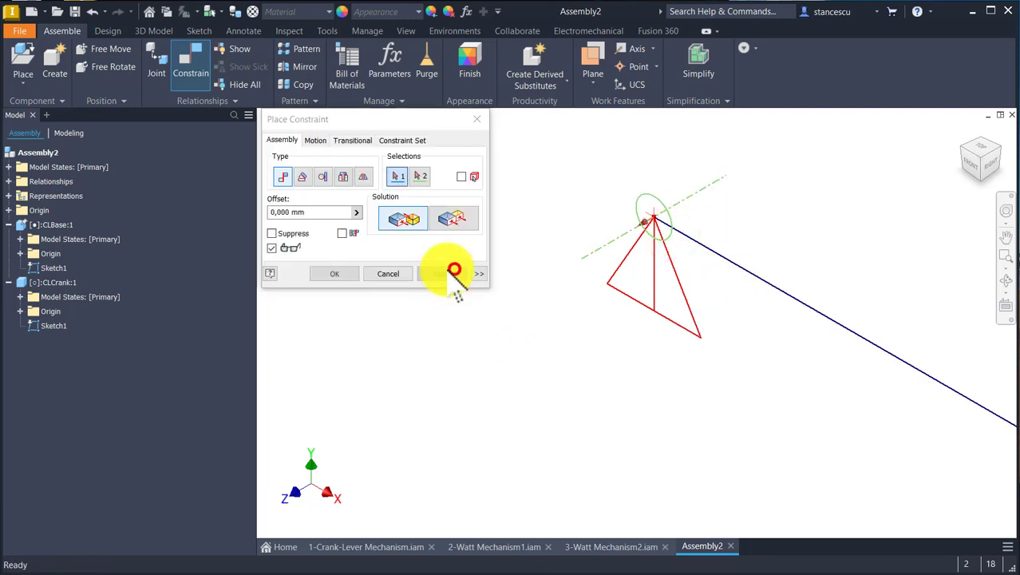
{"action": "left_click", "coordinate": [389, 270]}
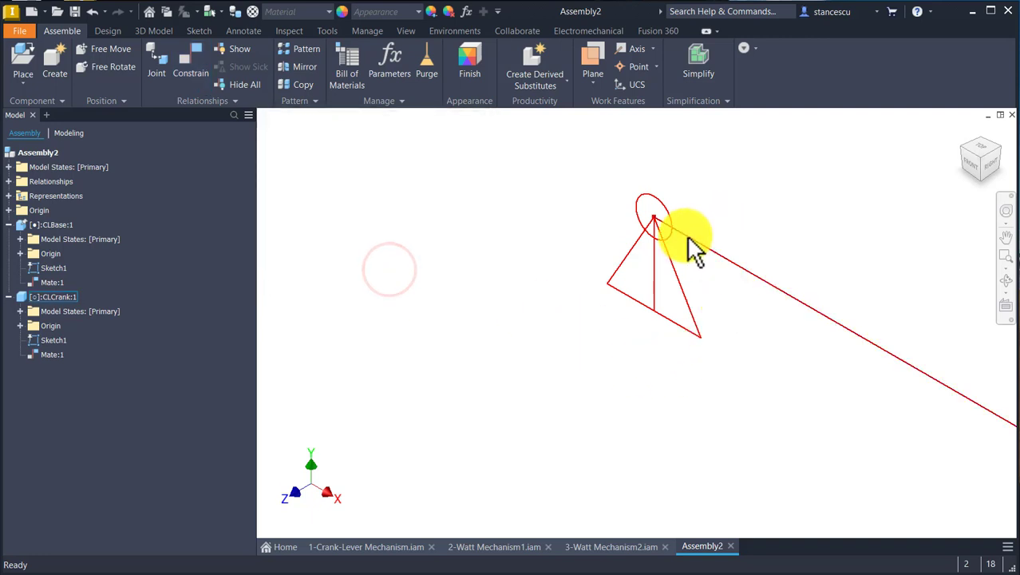
- Pull CLCrank away from the support and mate its origin-end sketch point to the support circle's center point with 0 mm offset
{"action": "left_click_drag", "start_coordinate": [693, 244], "coordinate": [740, 200]}
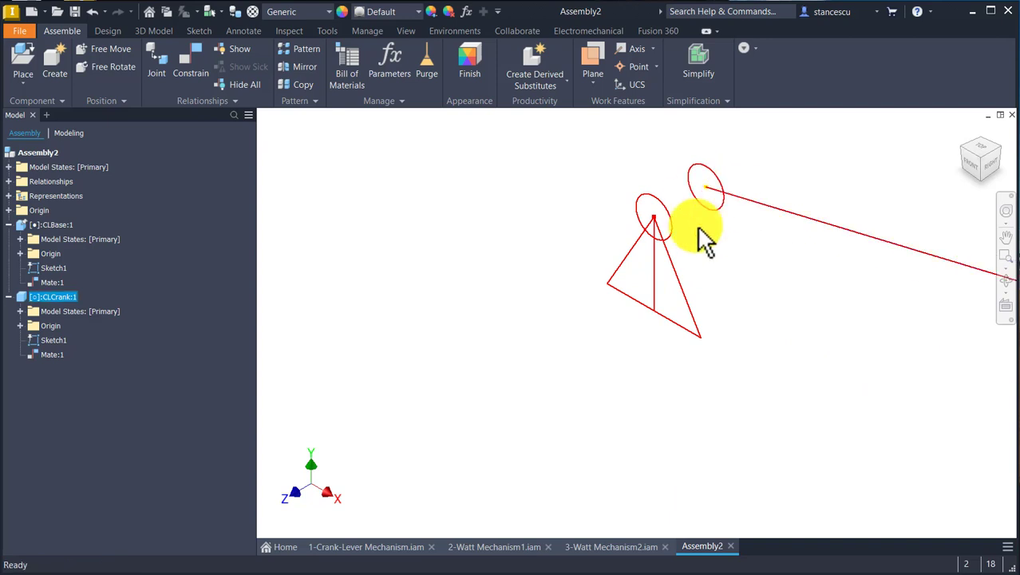
{"action": "scroll", "coordinate": [705, 234], "scroll_direction": "up", "scroll_amount": 3}
{"action": "middle_click_drag", "start_coordinate": [705, 241], "coordinate": [660, 399]}
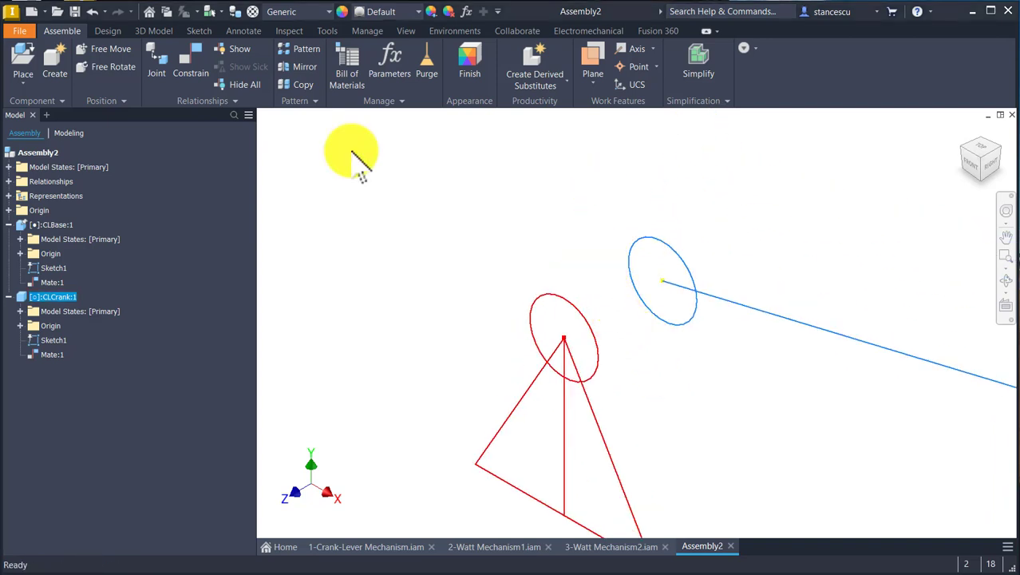
{"action": "left_click", "coordinate": [190, 56]}
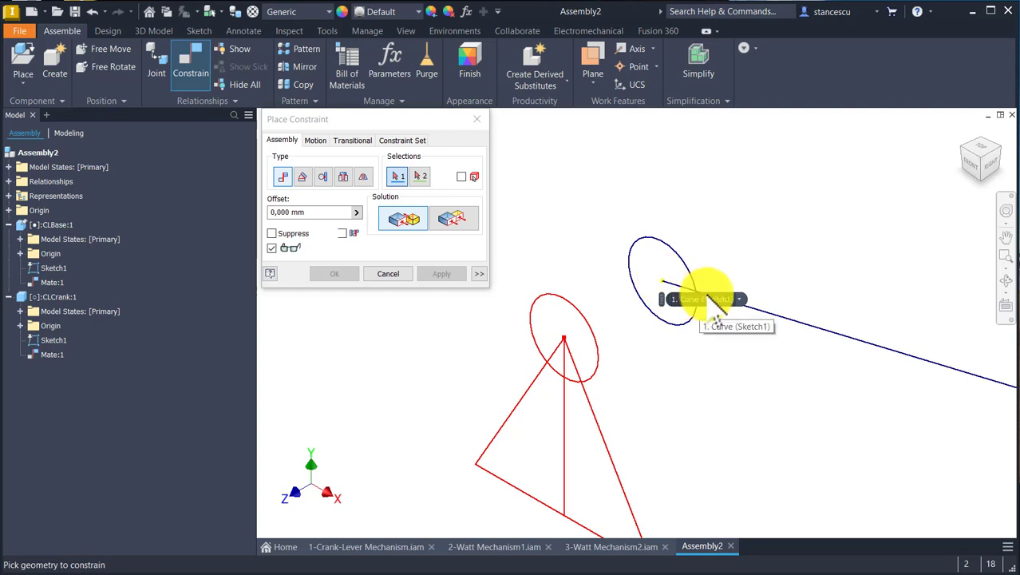
{"action": "left_click", "coordinate": [739, 299]}
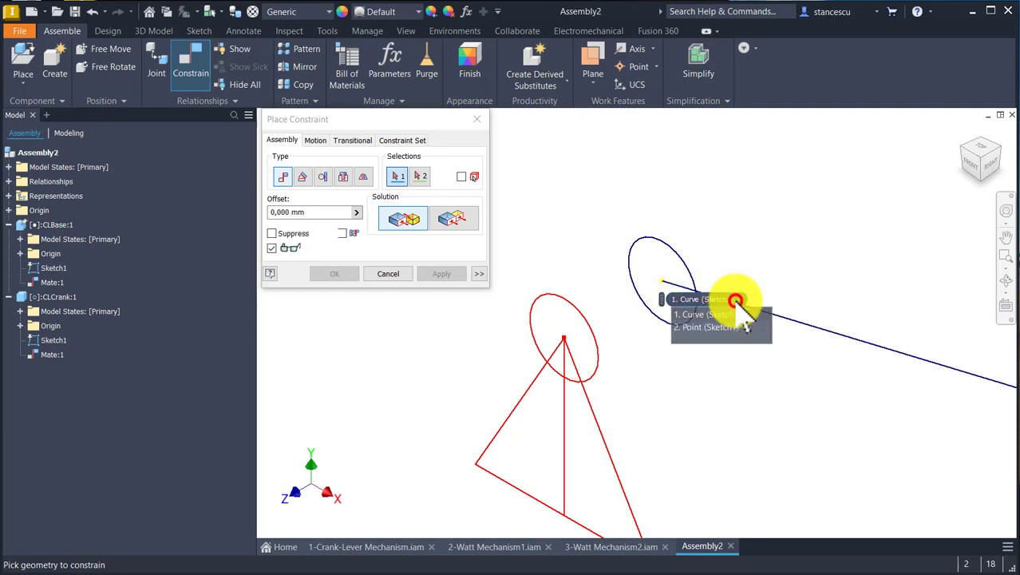
{"action": "left_click", "coordinate": [735, 328]}
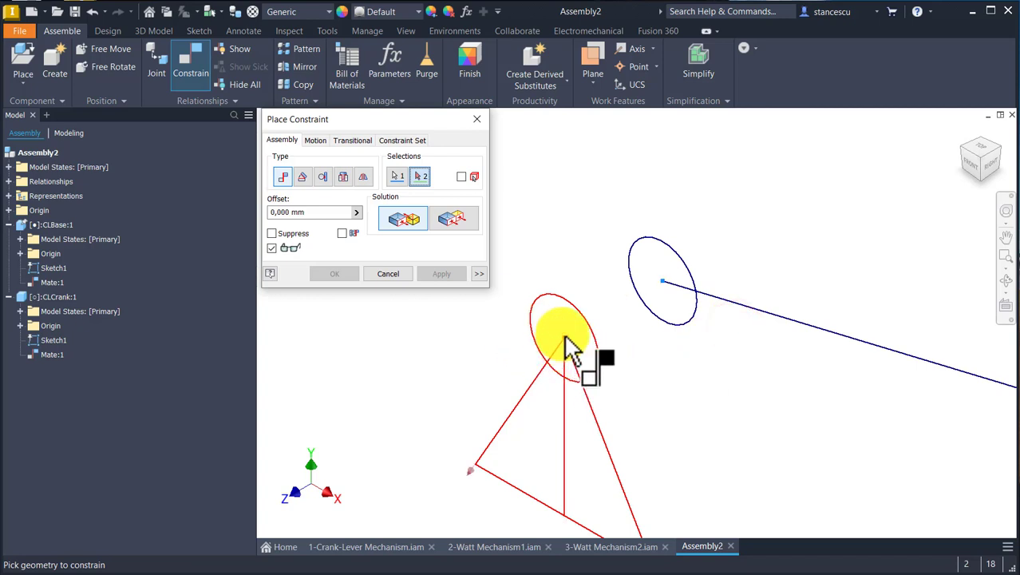
{"action": "mouse_move", "coordinate": [567, 341]}
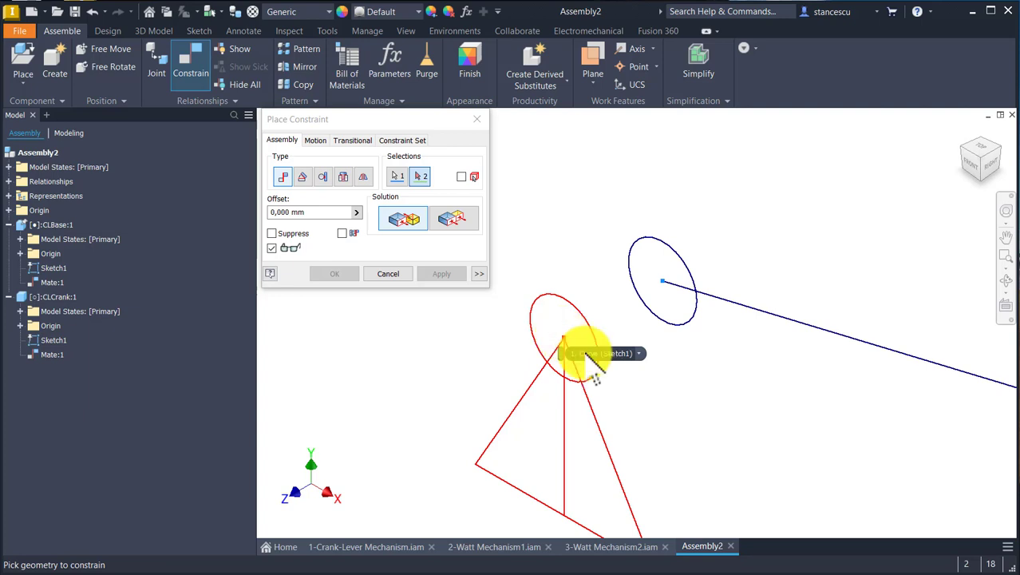
{"action": "left_click", "coordinate": [639, 353]}
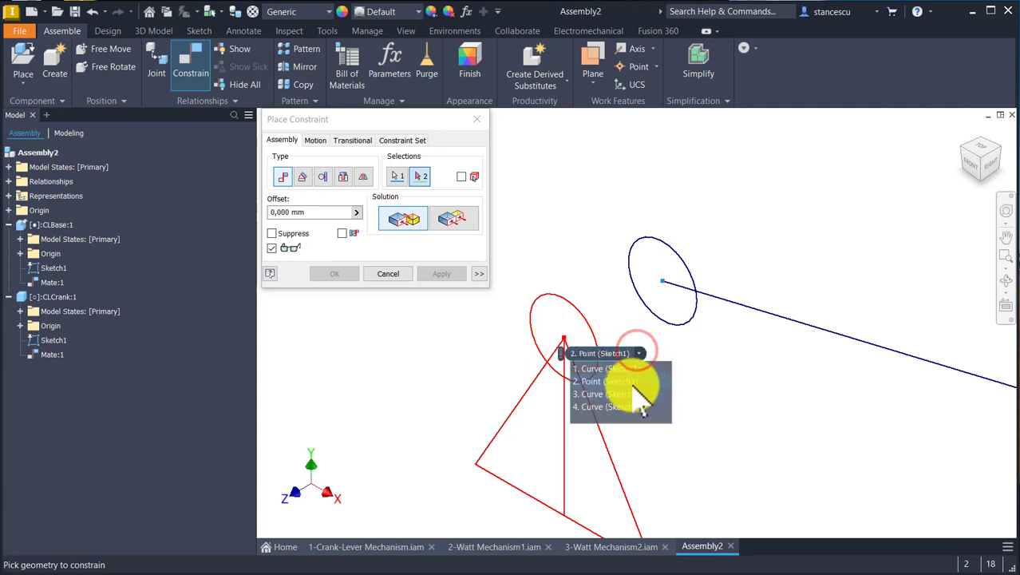
{"action": "left_click", "coordinate": [632, 381]}
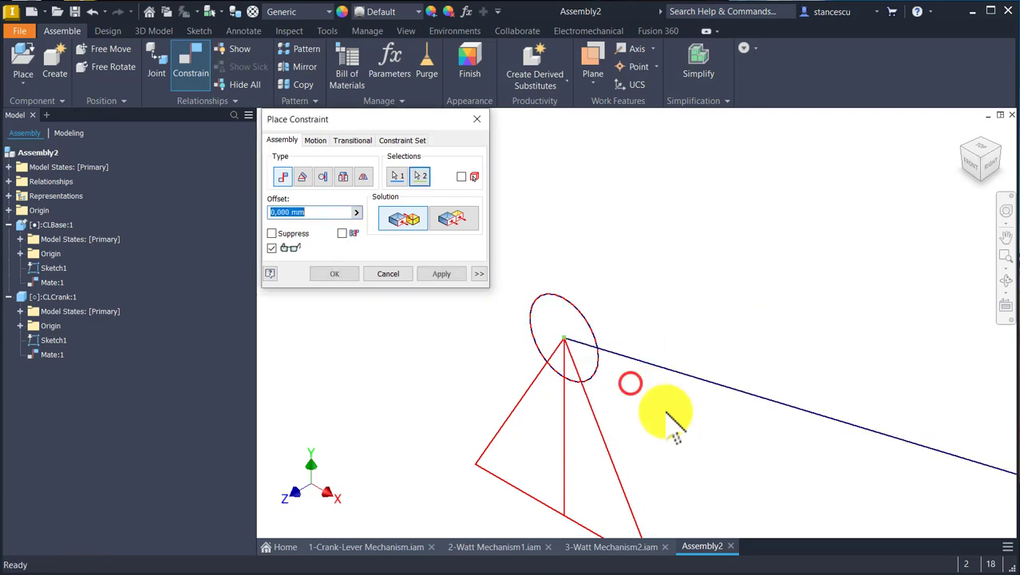
{"action": "left_click", "coordinate": [334, 273]}
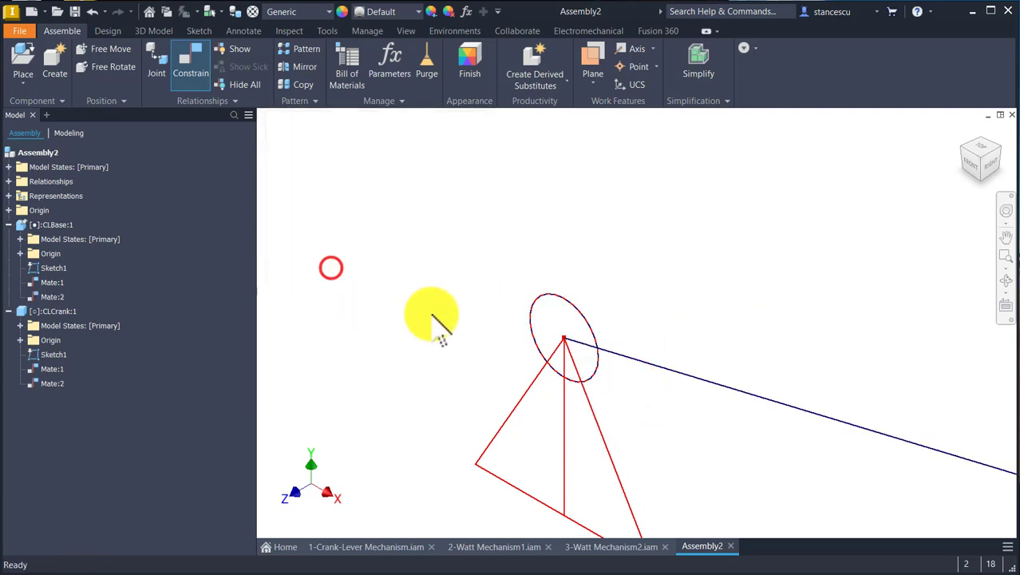
- Swing the crank about its fixed pivot so its free end points upward, and clear the selection
{"action": "left_click", "coordinate": [709, 383]}
{"action": "left_click_drag", "start_coordinate": [708, 384], "coordinate": [704, 260]}
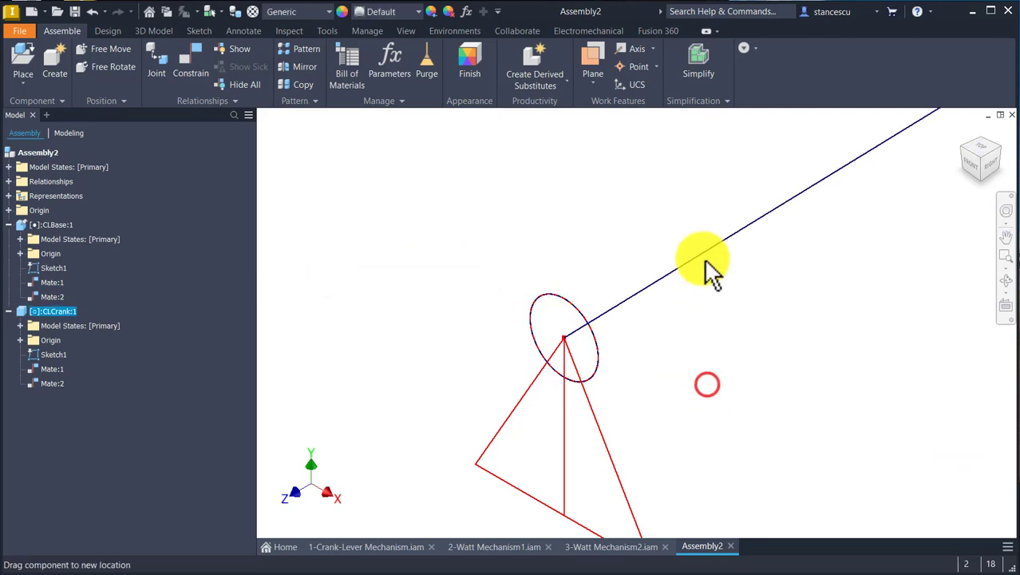
{"action": "scroll", "coordinate": [708, 289], "scroll_direction": "down", "scroll_amount": 10}
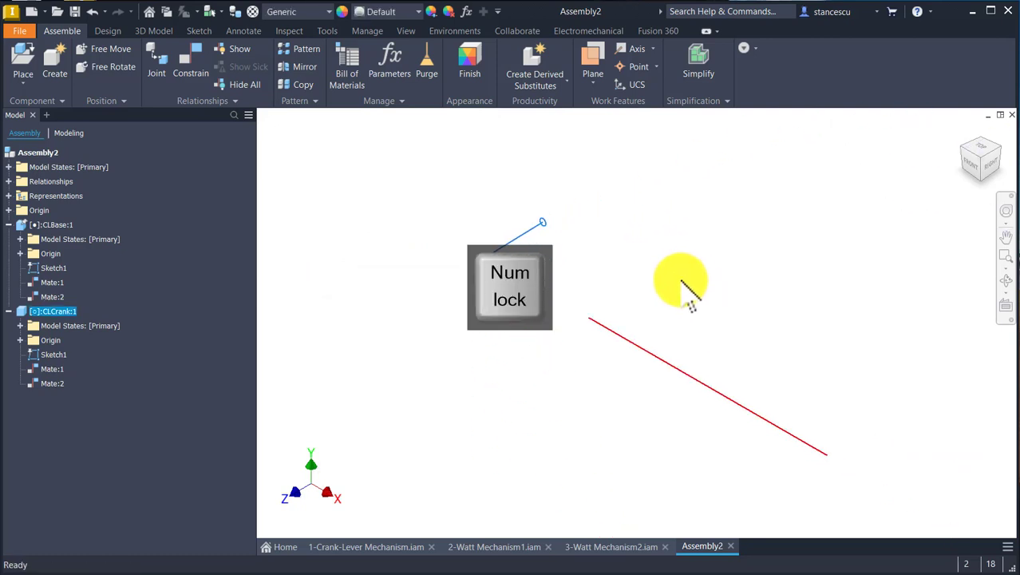
{"action": "left_click", "coordinate": [476, 171]}
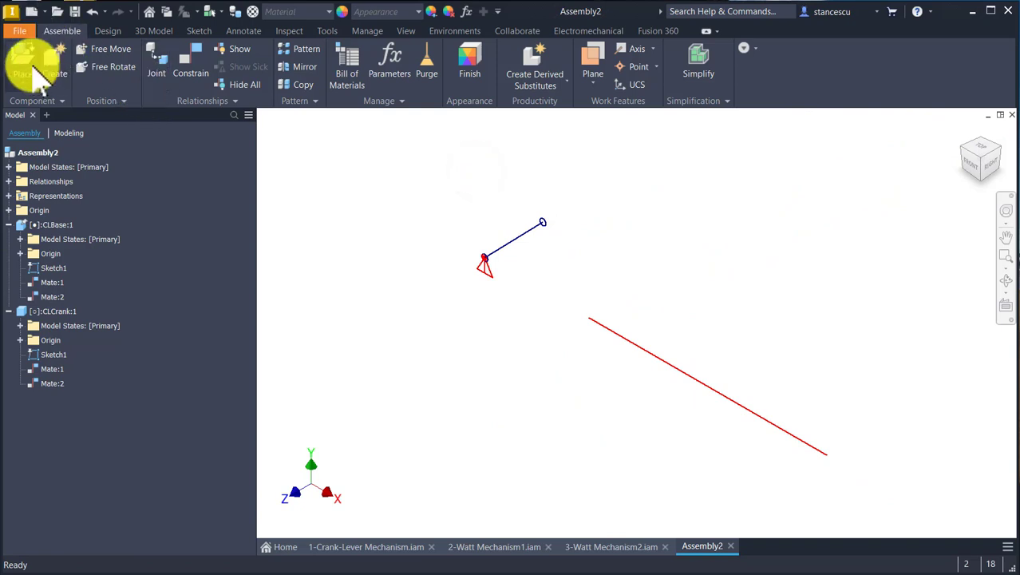
- Place one instance of CLLever.ipt in free space above the base line
{"action": "left_click", "coordinate": [29, 62]}
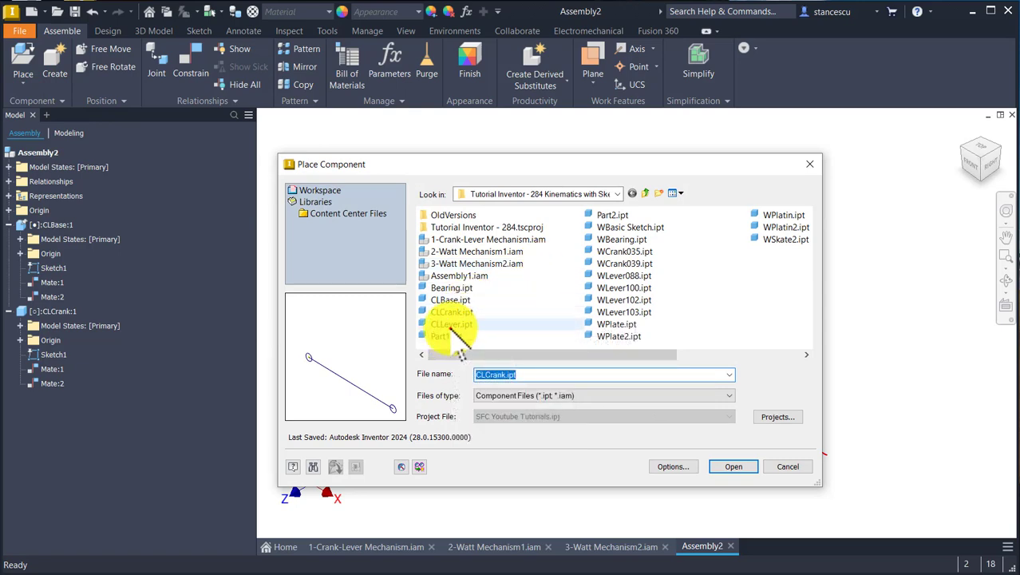
{"action": "key", "text": "Return"}
{"action": "left_click", "coordinate": [693, 250]}
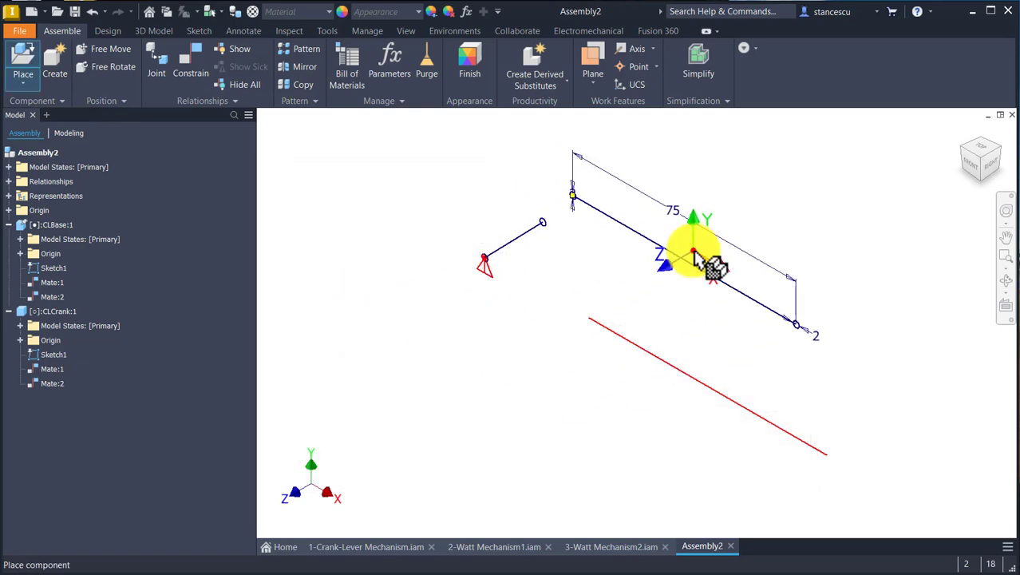
{"action": "key", "text": "Escape"}
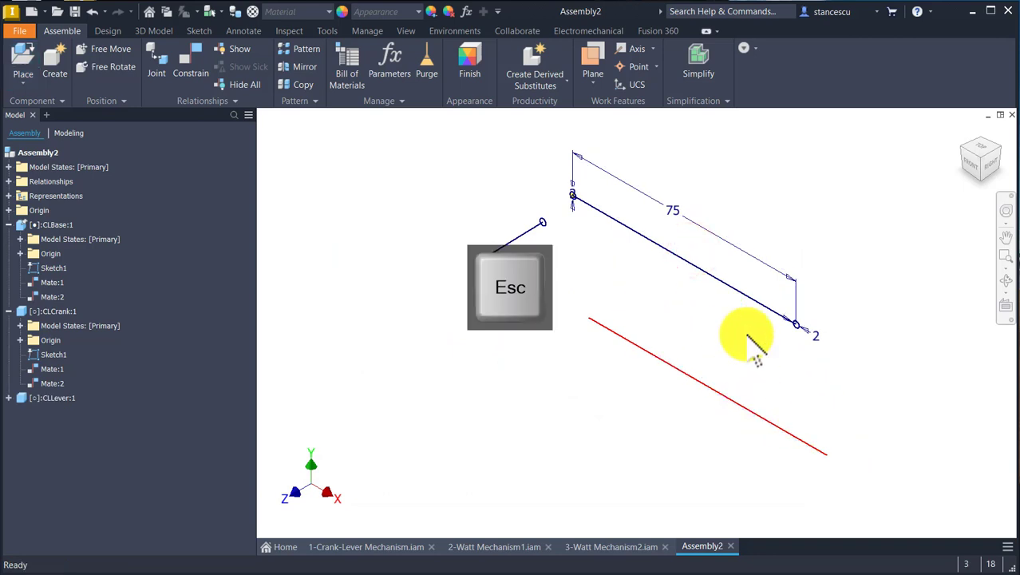
- Edit CLLever in the assembly, hide its Sketch1 dimensions and return to the assembly
{"action": "double_click", "coordinate": [24, 400]}
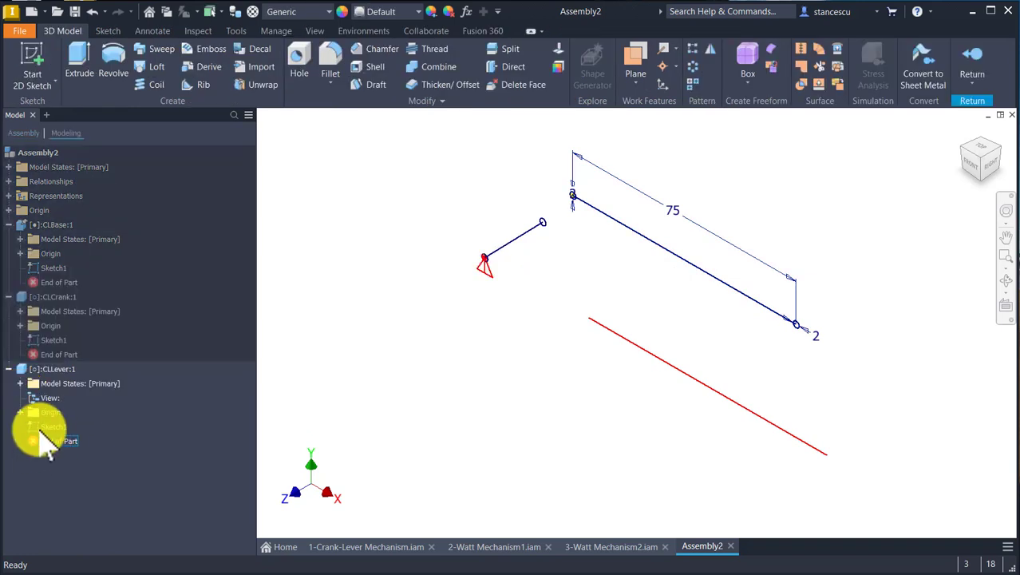
{"action": "left_click", "coordinate": [56, 428]}
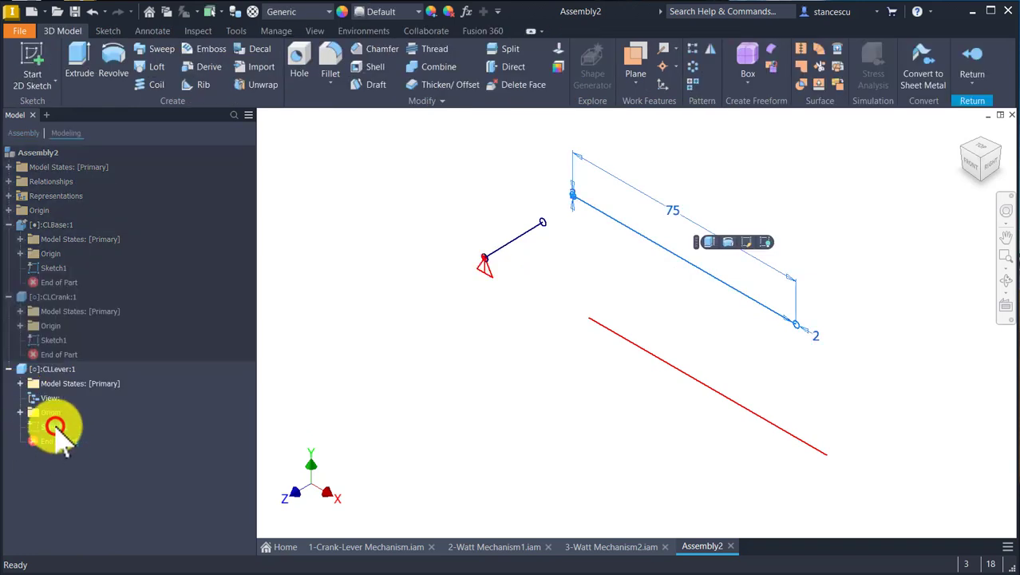
{"action": "right_click", "coordinate": [56, 423]}
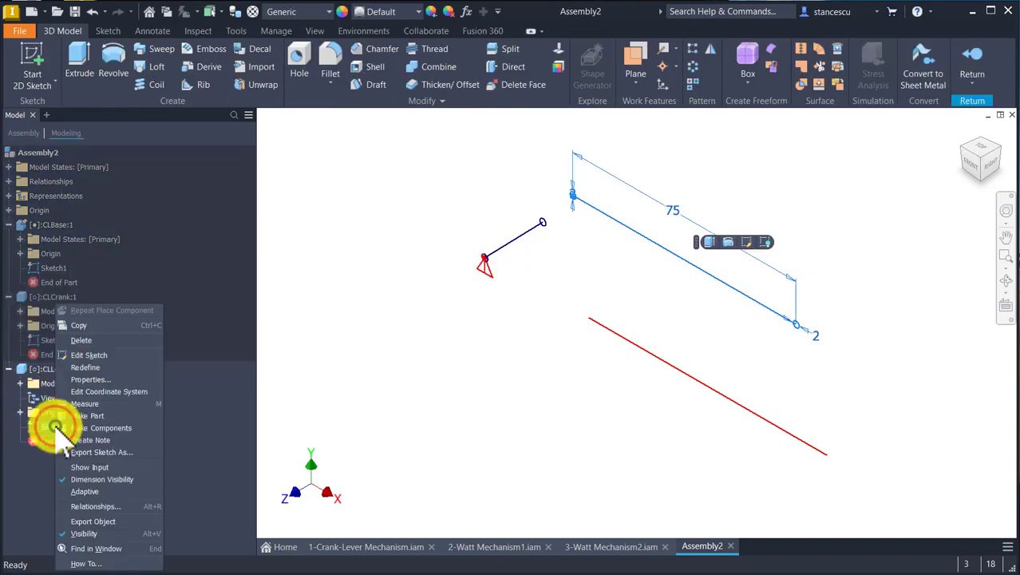
{"action": "left_click", "coordinate": [86, 479]}
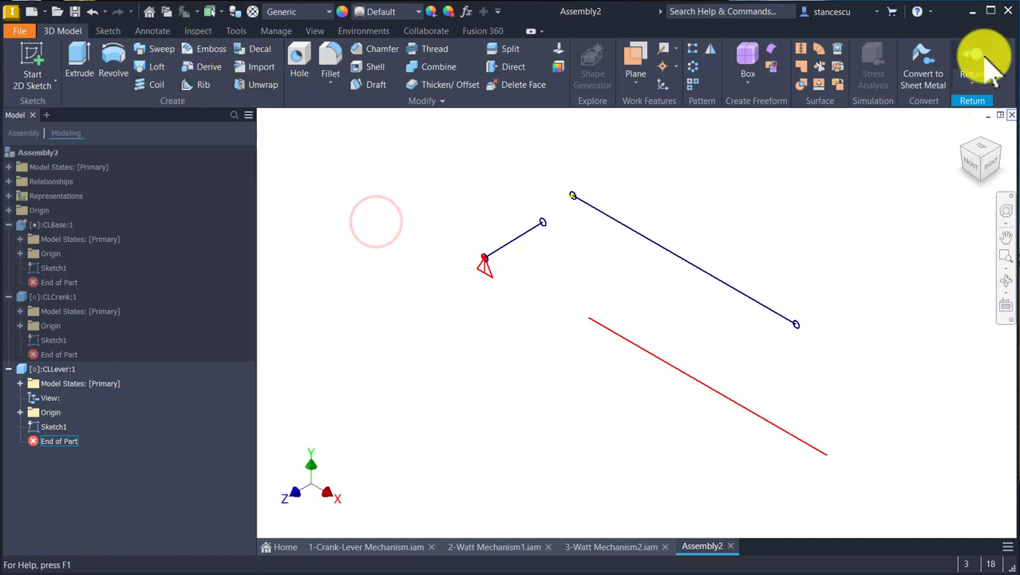
{"action": "left_click", "coordinate": [958, 62]}
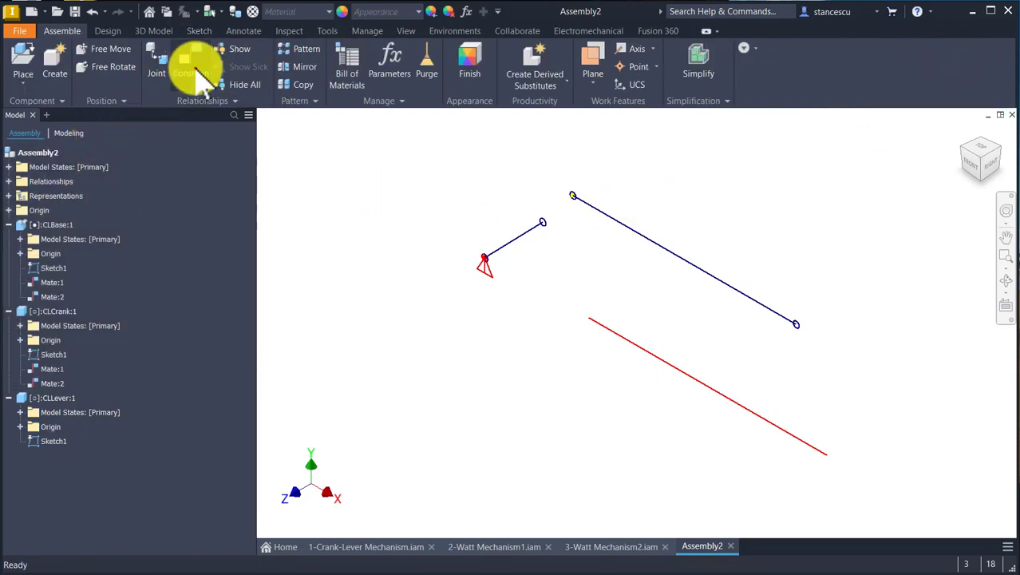
- Mate the axis of CLLever's near end circle to the axis of CLCrank's free end circle with 0 mm offset
{"action": "left_click", "coordinate": [199, 69]}
{"action": "scroll", "coordinate": [572, 256], "scroll_direction": "up", "scroll_amount": 3}
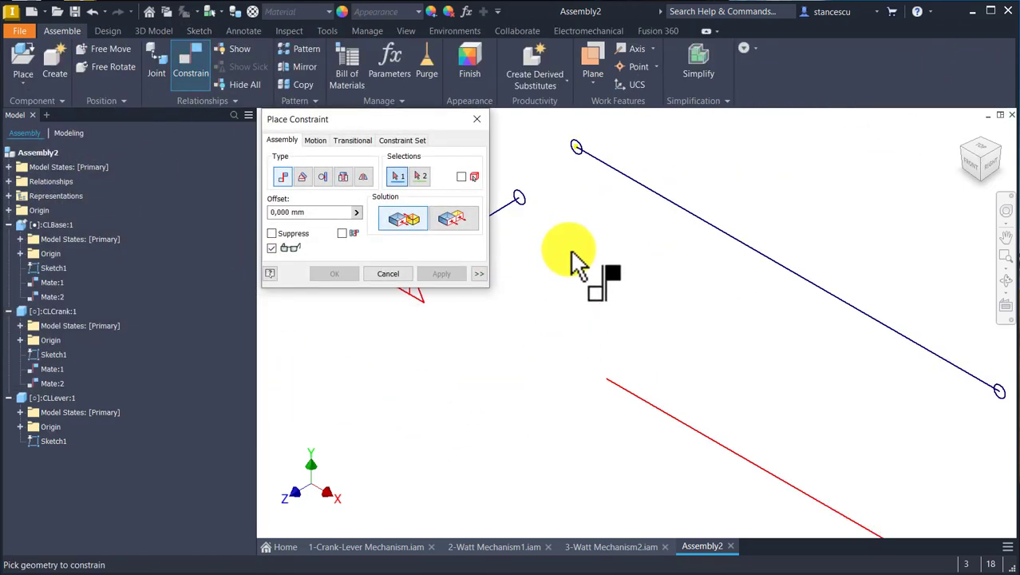
{"action": "middle_click_drag", "start_coordinate": [572, 254], "coordinate": [594, 372]}
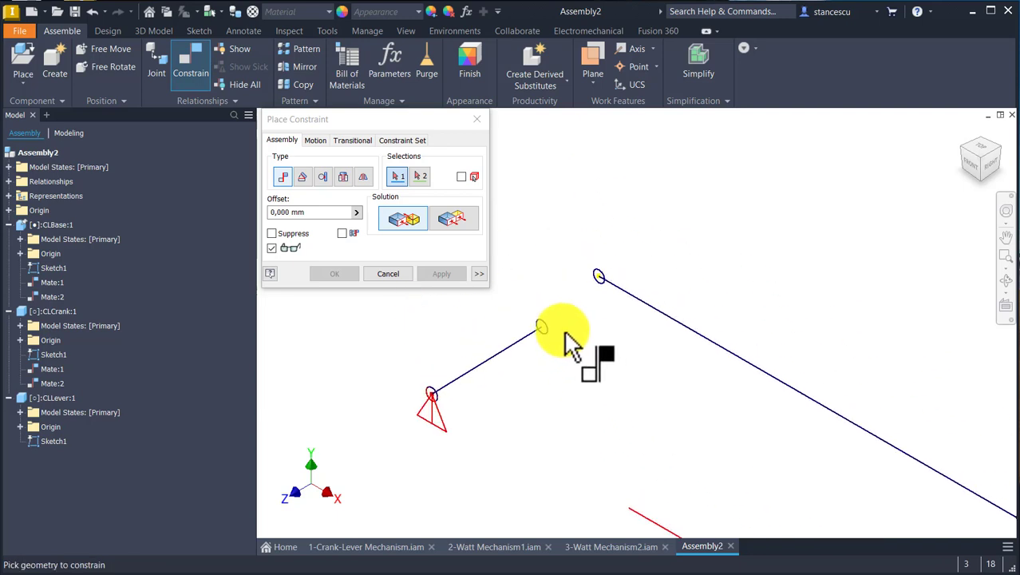
{"action": "left_click", "coordinate": [603, 285]}
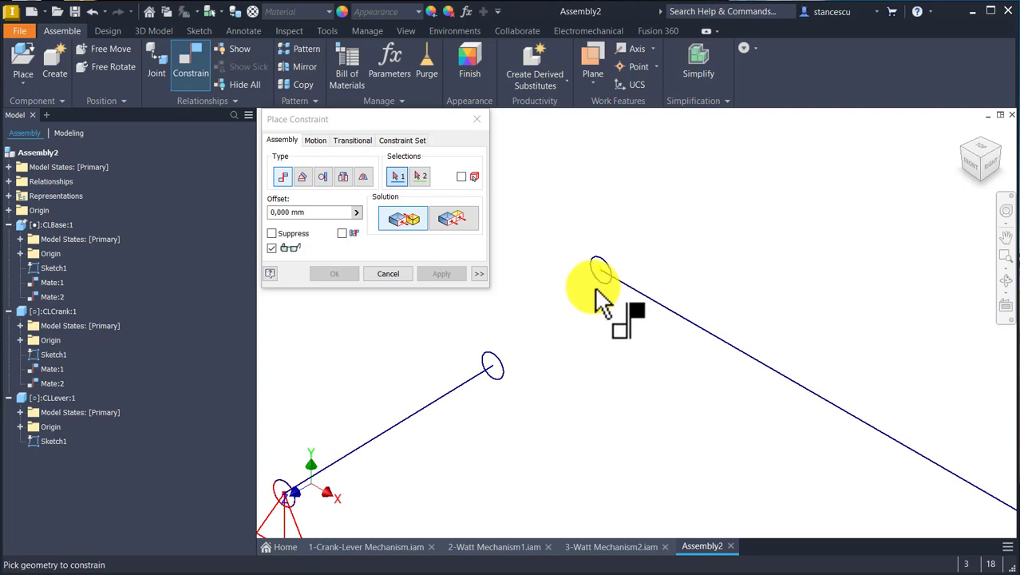
{"action": "left_click", "coordinate": [609, 289]}
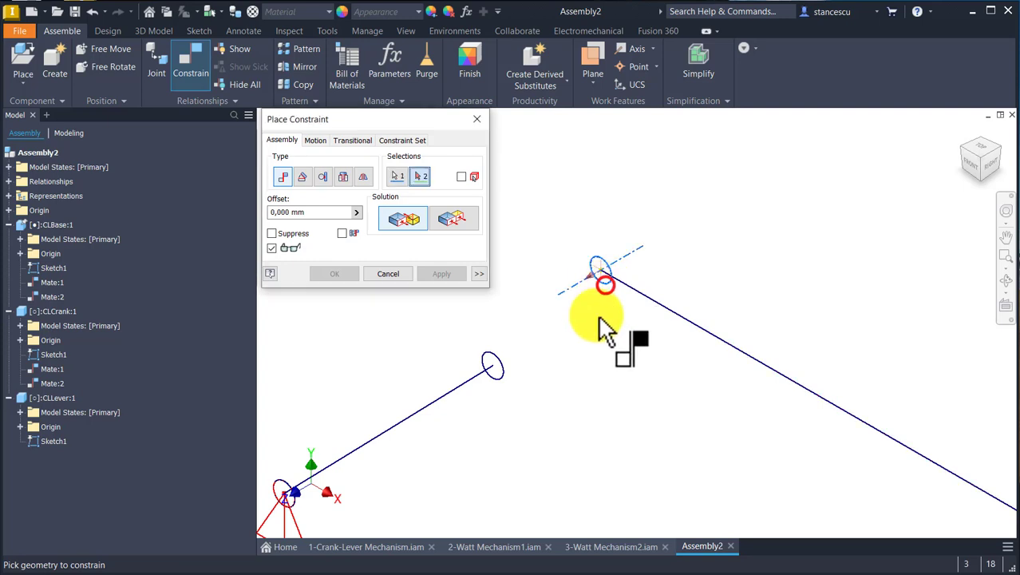
{"action": "left_click", "coordinate": [505, 385]}
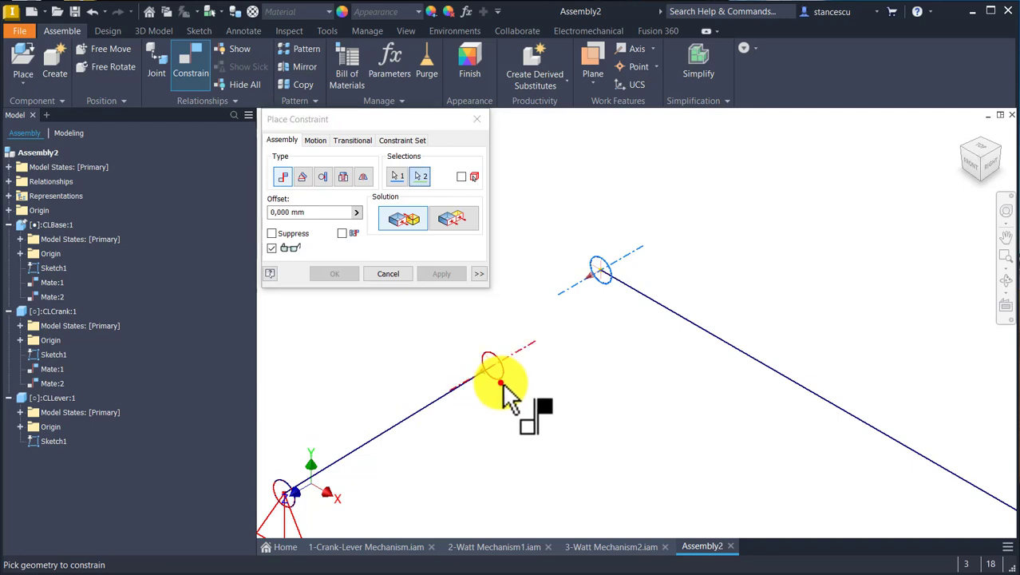
{"action": "middle_click_drag", "start_coordinate": [697, 280], "coordinate": [702, 314], "text": "shift"}
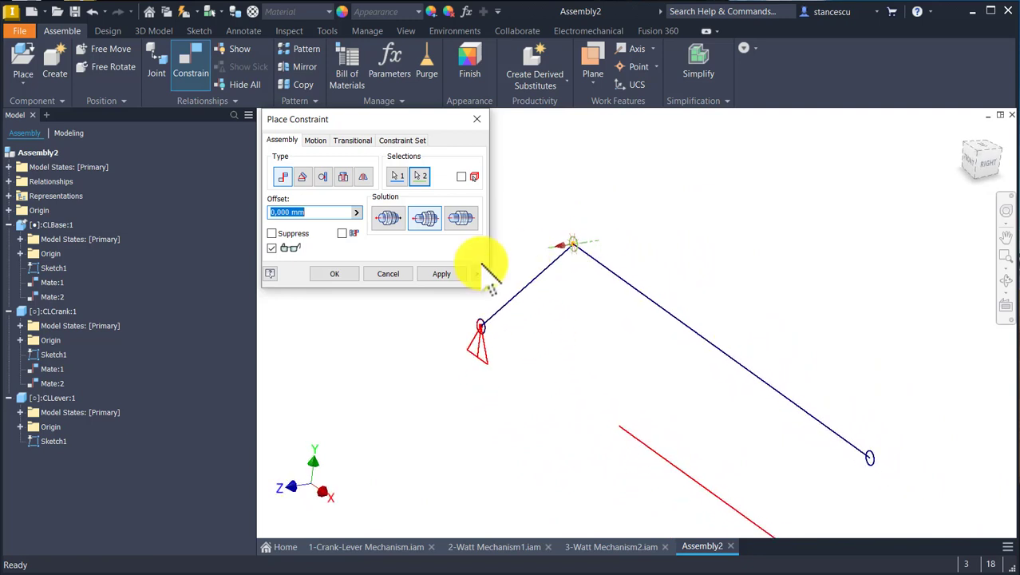
{"action": "left_click", "coordinate": [442, 274]}
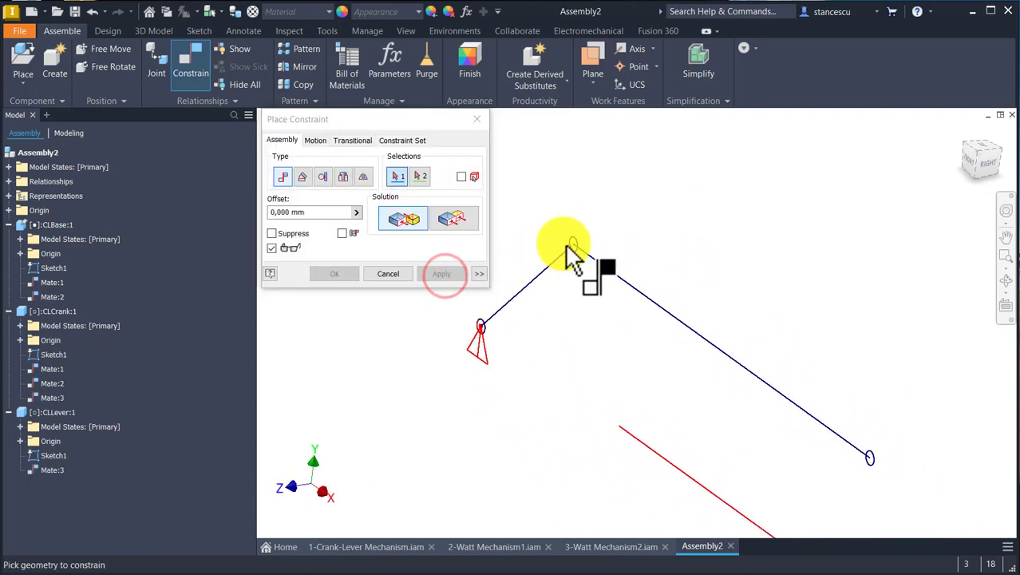
{"action": "scroll", "coordinate": [587, 270], "scroll_direction": "up", "scroll_amount": 4}
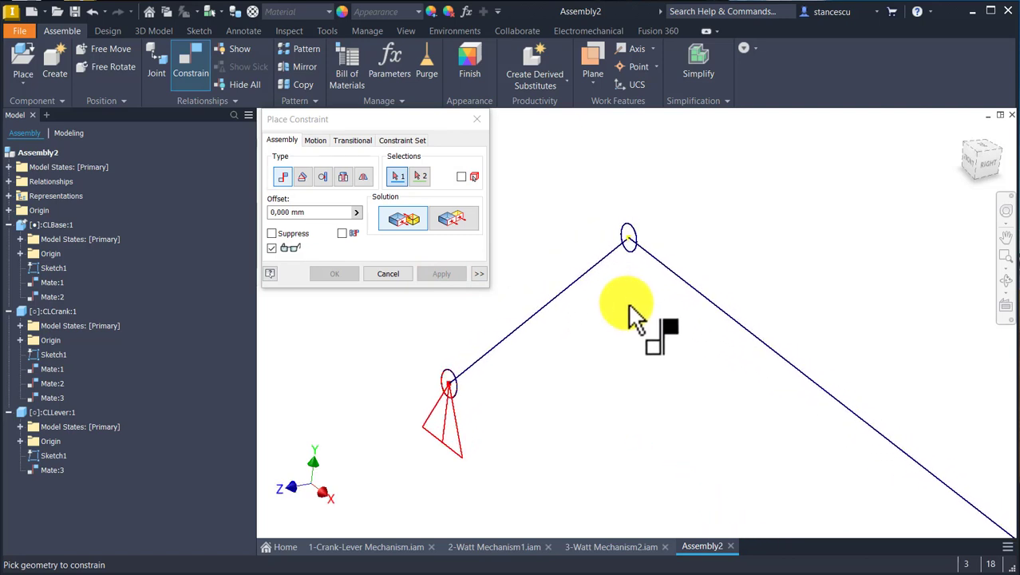
{"action": "key", "text": "Escape"}
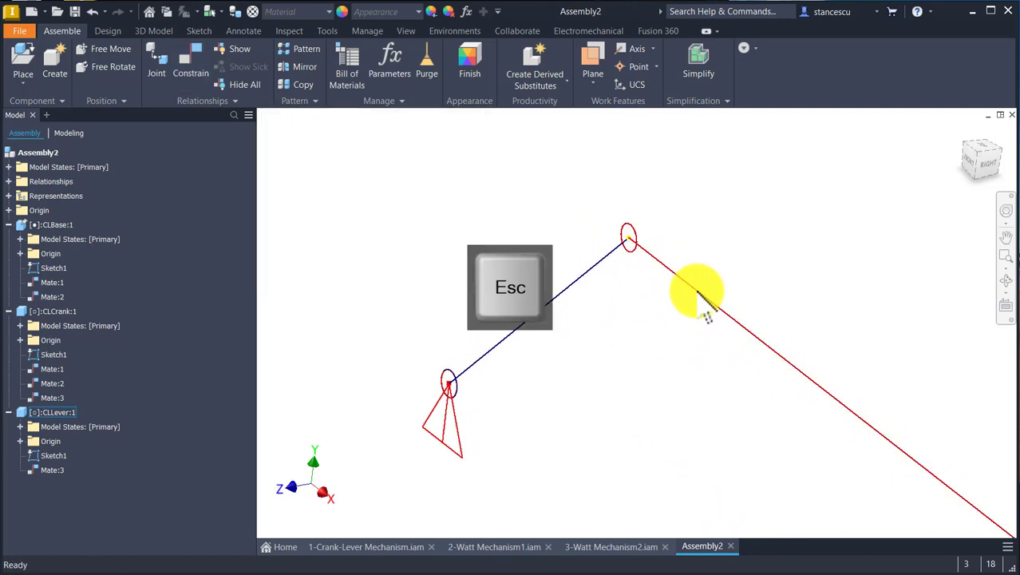
- Pull CLLever away from the crank's free end along their shared circle axis
{"action": "left_click_drag", "start_coordinate": [701, 294], "coordinate": [744, 281]}
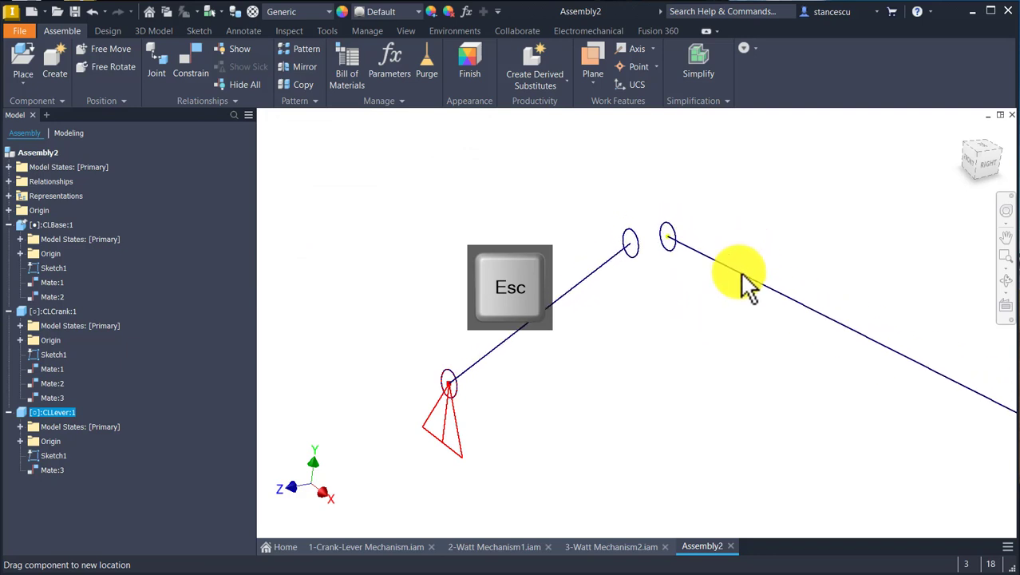
- Mate the lever's near end point to the crank's free end point with zero offset
{"action": "middle_click_drag", "start_coordinate": [742, 274], "coordinate": [505, 193], "text": "shift"}
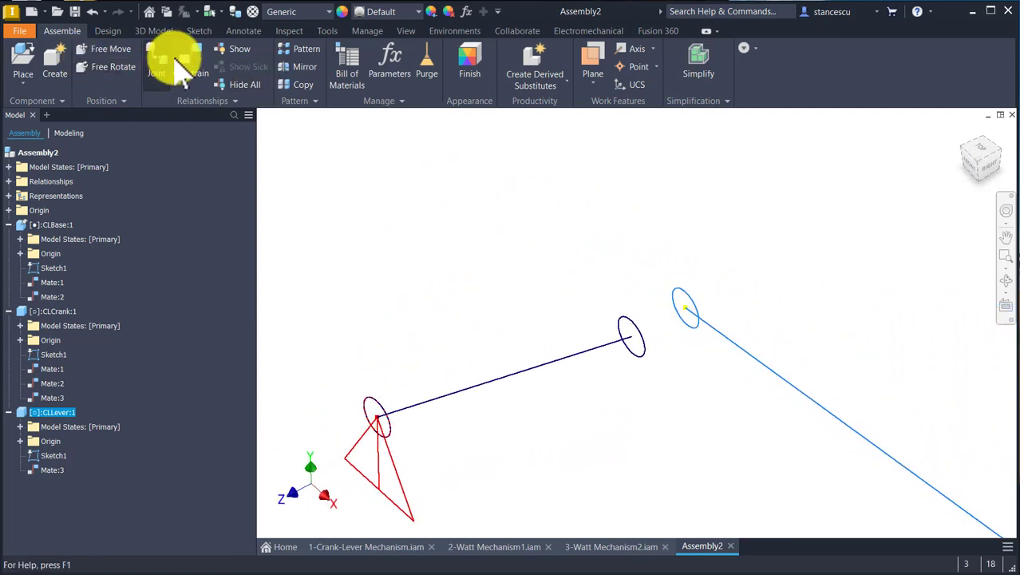
{"action": "left_click", "coordinate": [189, 60]}
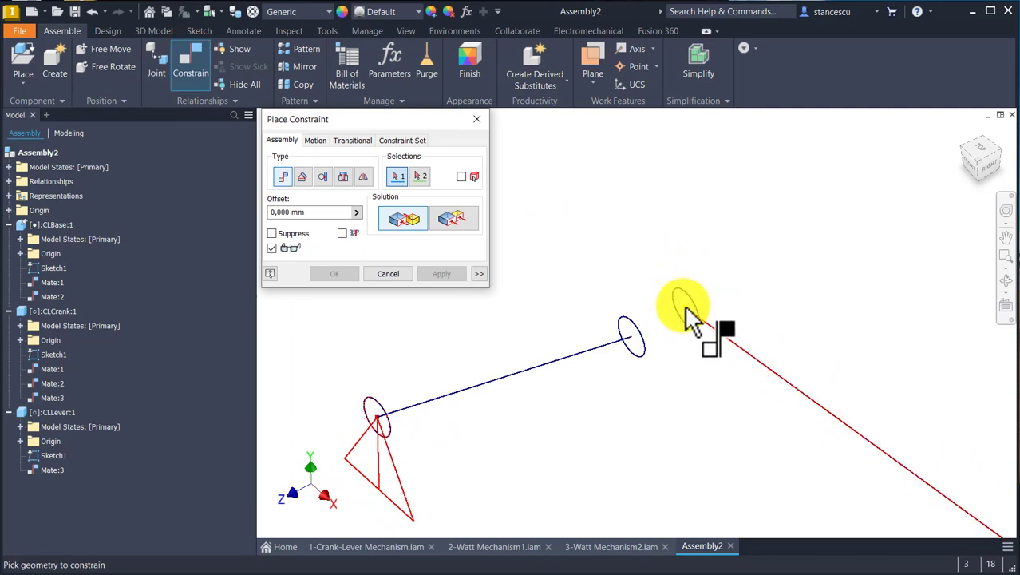
{"action": "mouse_move", "coordinate": [686, 308]}
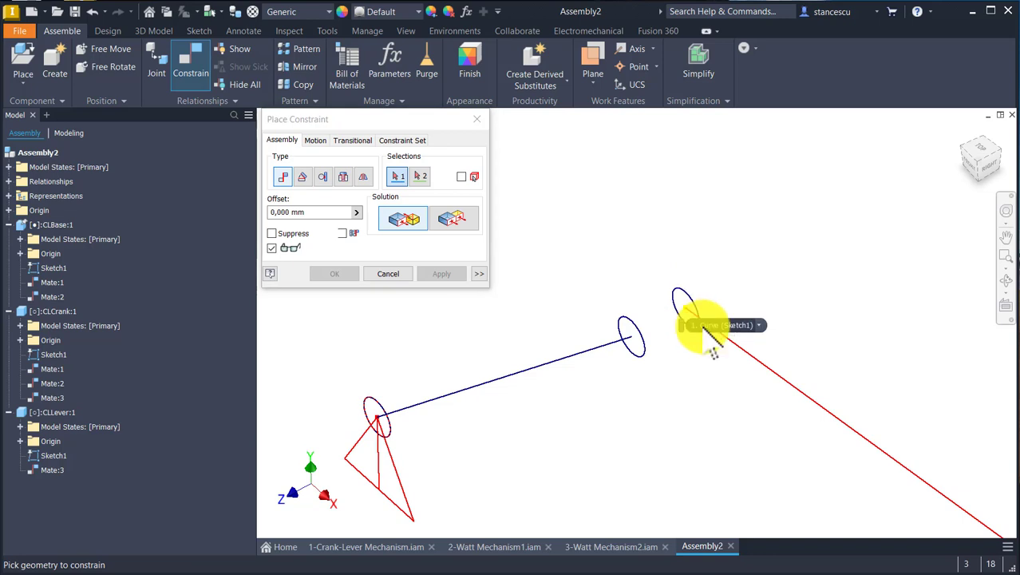
{"action": "left_click", "coordinate": [750, 326]}
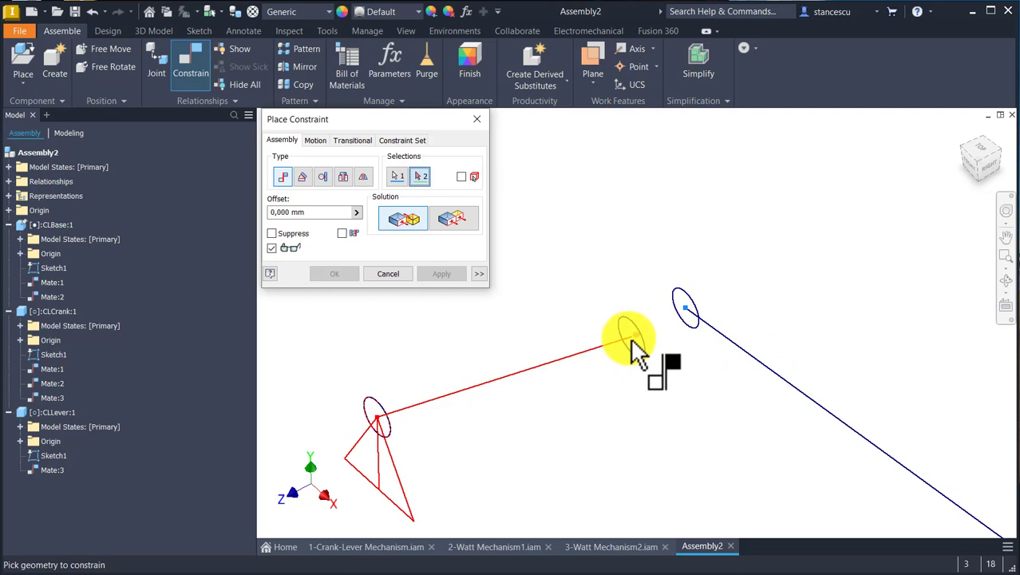
{"action": "mouse_move", "coordinate": [631, 339]}
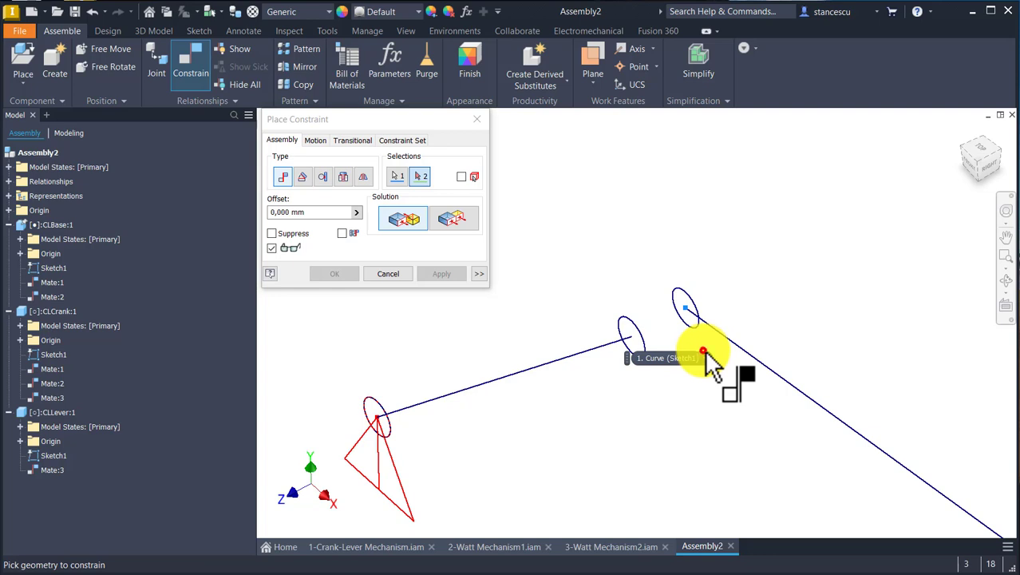
{"action": "left_click", "coordinate": [704, 357]}
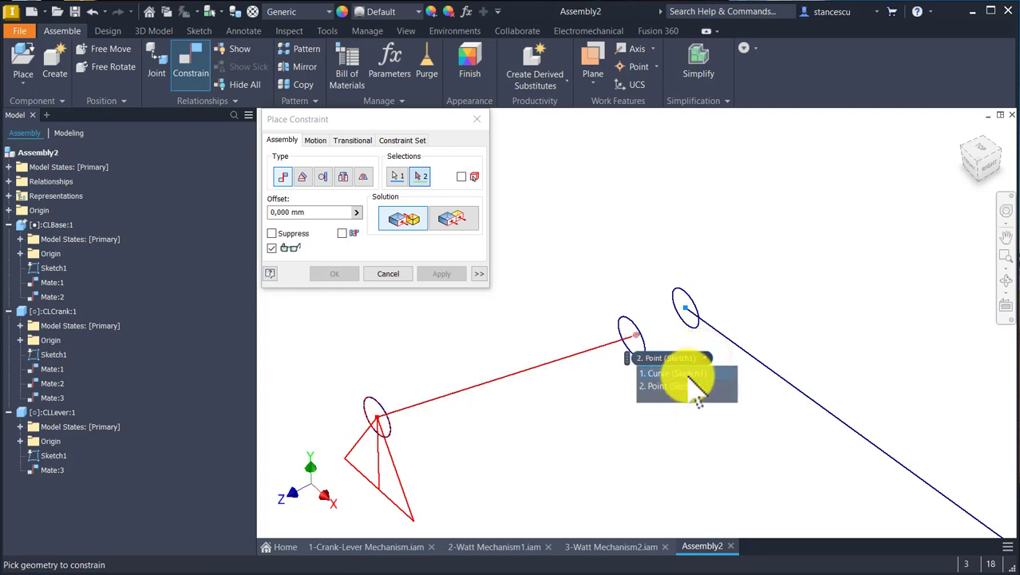
{"action": "left_click", "coordinate": [689, 385]}
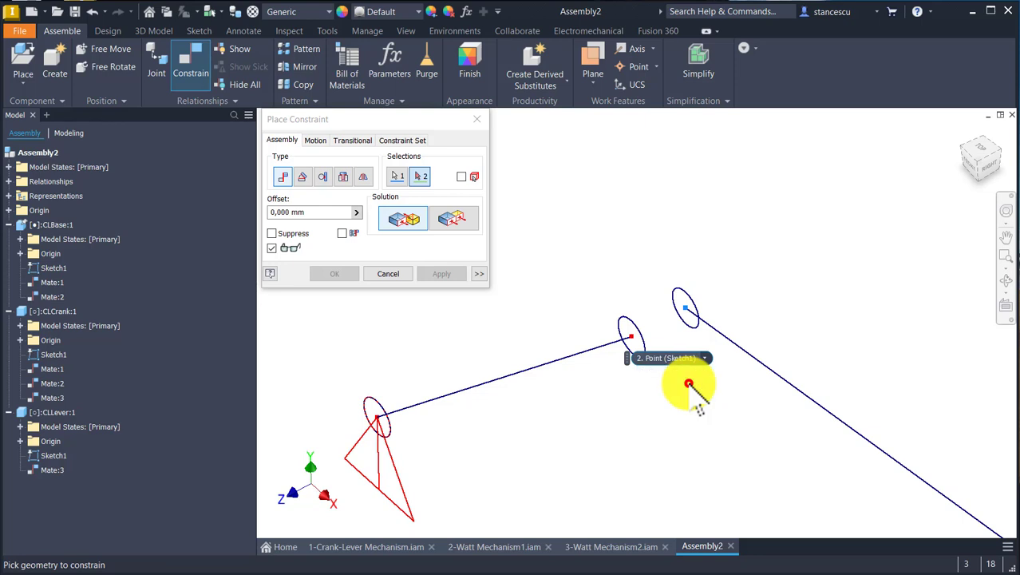
{"action": "left_click", "coordinate": [442, 274]}
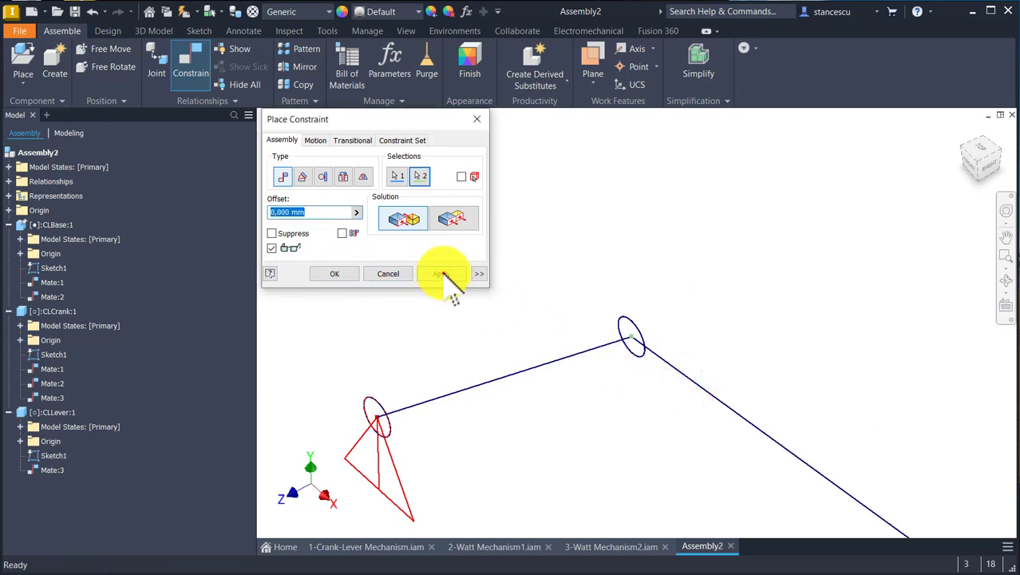
{"action": "left_click", "coordinate": [444, 274]}
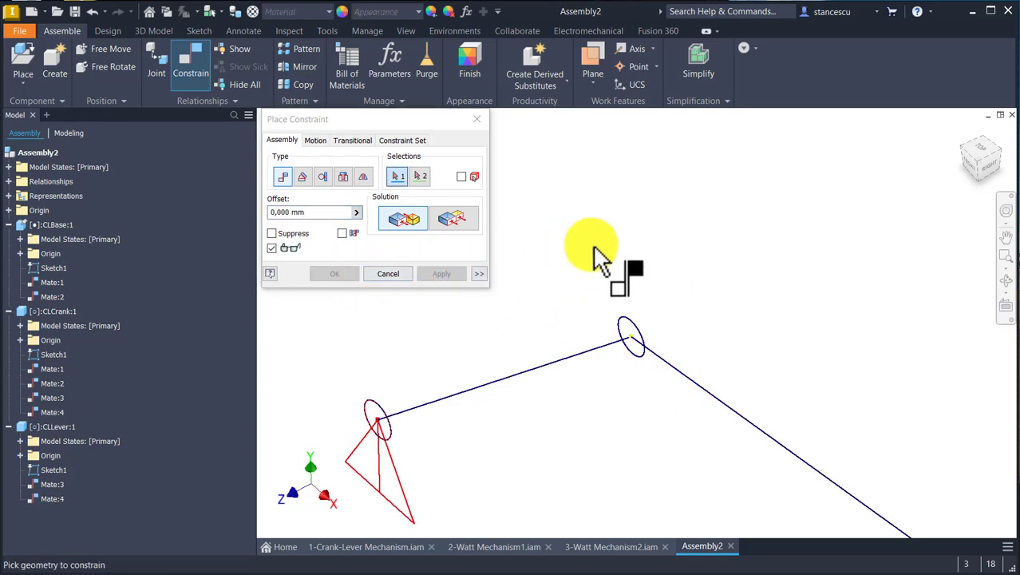
- Mate the lever's far end point to the base's inclined red line with zero offset
{"action": "scroll", "coordinate": [619, 270], "scroll_direction": "down", "scroll_amount": 5}
{"action": "middle_click_drag", "start_coordinate": [683, 309], "coordinate": [794, 372], "text": "shift"}
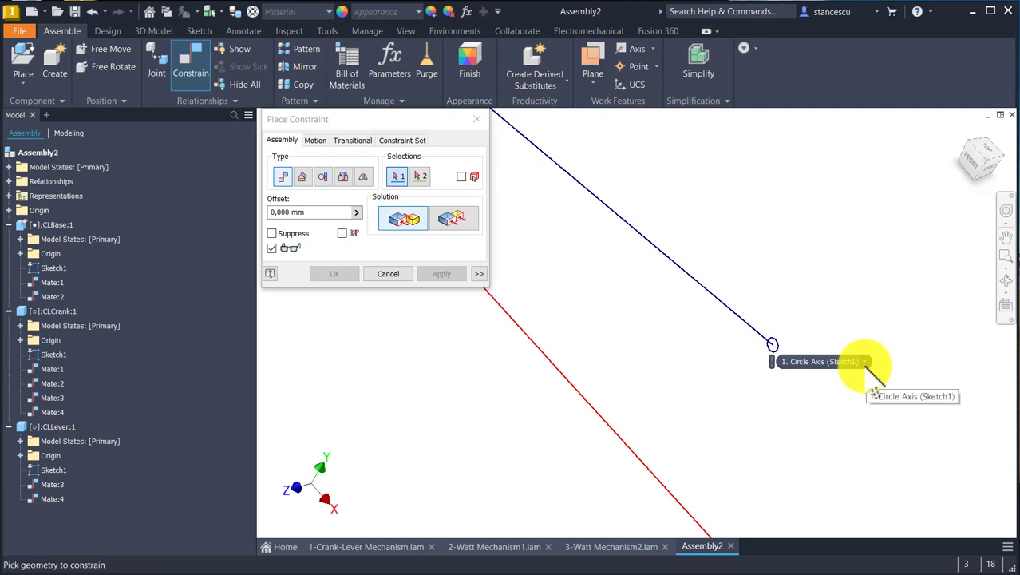
{"action": "left_click", "coordinate": [865, 363]}
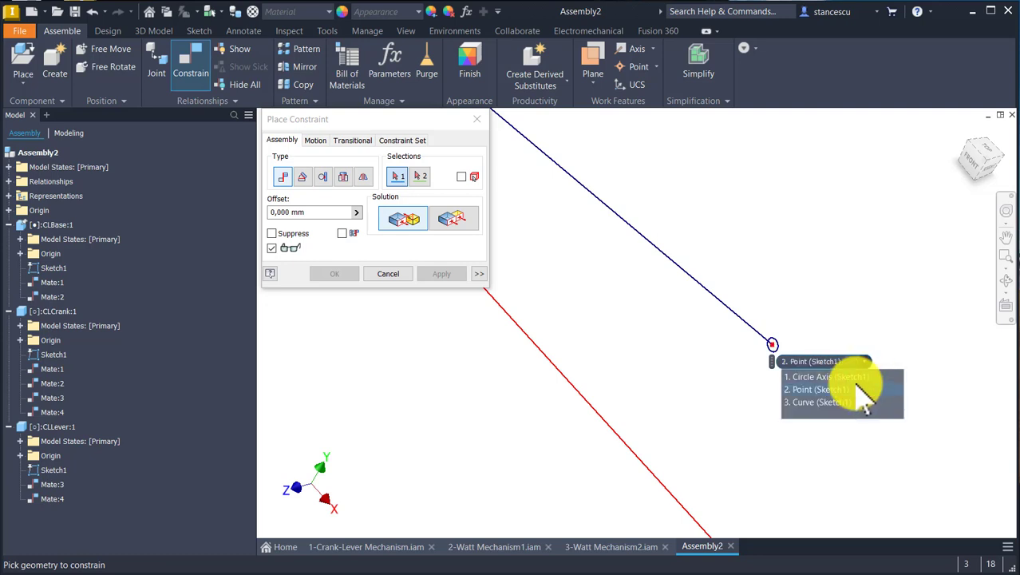
{"action": "left_click", "coordinate": [865, 391]}
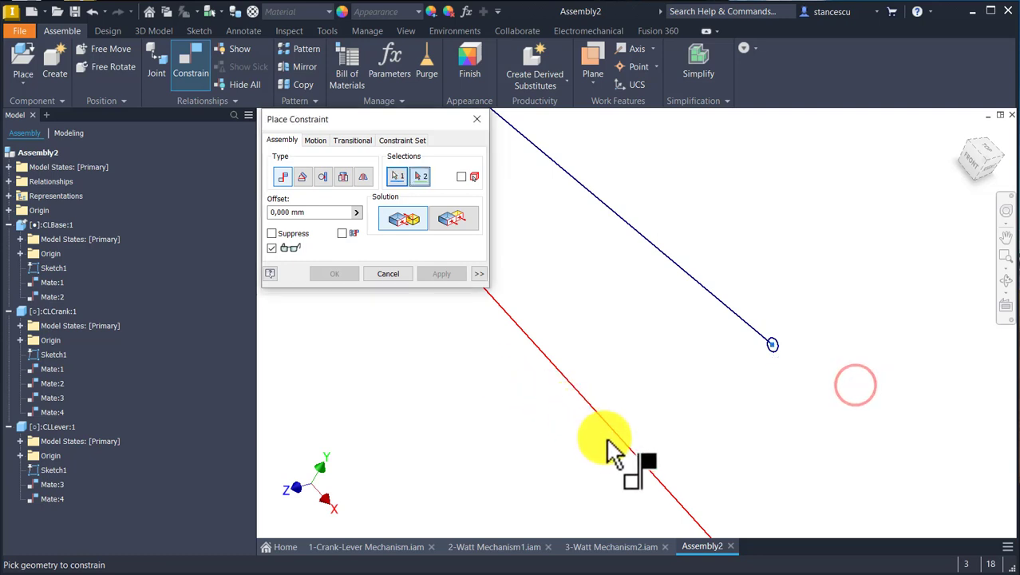
{"action": "left_click", "coordinate": [674, 496]}
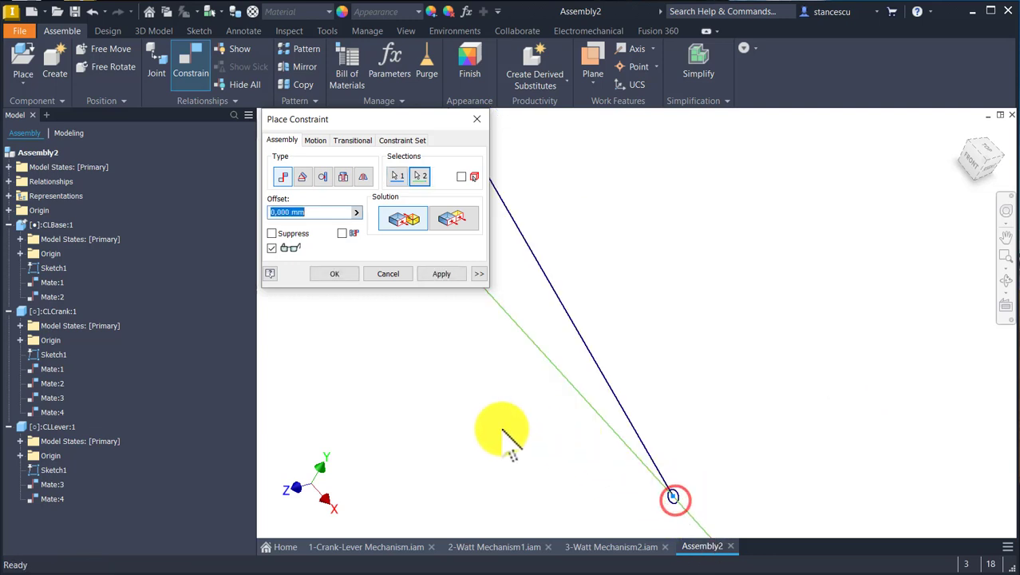
{"action": "left_click", "coordinate": [341, 272]}
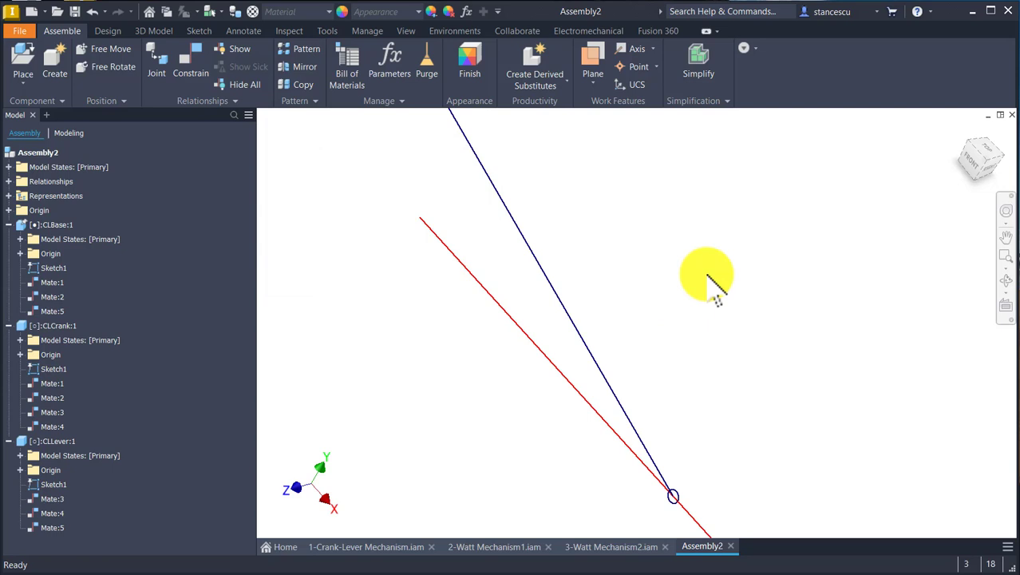
- Check the mechanism's remaining degrees of freedom and motion by rotating the crank upward with the freedom symbols temporarily displayed
{"action": "key", "text": "F6"}
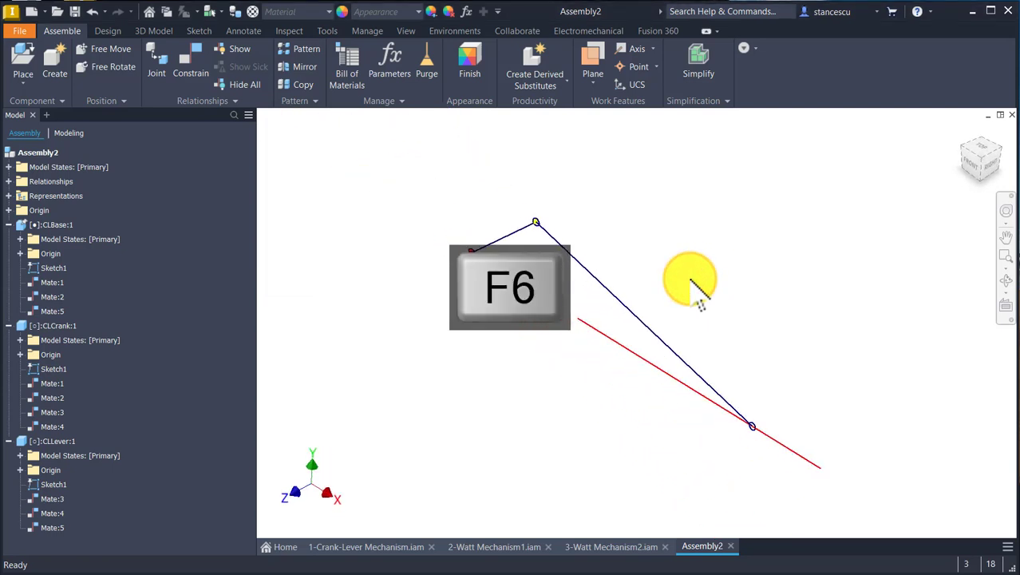
{"action": "left_click", "coordinate": [354, 170]}
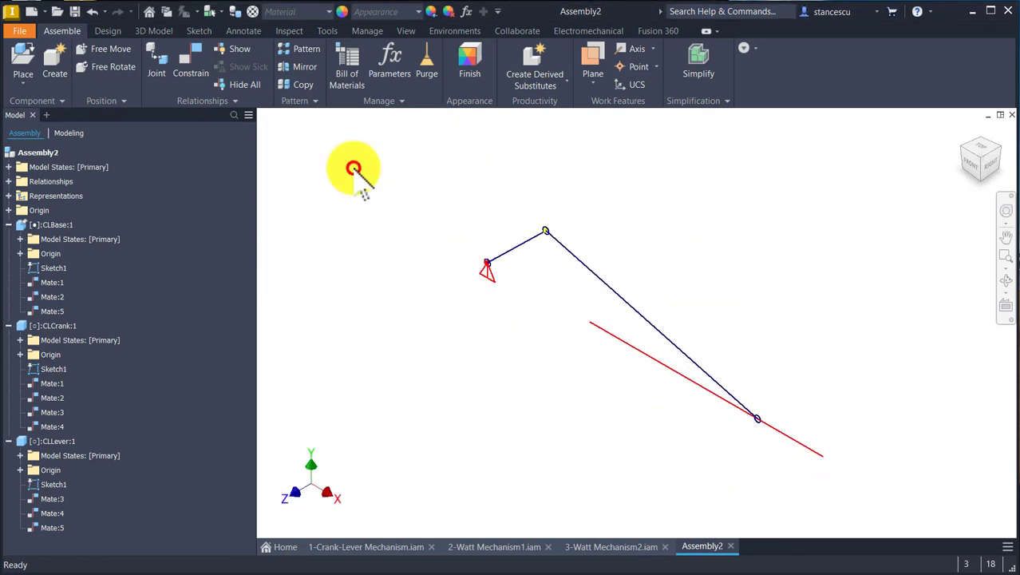
{"action": "left_click", "coordinate": [404, 32]}
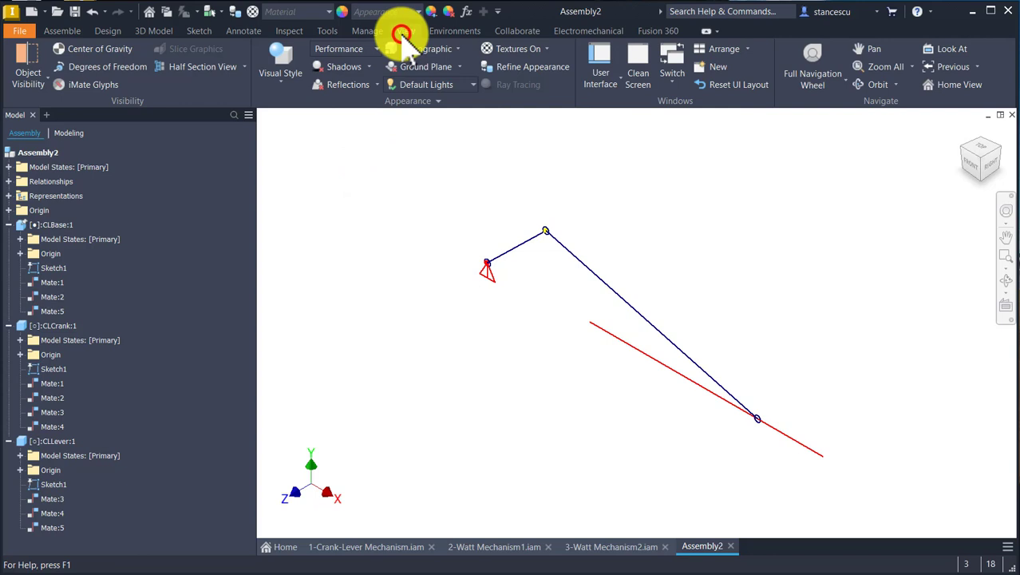
{"action": "left_click", "coordinate": [113, 67]}
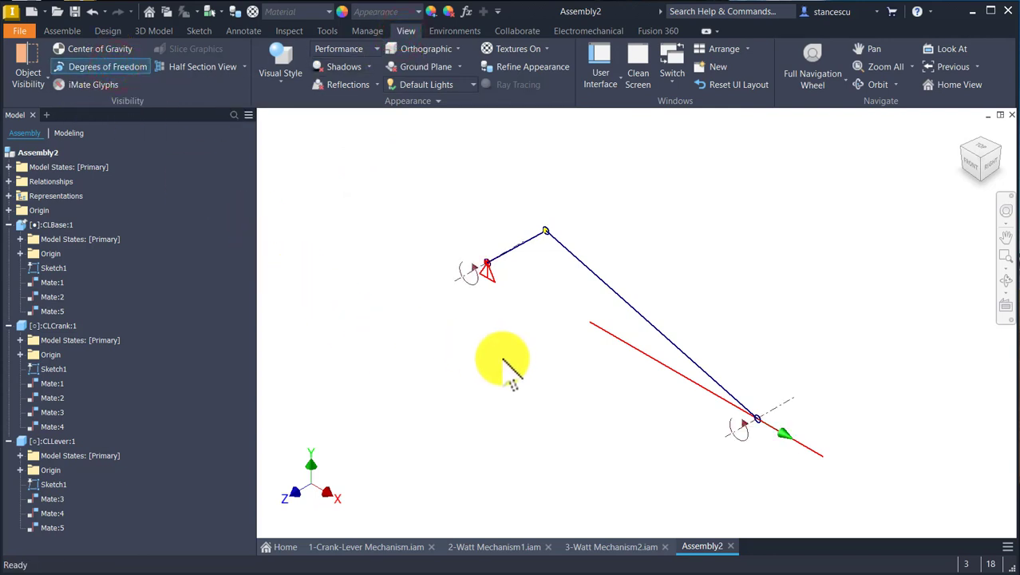
{"action": "left_click", "coordinate": [554, 265]}
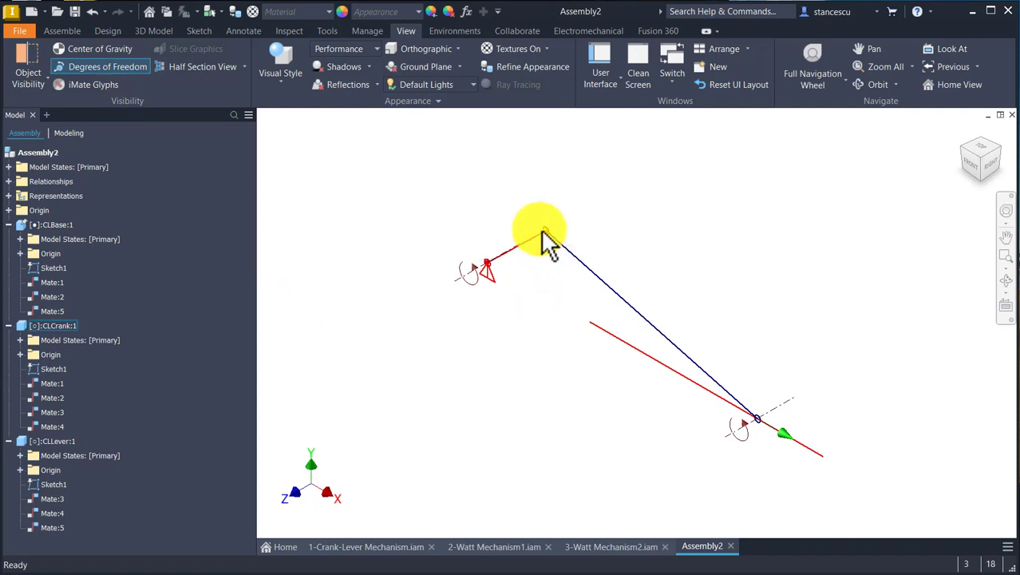
{"action": "left_click", "coordinate": [539, 230]}
{"action": "left_click_drag", "start_coordinate": [540, 230], "coordinate": [500, 182]}
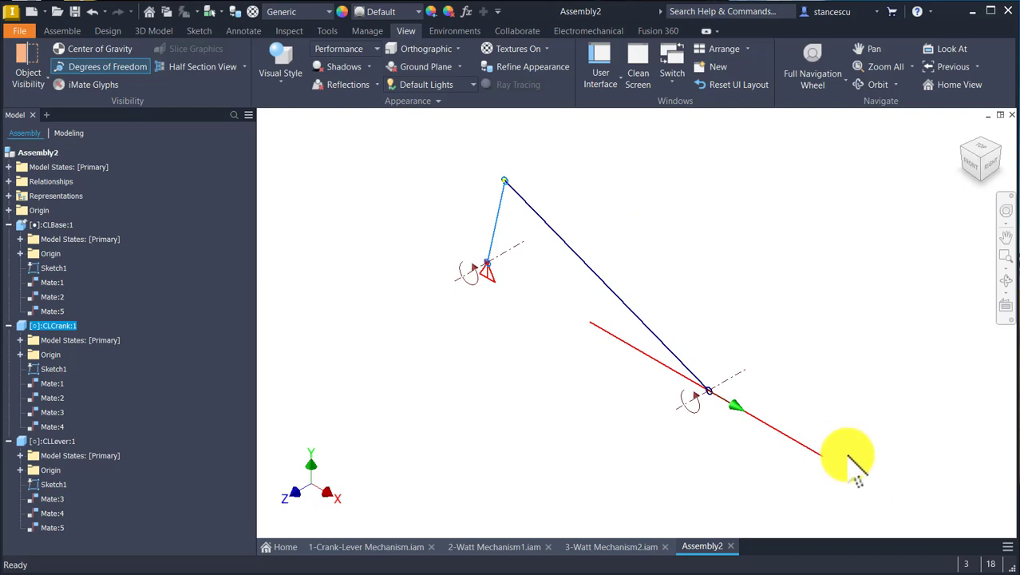
{"action": "left_click", "coordinate": [120, 67]}
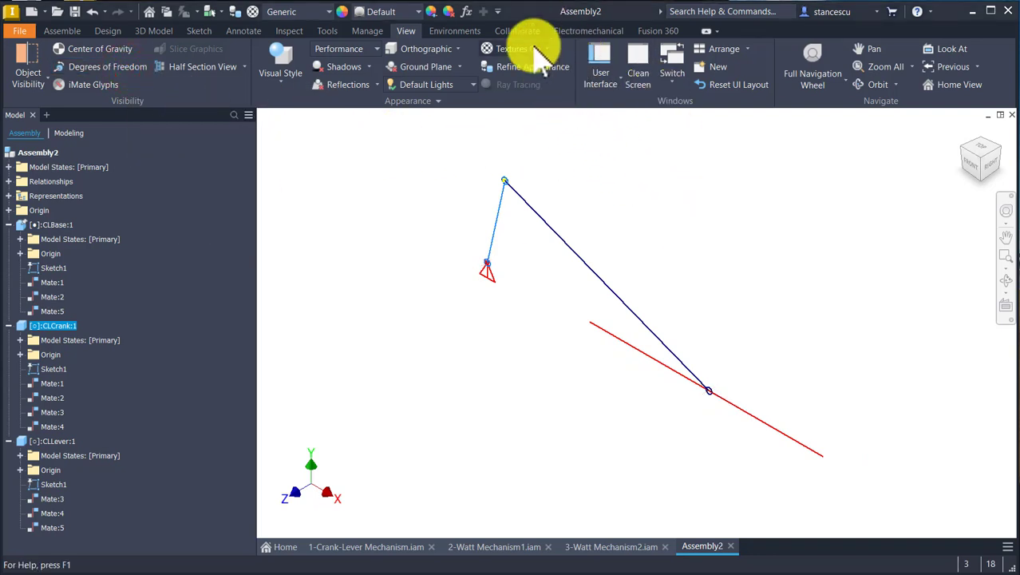
- Examine the mechanism status and redundant constraints in the Dynamic Simulation environment and return to the assembly
{"action": "left_click", "coordinate": [454, 30]}
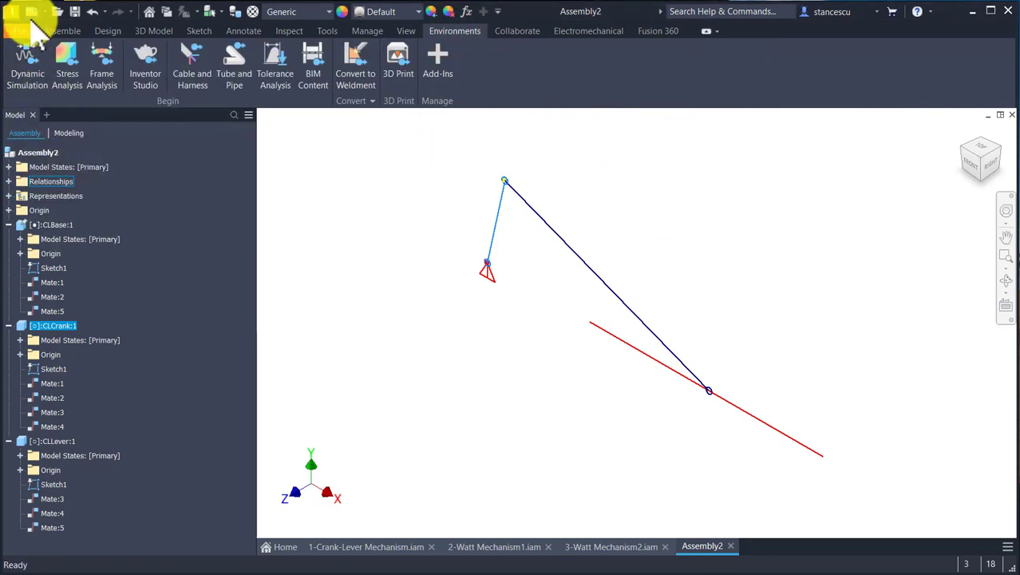
{"action": "left_click", "coordinate": [28, 50]}
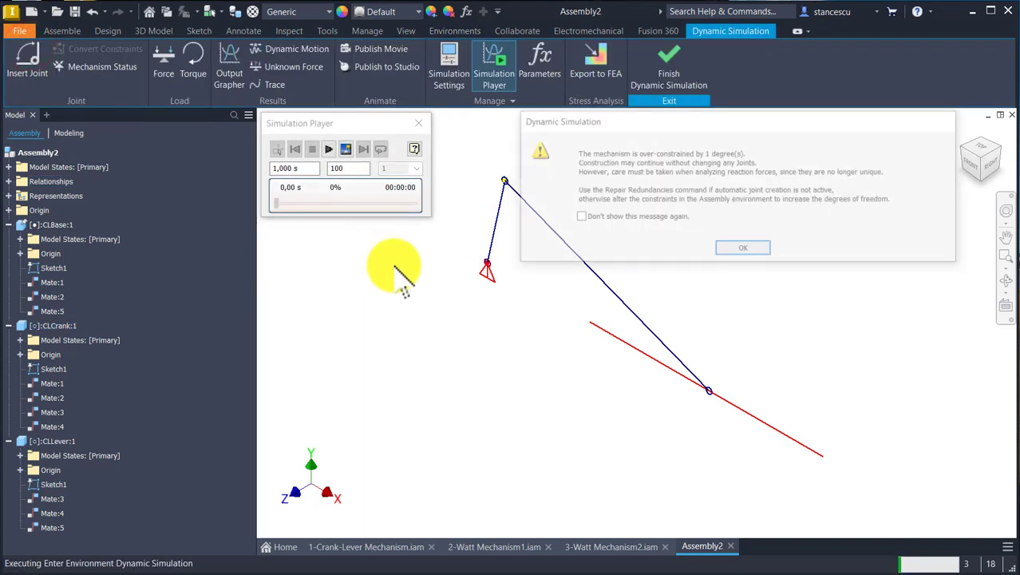
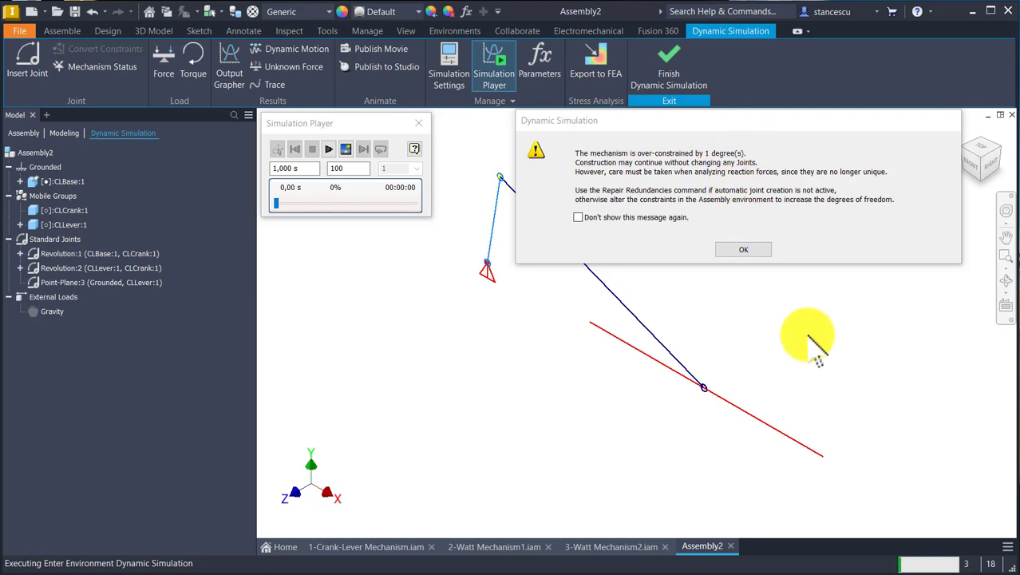
{"action": "left_click", "coordinate": [754, 251]}
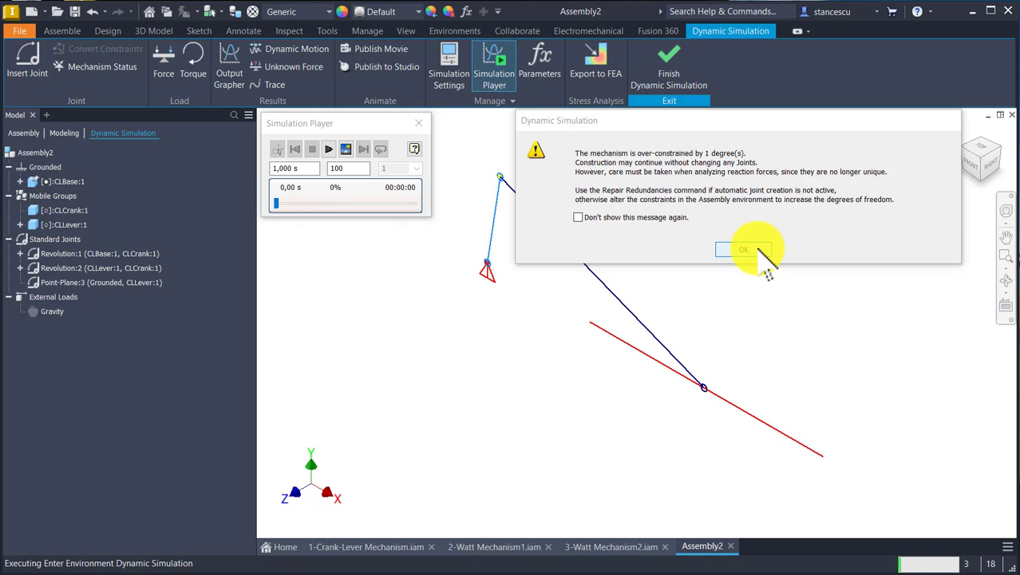
{"action": "left_click", "coordinate": [763, 249]}
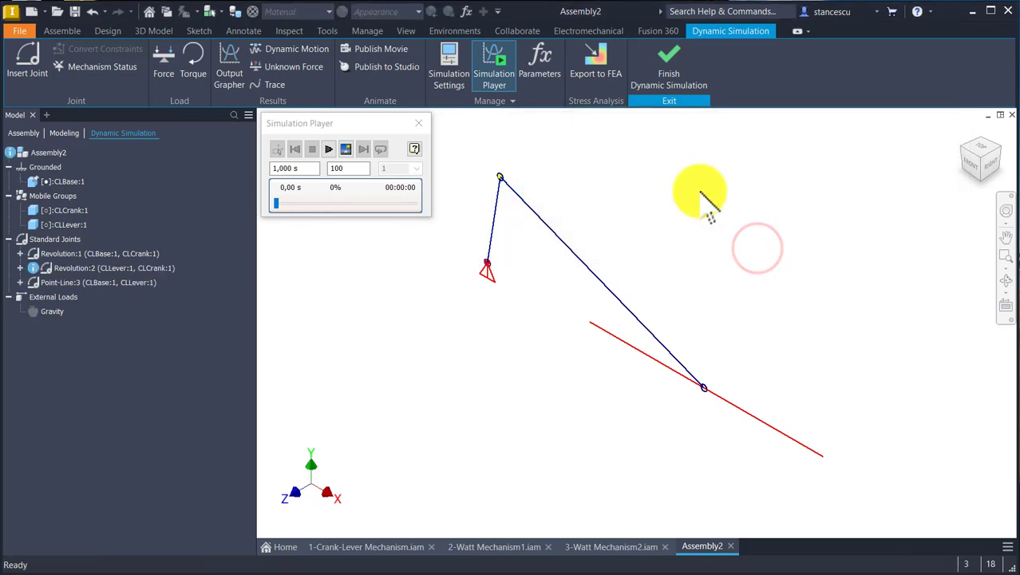
{"action": "left_click", "coordinate": [96, 70]}
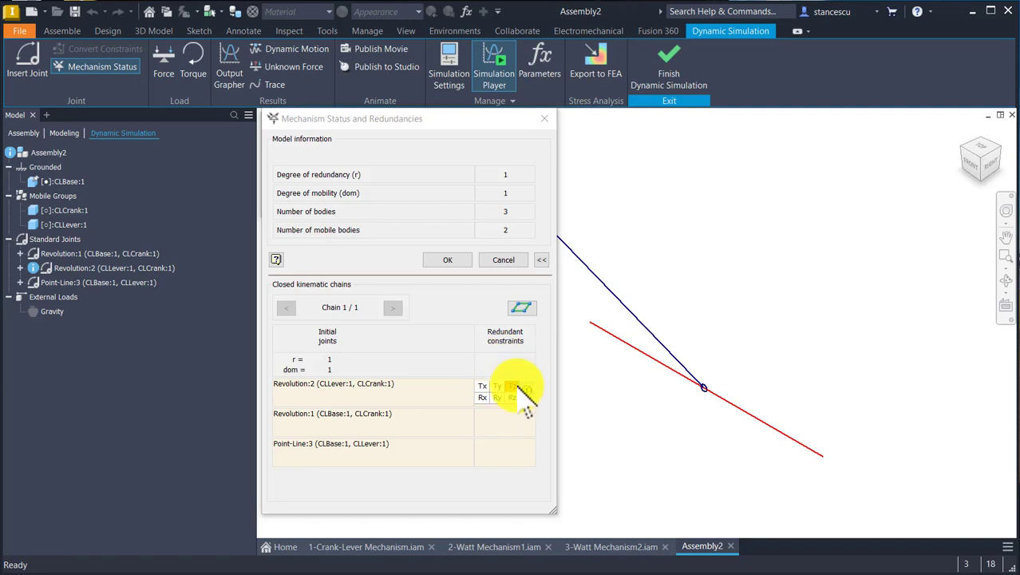
{"action": "left_click", "coordinate": [546, 120]}
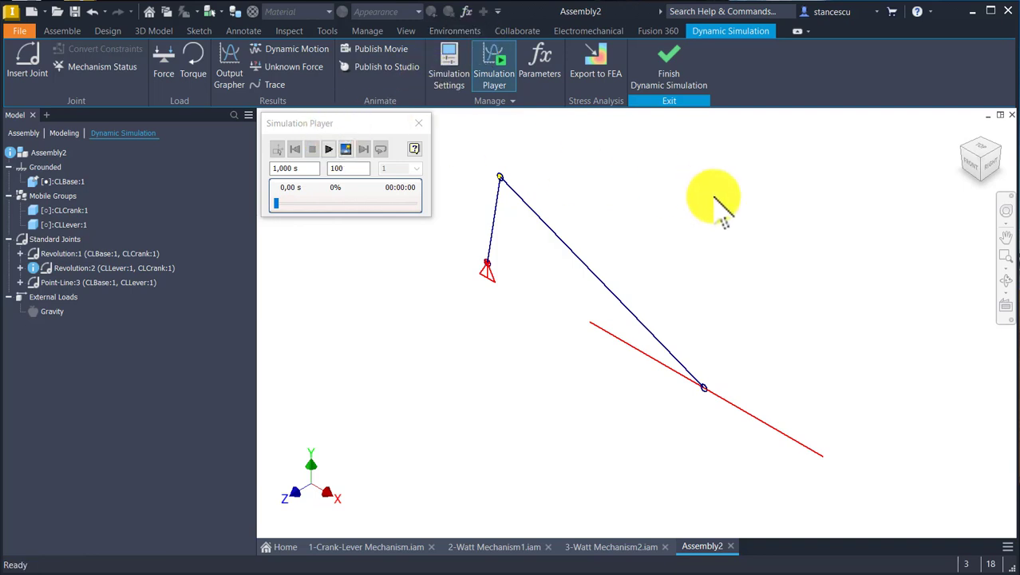
{"action": "left_click", "coordinate": [672, 68]}
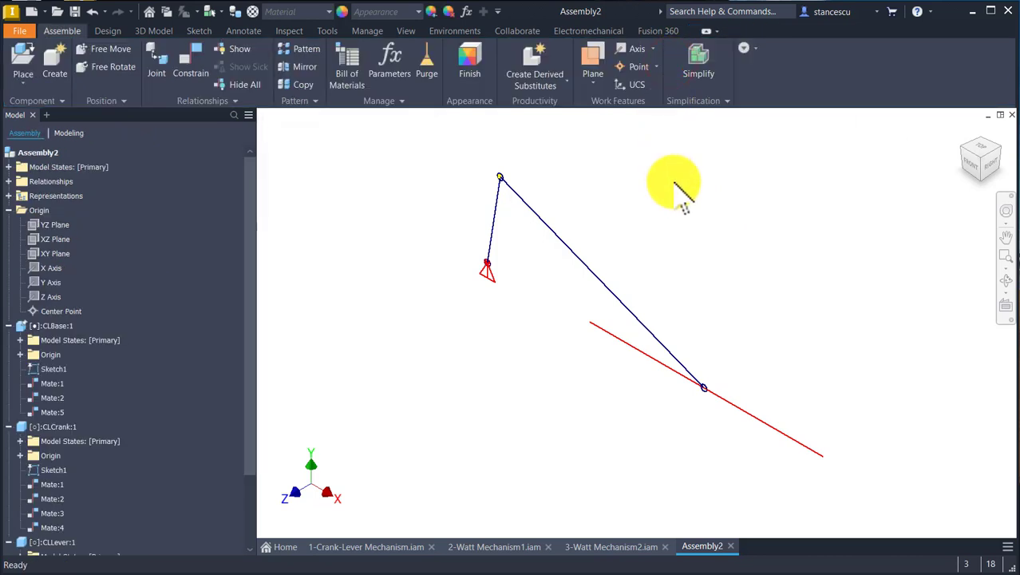
- Delete the Mate:5 constraint between the lever's far end and the base line, and pull the lever away from the line
{"action": "left_click", "coordinate": [51, 413]}
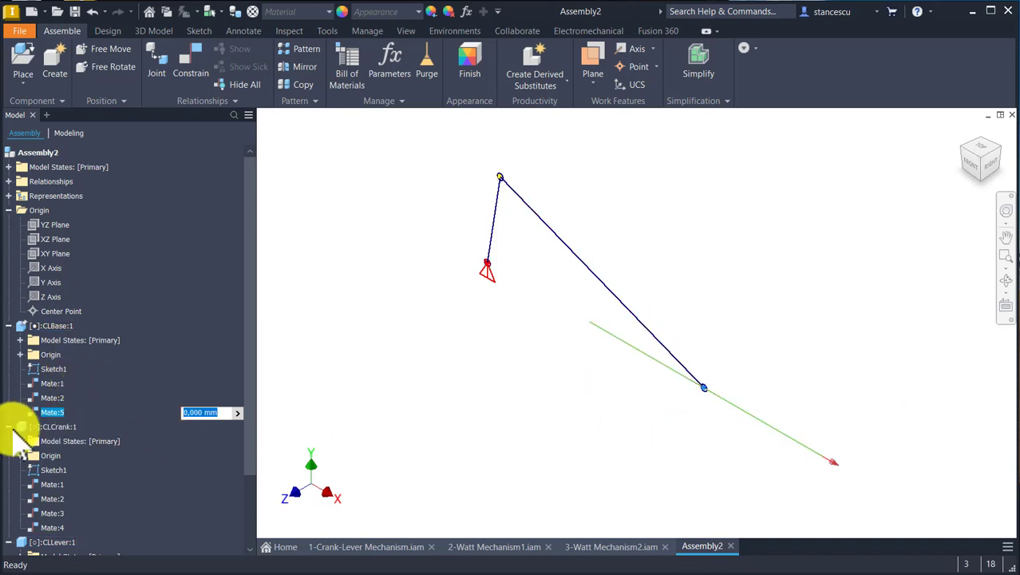
{"action": "right_click", "coordinate": [55, 417]}
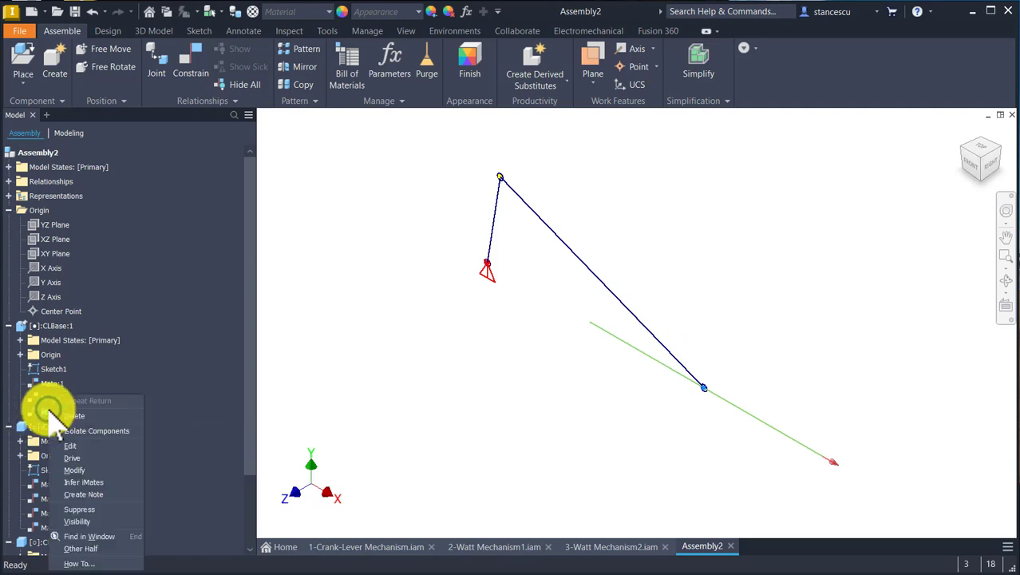
{"action": "left_click", "coordinate": [89, 549]}
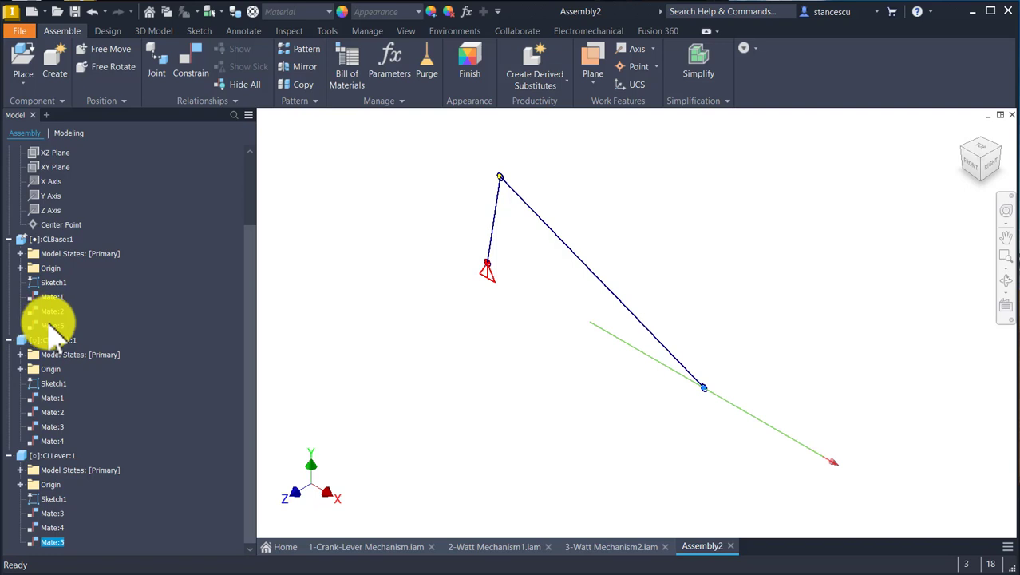
{"action": "right_click", "coordinate": [48, 542]}
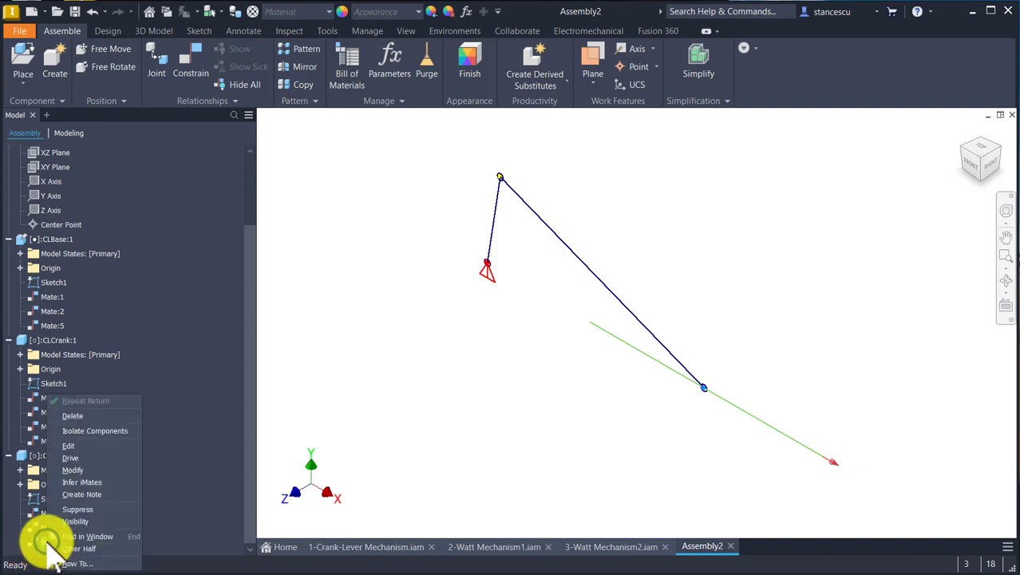
{"action": "left_click", "coordinate": [78, 416]}
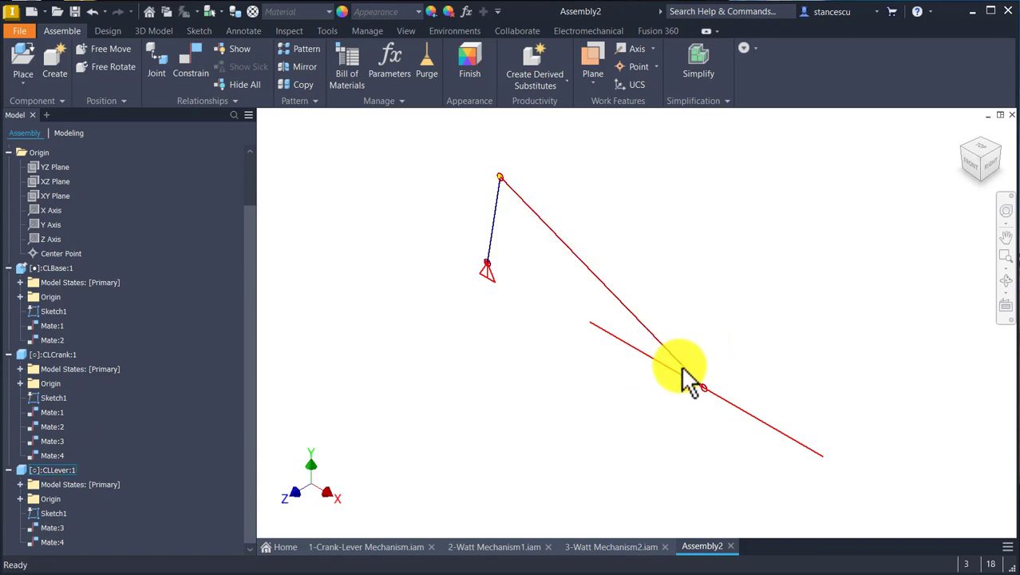
{"action": "left_click_drag", "start_coordinate": [679, 361], "coordinate": [736, 292]}
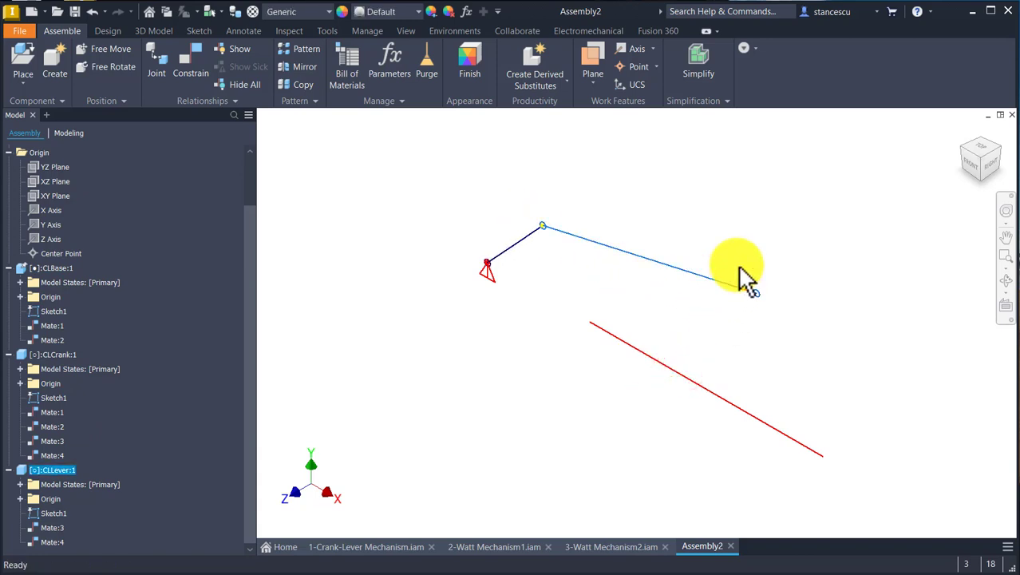
- Mate the center point of the lever's far end circle to the assembly's XZ Plane with zero offset
{"action": "left_click", "coordinate": [740, 257]}
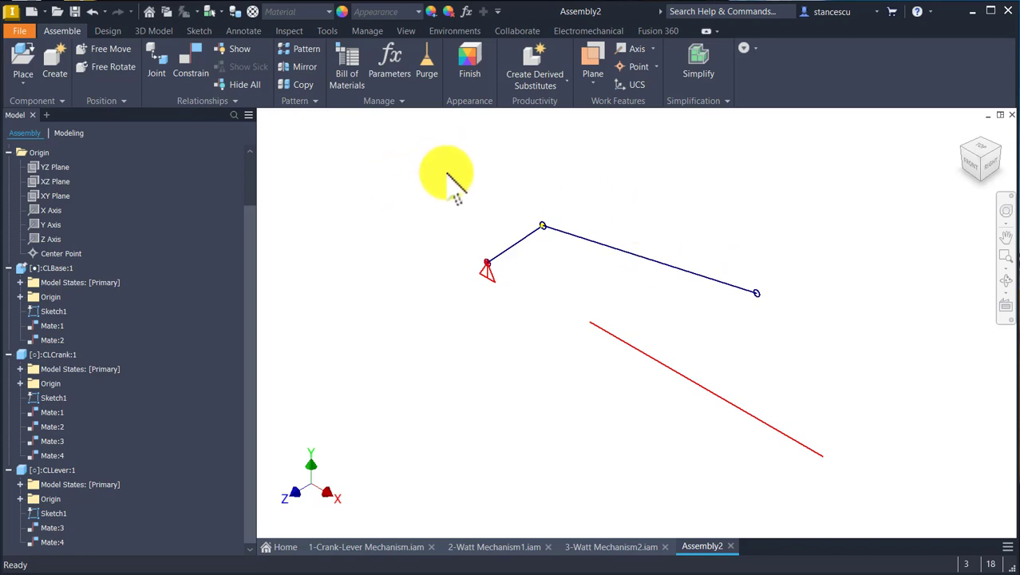
{"action": "left_click", "coordinate": [182, 67]}
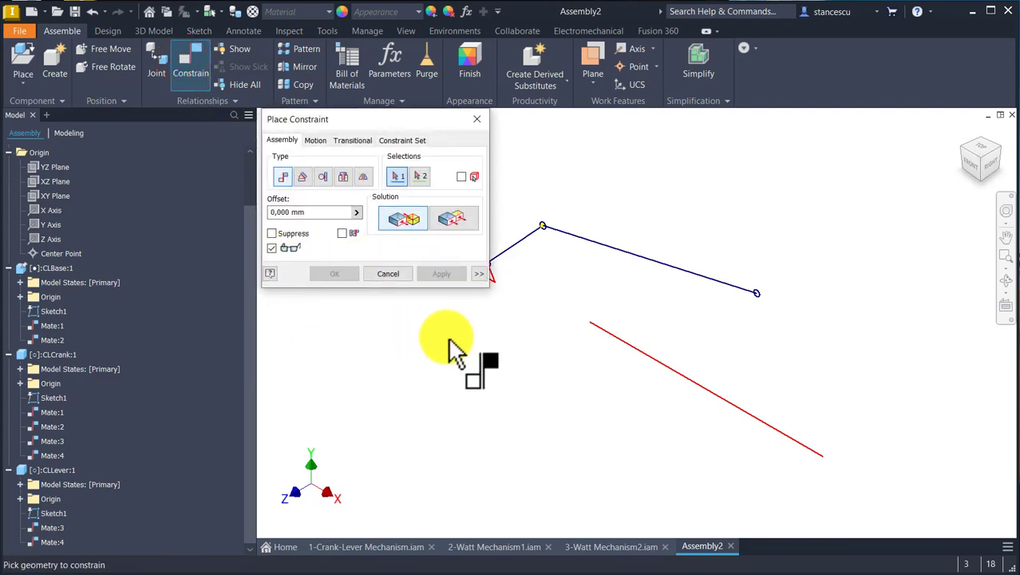
{"action": "scroll", "coordinate": [780, 311], "scroll_direction": "up", "scroll_amount": 2}
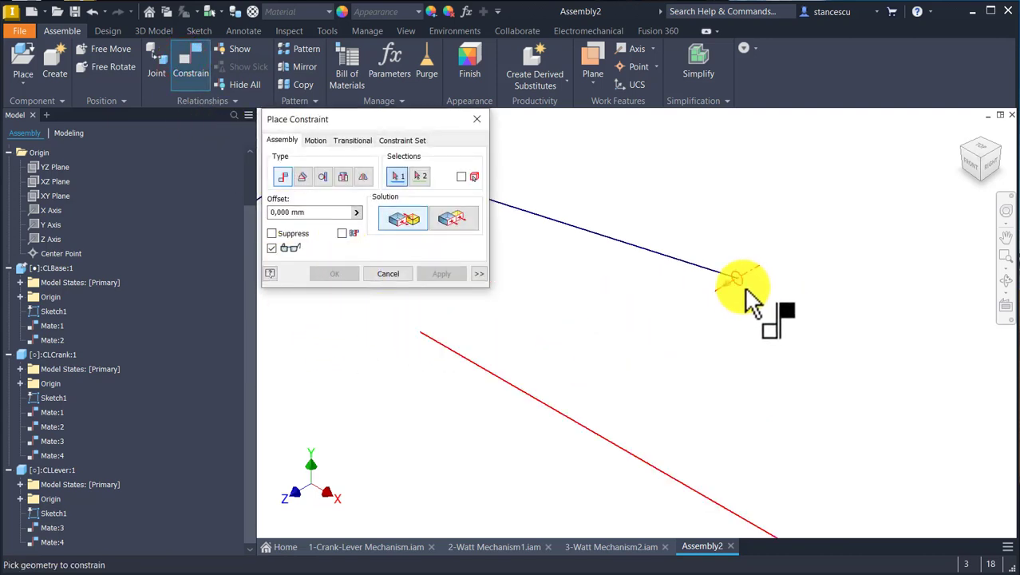
{"action": "scroll", "coordinate": [742, 287], "scroll_direction": "up", "scroll_amount": 2}
{"action": "scroll", "coordinate": [716, 264], "scroll_direction": "up", "scroll_amount": 2}
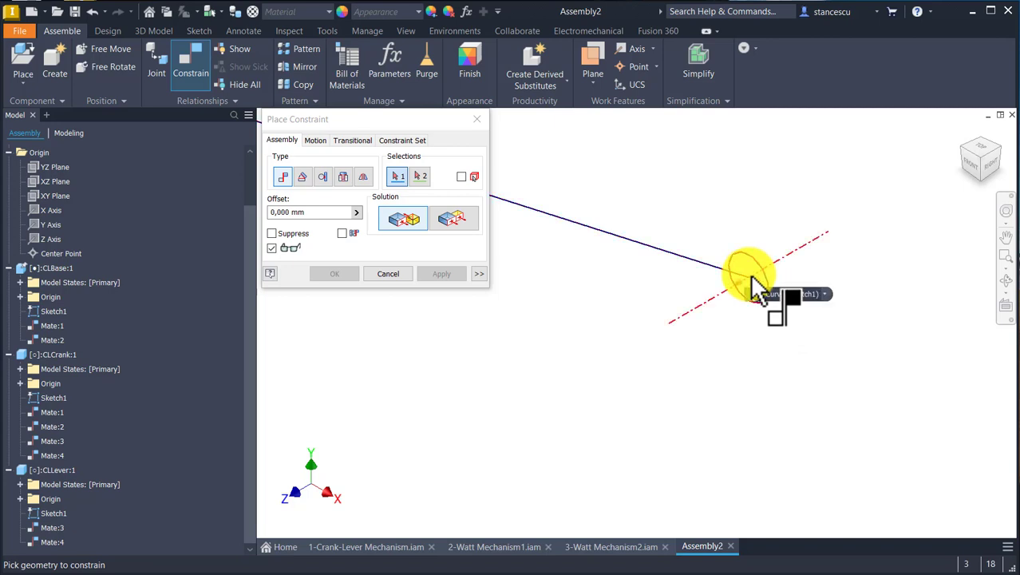
{"action": "left_click", "coordinate": [826, 294]}
{"action": "left_click", "coordinate": [799, 322]}
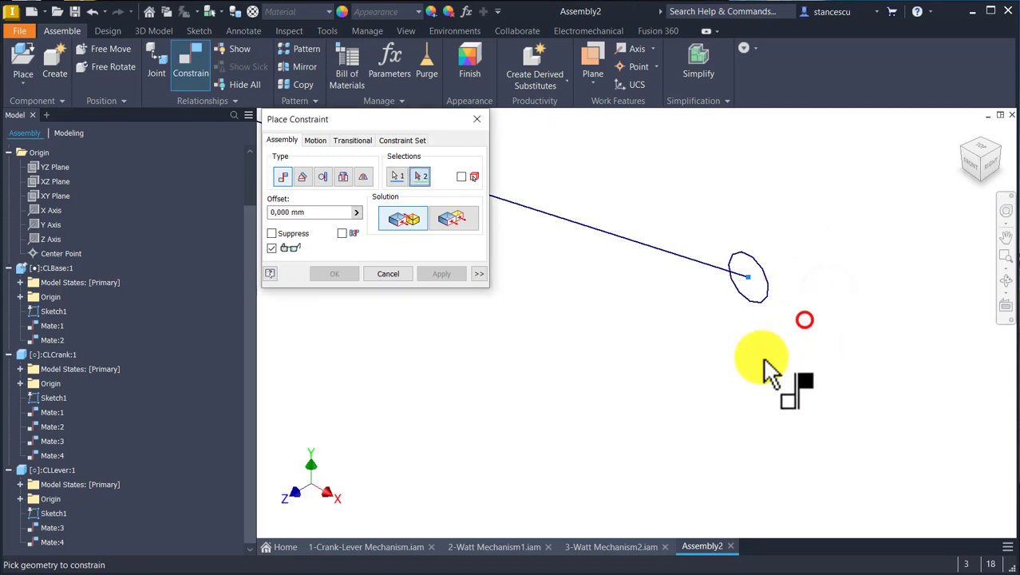
{"action": "middle_click_drag", "start_coordinate": [679, 415], "coordinate": [713, 341]}
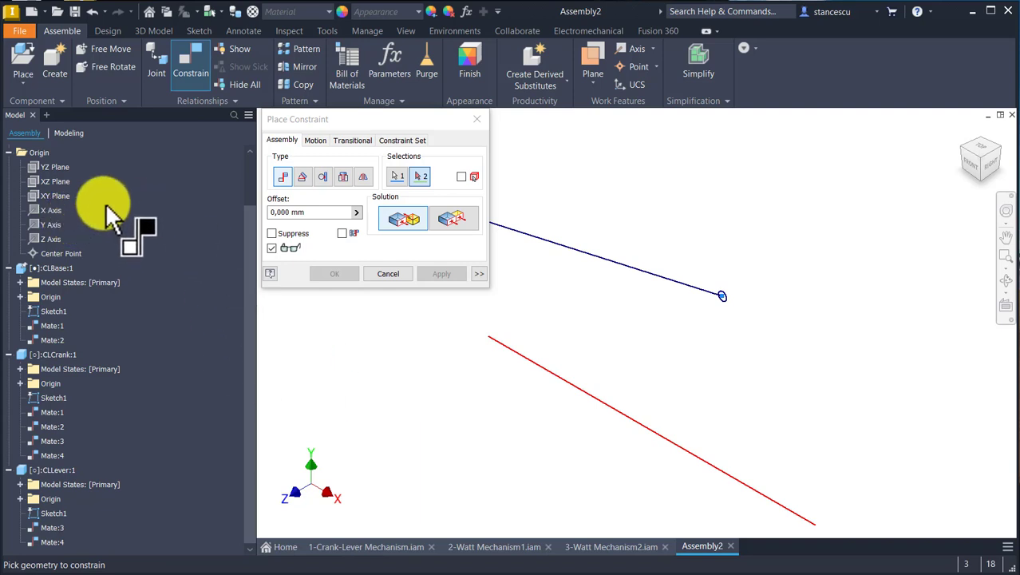
{"action": "scroll", "coordinate": [48, 191], "scroll_direction": "up", "scroll_amount": 2}
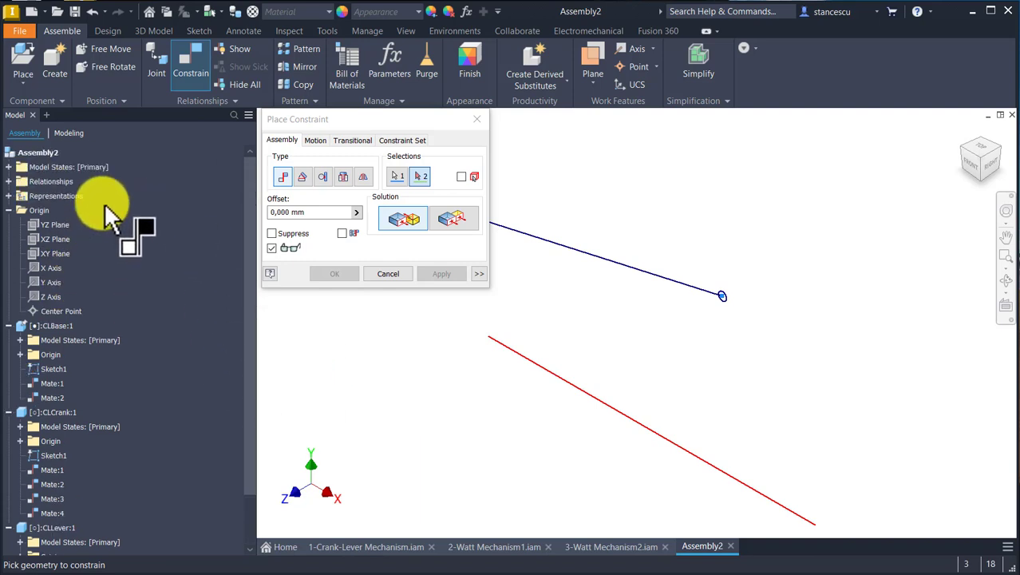
{"action": "left_click", "coordinate": [64, 237]}
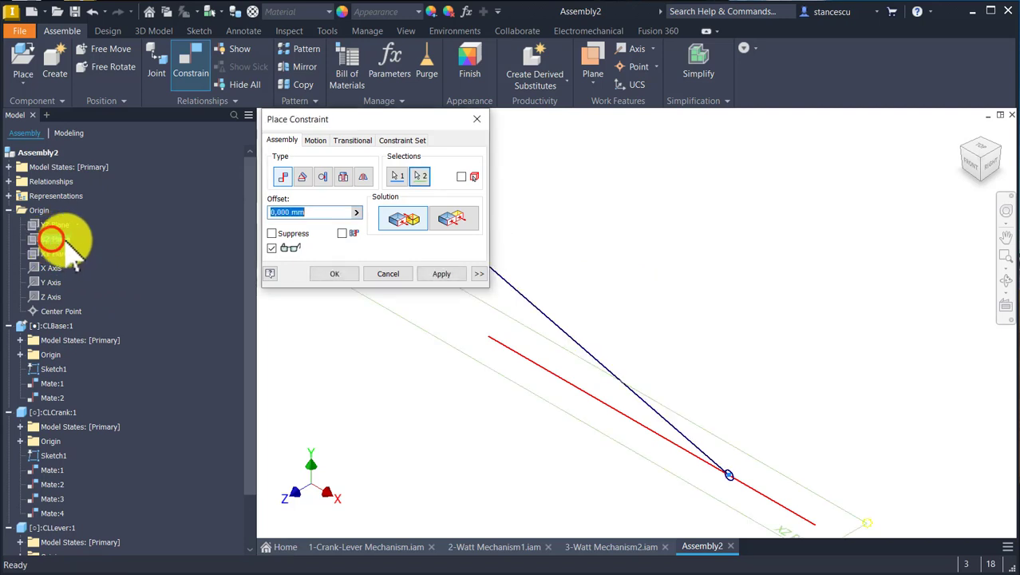
{"action": "left_click", "coordinate": [335, 274]}
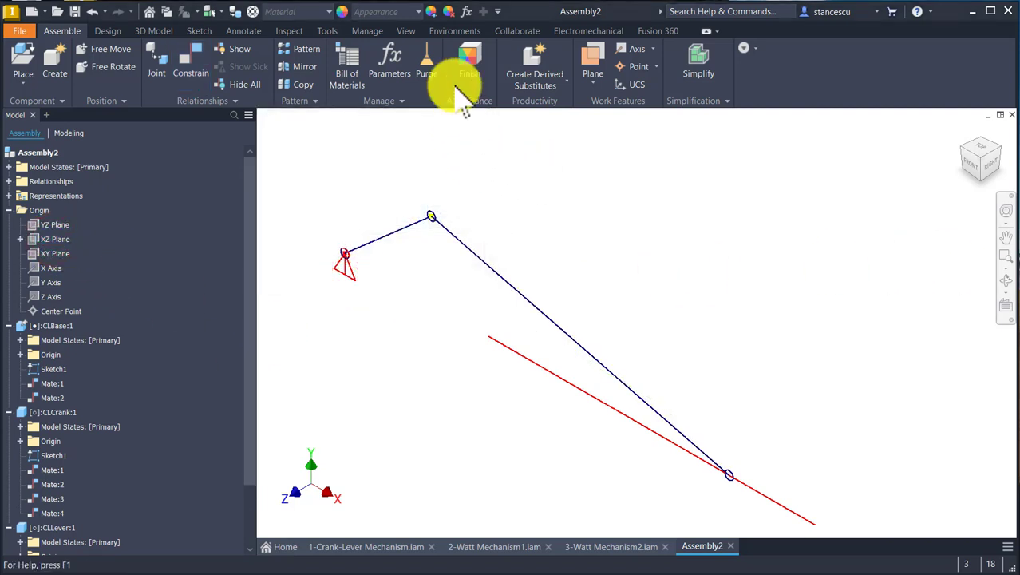
- Enter the Dynamic Simulation environment and inspect the standard joint between the lever and the grounded group
{"action": "left_click", "coordinate": [465, 31]}
{"action": "left_click", "coordinate": [29, 64]}
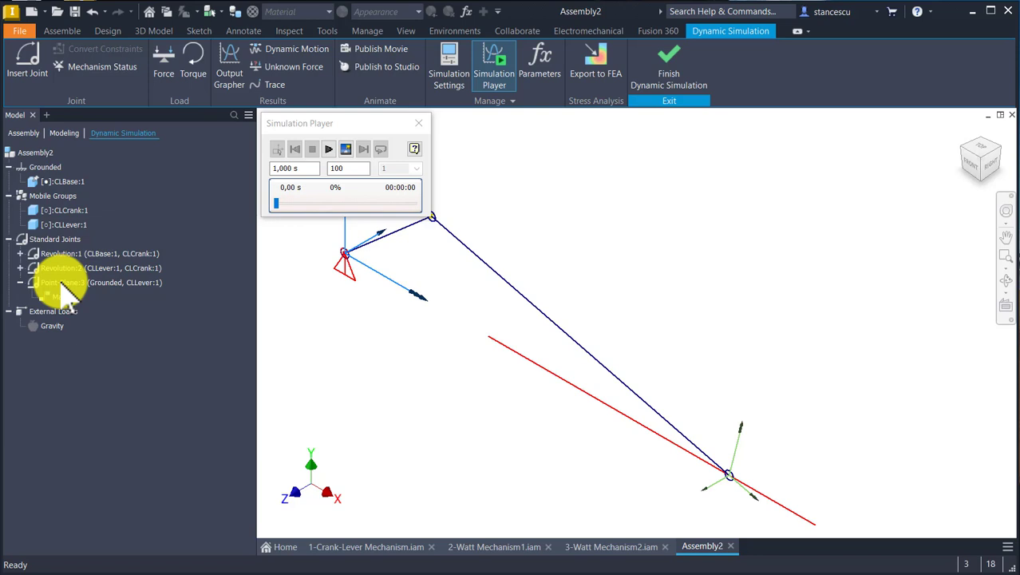
{"action": "left_click", "coordinate": [638, 212]}
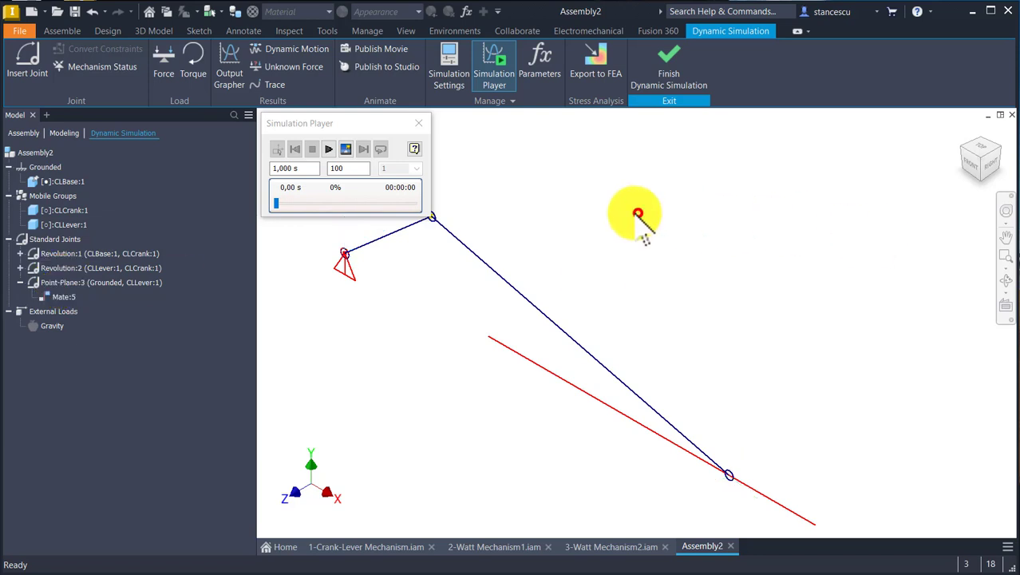
{"action": "key", "text": "Num_Lock"}
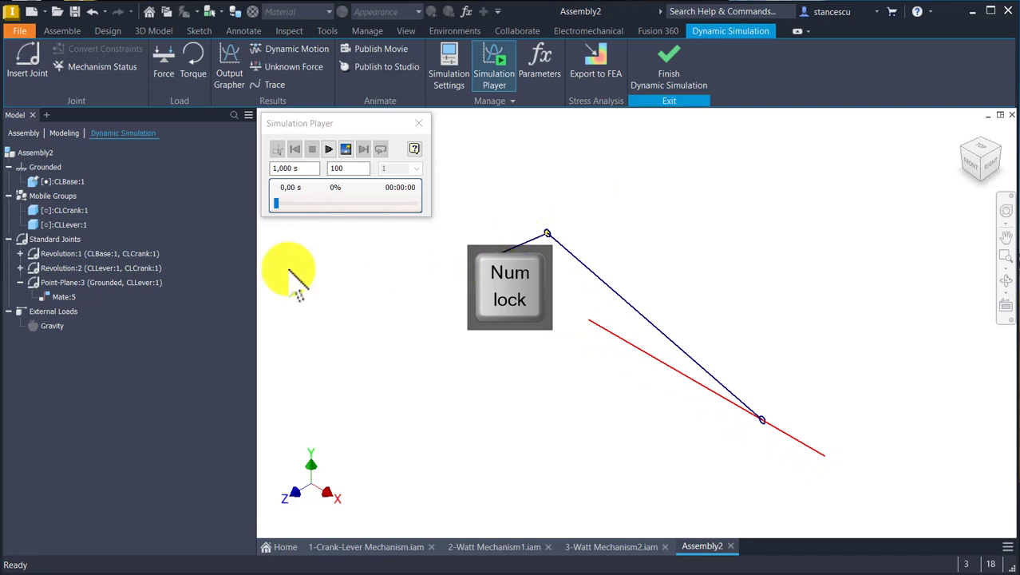
- Run the simulation for 1 s with no gravity defined, rewind it and return to construction mode
{"action": "left_click", "coordinate": [329, 149]}
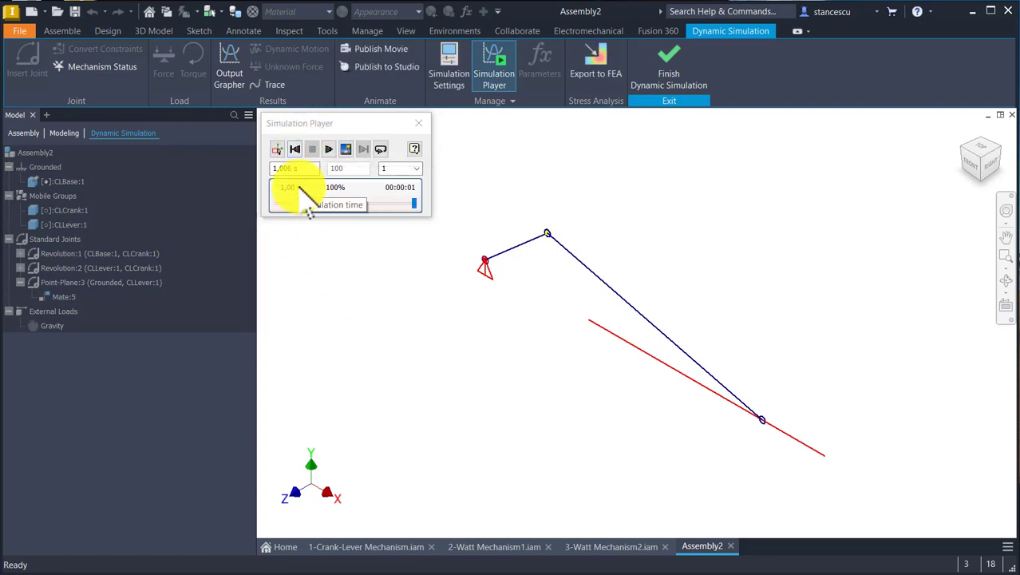
{"action": "left_click", "coordinate": [294, 150]}
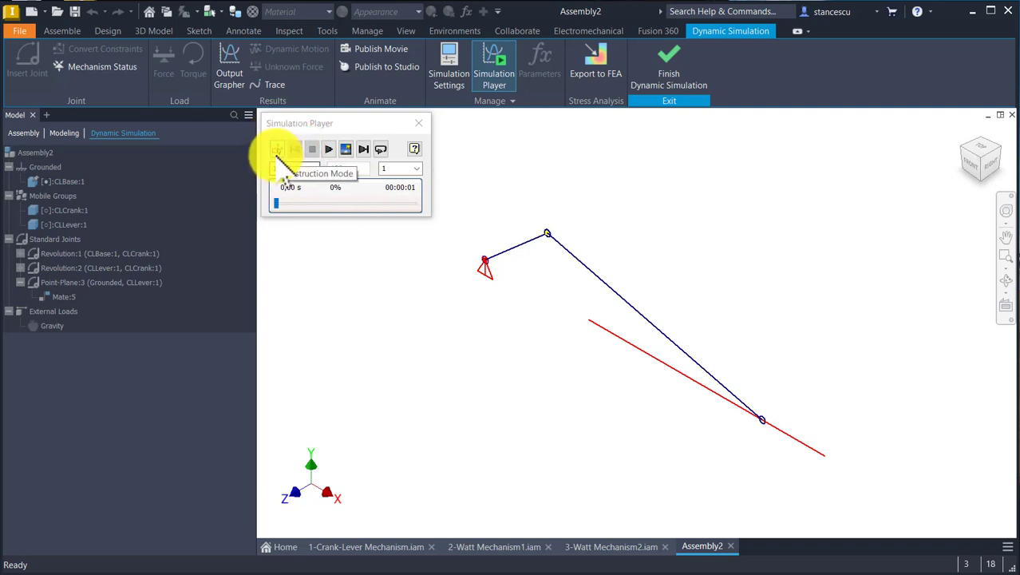
{"action": "left_click", "coordinate": [277, 150]}
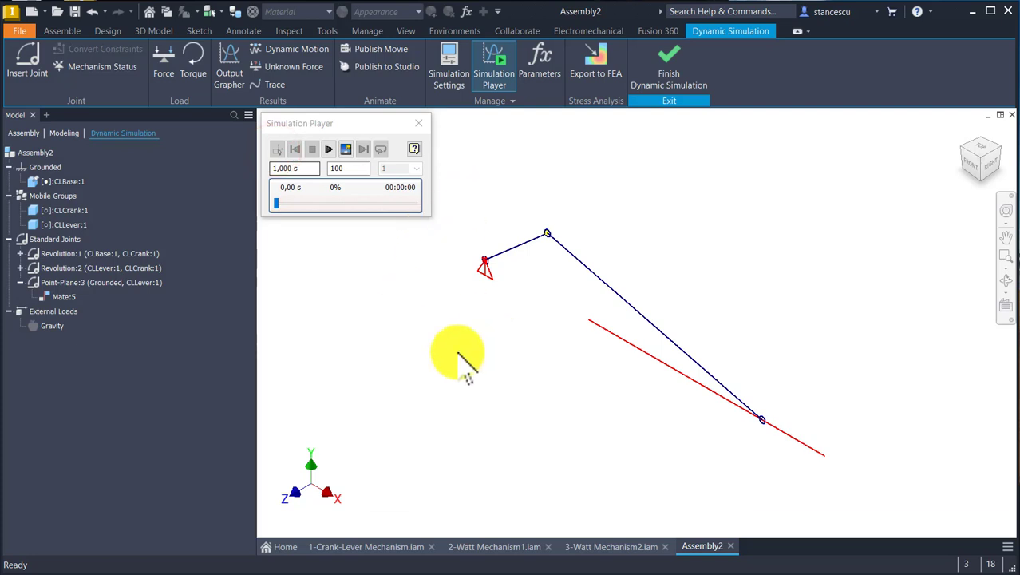
- Define gravity by vector components, reusing the default entity value of 9810 mm/s^2 for g[Y]
{"action": "double_click", "coordinate": [34, 328]}
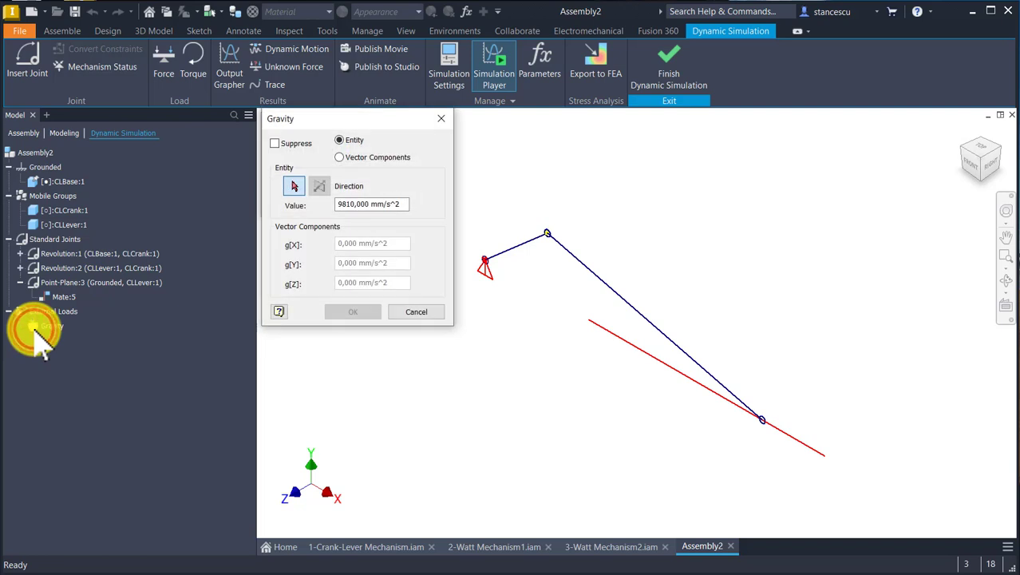
{"action": "left_click", "coordinate": [339, 157]}
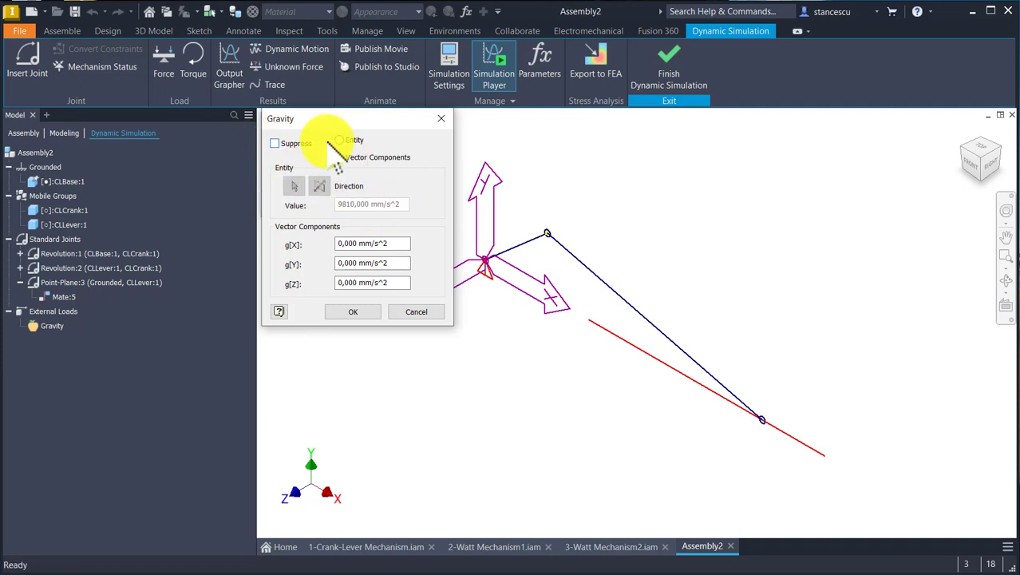
{"action": "left_click", "coordinate": [339, 140]}
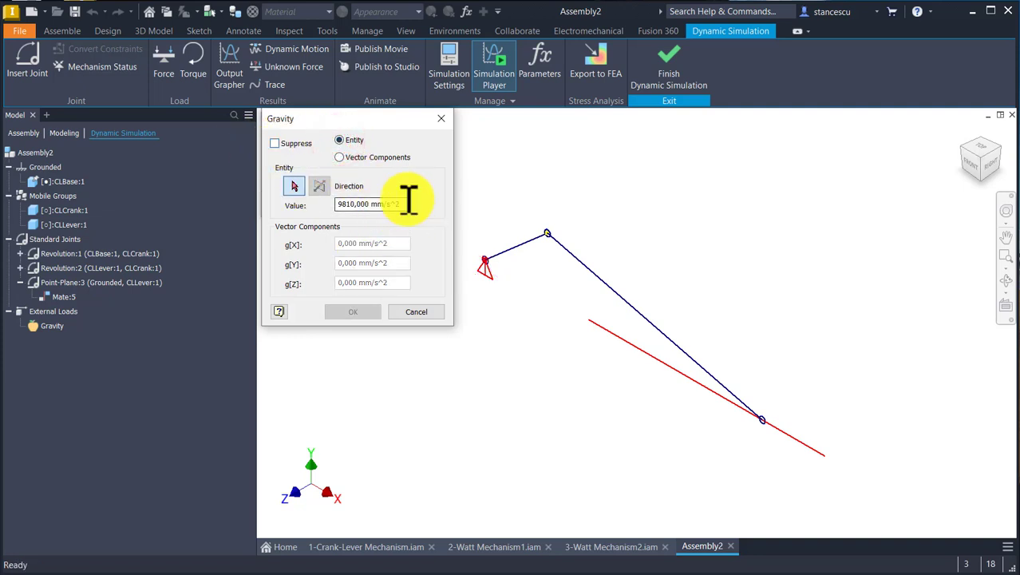
{"action": "left_click_drag", "start_coordinate": [405, 199], "coordinate": [352, 200]}
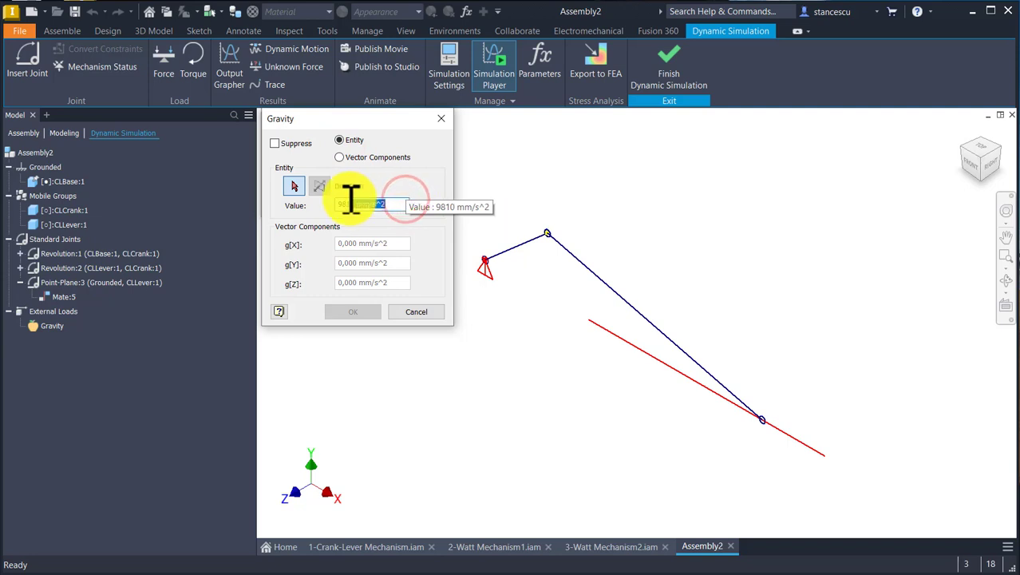
{"action": "key", "text": "shift+Home"}
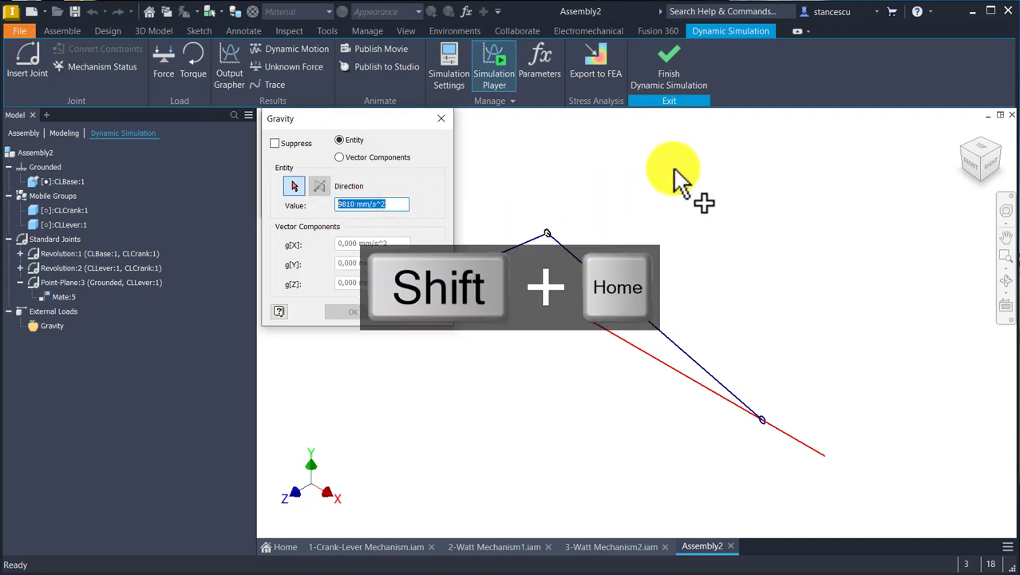
{"action": "key", "text": "ctrl+c"}
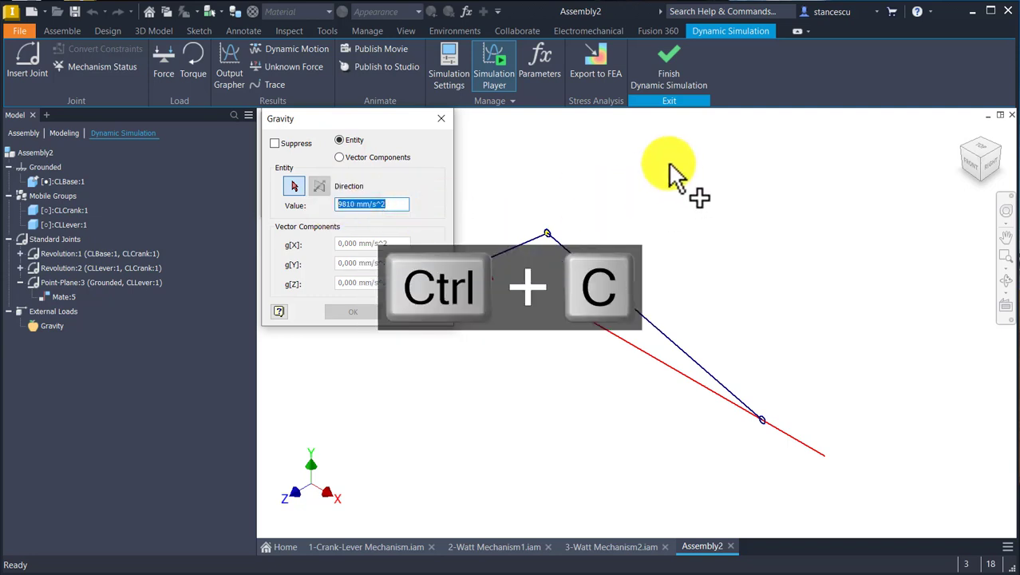
{"action": "left_click", "coordinate": [369, 157]}
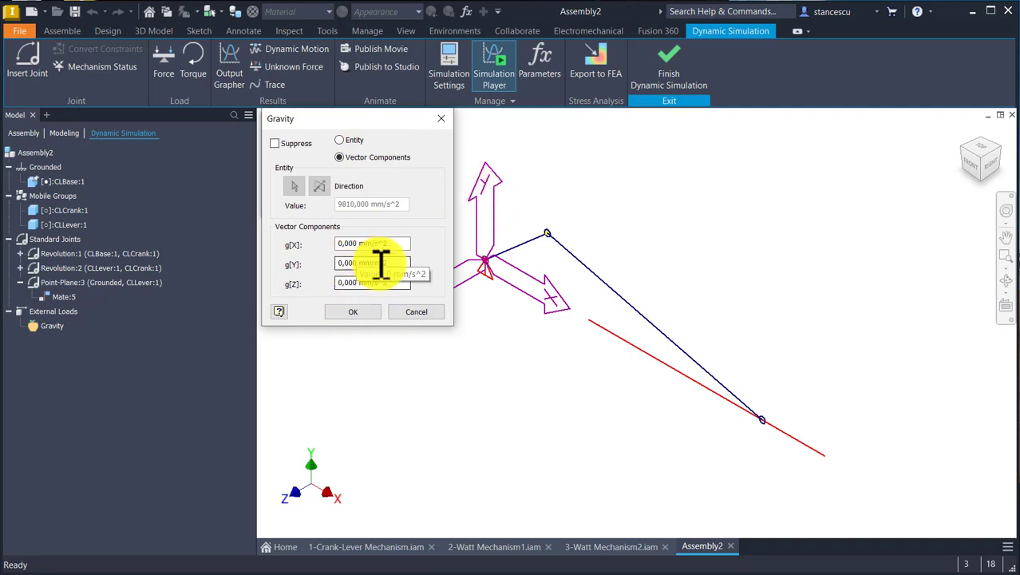
{"action": "left_click_drag", "start_coordinate": [392, 263], "coordinate": [284, 275]}
{"action": "key", "text": "shift+Home"}
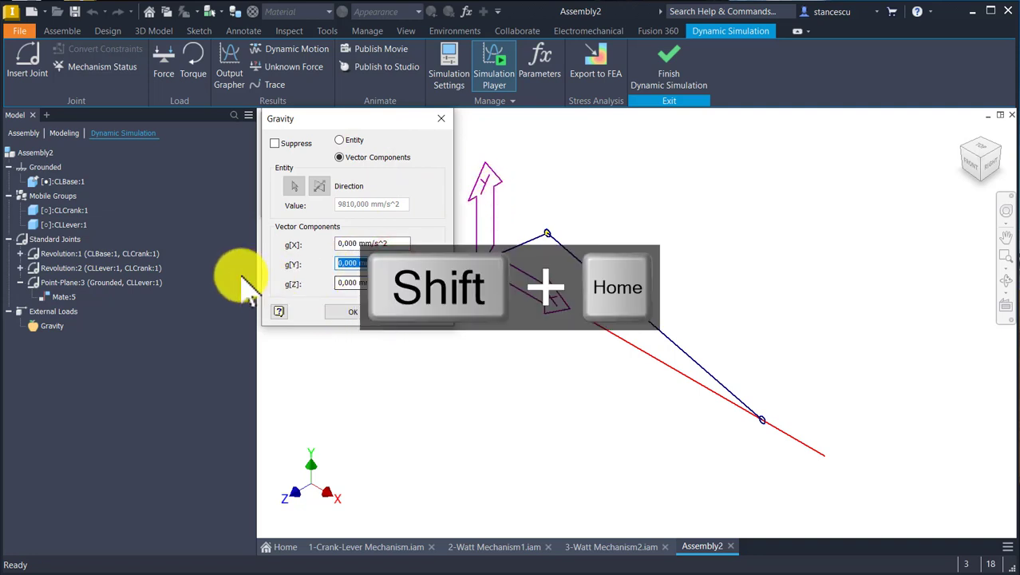
{"action": "key", "text": "ctrl+v"}
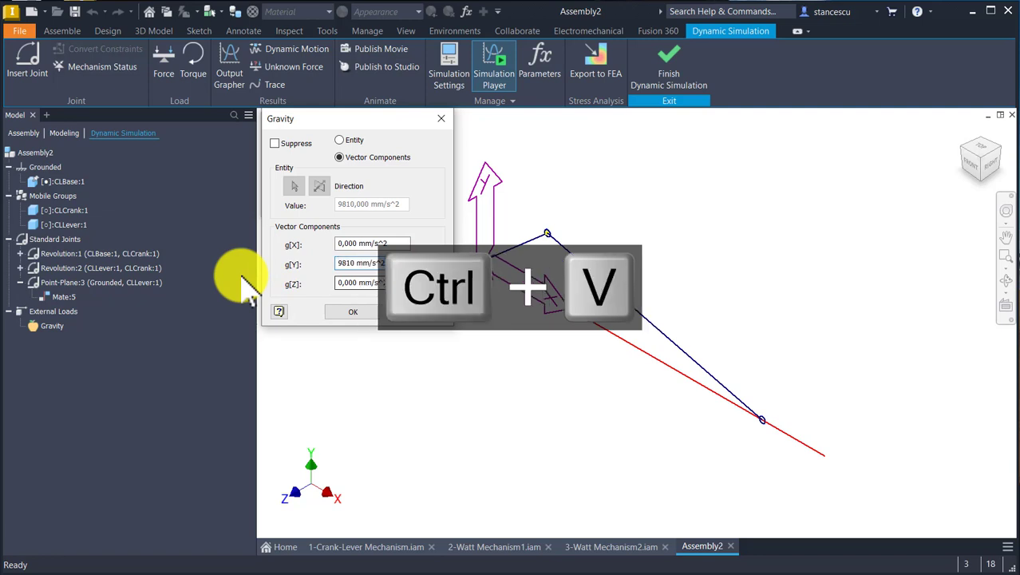
{"action": "left_click", "coordinate": [351, 309]}
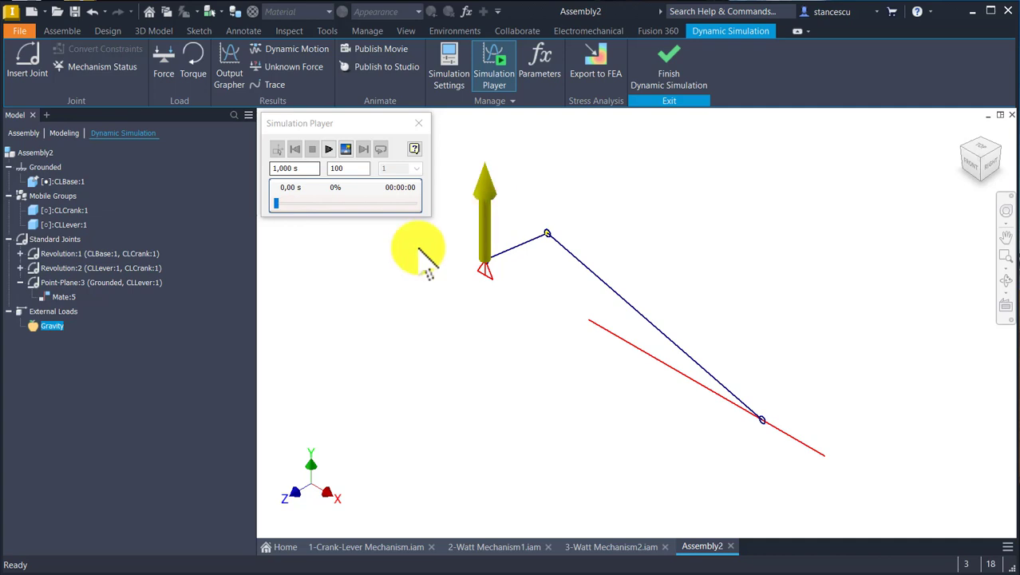
- Reverse the gravity direction by setting the g[Y] component to -9810 mm/s^2, and clear the selection
{"action": "left_click", "coordinate": [30, 326]}
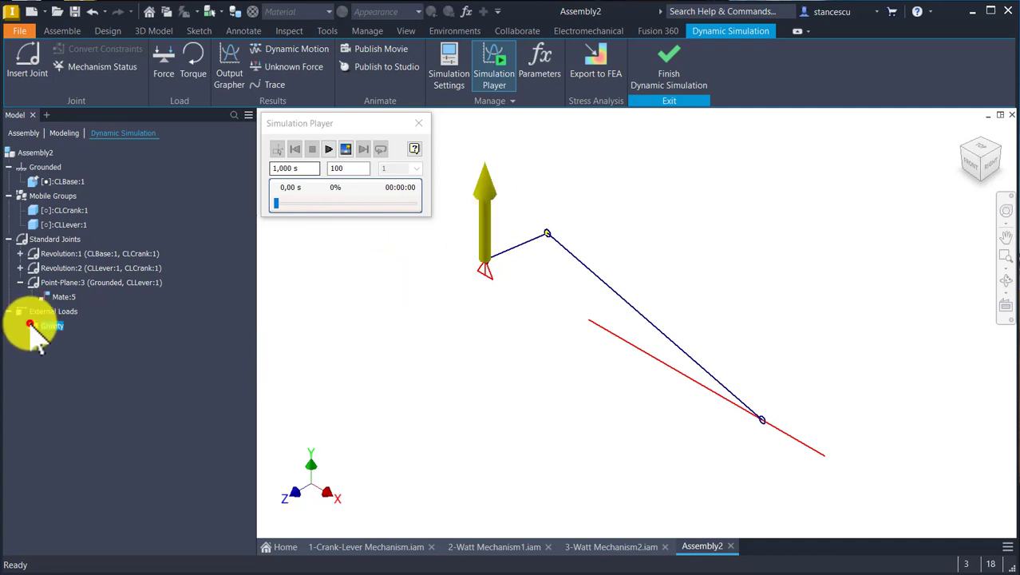
{"action": "double_click", "coordinate": [30, 326]}
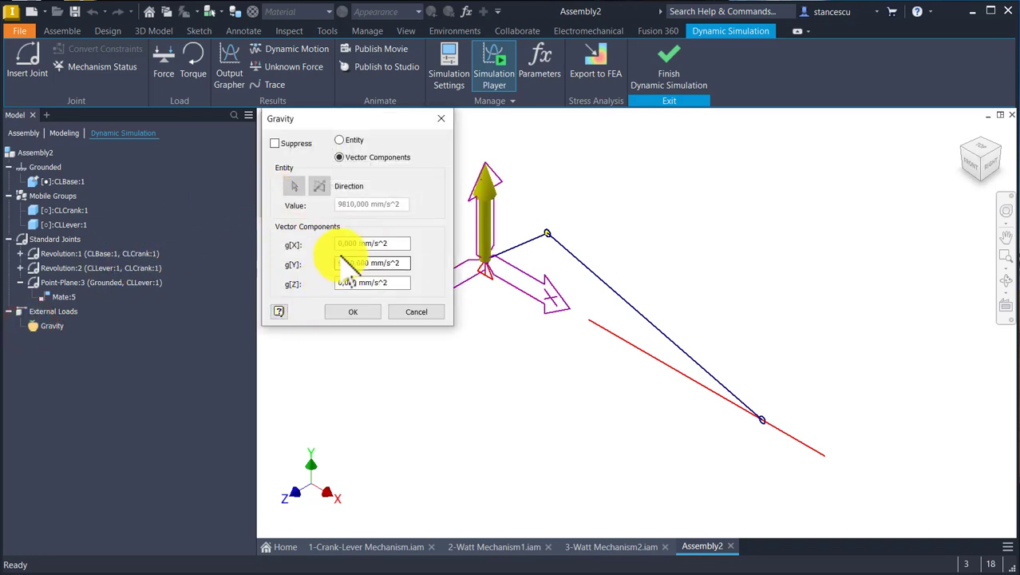
{"action": "left_click", "coordinate": [403, 263]}
{"action": "key", "text": "shift+Home"}
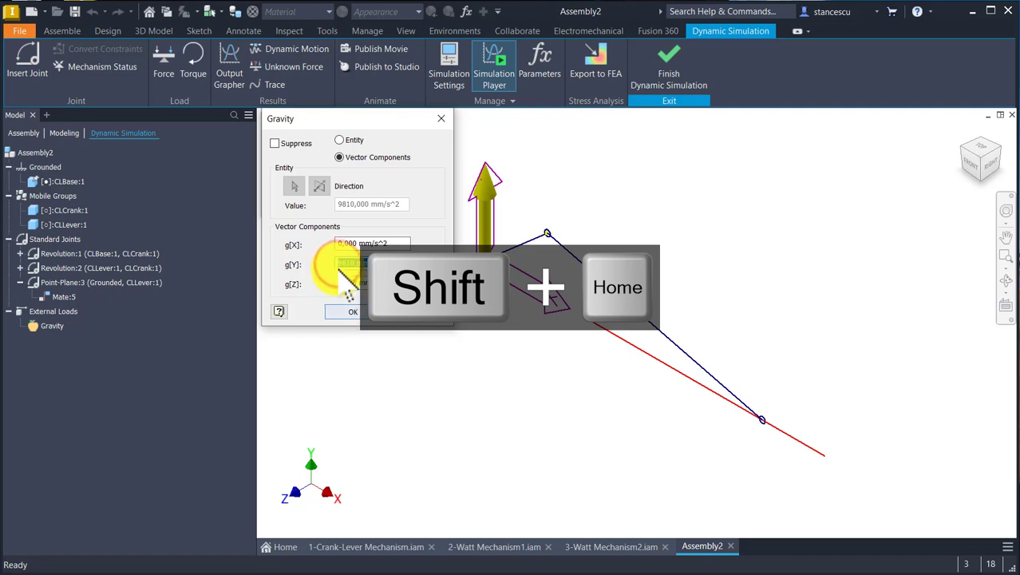
{"action": "key", "text": "Left"}
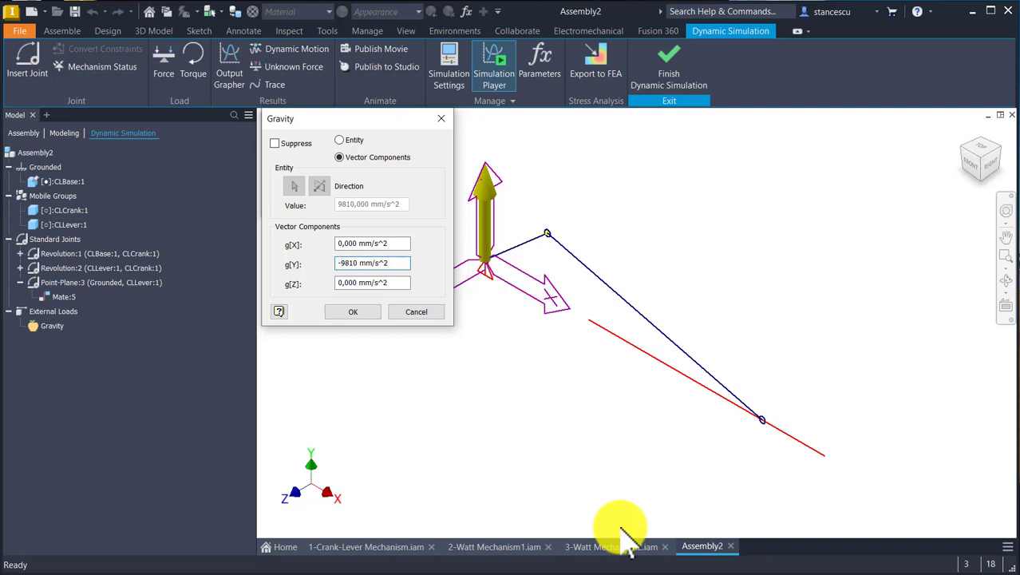
{"action": "left_click", "coordinate": [351, 311]}
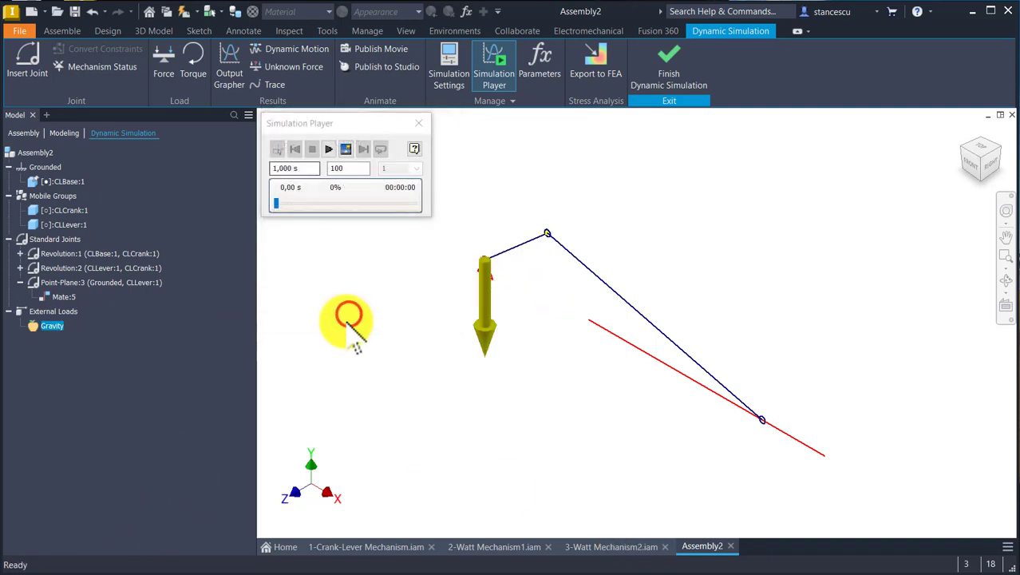
{"action": "left_click", "coordinate": [35, 152]}
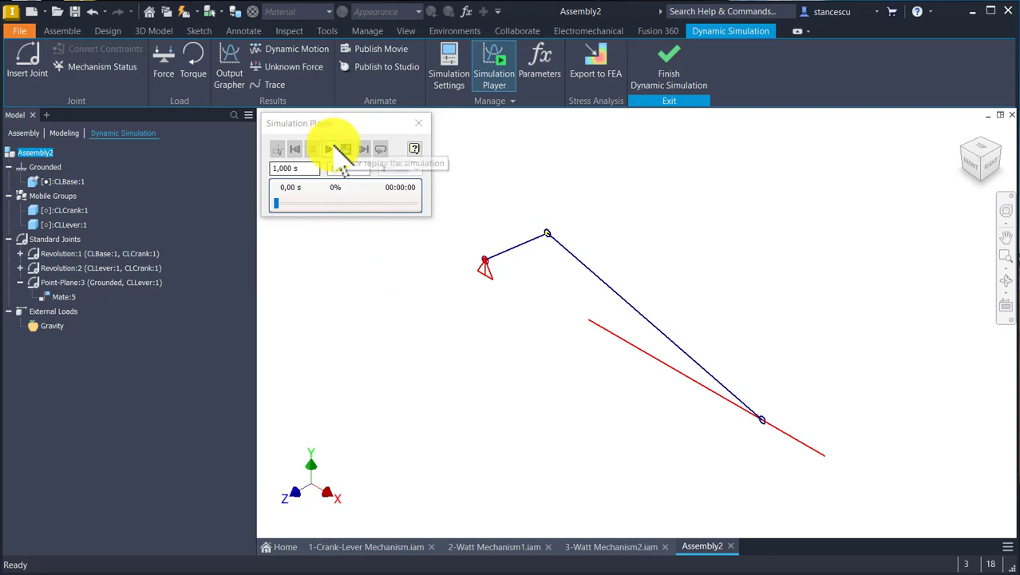
- Run the 1 s simulation under downward gravity, rewind it and return to construction mode
{"action": "left_click", "coordinate": [329, 149]}
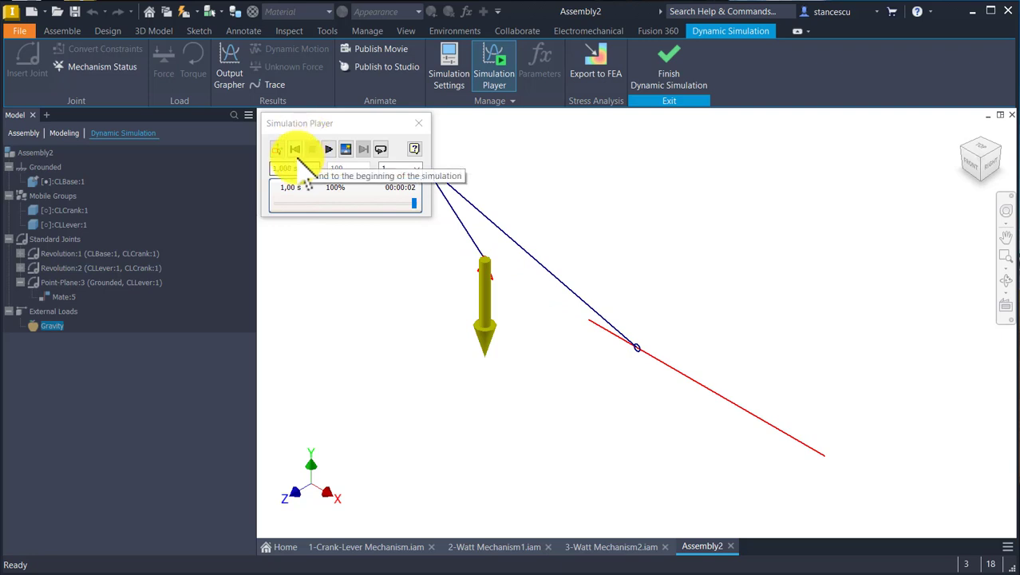
{"action": "left_click", "coordinate": [295, 150]}
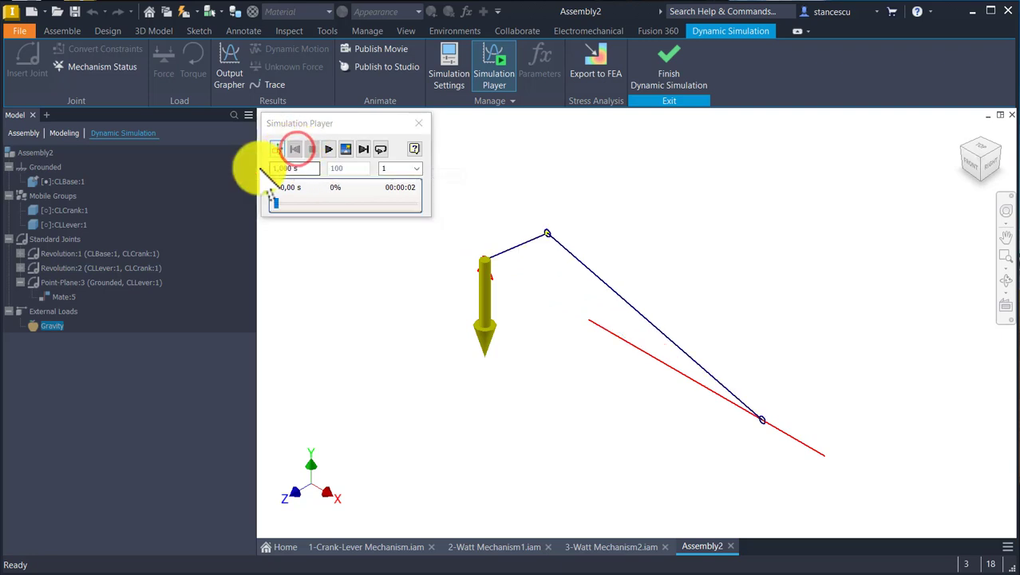
{"action": "left_click", "coordinate": [277, 150]}
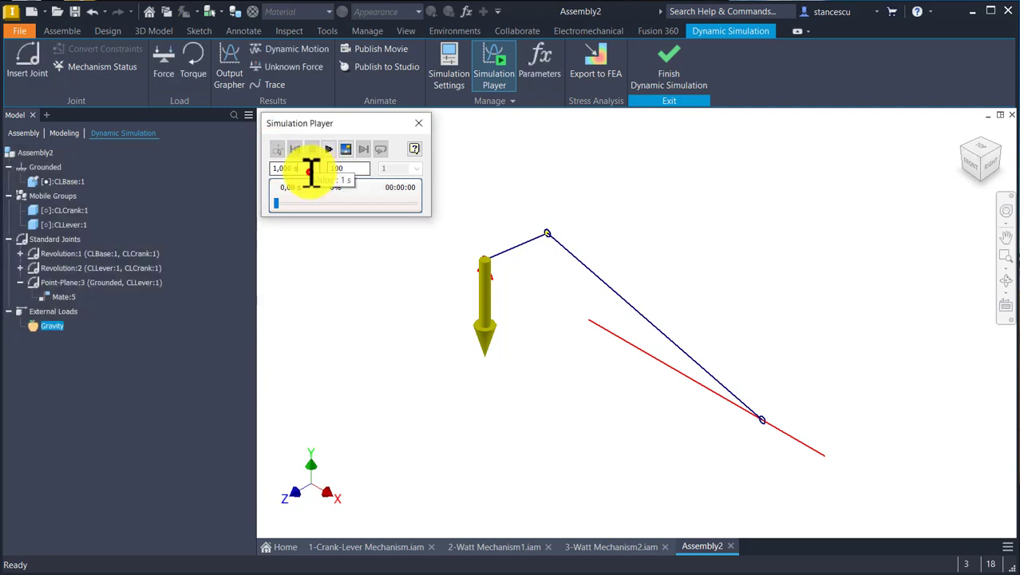
- Set the simulation's final time to 10 s, run it fully under gravity, rewind it and return to construction mode
{"action": "left_click", "coordinate": [307, 169]}
{"action": "key", "text": "shift+Home"}
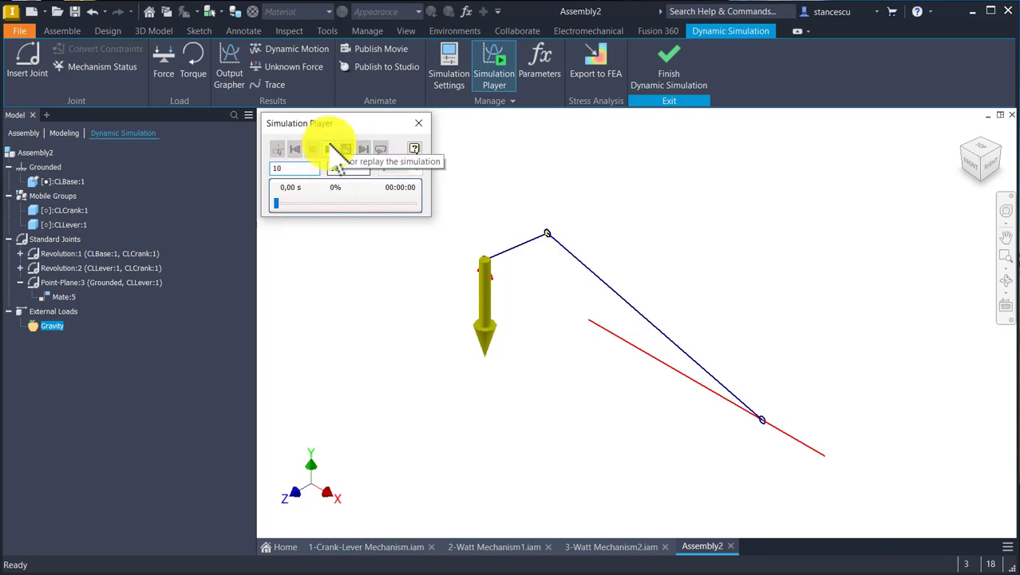
{"action": "left_click", "coordinate": [329, 149]}
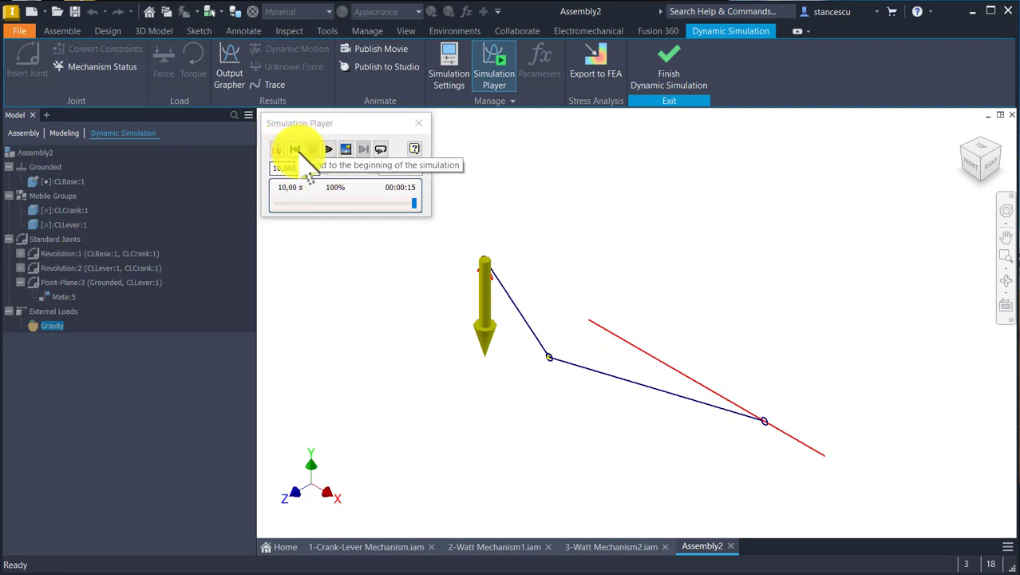
{"action": "left_click", "coordinate": [294, 149]}
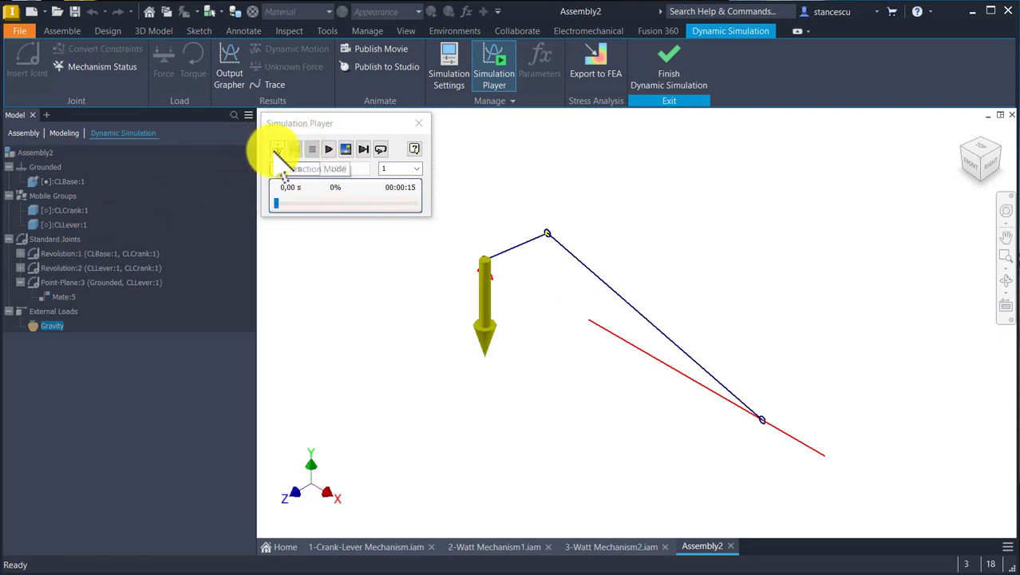
{"action": "left_click", "coordinate": [277, 150]}
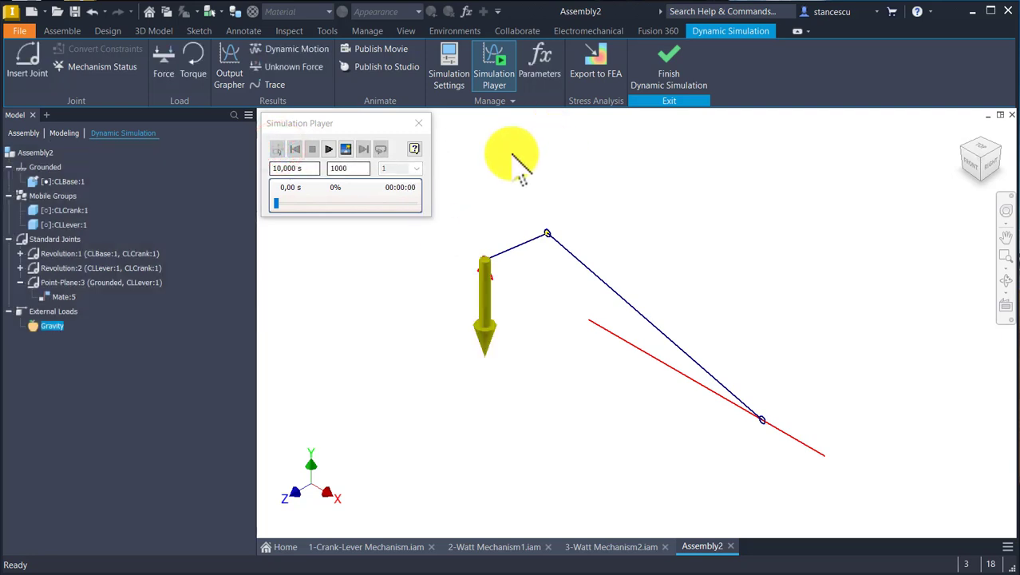
- Remove the gravity load by setting its g[Y] vector component to 0 mm/s^2
{"action": "left_click", "coordinate": [42, 154]}
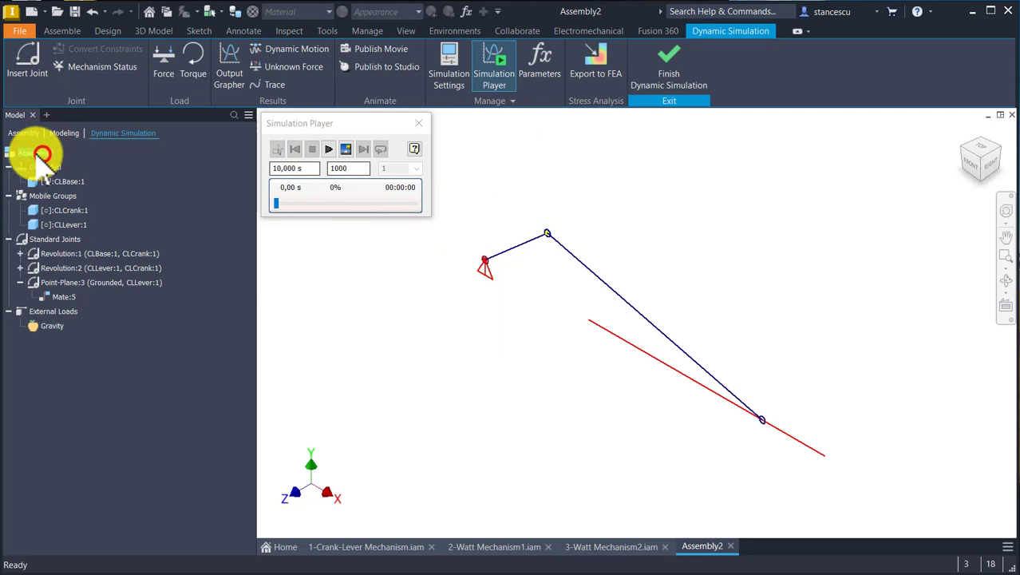
{"action": "left_click", "coordinate": [53, 326]}
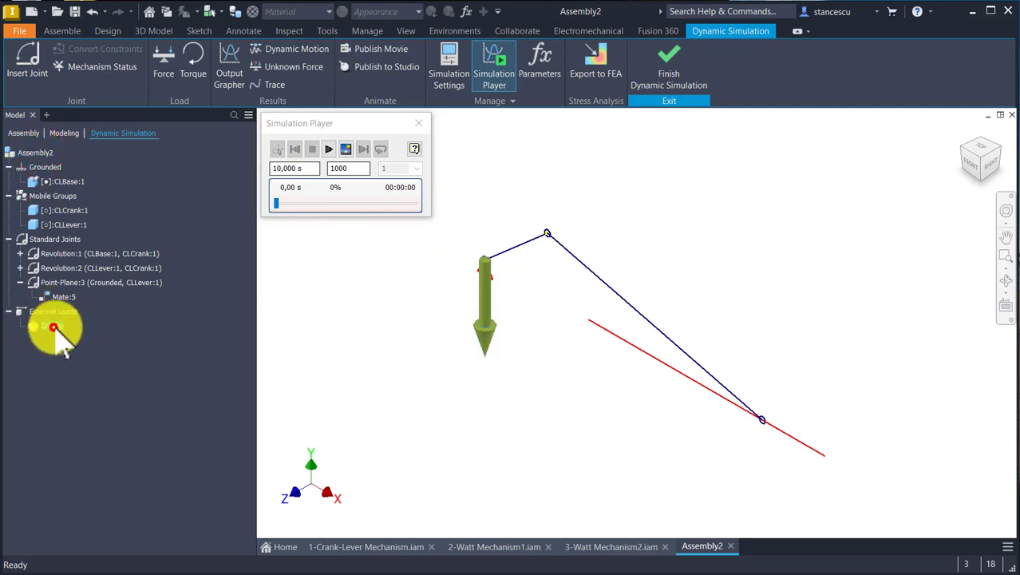
{"action": "right_click", "coordinate": [53, 327]}
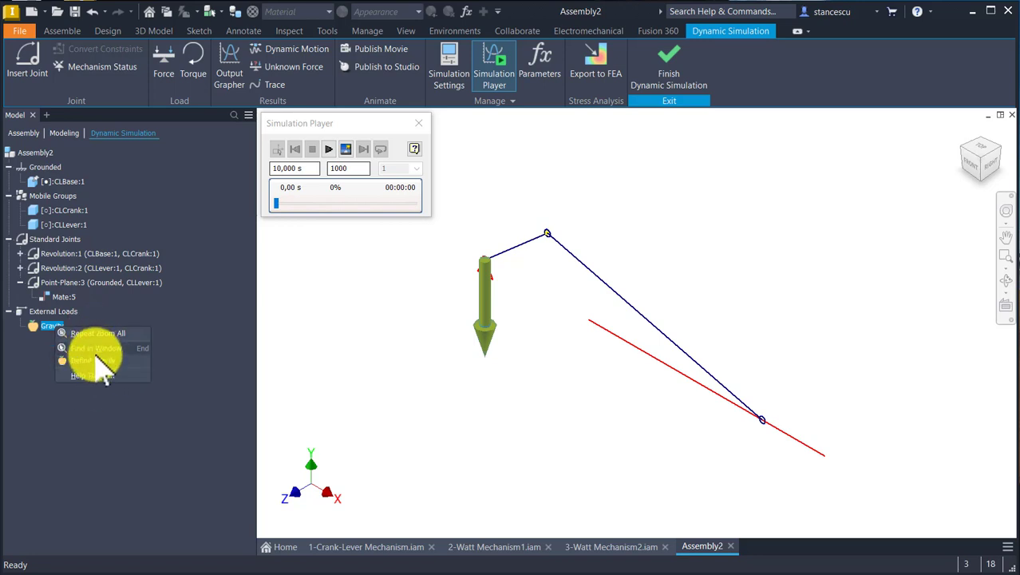
{"action": "left_click", "coordinate": [94, 360]}
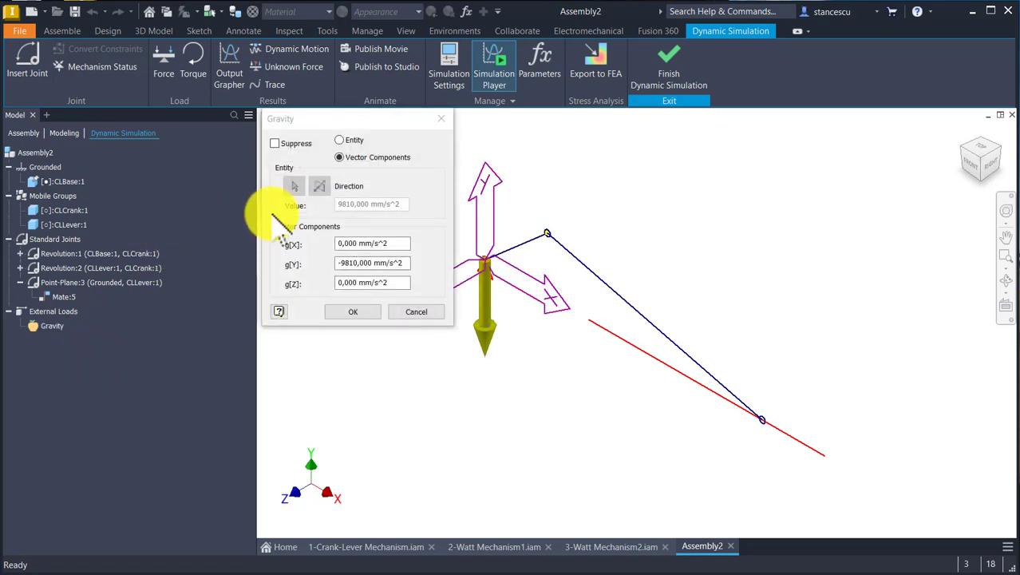
{"action": "double_click", "coordinate": [407, 262]}
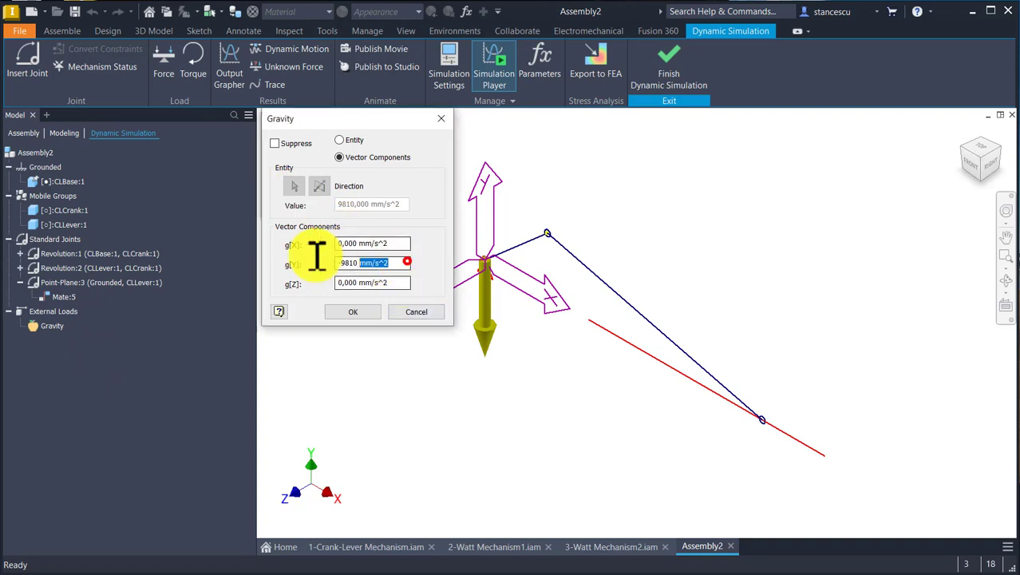
{"action": "key", "text": "shift+Home"}
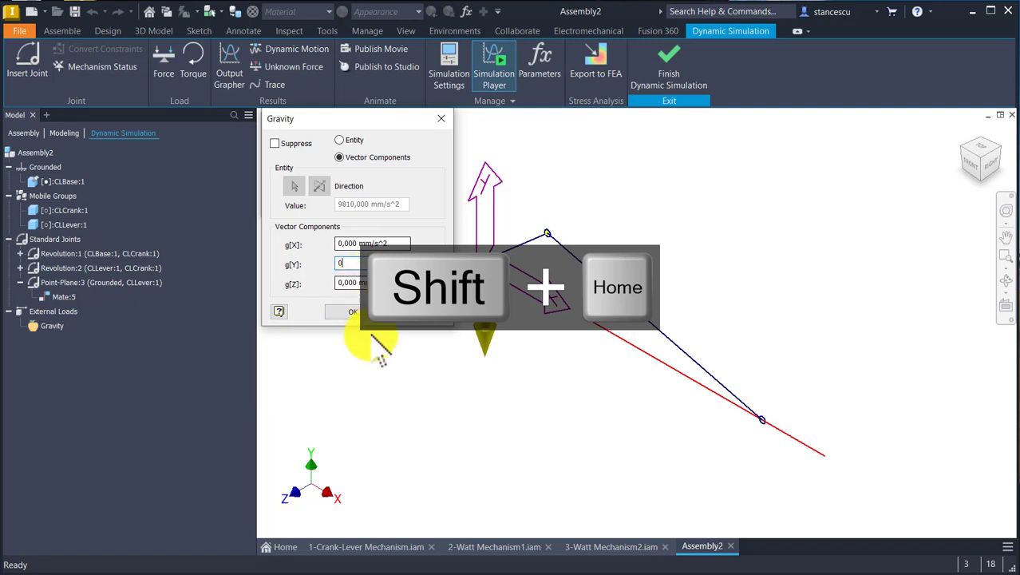
{"action": "left_click", "coordinate": [360, 314]}
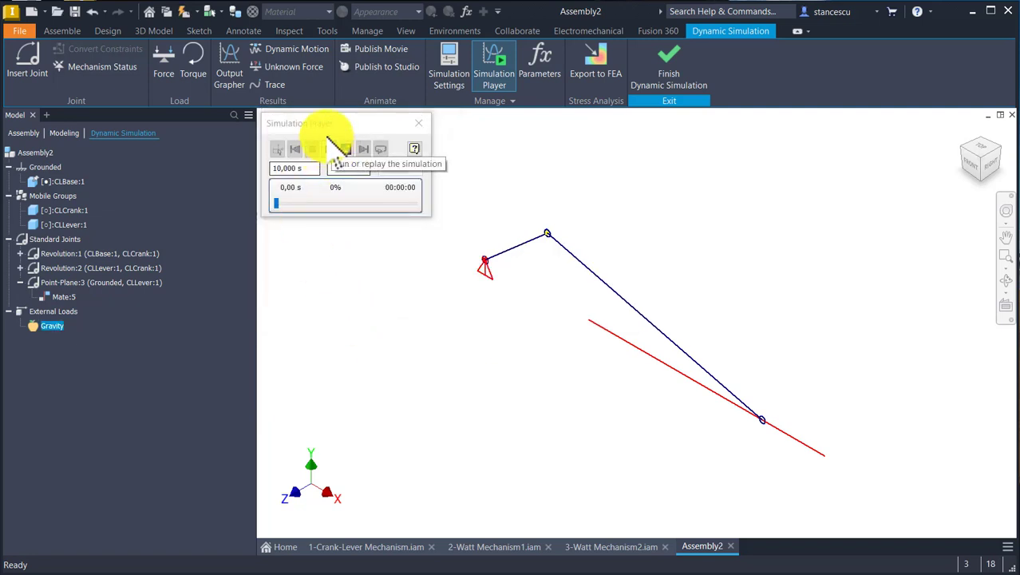
- Run the 10 s simulation with zero gravity, stop it early, return to construction mode and clear the selection
{"action": "left_click", "coordinate": [328, 145]}
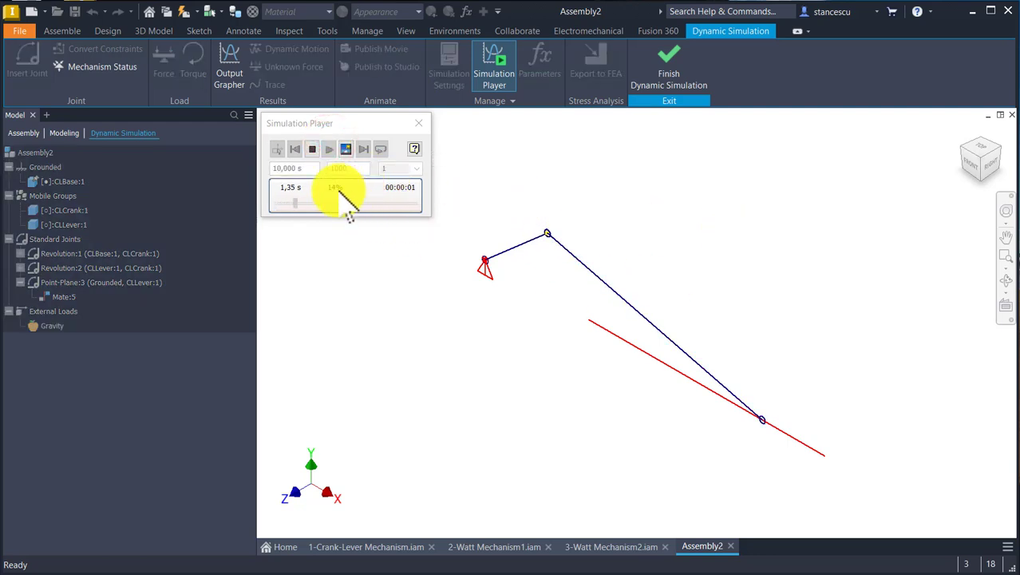
{"action": "left_click", "coordinate": [312, 150]}
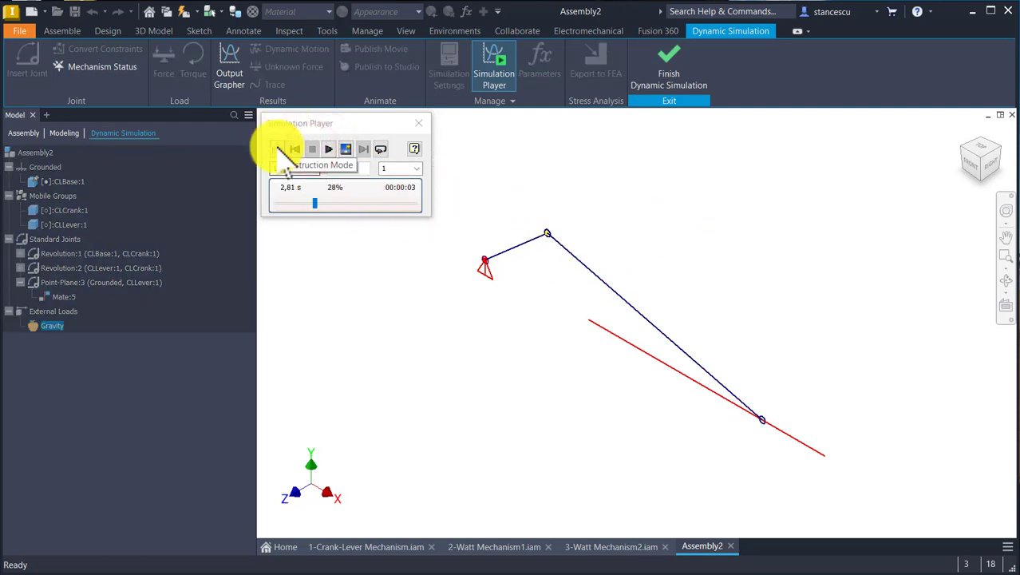
{"action": "left_click", "coordinate": [277, 150]}
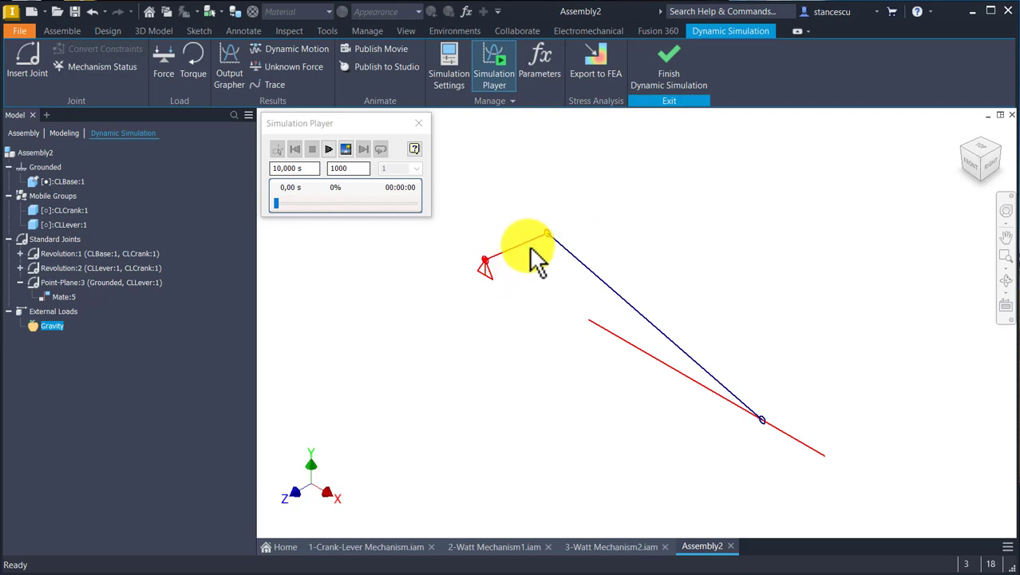
{"action": "left_click", "coordinate": [514, 289]}
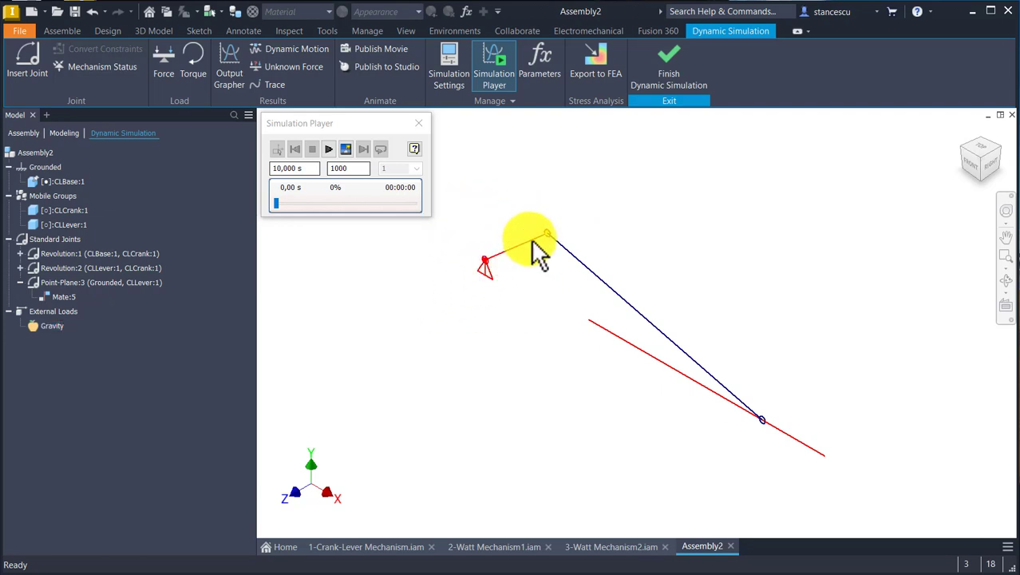
{"action": "left_click_drag", "start_coordinate": [556, 252], "coordinate": [512, 211]}
{"action": "left_click", "coordinate": [509, 199]}
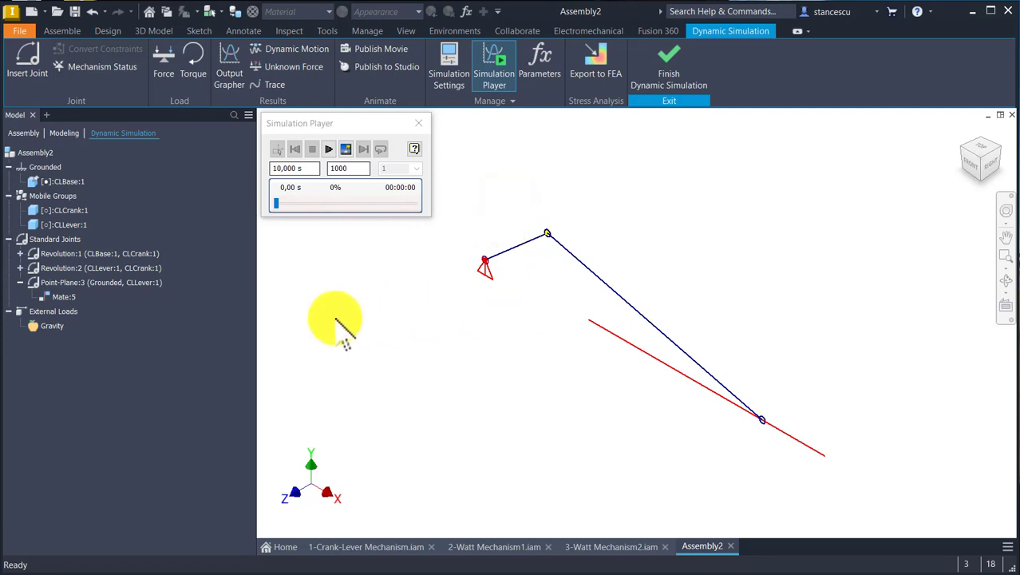
- Enable imposed motion on the Revolution:1 joint between CLBase and CLCrank, driving it at a constant velocity of -100 deg/s
{"action": "double_click", "coordinate": [101, 254]}
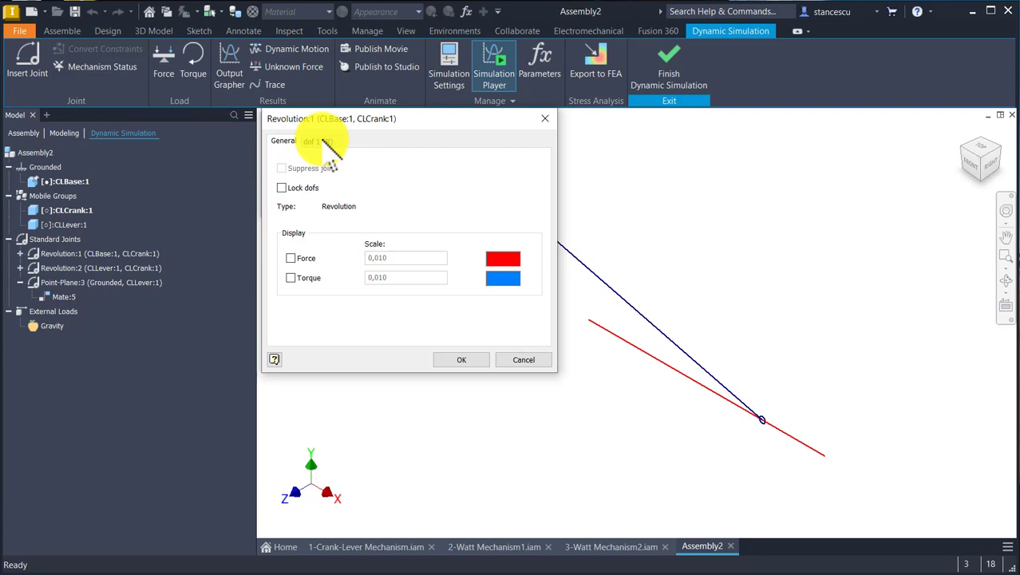
{"action": "left_click", "coordinate": [319, 141]}
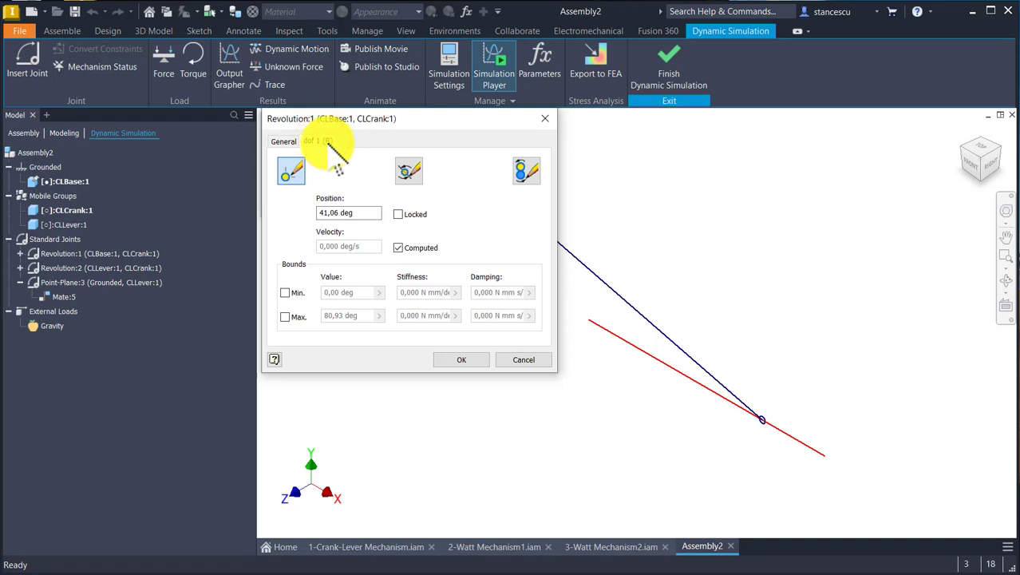
{"action": "left_click", "coordinate": [524, 168]}
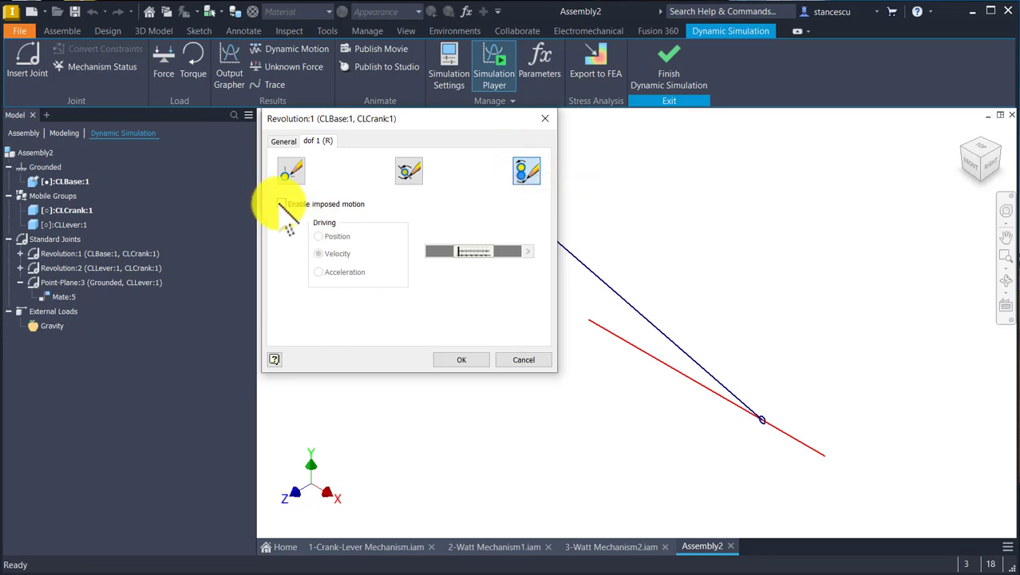
{"action": "left_click", "coordinate": [281, 204]}
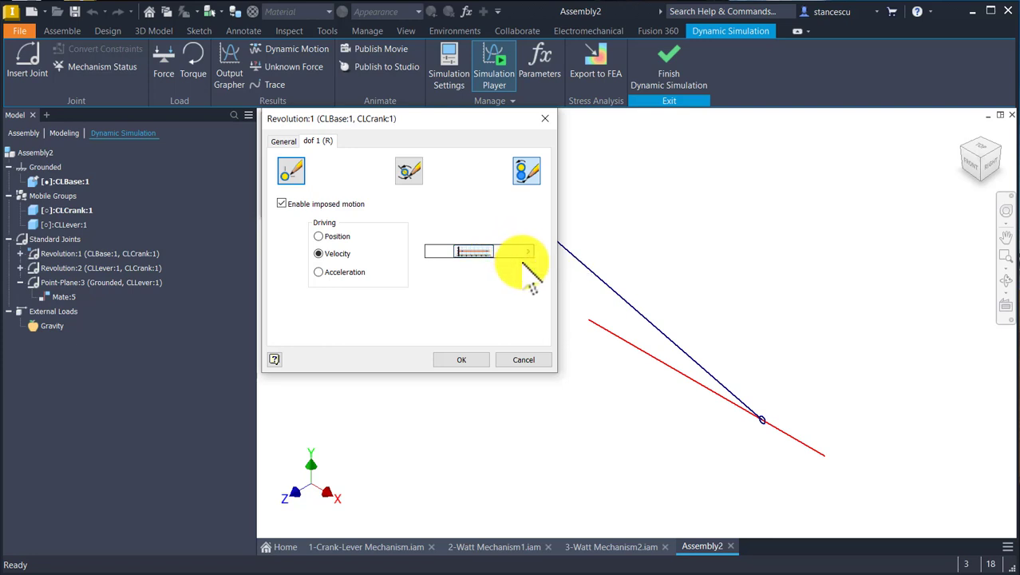
{"action": "left_click", "coordinate": [528, 252]}
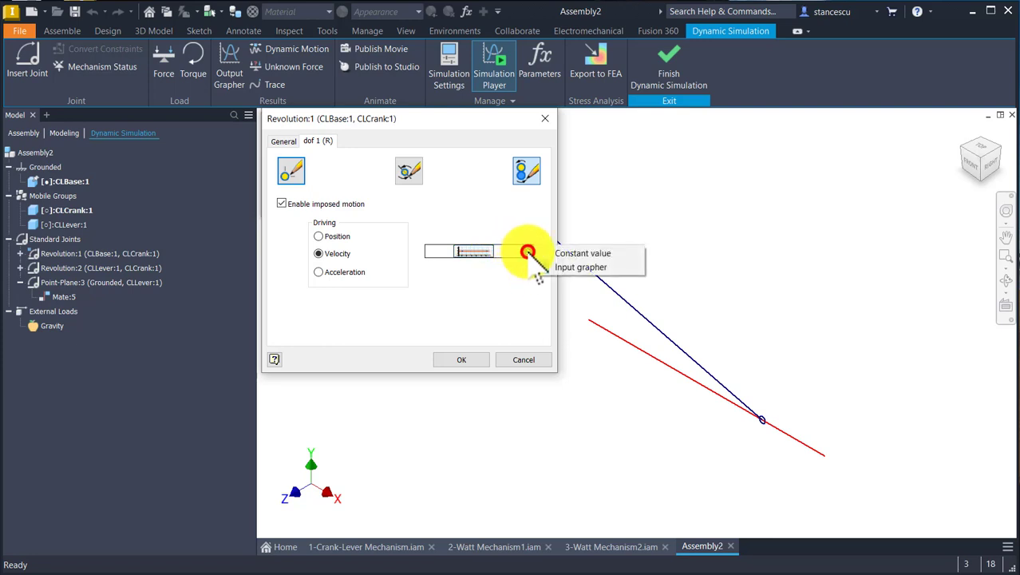
{"action": "left_click", "coordinate": [577, 254]}
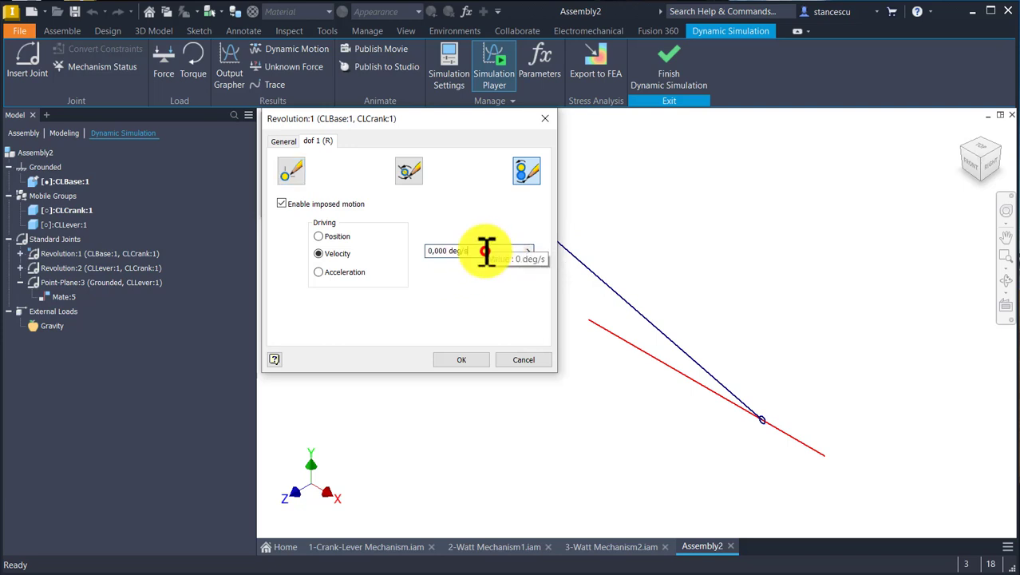
{"action": "left_click_drag", "start_coordinate": [486, 250], "coordinate": [360, 250]}
{"action": "key", "text": "shift+Home"}
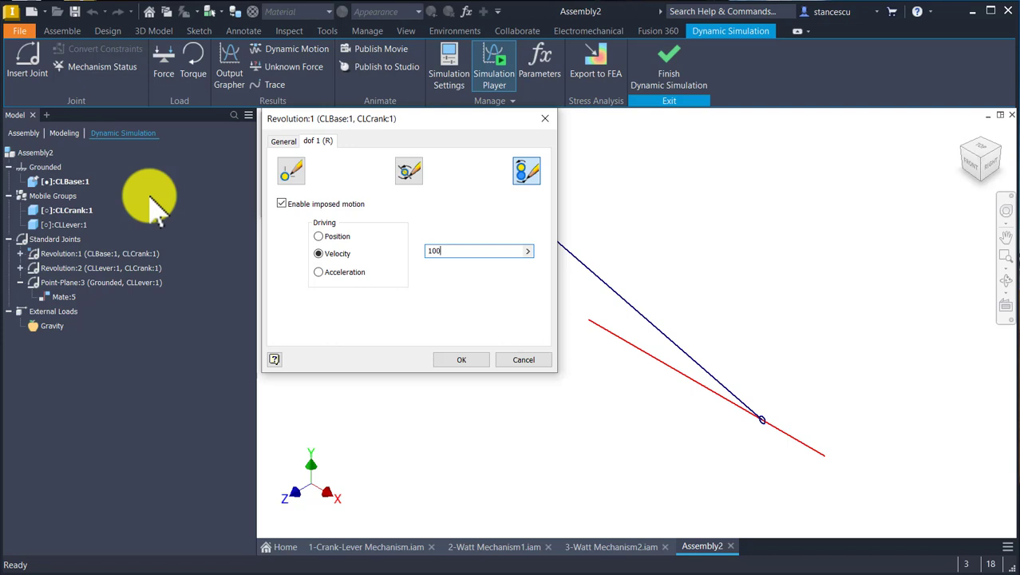
{"action": "key", "text": "Home"}
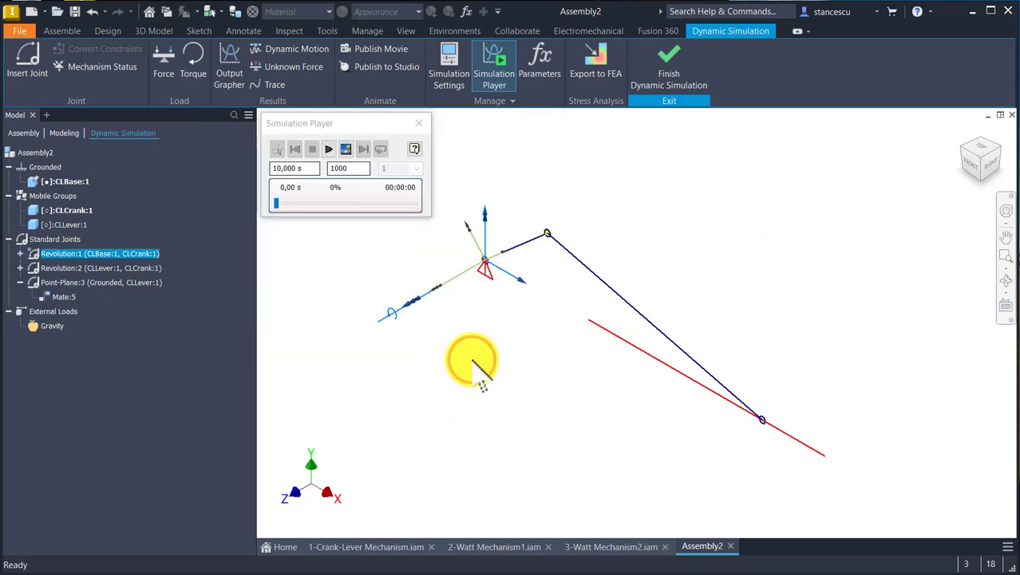
- Run the 10 s simulation of the driven crank in front view, rewind it and return to construction mode
{"action": "left_click", "coordinate": [387, 297]}
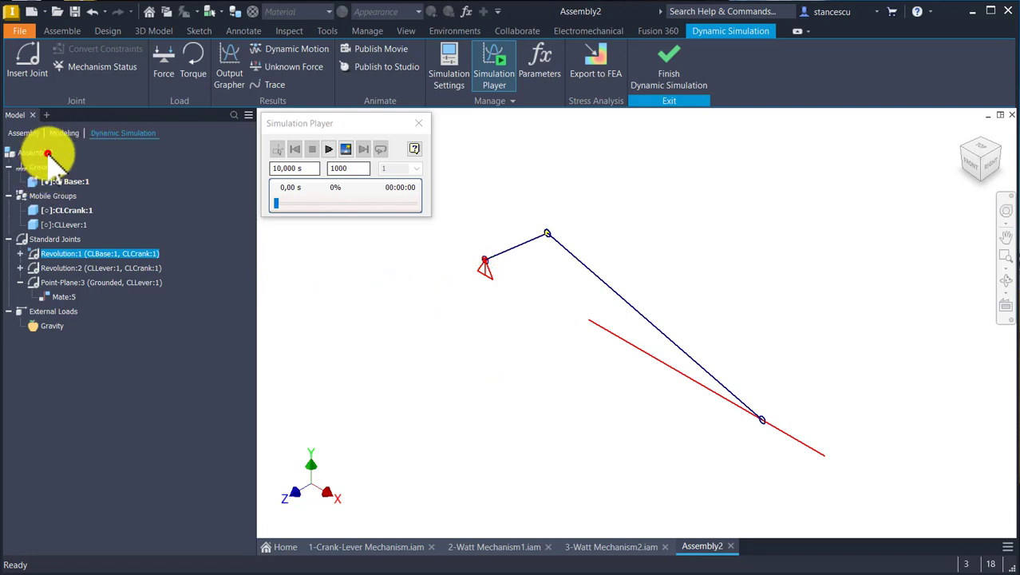
{"action": "left_click", "coordinate": [46, 153]}
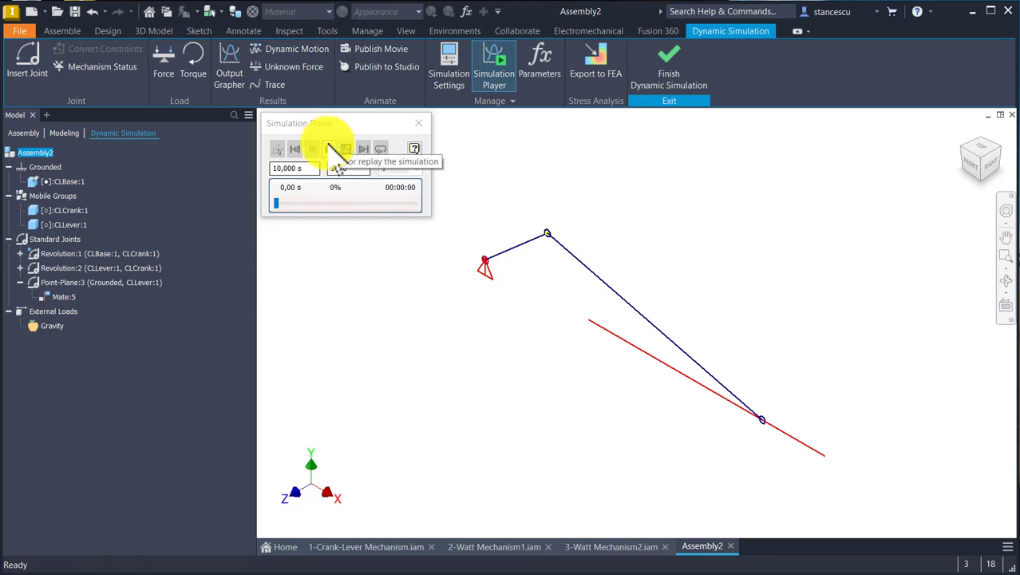
{"action": "left_click", "coordinate": [329, 147]}
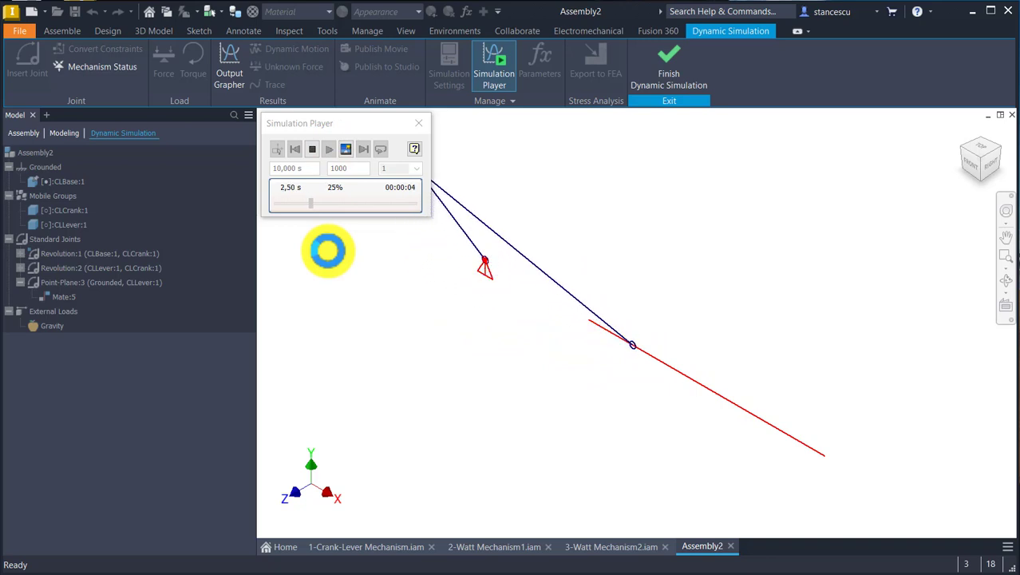
{"action": "left_click", "coordinate": [975, 170]}
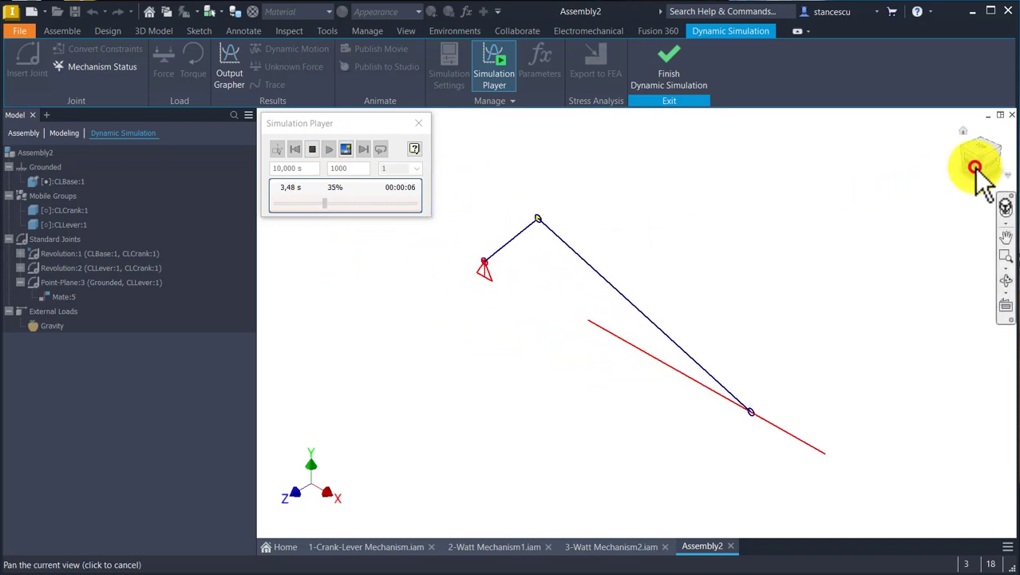
{"action": "key", "text": "Home"}
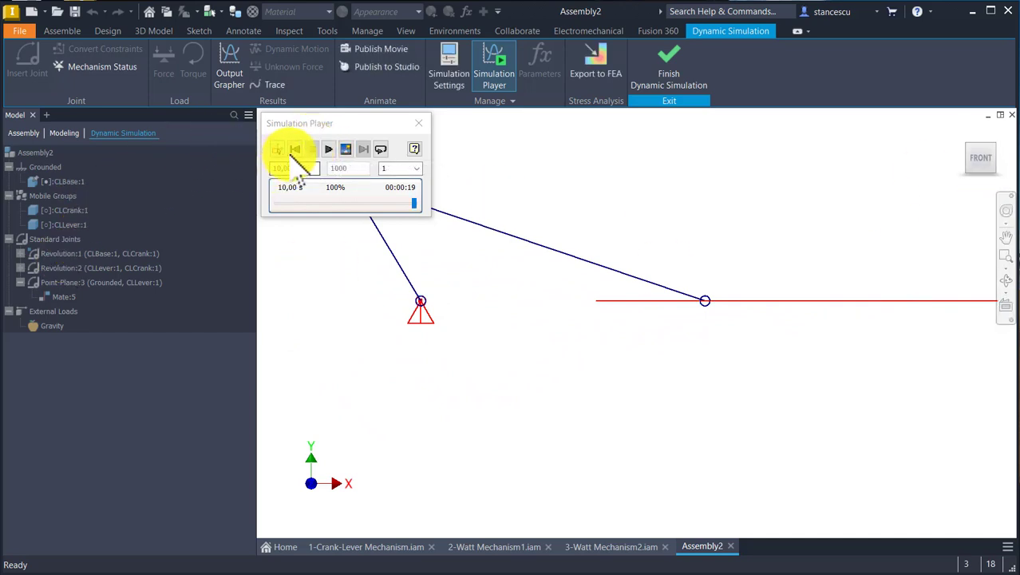
{"action": "left_click", "coordinate": [295, 149]}
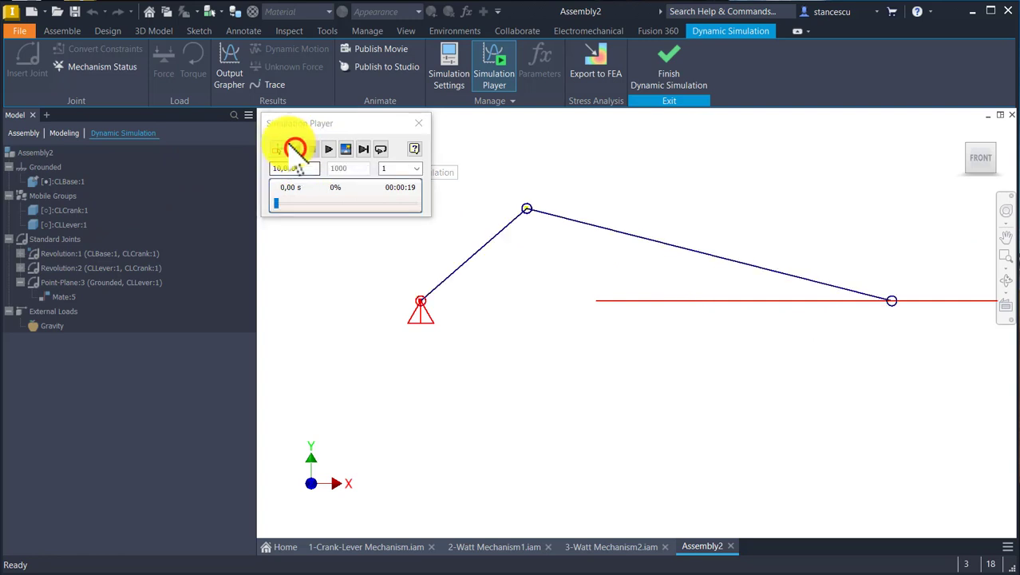
{"action": "left_click", "coordinate": [279, 150]}
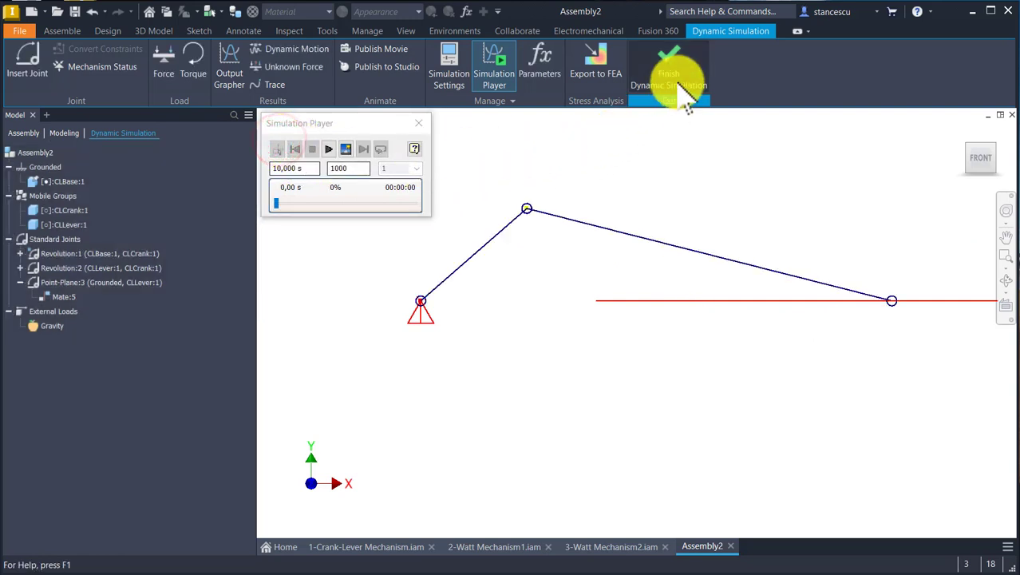
- Finish Dynamic Simulation for Assembly2, switch to 2-Watt Mechanism1.iam and start Dynamic Simulation there
{"action": "left_click", "coordinate": [670, 64]}
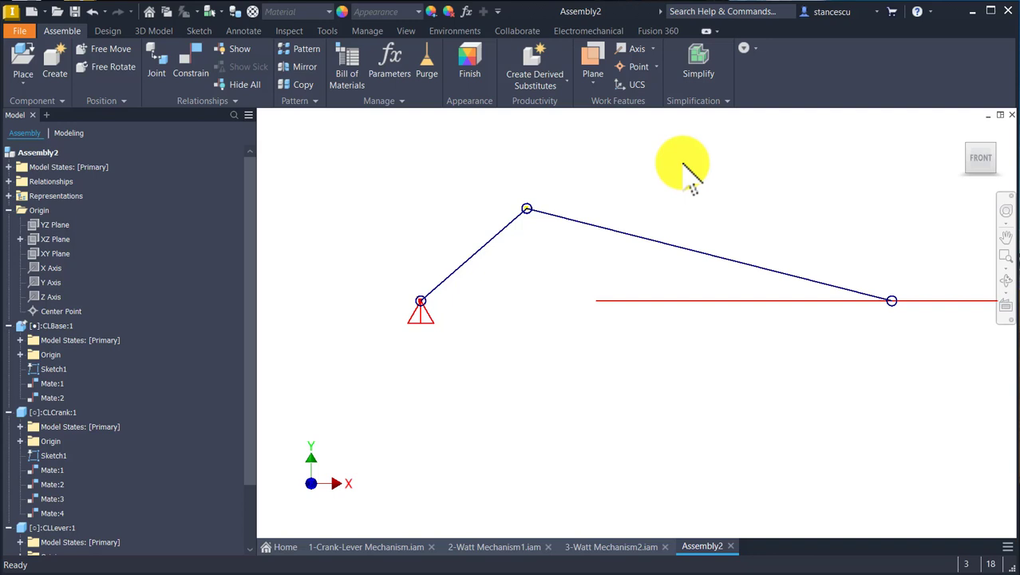
{"action": "left_click", "coordinate": [507, 547]}
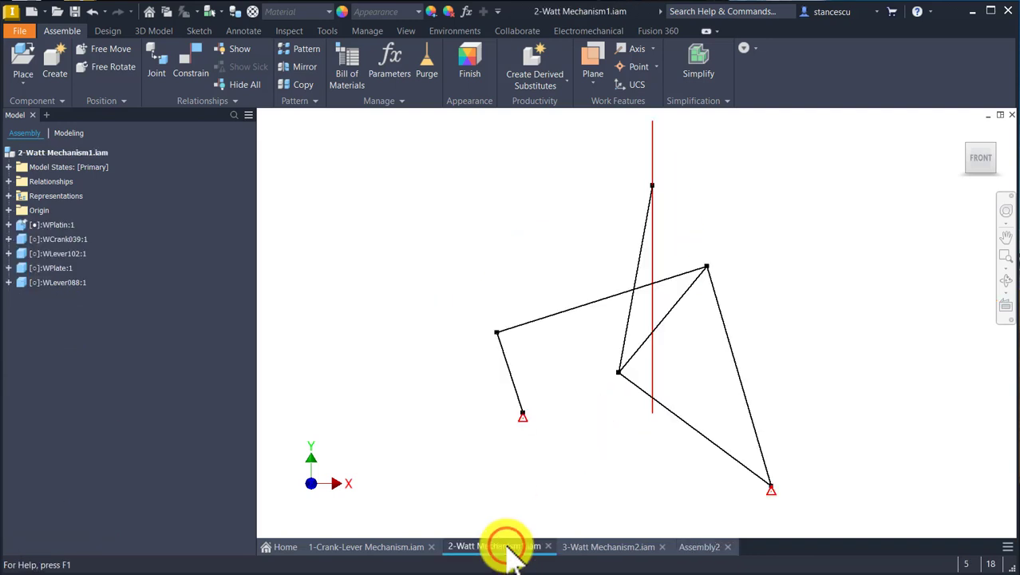
{"action": "left_click", "coordinate": [455, 30]}
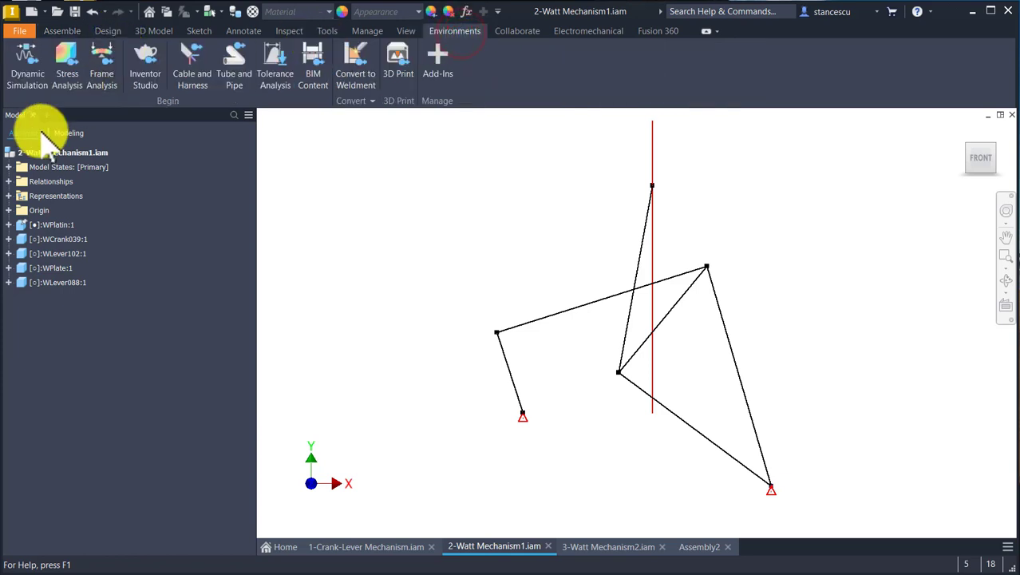
{"action": "left_click", "coordinate": [26, 58]}
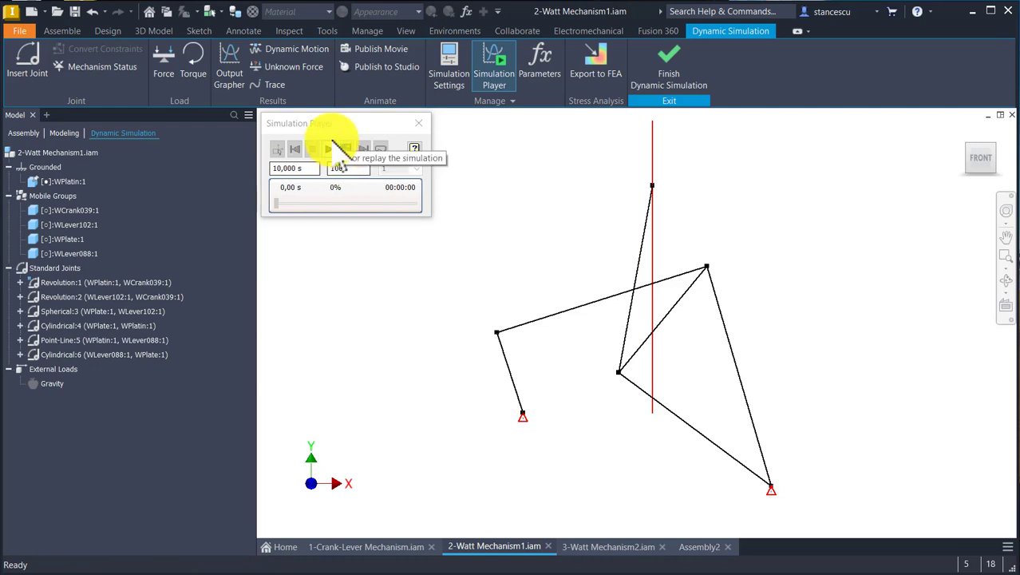
- Run the 10 s Watt mechanism simulation with 1000 images, stop it before the end and finish Dynamic Simulation
{"action": "left_click", "coordinate": [329, 150]}
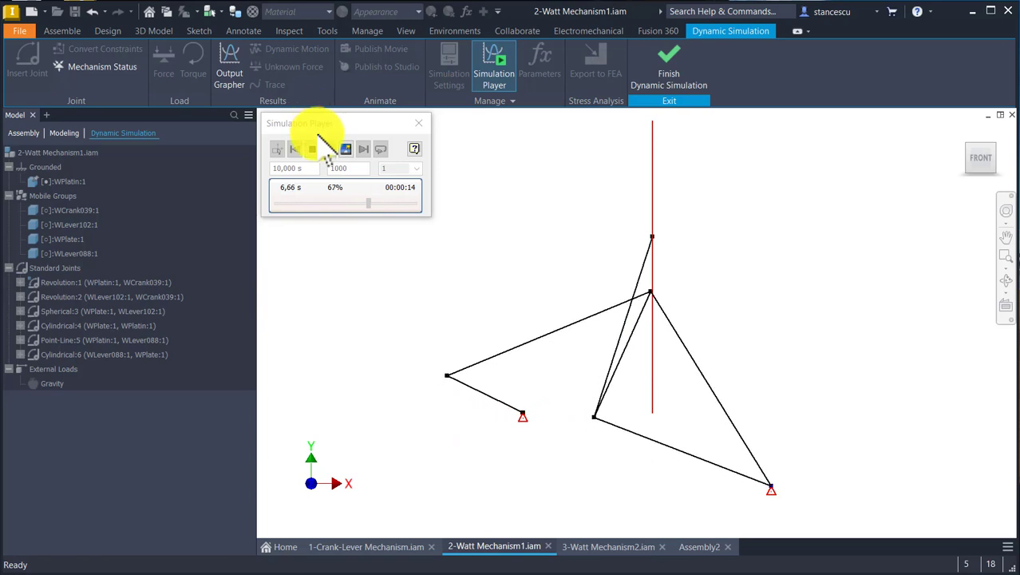
{"action": "left_click", "coordinate": [312, 149]}
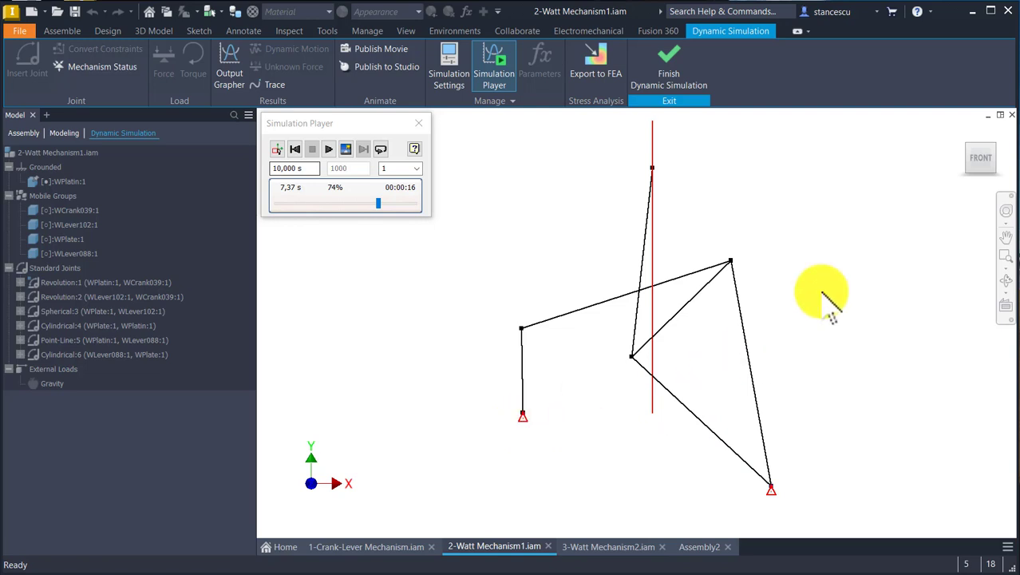
{"action": "left_click", "coordinate": [865, 254]}
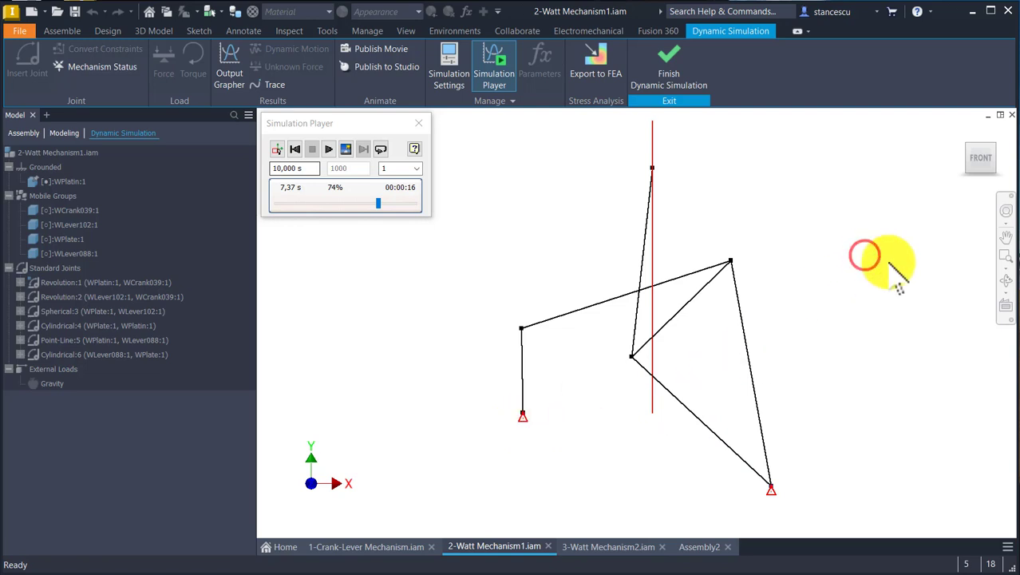
{"action": "left_click", "coordinate": [666, 59]}
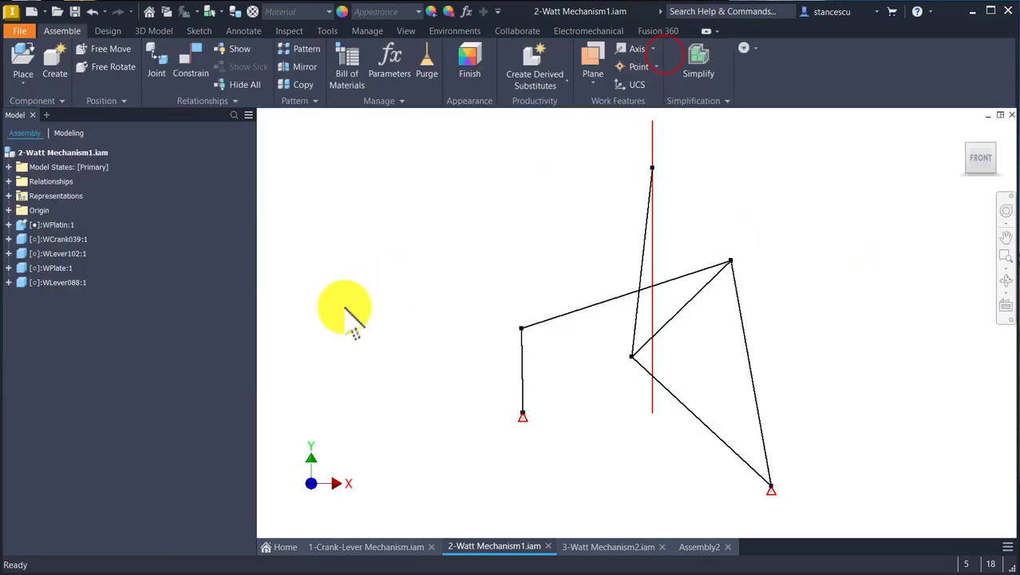
- Open WPlatin:1 for in-place editing, make the dimensions of its Sketch1 visible and return to the assembly
{"action": "double_click", "coordinate": [56, 225]}
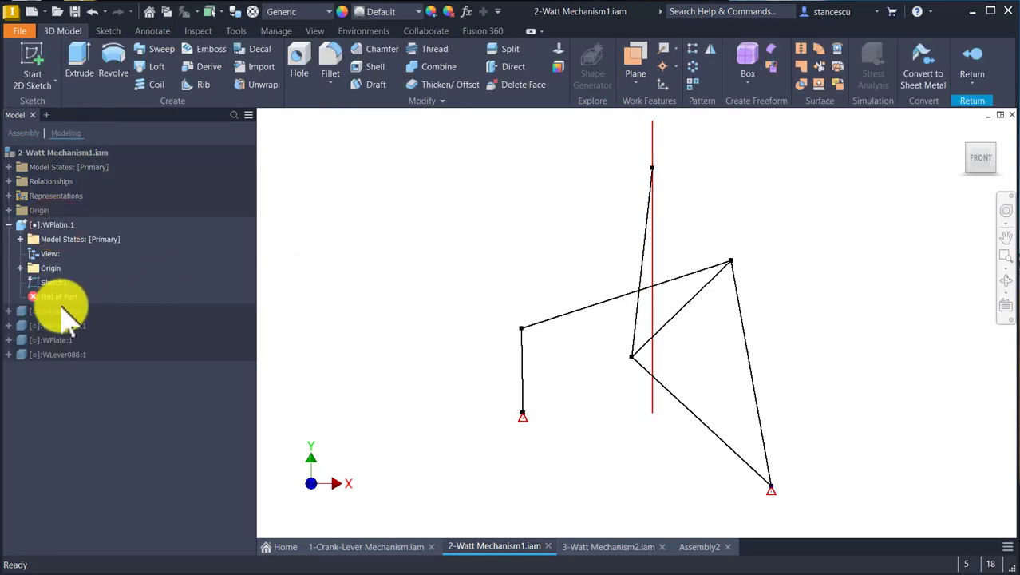
{"action": "left_click", "coordinate": [54, 285]}
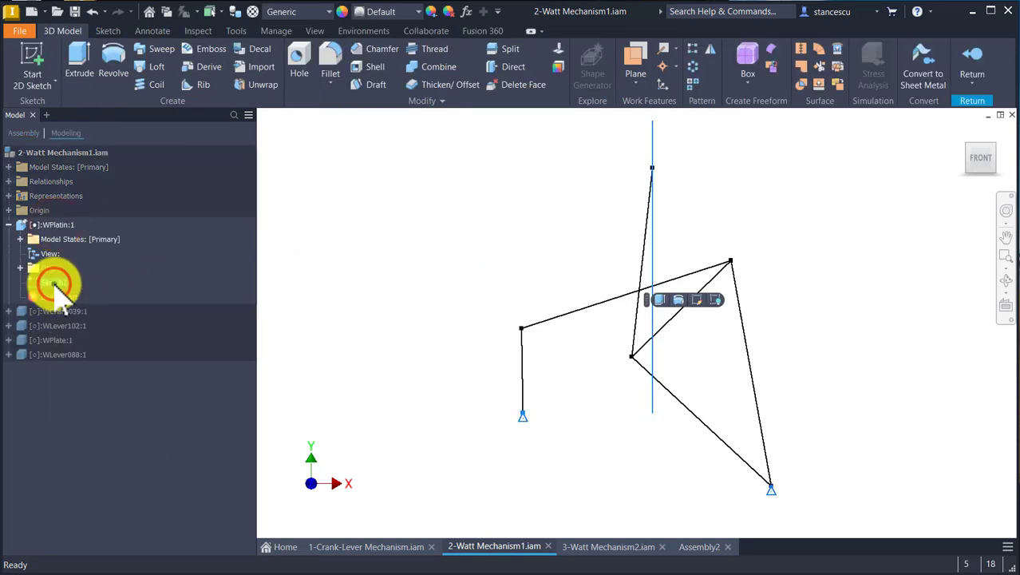
{"action": "right_click", "coordinate": [54, 284]}
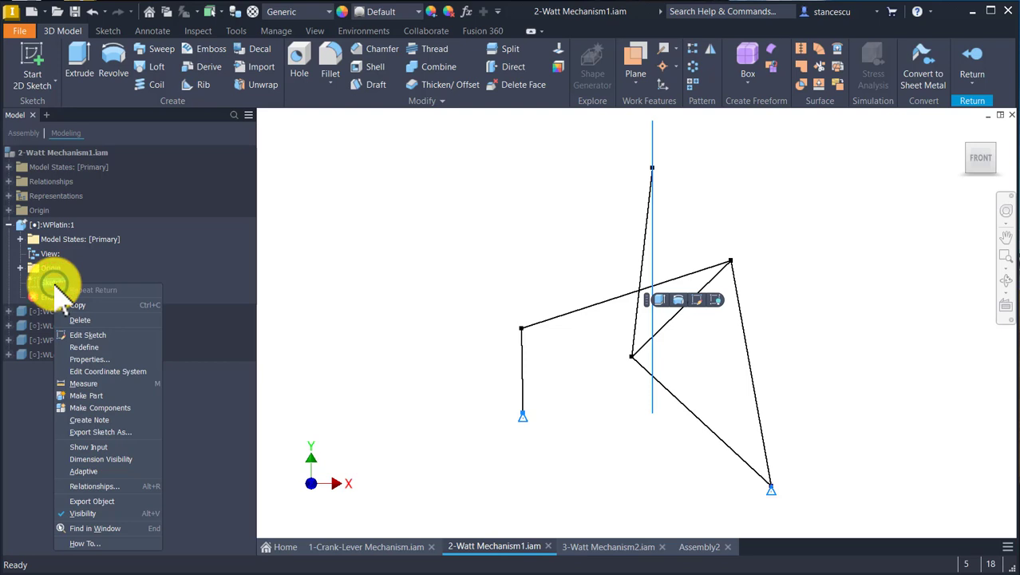
{"action": "left_click", "coordinate": [97, 456]}
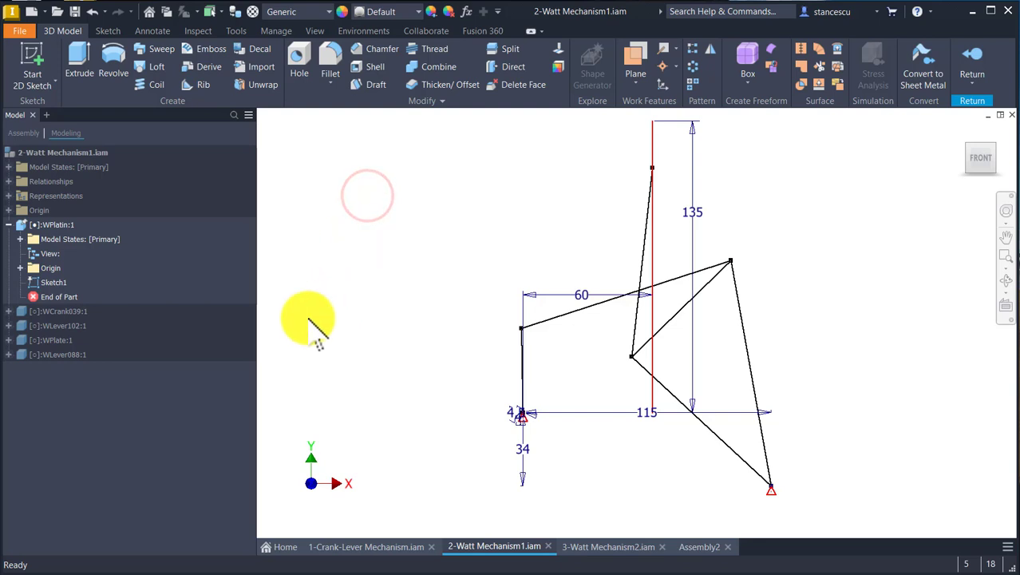
{"action": "left_click", "coordinate": [974, 71]}
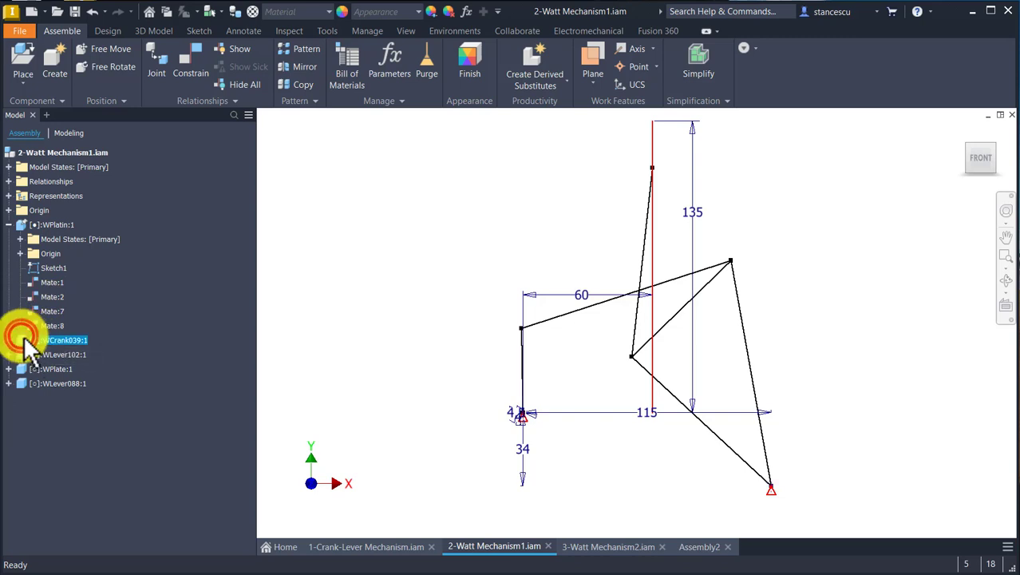
- Edit WCrank039:1 in place, turn on dimension visibility for its Sketch1 and return to the assembly
{"action": "double_click", "coordinate": [26, 341]}
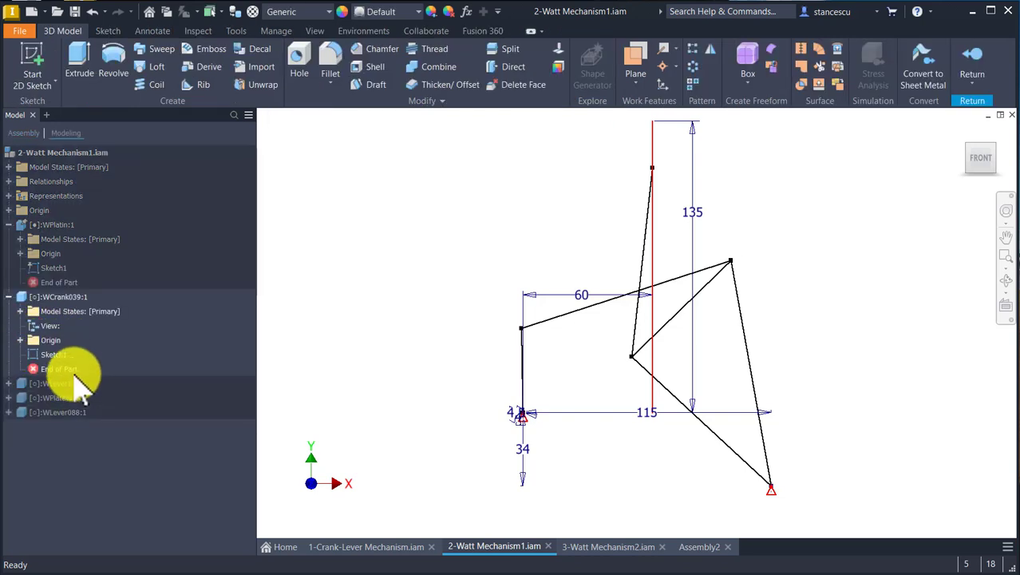
{"action": "right_click", "coordinate": [53, 355]}
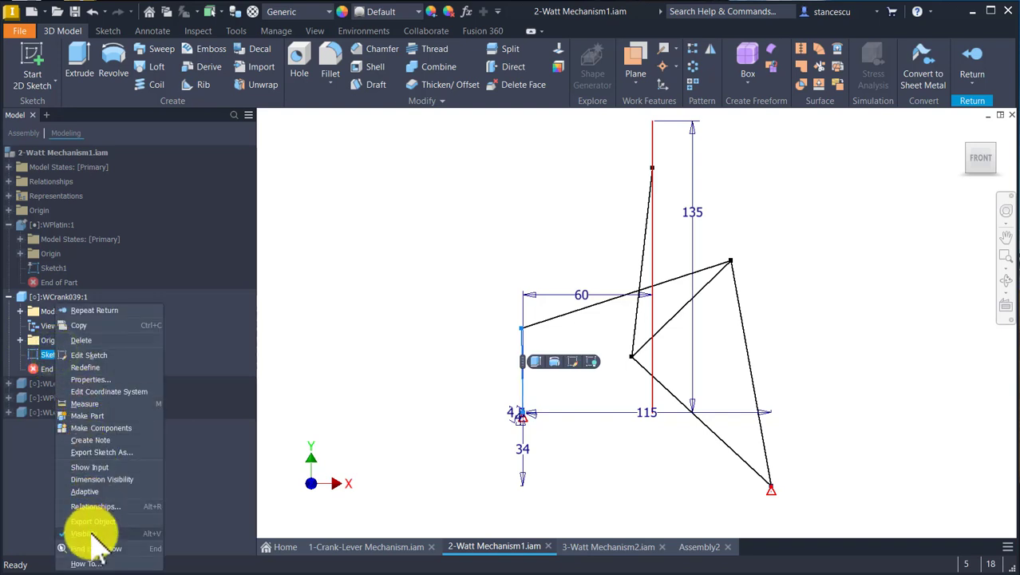
{"action": "left_click", "coordinate": [89, 479]}
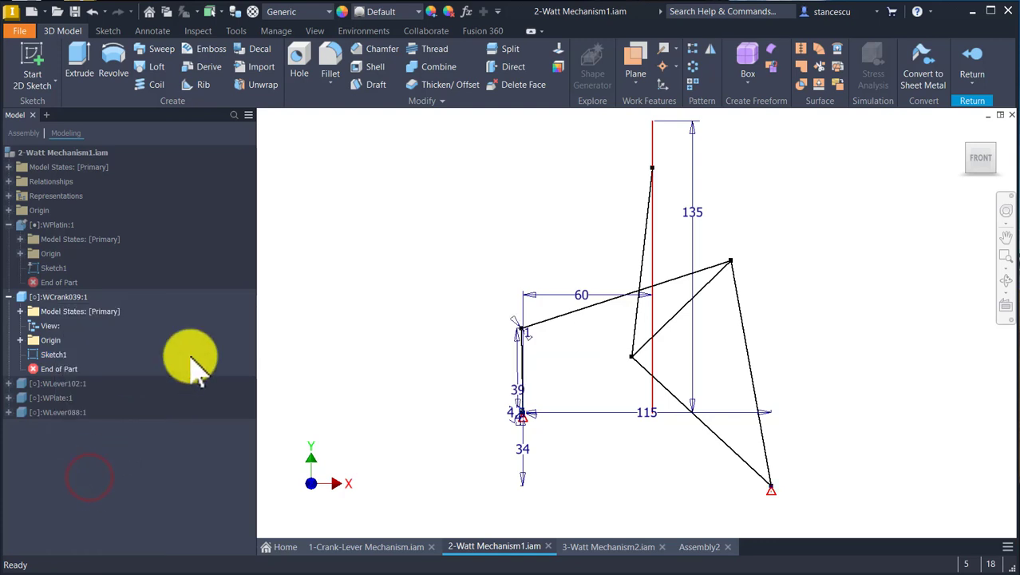
{"action": "left_click", "coordinate": [971, 61]}
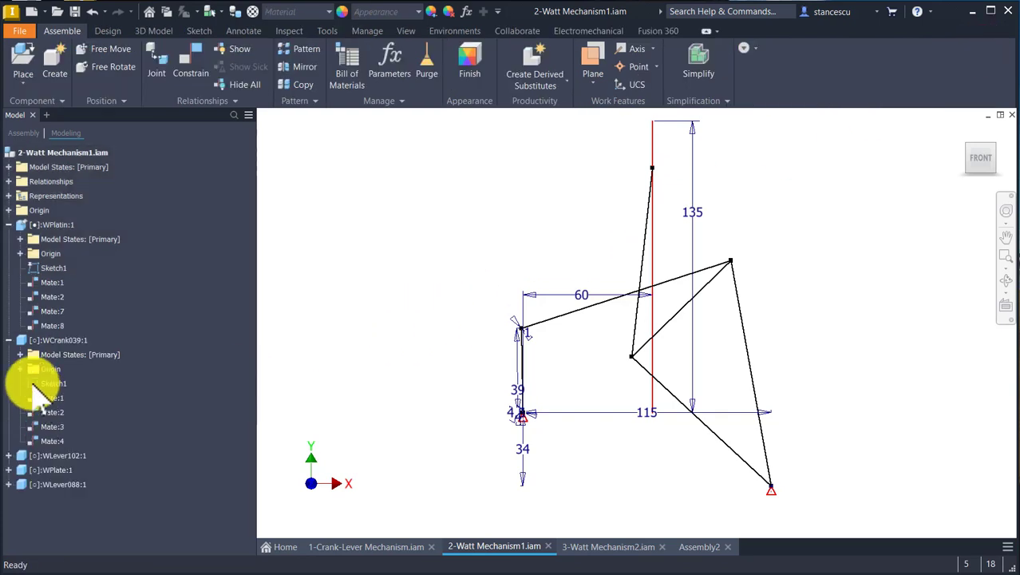
- Edit WLever102:1 in place, turn on dimension visibility for its Sketch1 and return to the assembly
{"action": "double_click", "coordinate": [24, 457]}
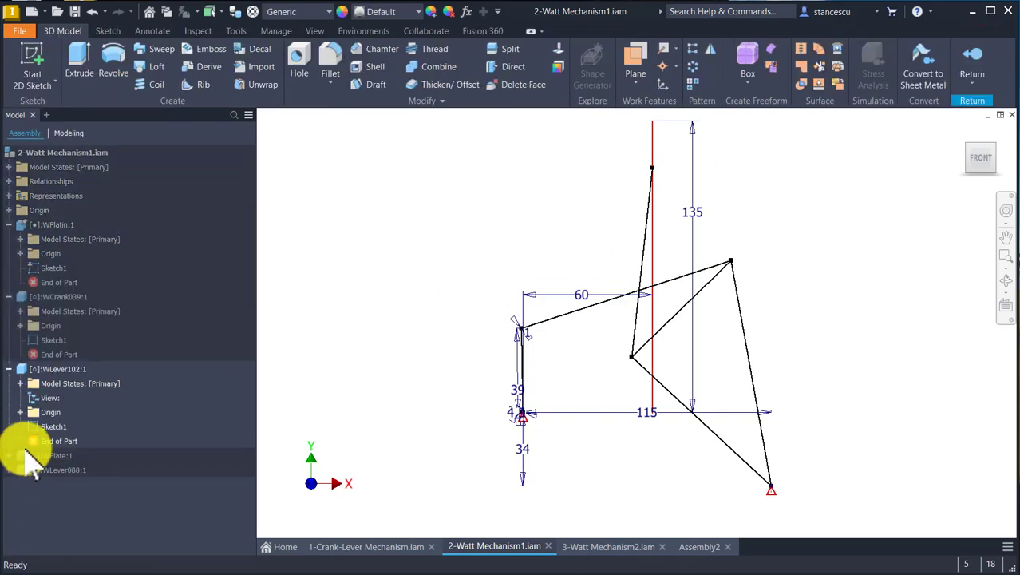
{"action": "right_click", "coordinate": [62, 427]}
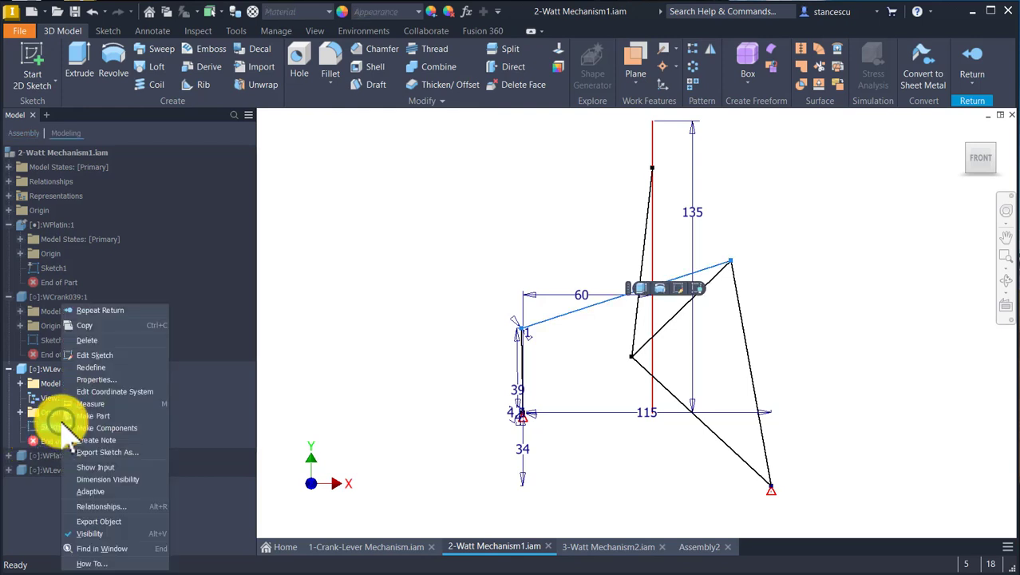
{"action": "left_click", "coordinate": [112, 488]}
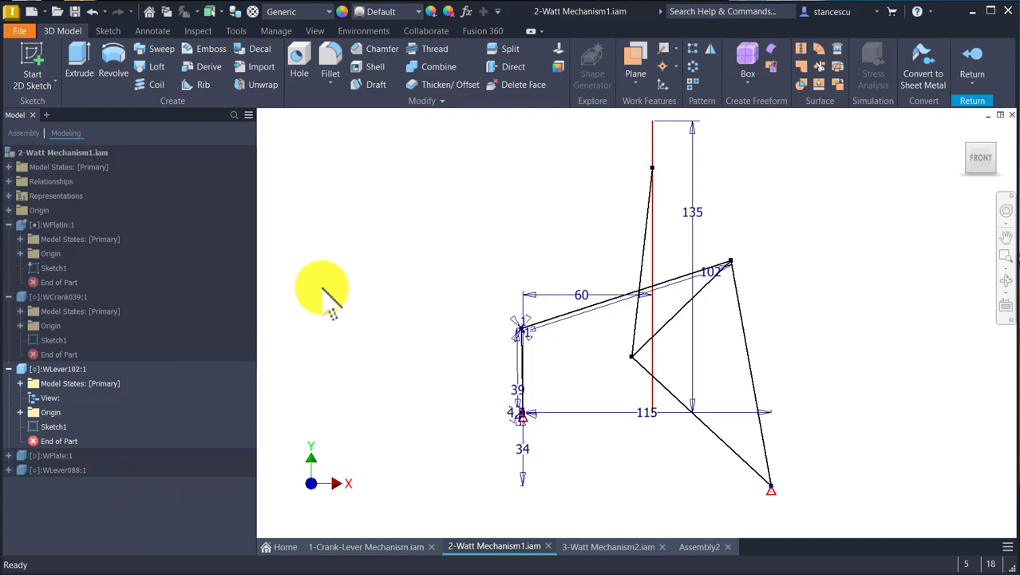
{"action": "left_click", "coordinate": [959, 53]}
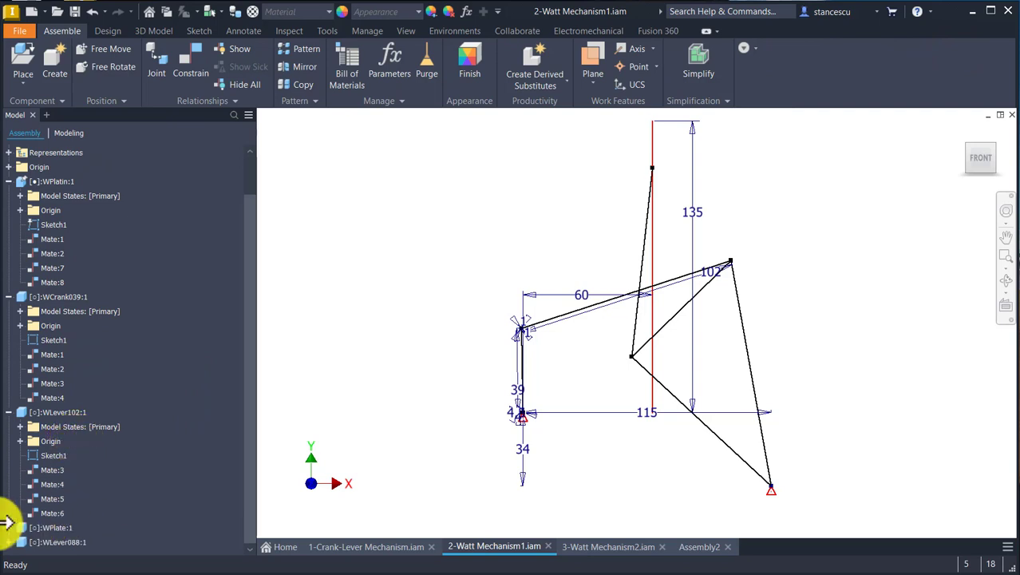
- Edit WPlate:1 in place, turn on dimension visibility for its Sketch1 and return to the assembly
{"action": "left_click", "coordinate": [9, 528]}
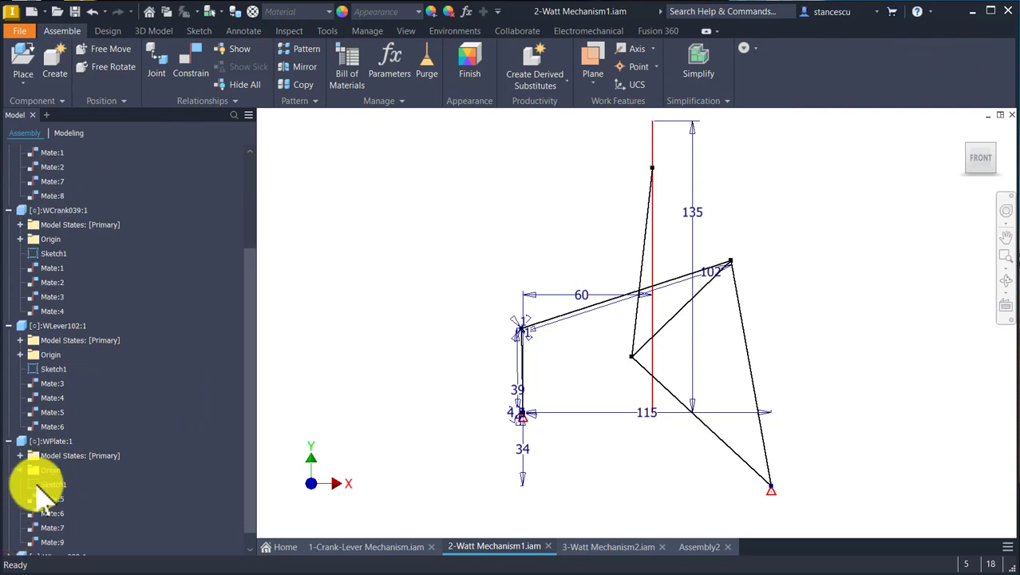
{"action": "double_click", "coordinate": [40, 441]}
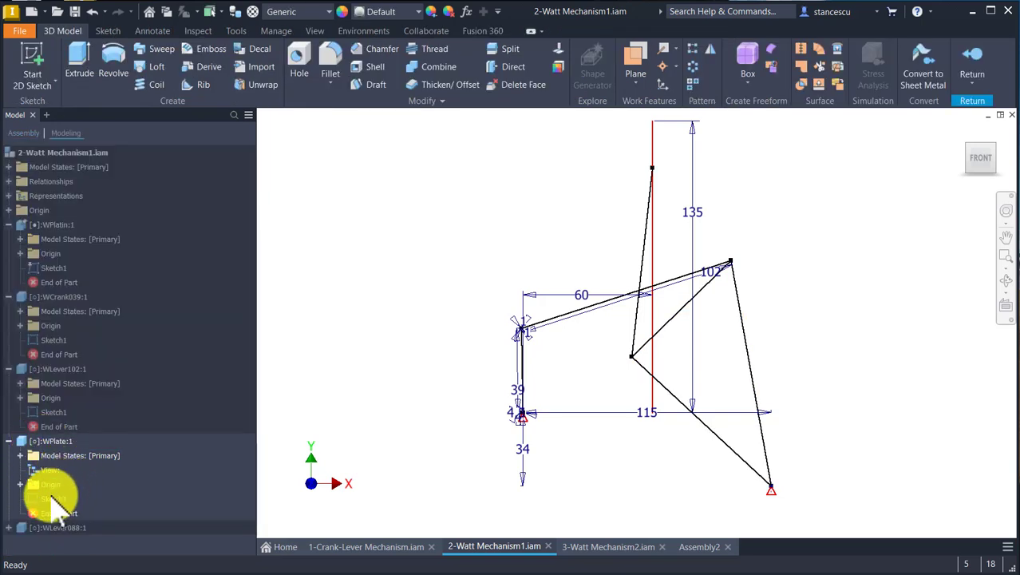
{"action": "left_click", "coordinate": [64, 498]}
{"action": "right_click", "coordinate": [64, 498]}
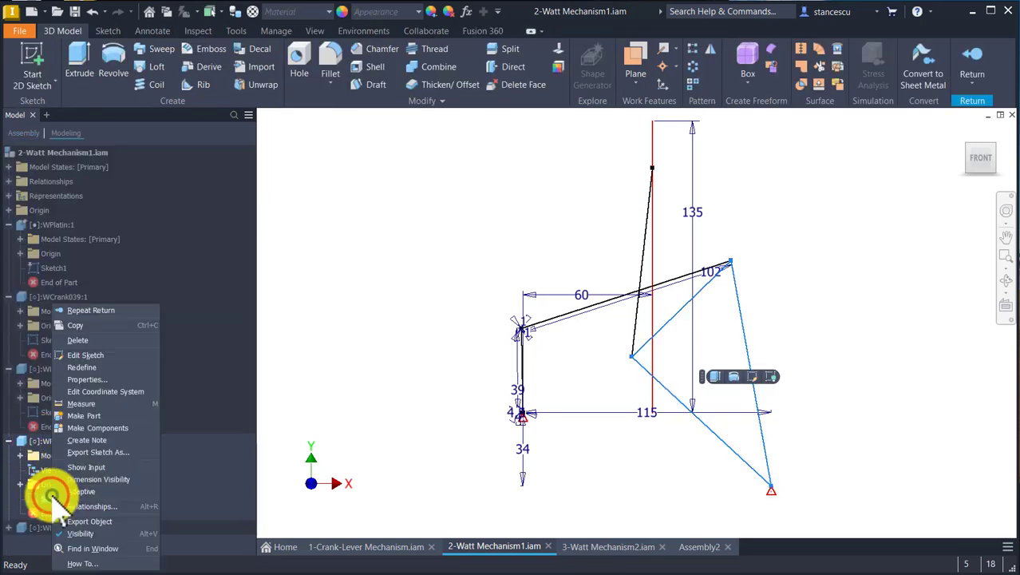
{"action": "left_click", "coordinate": [114, 479]}
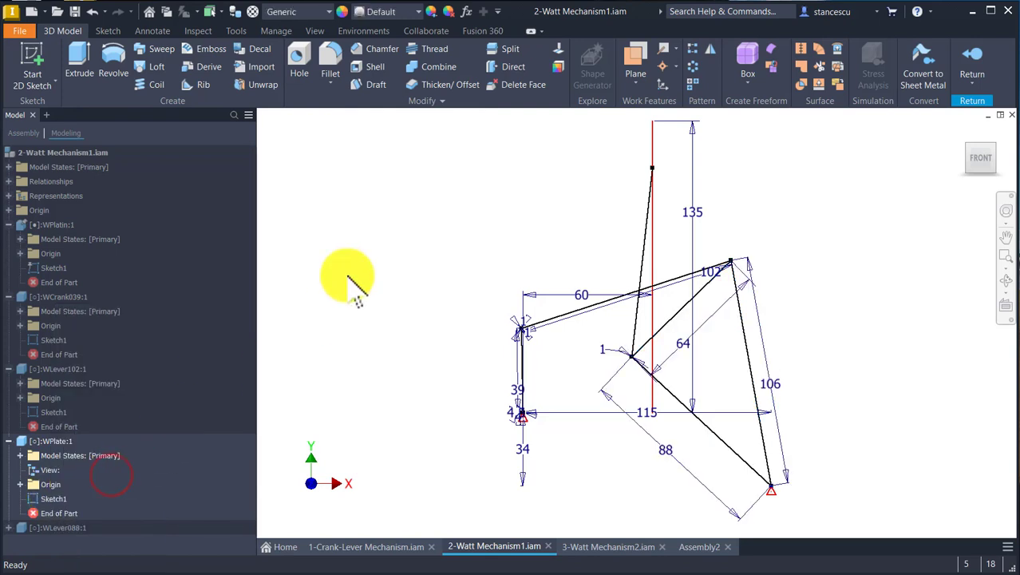
{"action": "left_click", "coordinate": [988, 74]}
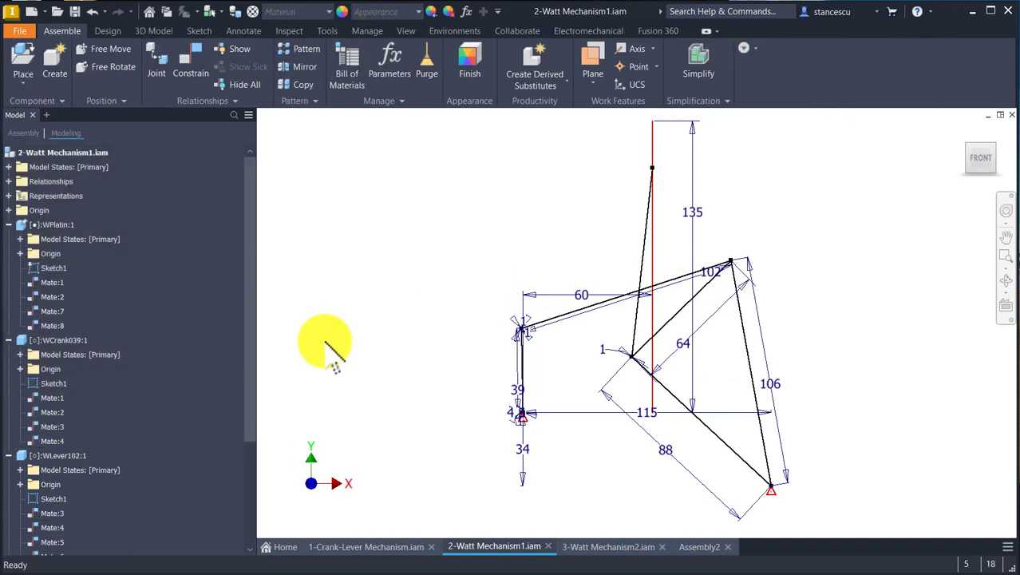
- Edit WLever088:1 in place, turn on dimension visibility for its Sketch1 and return to the assembly
{"action": "scroll", "coordinate": [194, 392], "scroll_direction": "down", "scroll_amount": 4}
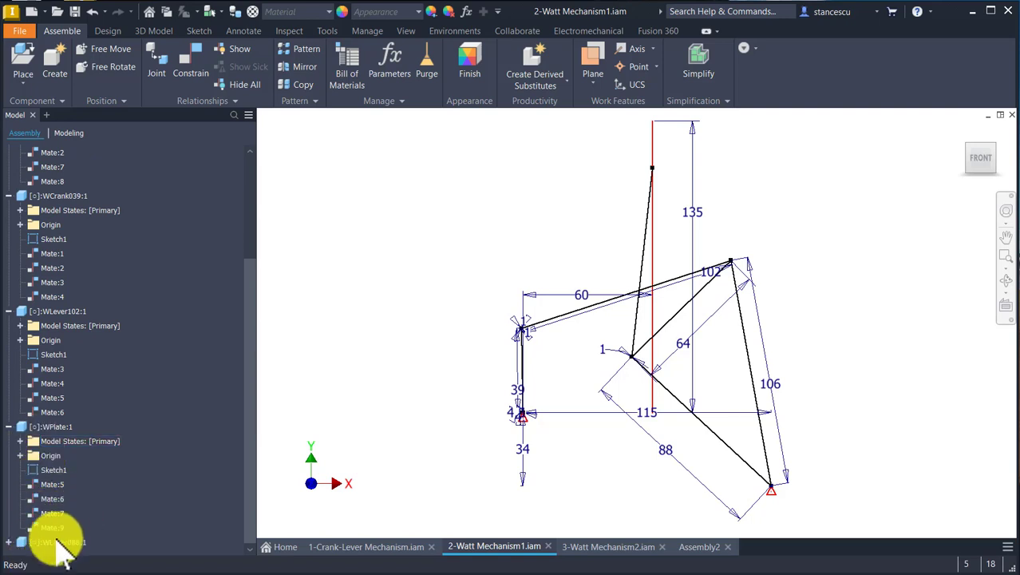
{"action": "double_click", "coordinate": [59, 543]}
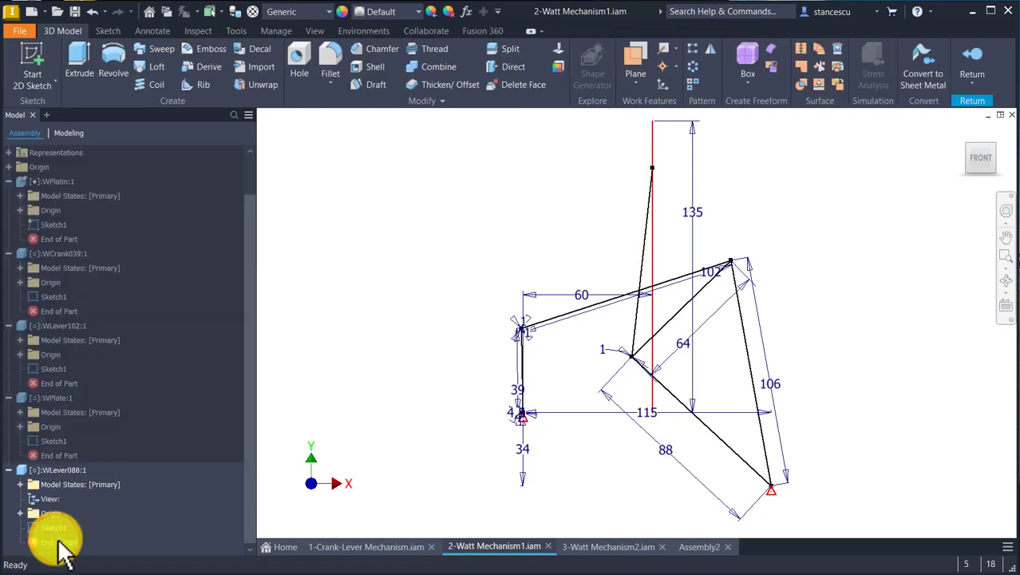
{"action": "right_click", "coordinate": [54, 528]}
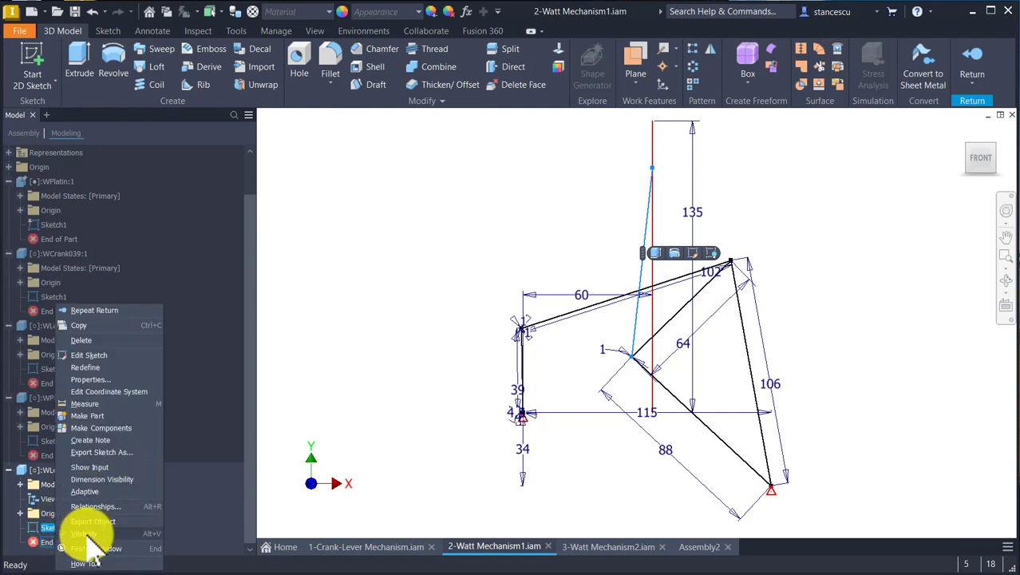
{"action": "left_click", "coordinate": [95, 480]}
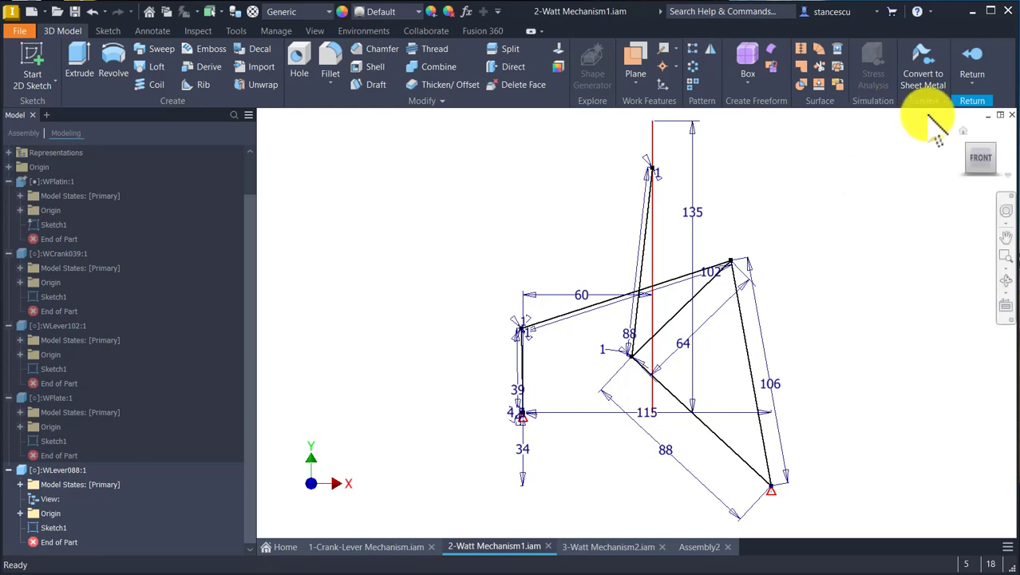
{"action": "left_click", "coordinate": [983, 62]}
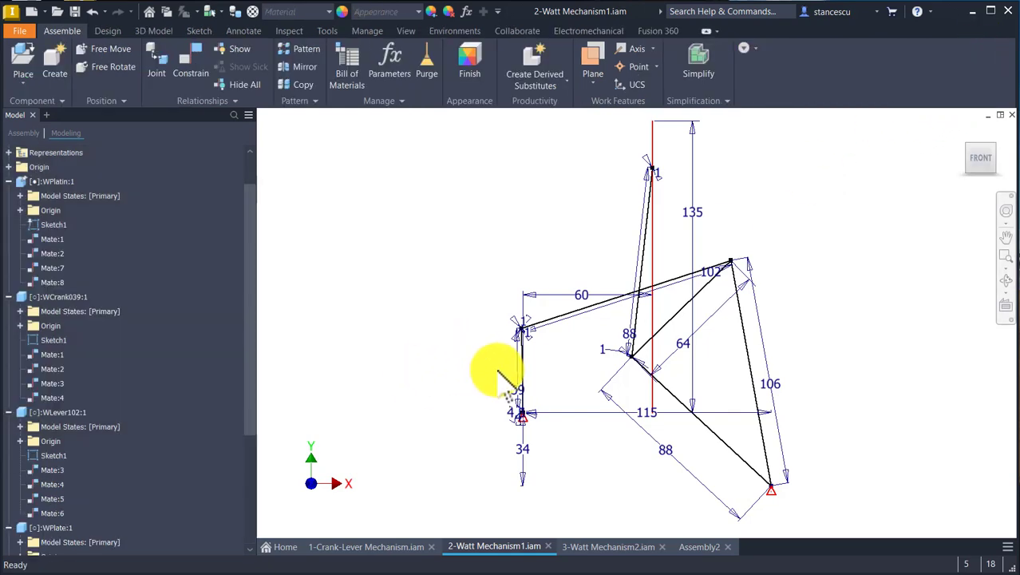
- Swing WCrank039 counter-clockwise about its ground pivot and examine the sketch dimensions around the fixed pivots, crank, levers and plate
{"action": "left_click_drag", "start_coordinate": [524, 357], "coordinate": [480, 357]}
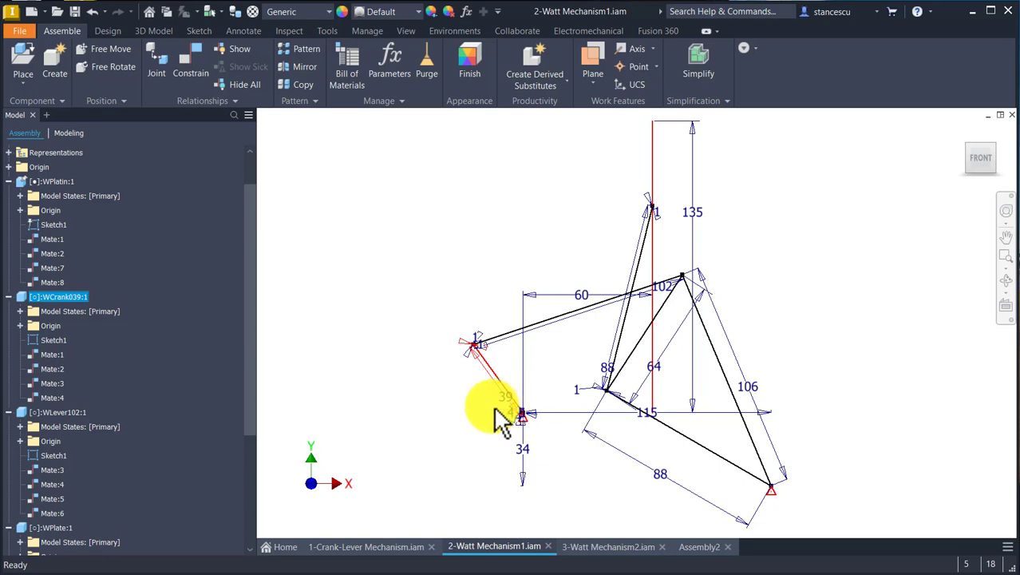
{"action": "scroll", "coordinate": [560, 443], "scroll_direction": "up", "scroll_amount": 3}
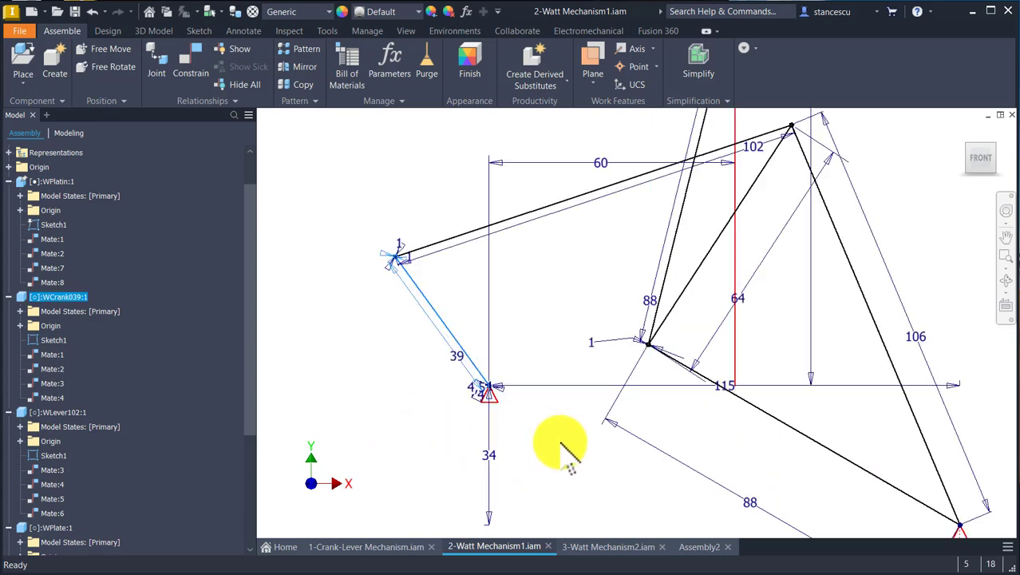
{"action": "scroll", "coordinate": [559, 442], "scroll_direction": "up", "scroll_amount": 3}
{"action": "scroll", "coordinate": [563, 456], "scroll_direction": "down", "scroll_amount": 2}
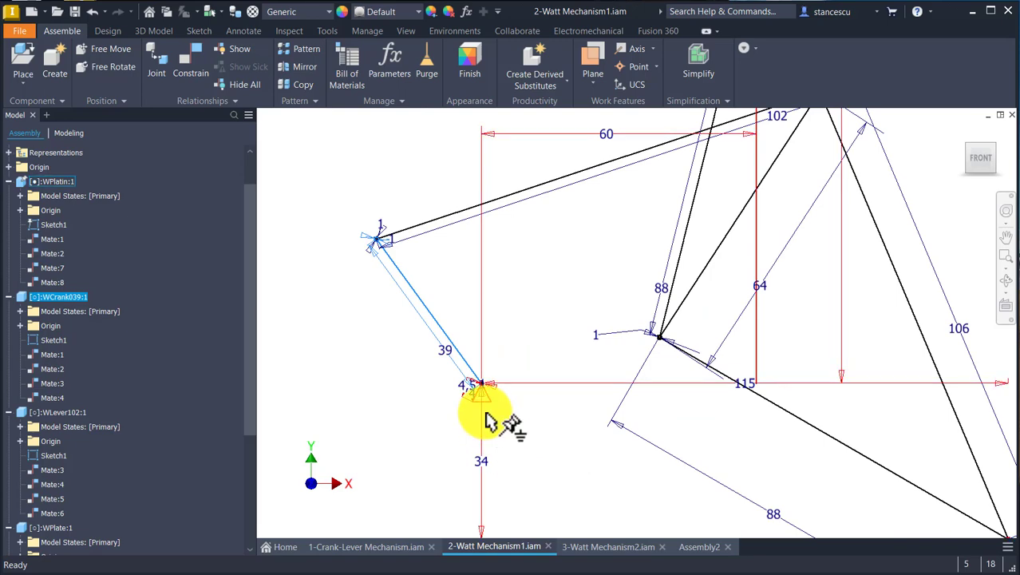
{"action": "scroll", "coordinate": [478, 398], "scroll_direction": "up", "scroll_amount": 3}
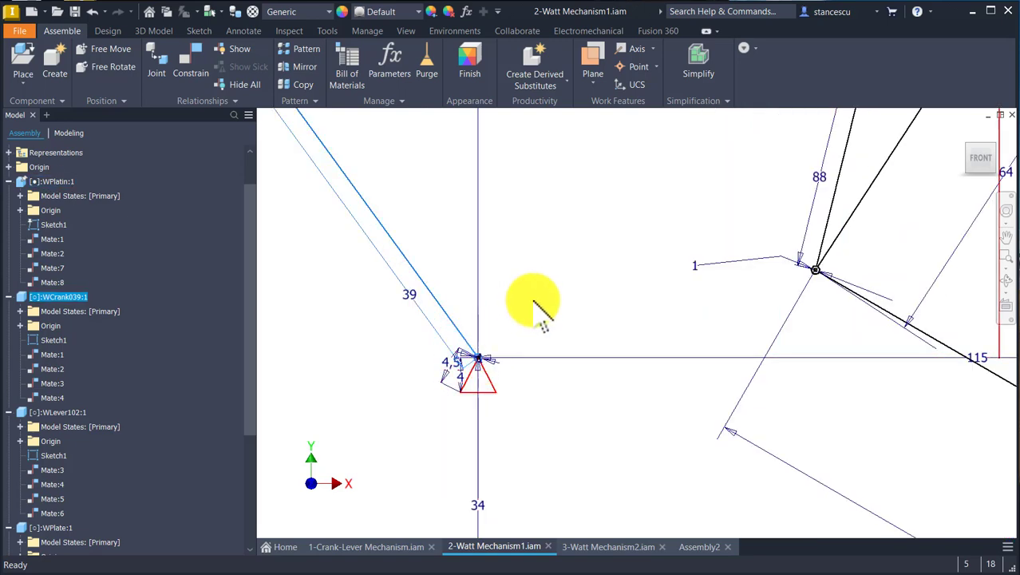
{"action": "scroll", "coordinate": [547, 433], "scroll_direction": "down", "scroll_amount": 2}
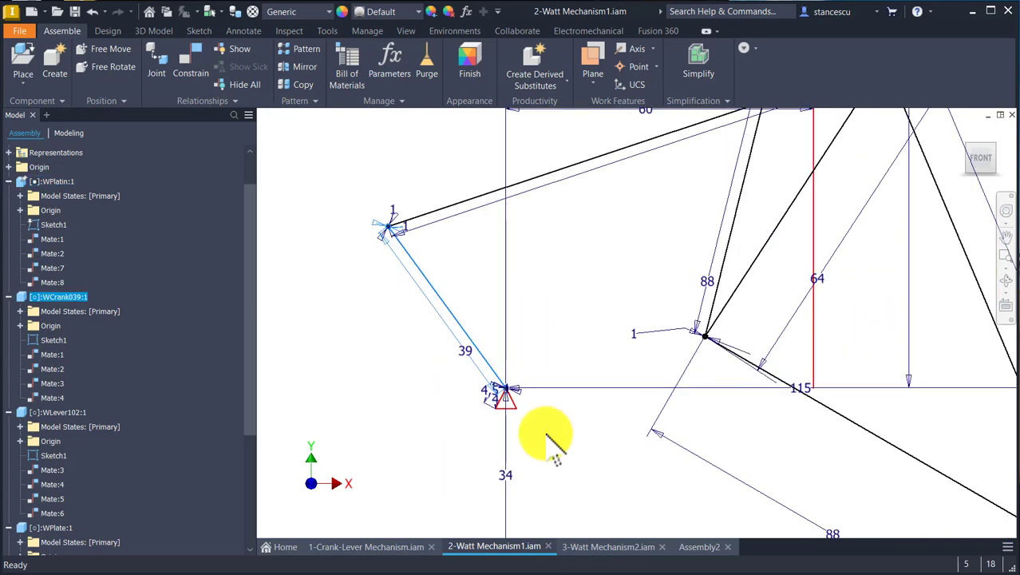
{"action": "middle_click_drag", "start_coordinate": [661, 439], "coordinate": [543, 477]}
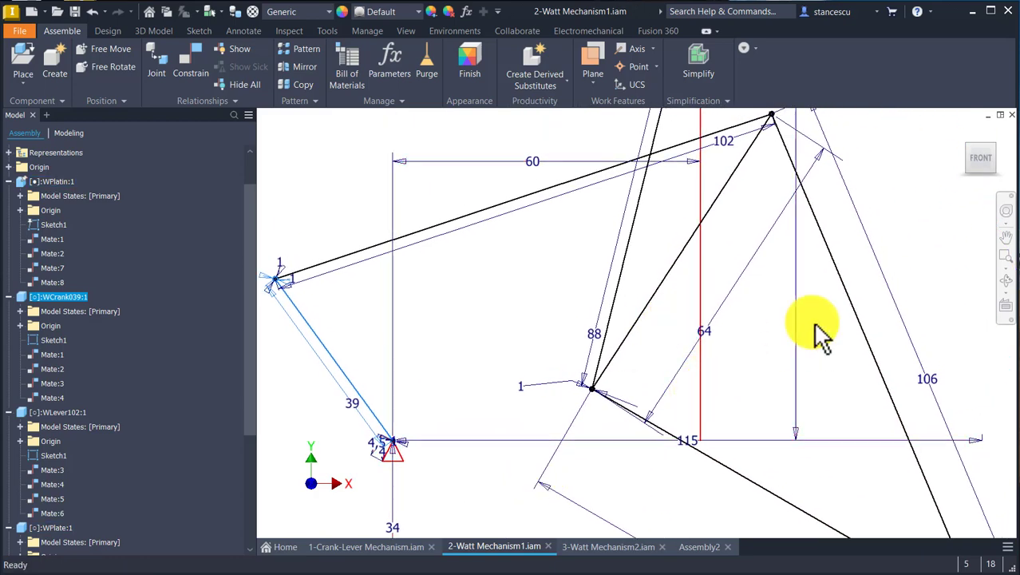
{"action": "scroll", "coordinate": [823, 354], "scroll_direction": "down", "scroll_amount": 2}
{"action": "middle_click_drag", "start_coordinate": [774, 165], "coordinate": [623, 317]}
{"action": "middle_click_drag", "start_coordinate": [791, 399], "coordinate": [789, 225]}
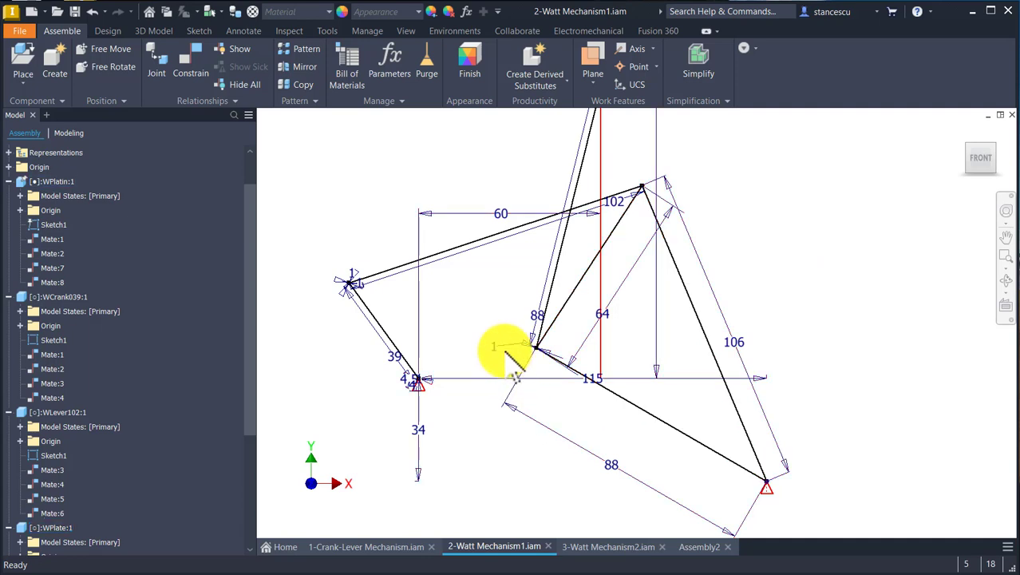
{"action": "scroll", "coordinate": [519, 351], "scroll_direction": "down", "scroll_amount": 8}
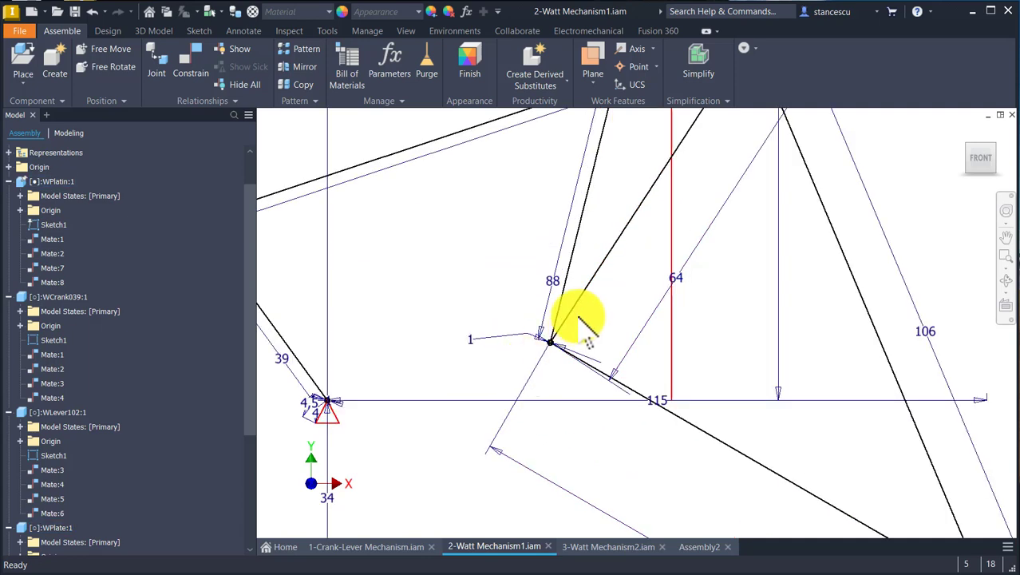
- Examine the 1 mm circle and the attached dimensions at the joint between the plate and the 88 mm lever
{"action": "scroll", "coordinate": [410, 457], "scroll_direction": "up", "scroll_amount": 3}
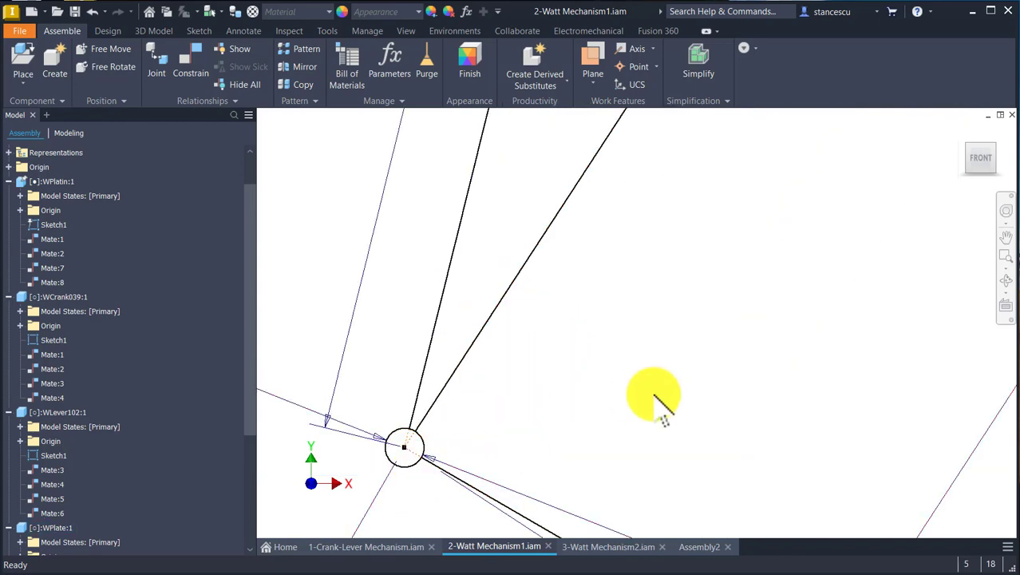
{"action": "scroll", "coordinate": [656, 406], "scroll_direction": "up", "scroll_amount": 5}
{"action": "scroll", "coordinate": [661, 373], "scroll_direction": "down", "scroll_amount": 8}
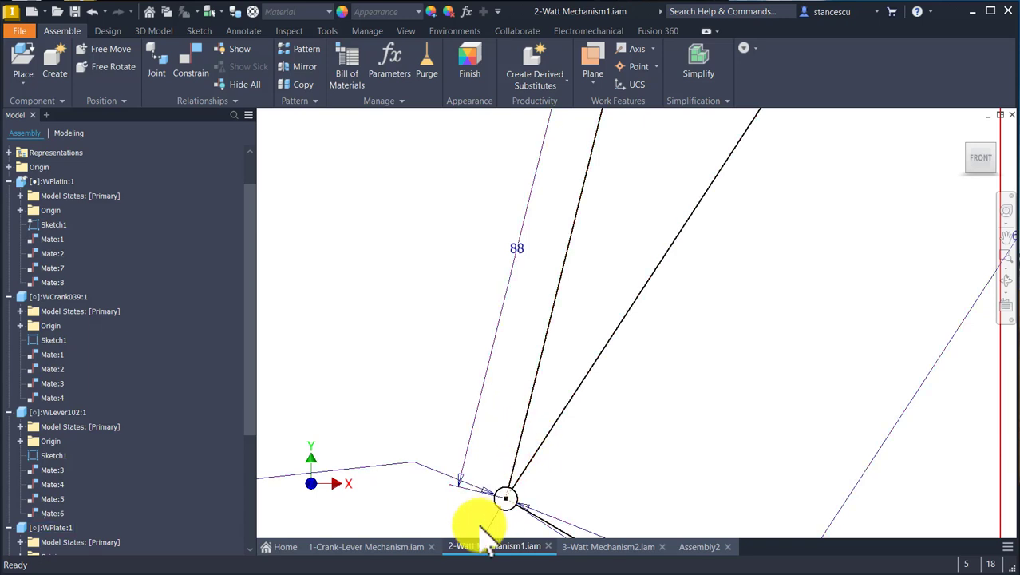
{"action": "middle_click_drag", "start_coordinate": [558, 524], "coordinate": [658, 354]}
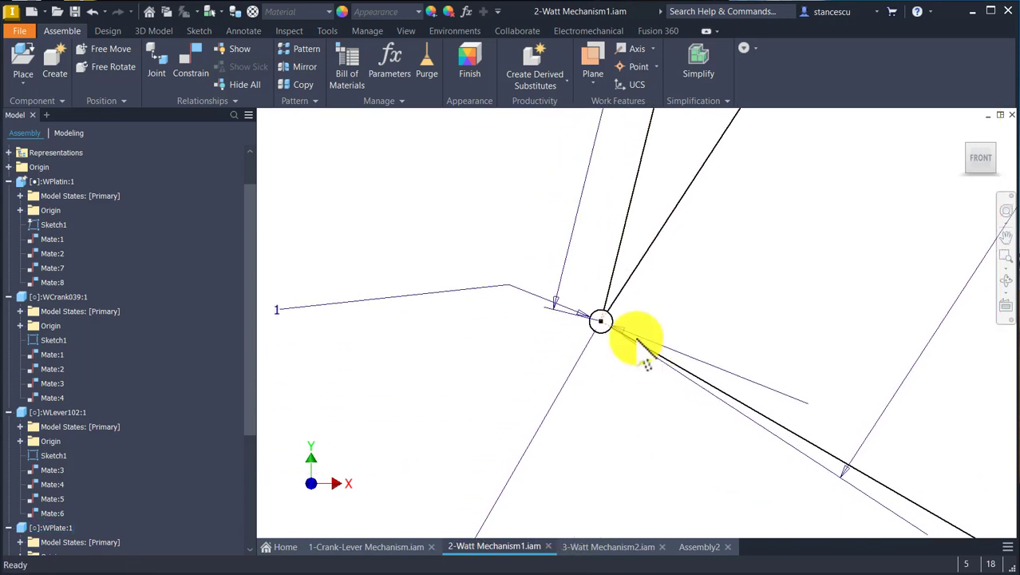
{"action": "scroll", "coordinate": [645, 364], "scroll_direction": "up", "scroll_amount": 3}
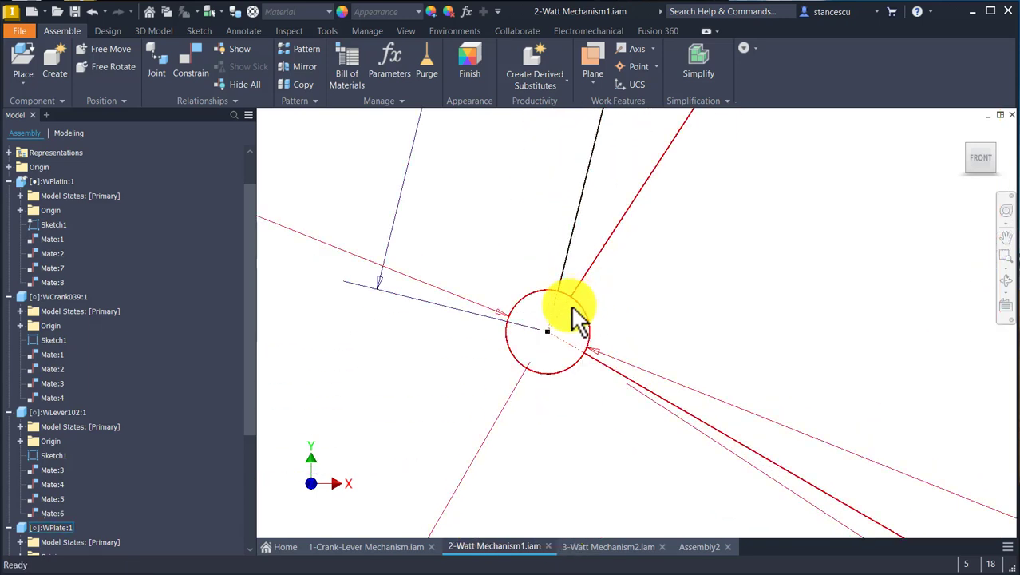
{"action": "left_click_drag", "start_coordinate": [581, 269], "coordinate": [538, 311]}
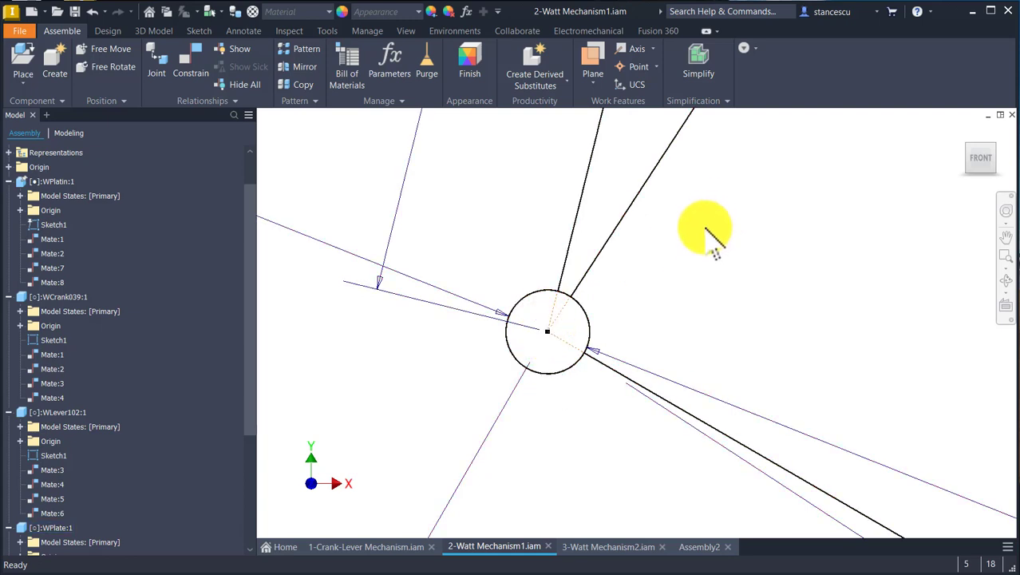
{"action": "scroll", "coordinate": [593, 316], "scroll_direction": "up", "scroll_amount": 2}
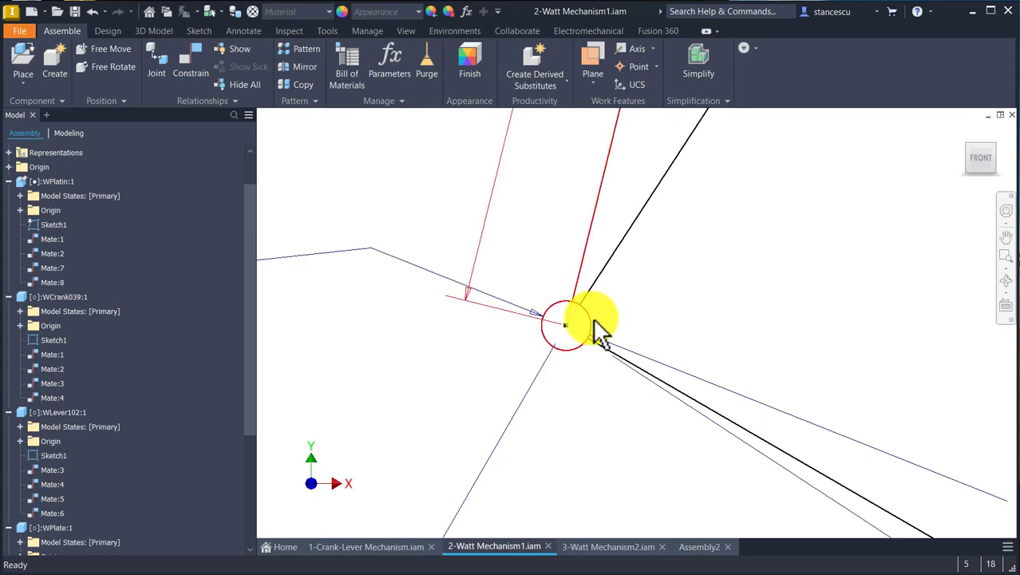
{"action": "middle_click_drag", "start_coordinate": [607, 314], "coordinate": [788, 226]}
{"action": "scroll", "coordinate": [772, 229], "scroll_direction": "up", "scroll_amount": 2}
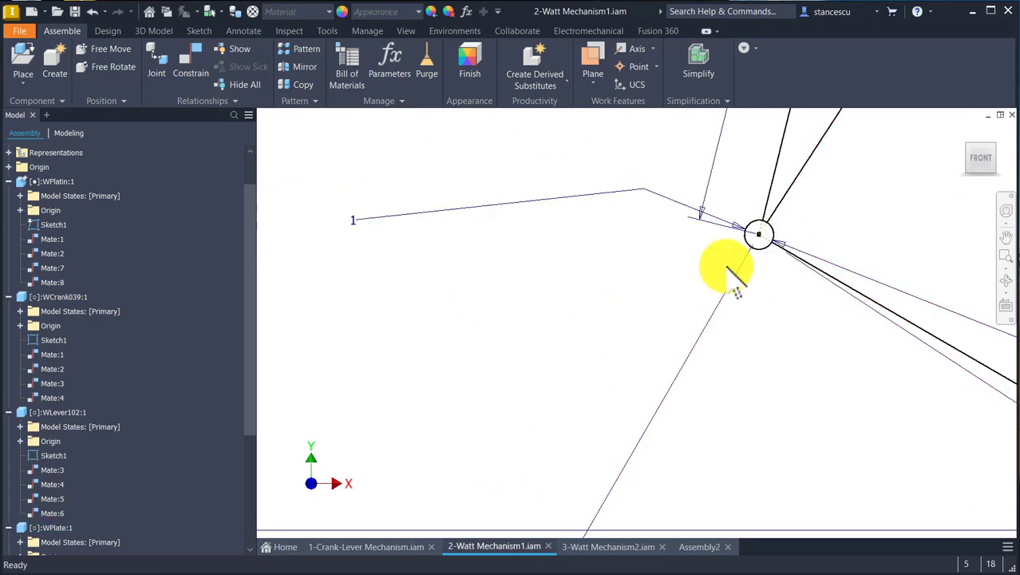
{"action": "scroll", "coordinate": [735, 277], "scroll_direction": "up", "scroll_amount": 2}
{"action": "key", "text": "Num_Lock"}
{"action": "scroll", "coordinate": [755, 262], "scroll_direction": "up", "scroll_amount": 4}
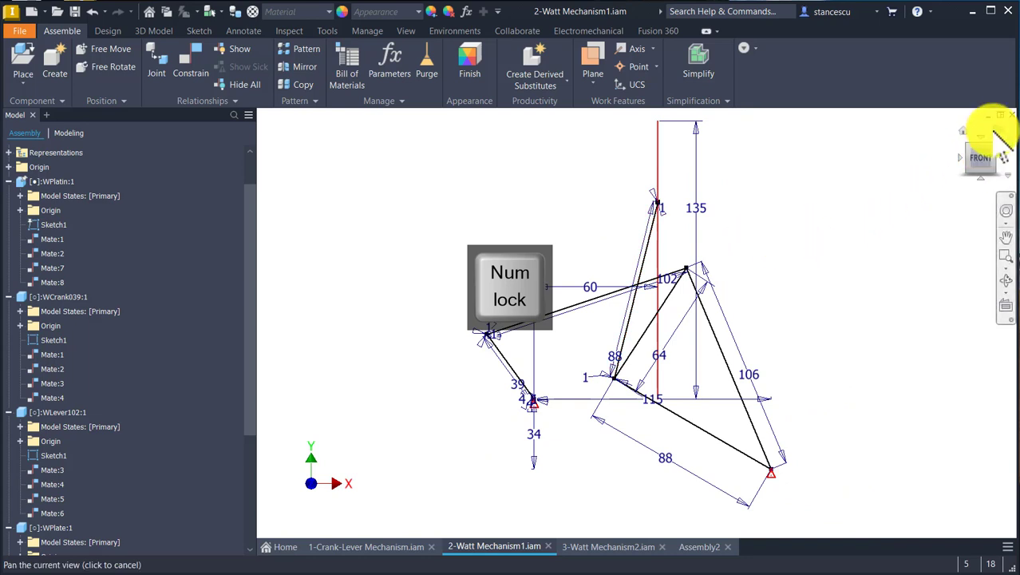
- Switch to 3-Watt Mechanism2.iam, enter Dynamic Simulation, run the full 11 s simulation and rewind it to the start
{"action": "left_click", "coordinate": [622, 549]}
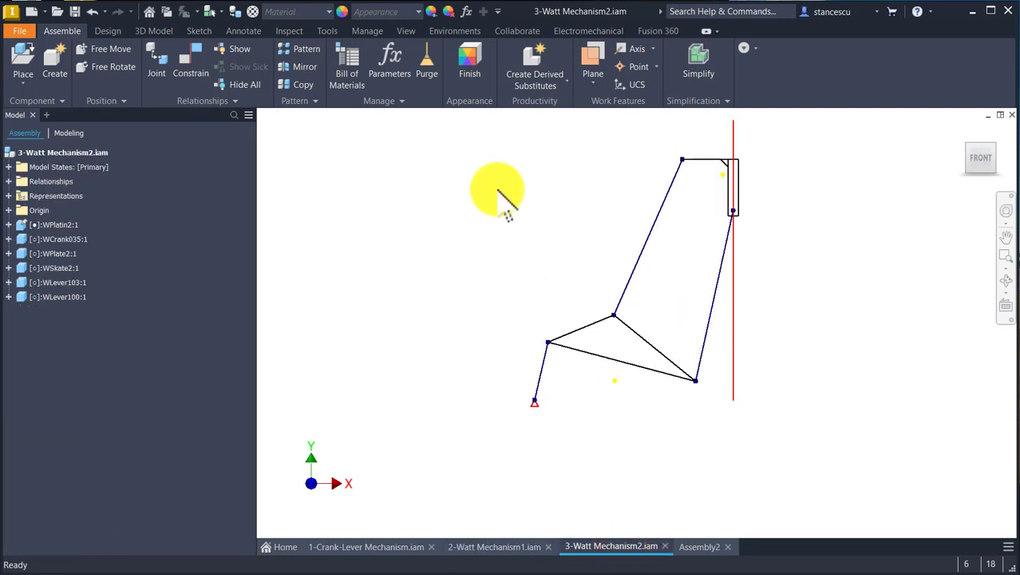
{"action": "left_click", "coordinate": [452, 32]}
{"action": "left_click", "coordinate": [32, 67]}
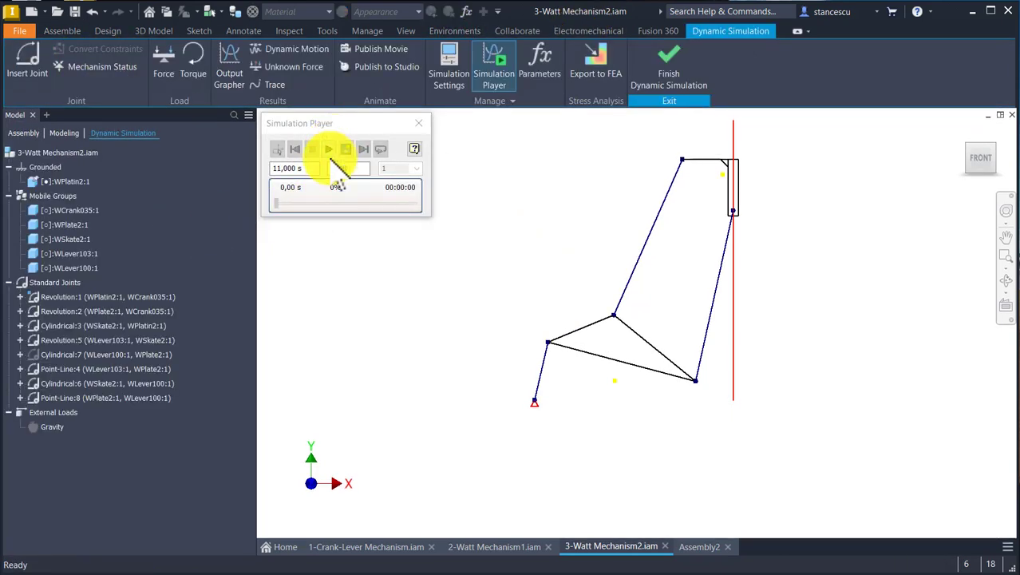
{"action": "left_click", "coordinate": [328, 148]}
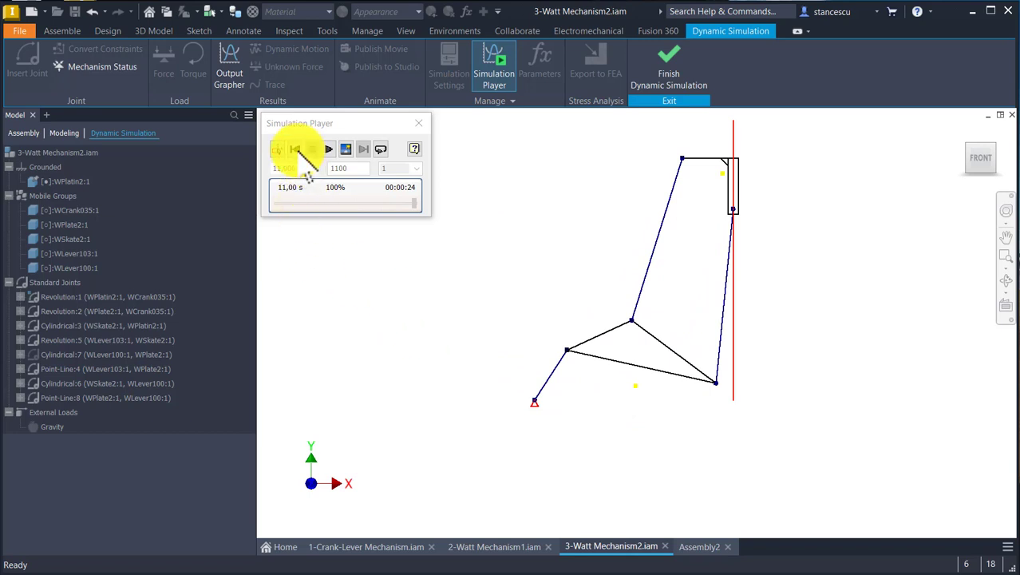
{"action": "left_click", "coordinate": [295, 149]}
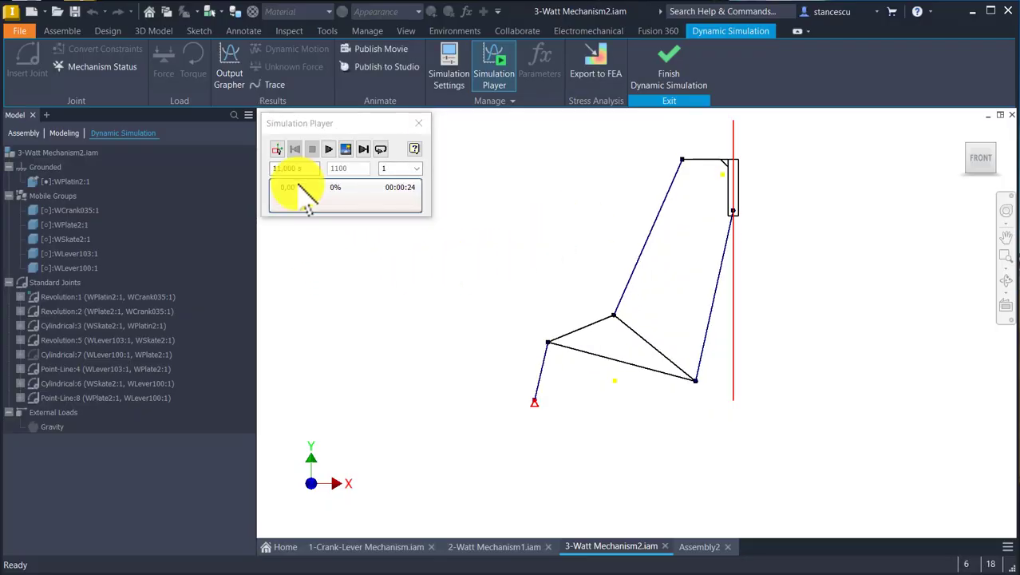
{"action": "left_click", "coordinate": [269, 88]}
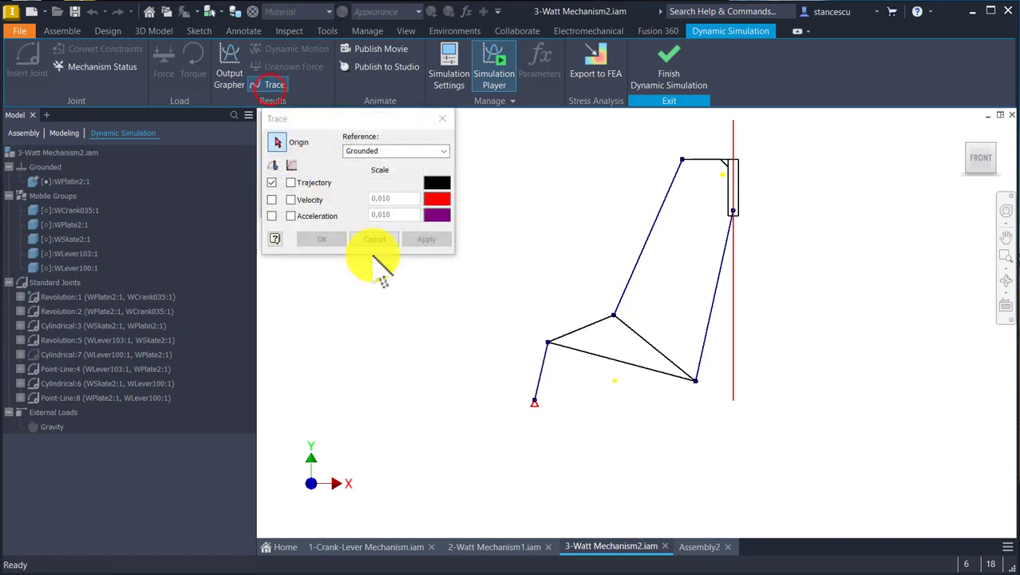
{"action": "left_click", "coordinate": [614, 313]}
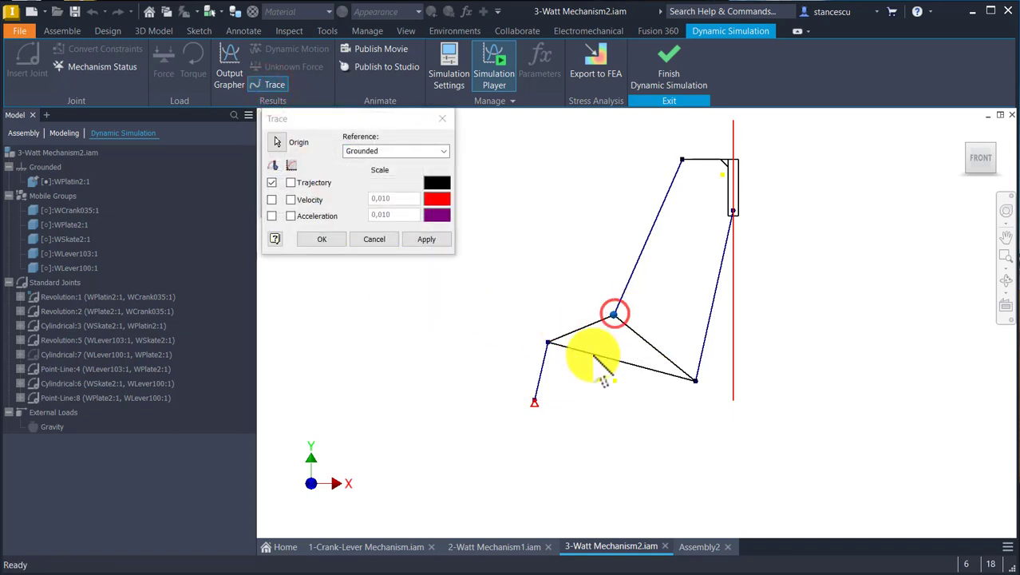
{"action": "left_click", "coordinate": [436, 184]}
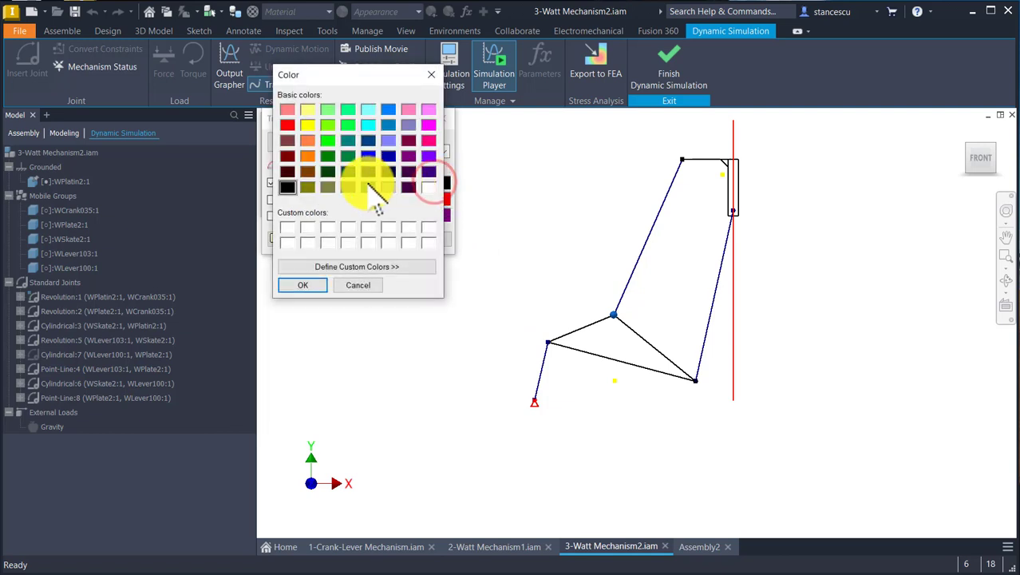
{"action": "left_click", "coordinate": [328, 140]}
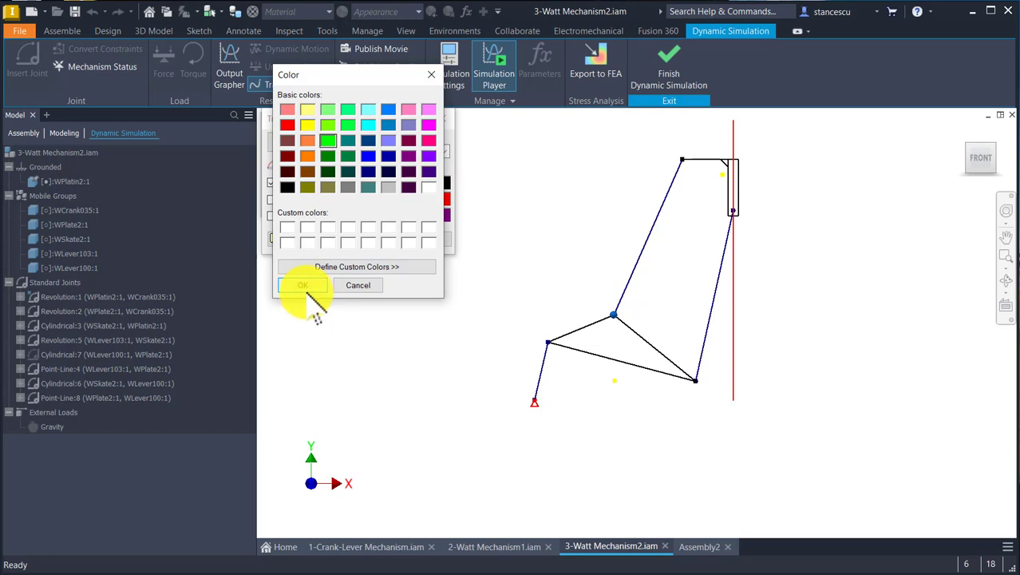
{"action": "left_click", "coordinate": [306, 285]}
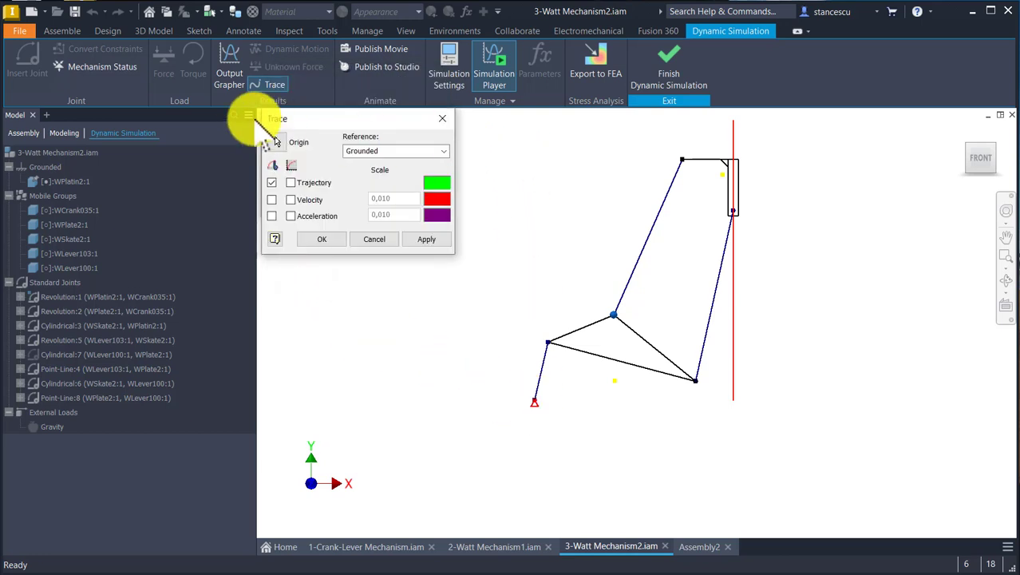
- Add a bright green trajectory trace, relative to Grounded, at the upper corner of the triangular plate
{"action": "left_click", "coordinate": [262, 86]}
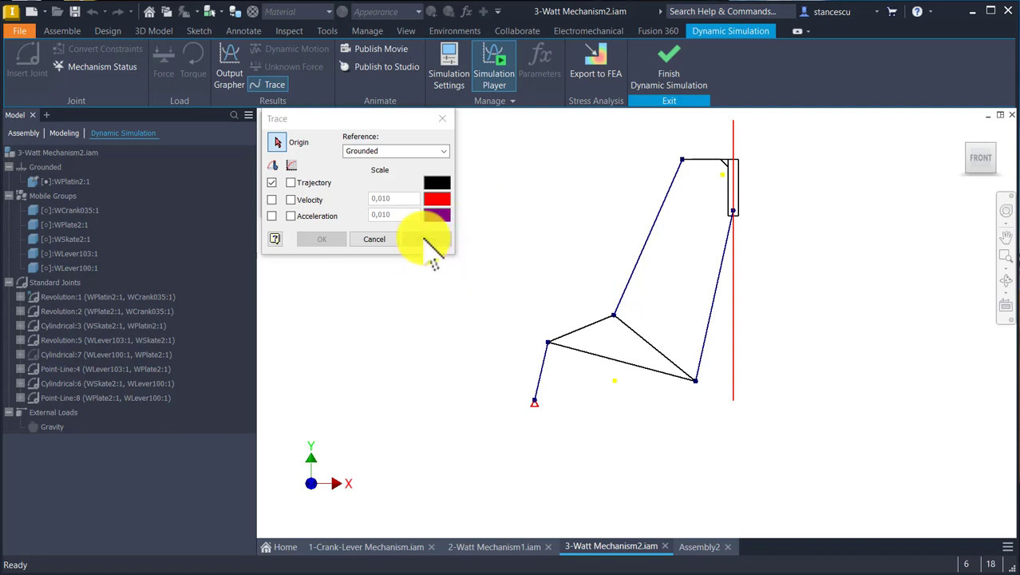
{"action": "left_click", "coordinate": [612, 318]}
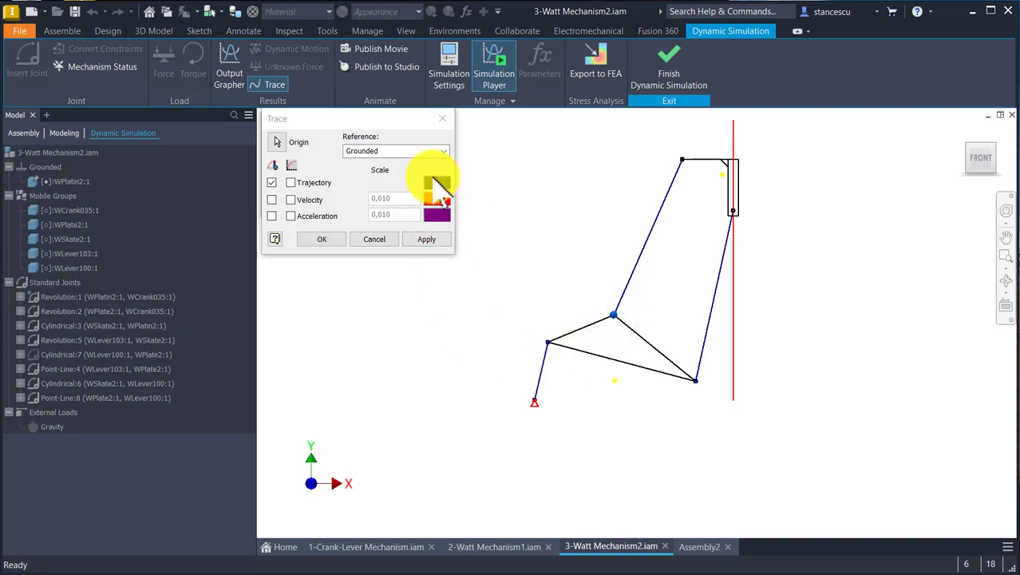
{"action": "left_click", "coordinate": [436, 182]}
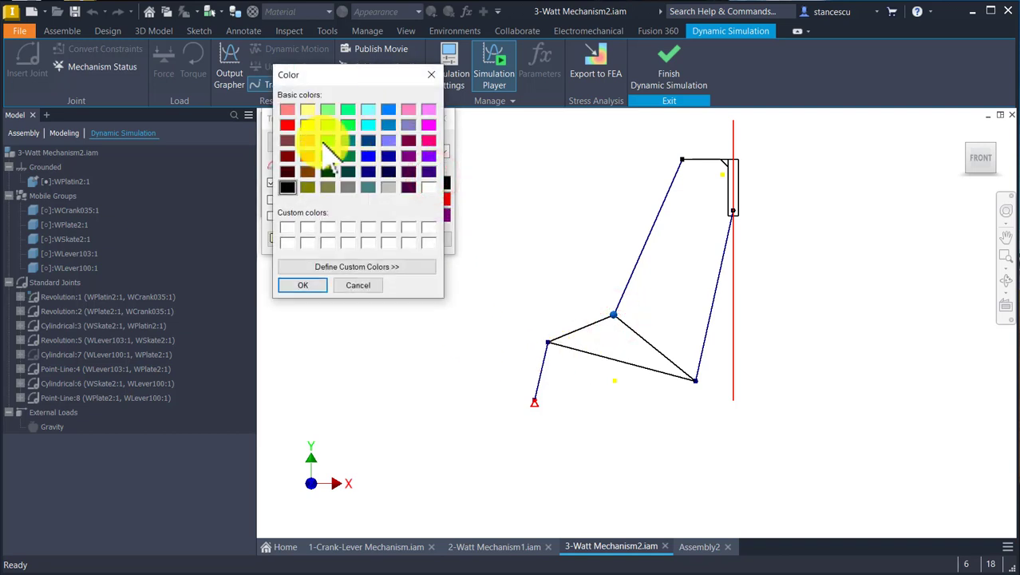
{"action": "left_click", "coordinate": [327, 141]}
{"action": "left_click", "coordinate": [302, 285]}
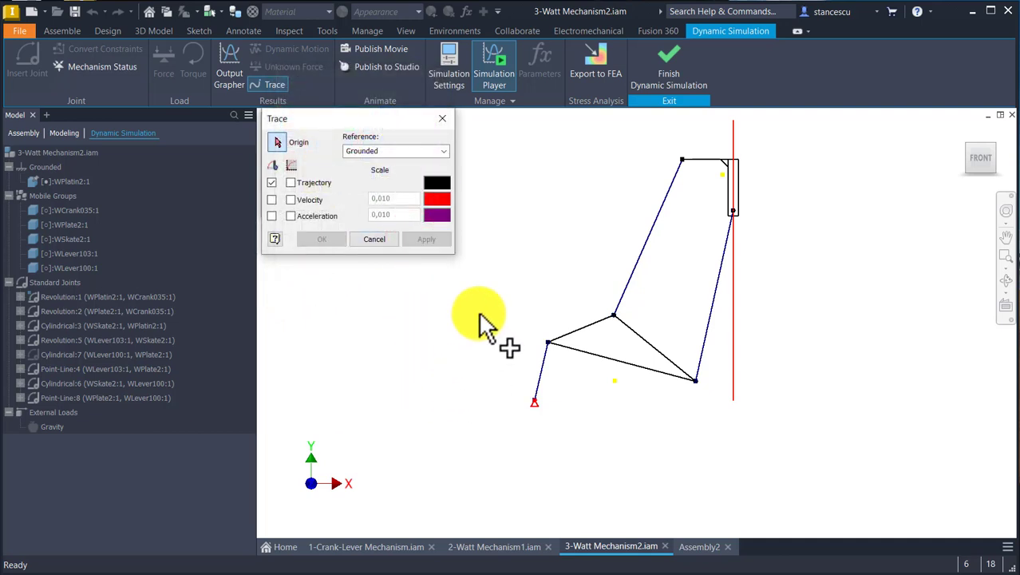
- Add an orange trajectory trace at the plate corner joined to the lever that drives the slider, and finish tracing
{"action": "left_click", "coordinate": [696, 381]}
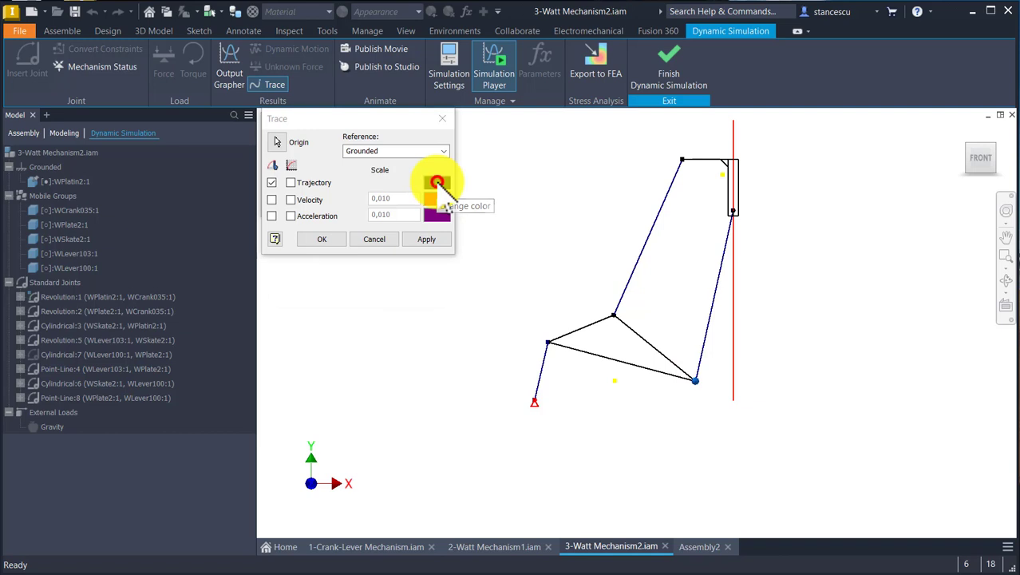
{"action": "left_click", "coordinate": [438, 184]}
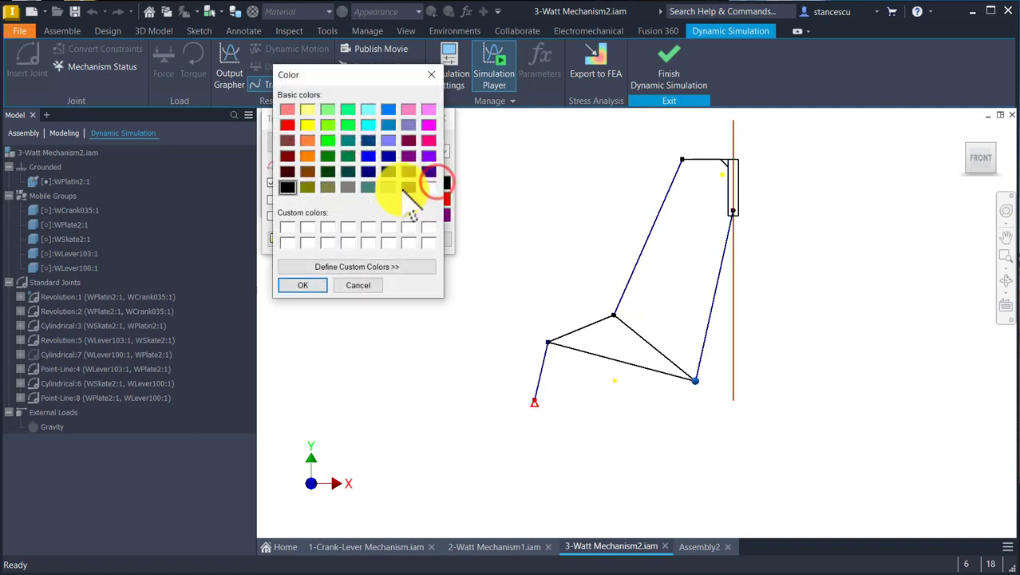
{"action": "left_click", "coordinate": [308, 155]}
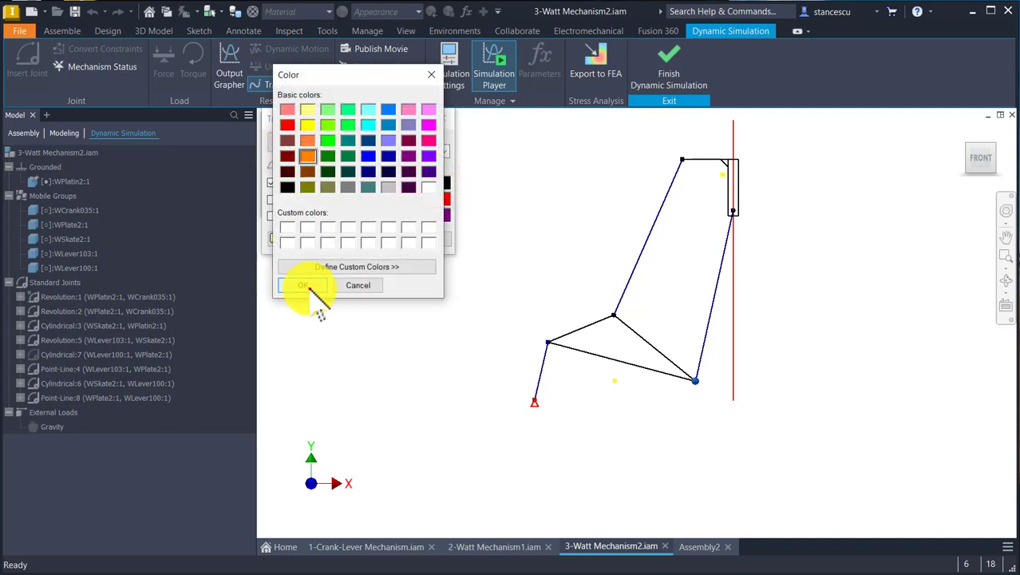
{"action": "left_click", "coordinate": [307, 287]}
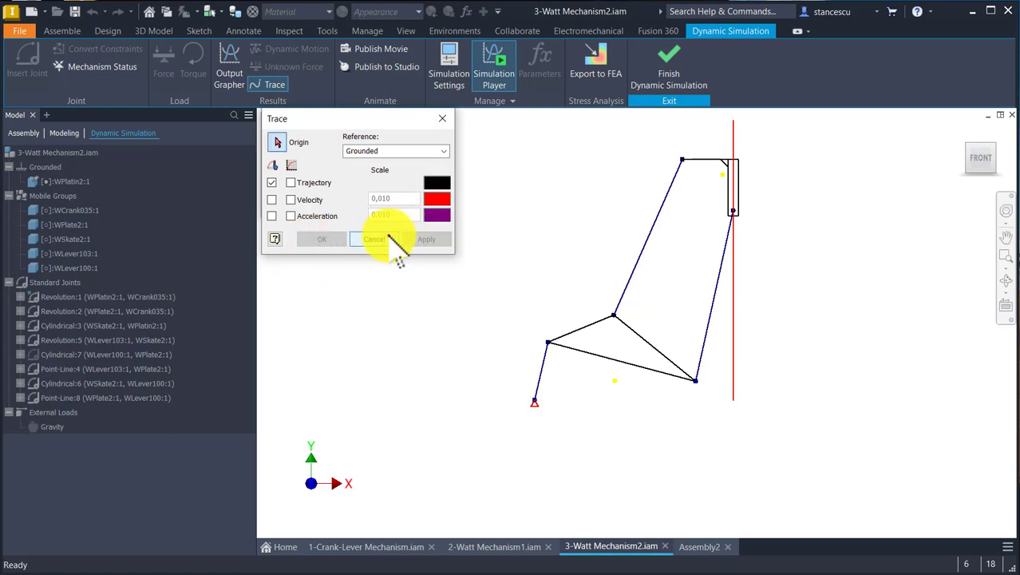
{"action": "left_click", "coordinate": [375, 239]}
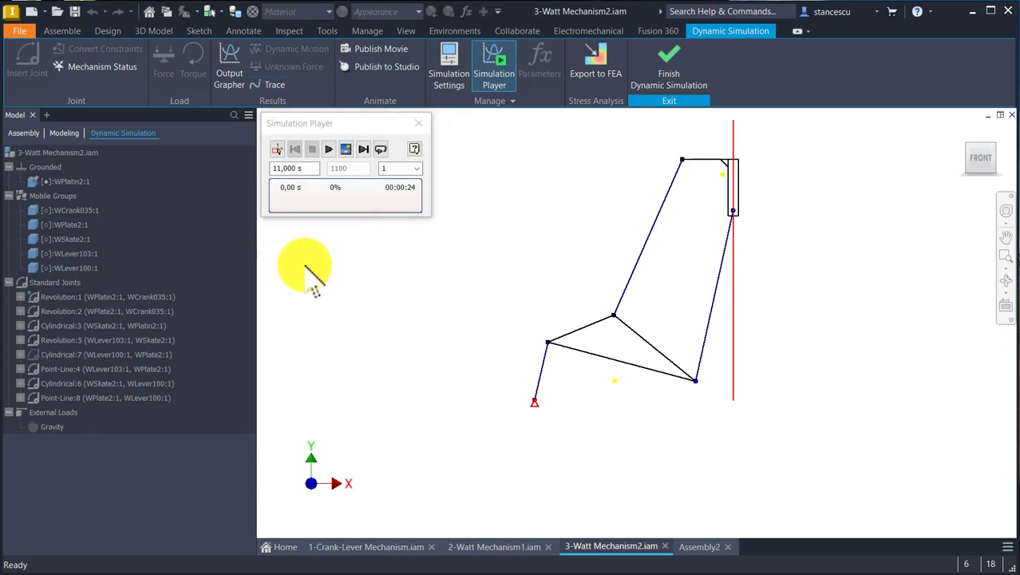
- Play the simulation to view both traced trajectories, rewind it and return to construction mode
{"action": "left_click", "coordinate": [329, 149]}
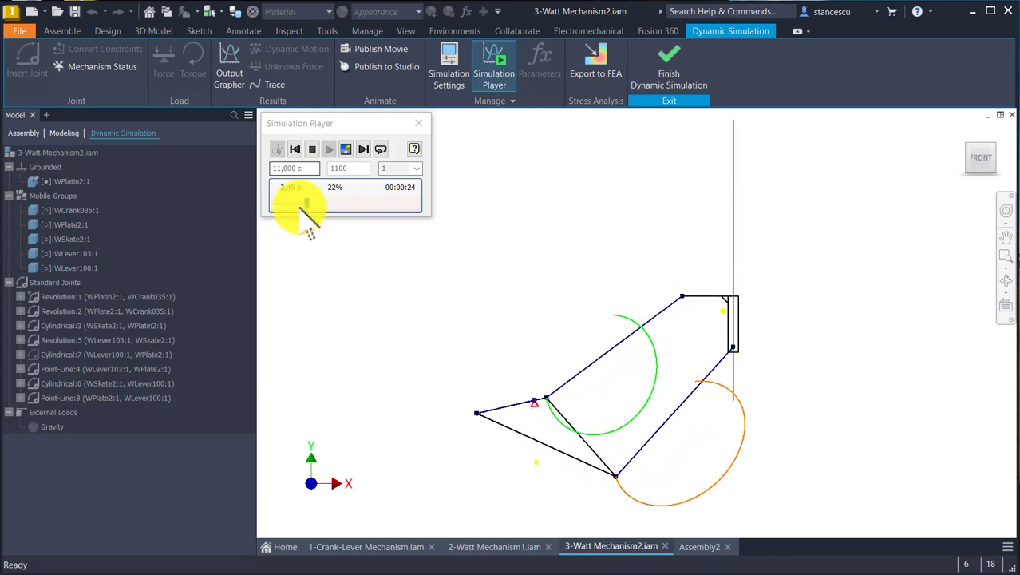
{"action": "left_click", "coordinate": [295, 149]}
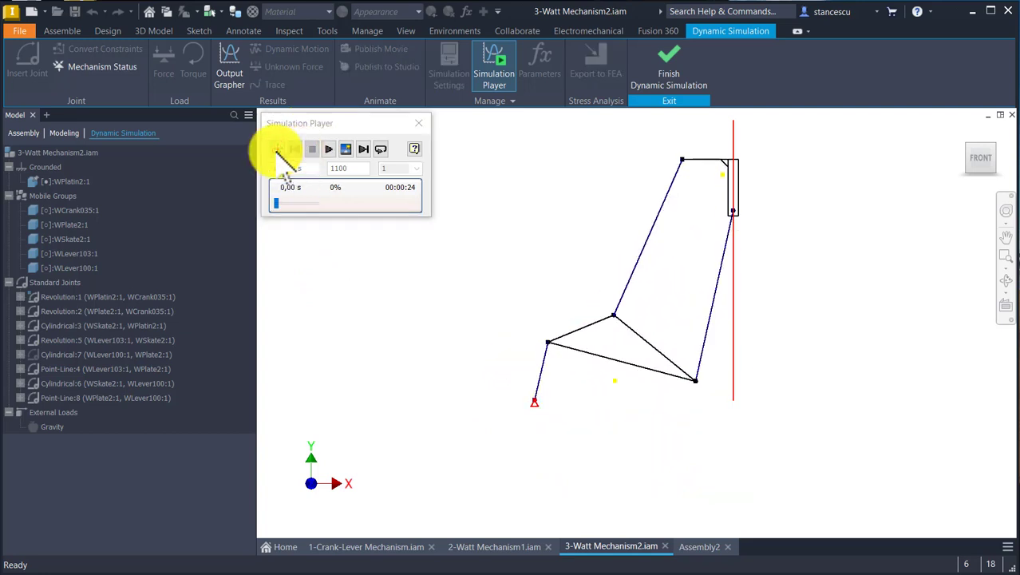
{"action": "left_click", "coordinate": [275, 151]}
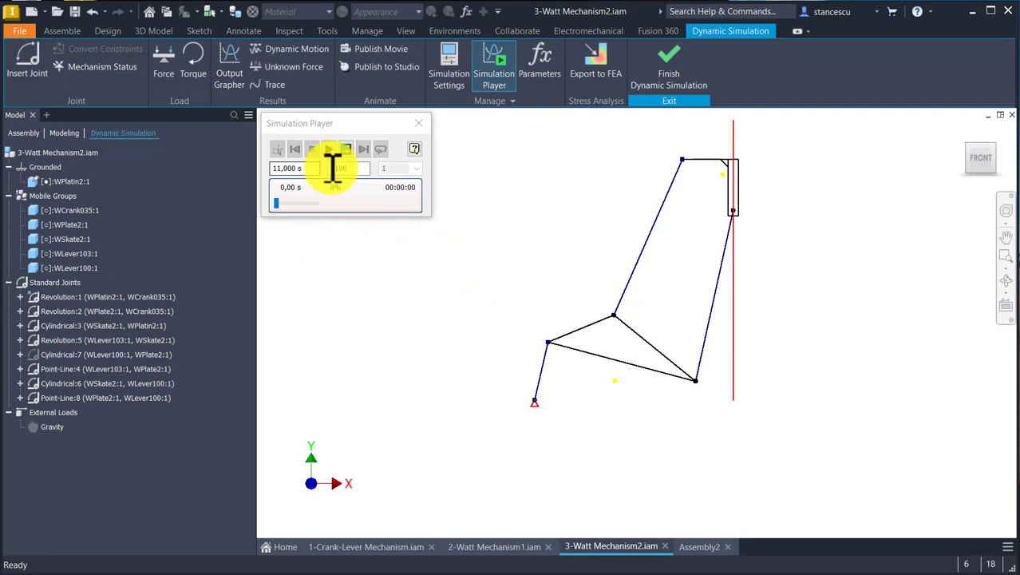
- Run the simulation briefly from construction mode, stop and rewind it, and open the Output Grapher
{"action": "left_click", "coordinate": [230, 69]}
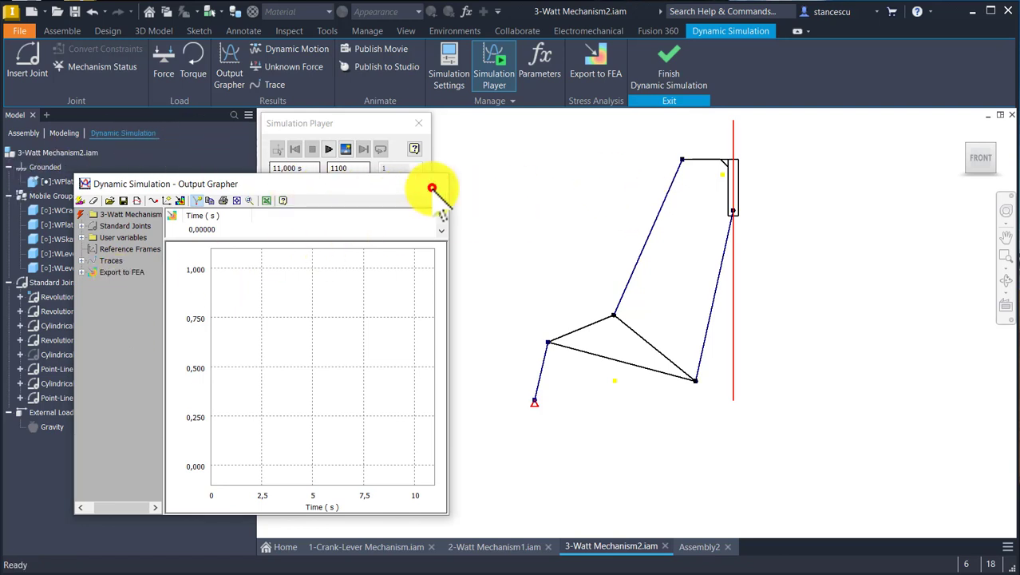
{"action": "left_click", "coordinate": [432, 188]}
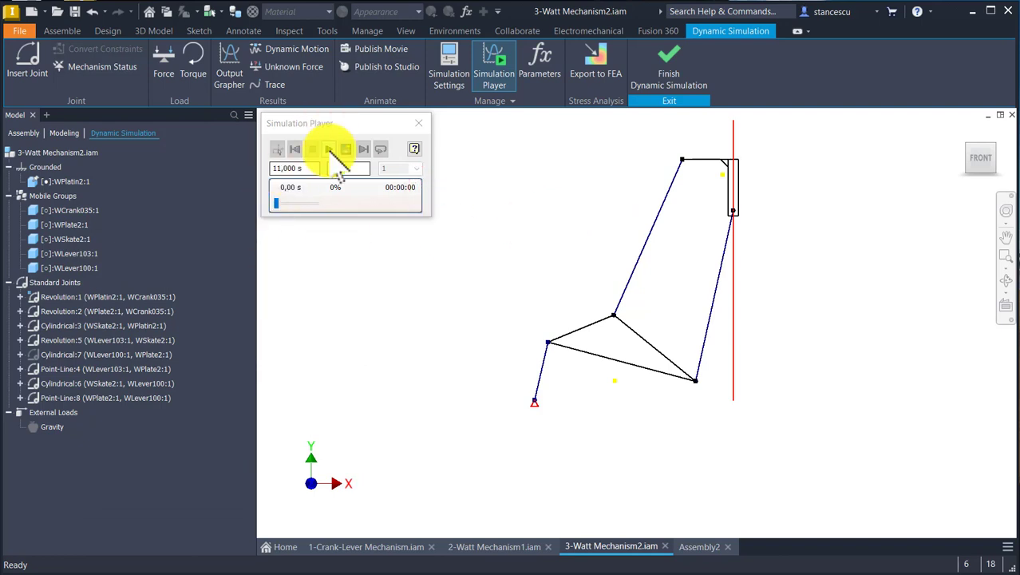
{"action": "left_click", "coordinate": [330, 150]}
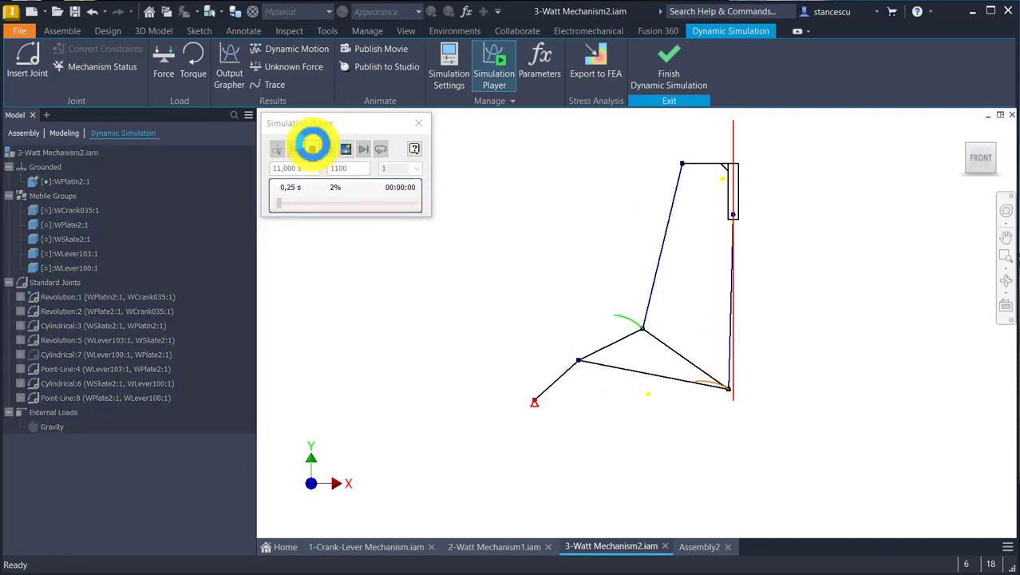
{"action": "left_click", "coordinate": [314, 148]}
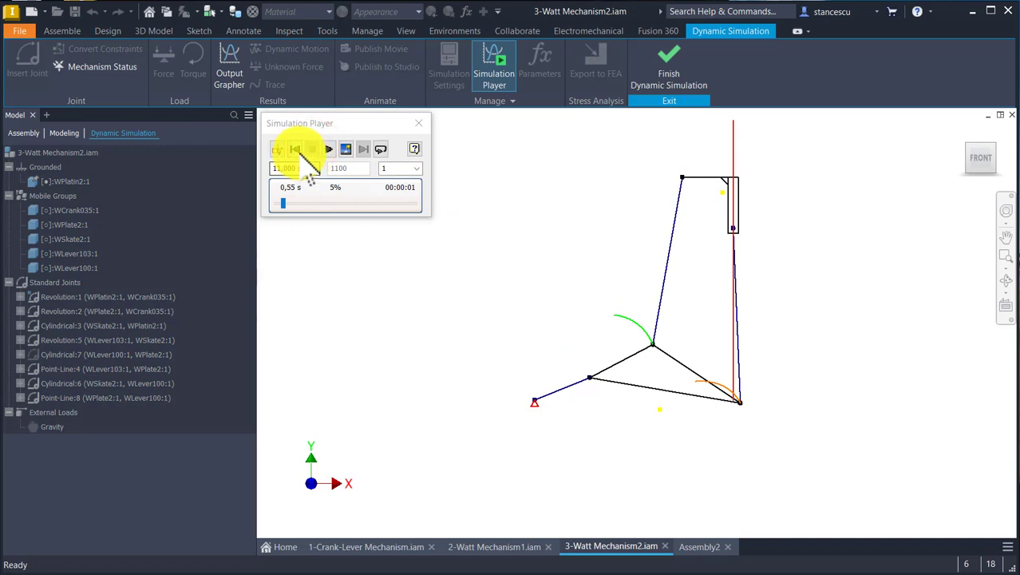
{"action": "left_click", "coordinate": [292, 148]}
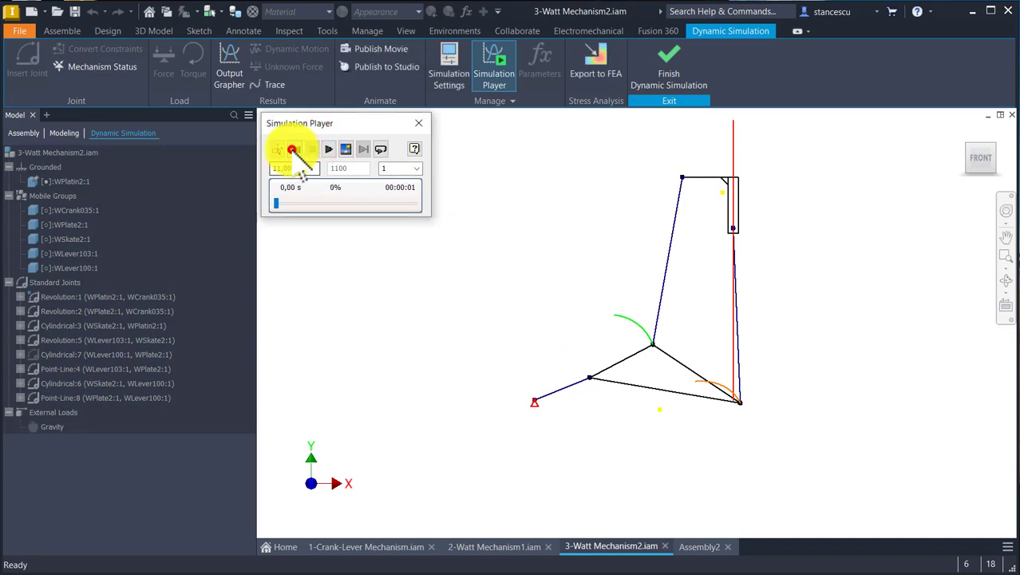
{"action": "left_click", "coordinate": [231, 64]}
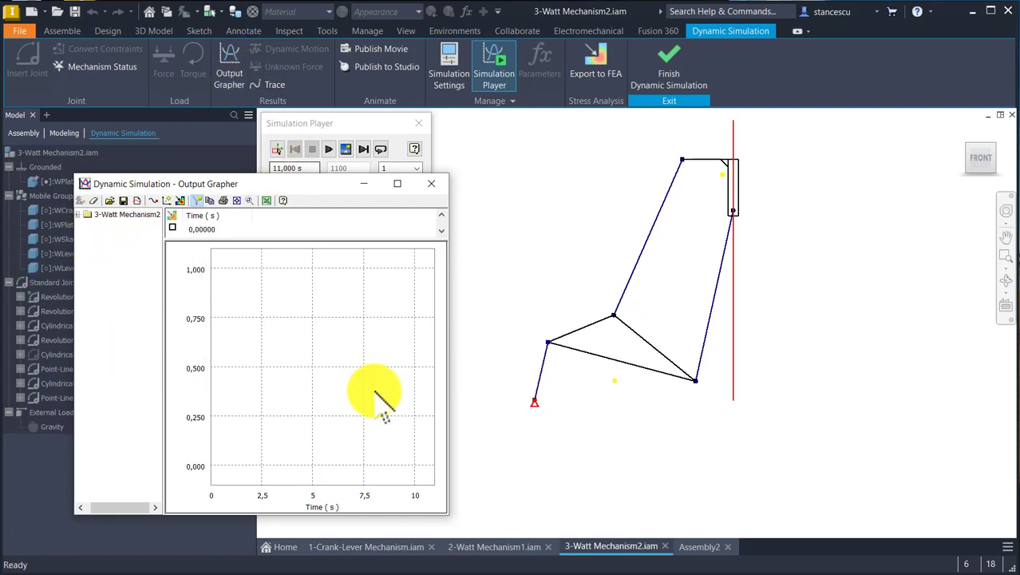
- Edit the orange trace at the plate's lower corner to output velocity and acceleration curves to the grapher
{"action": "left_click", "coordinate": [78, 214]}
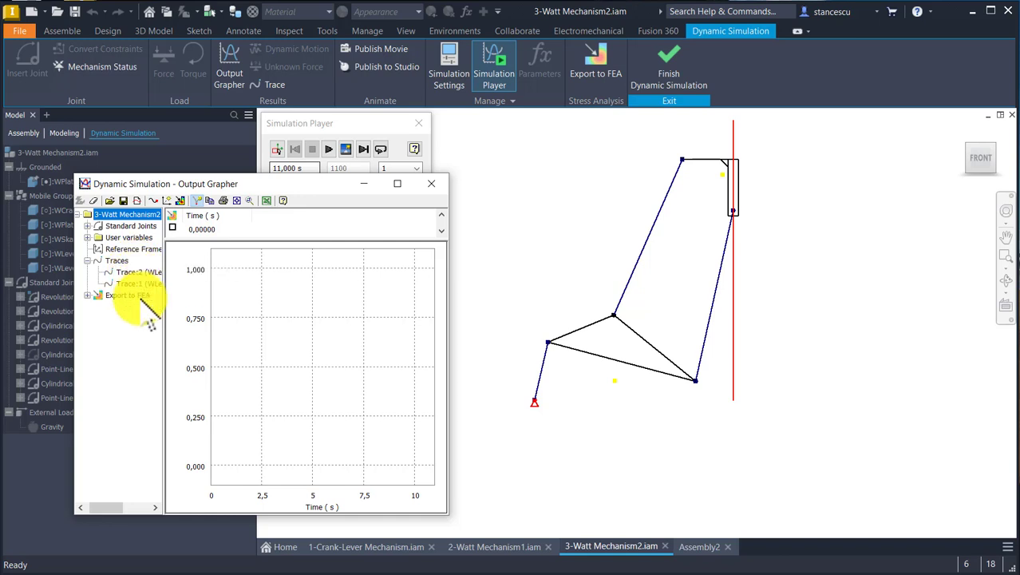
{"action": "right_click", "coordinate": [134, 271]}
{"action": "left_click", "coordinate": [135, 270]}
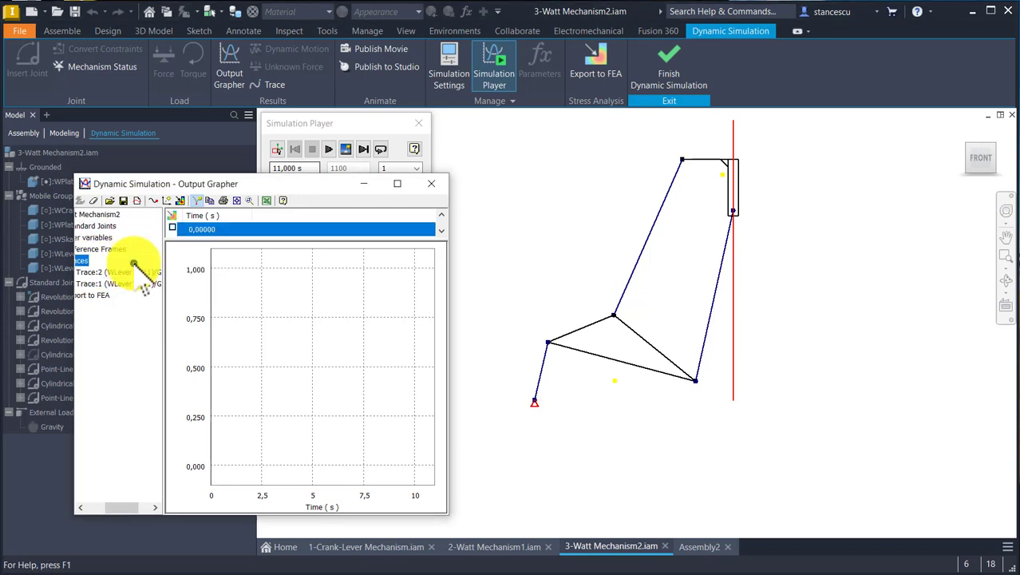
{"action": "right_click", "coordinate": [134, 264]}
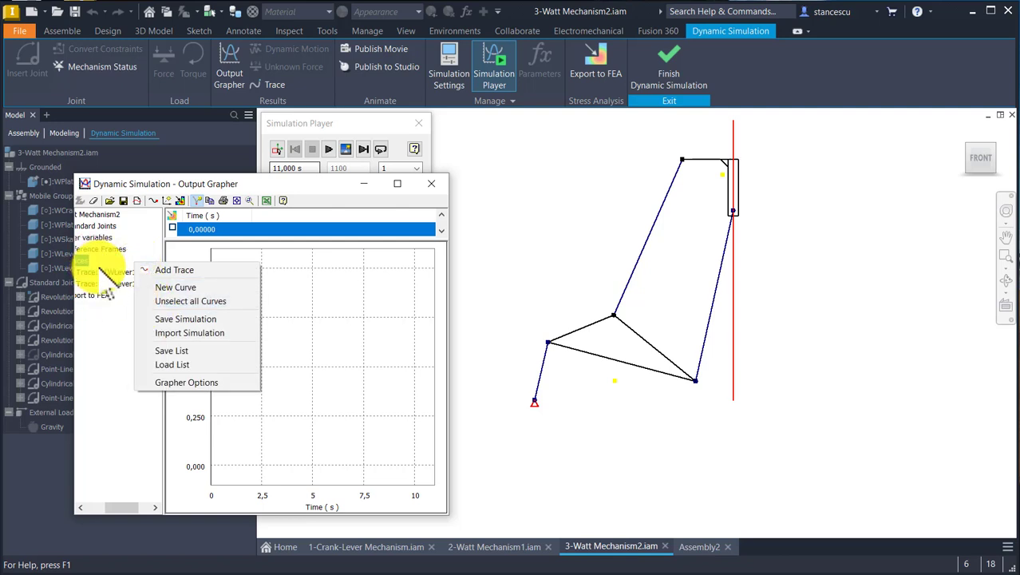
{"action": "left_click", "coordinate": [104, 272]}
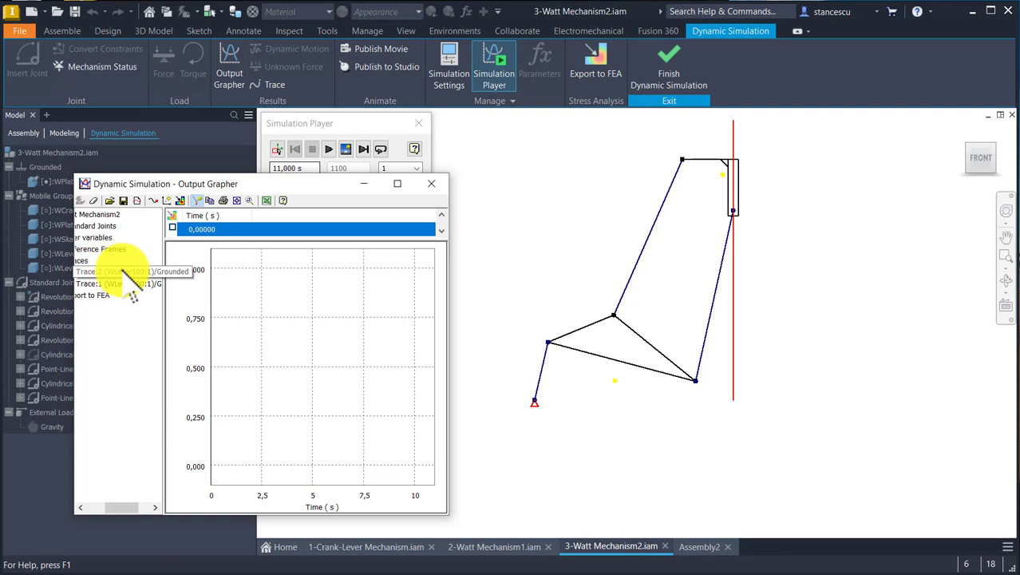
{"action": "right_click", "coordinate": [124, 269]}
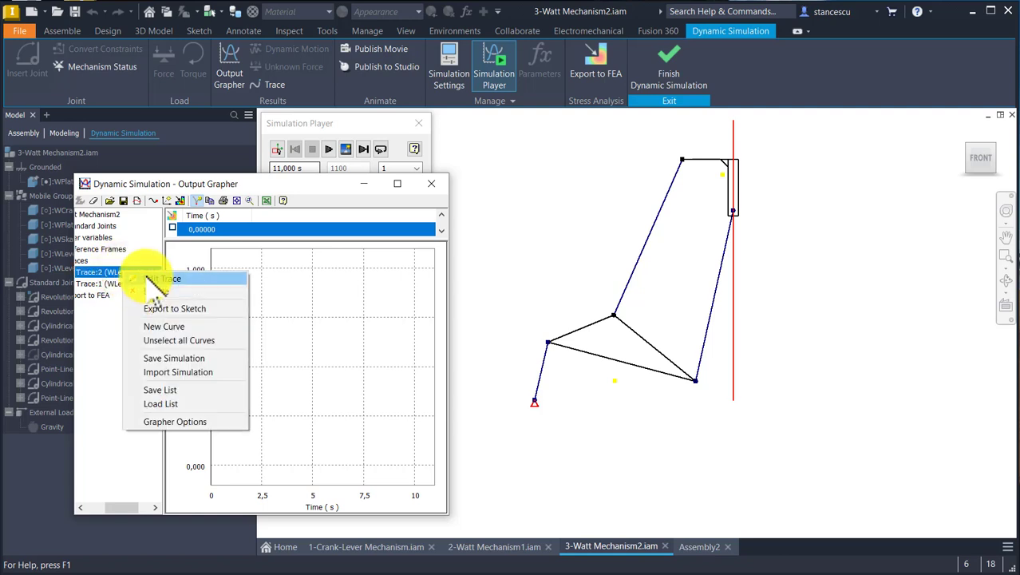
{"action": "left_click", "coordinate": [159, 279]}
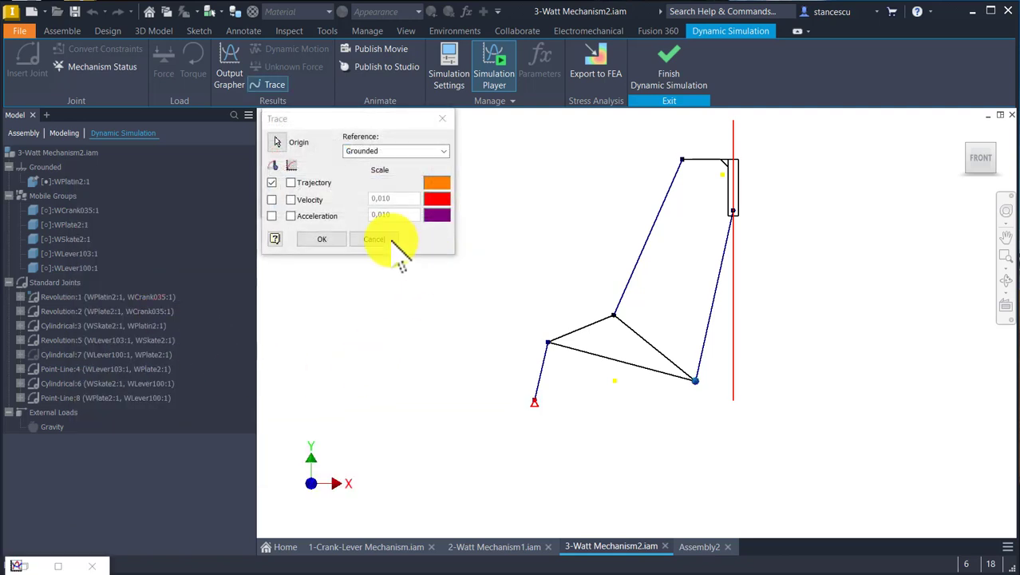
{"action": "left_click", "coordinate": [290, 200]}
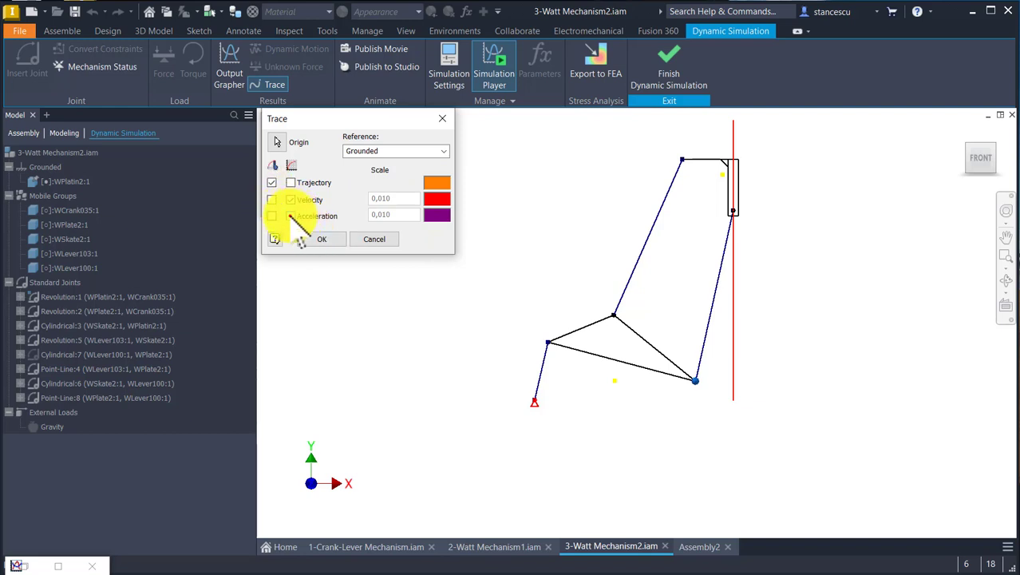
{"action": "left_click", "coordinate": [290, 216]}
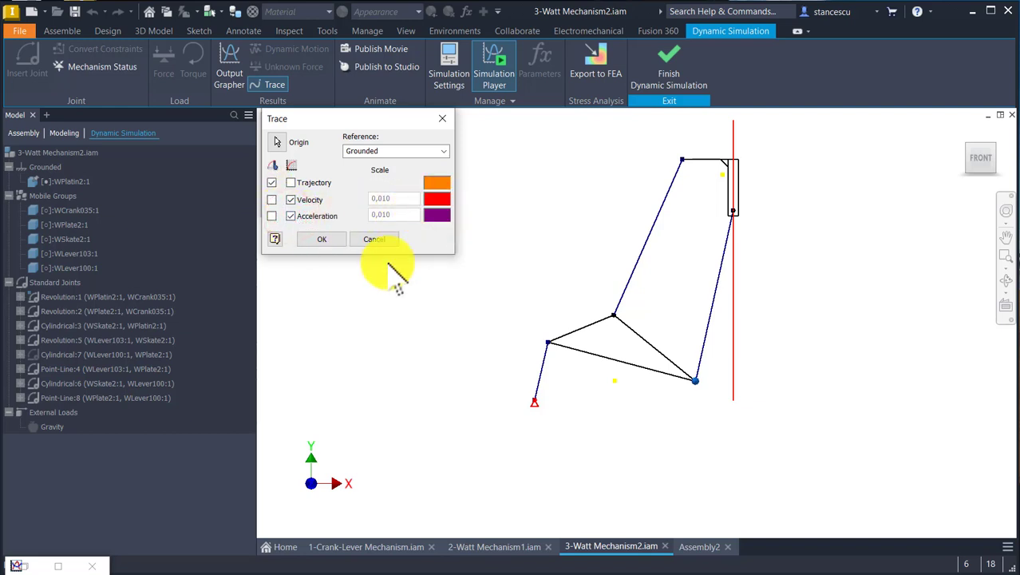
{"action": "left_click", "coordinate": [331, 238]}
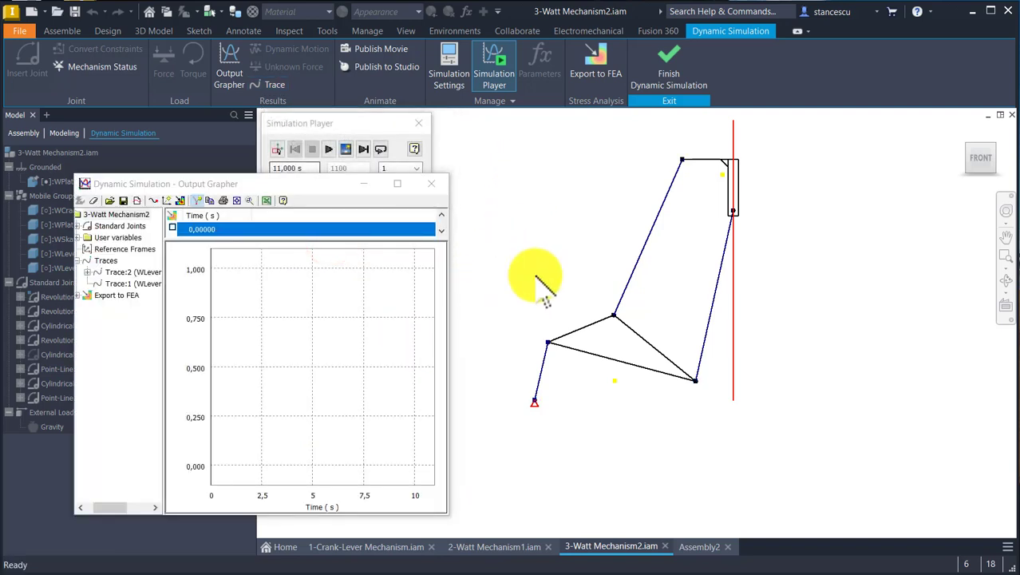
- Plot the total velocity V and total acceleration A of Trace:2 in the Output Grapher
{"action": "left_click", "coordinate": [87, 272]}
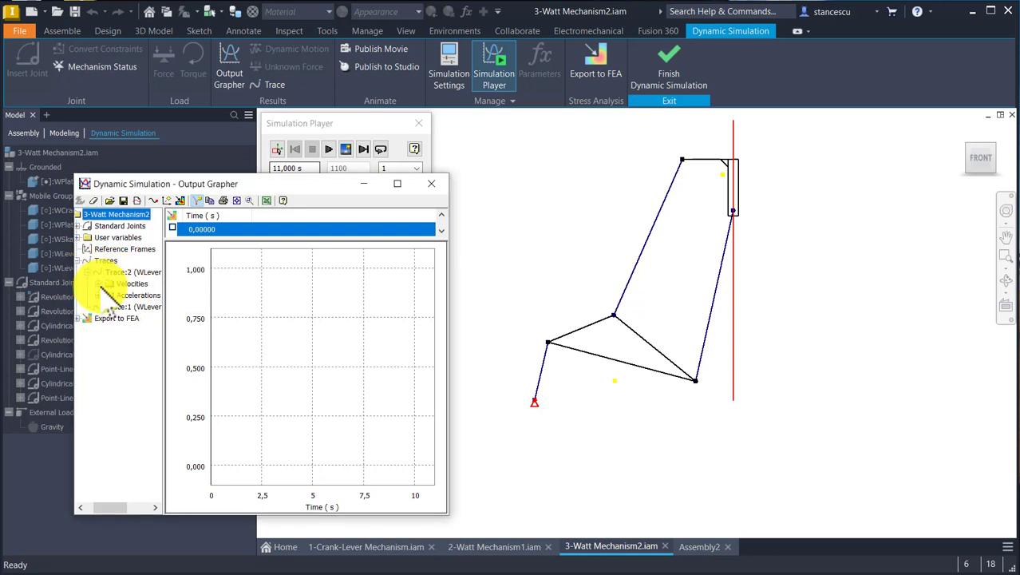
{"action": "left_click", "coordinate": [98, 284]}
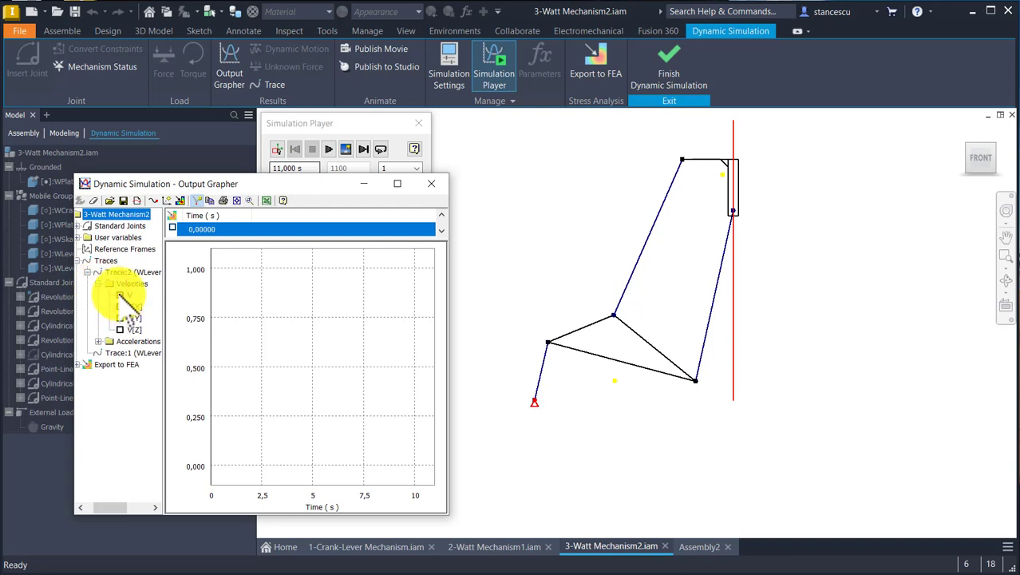
{"action": "left_click", "coordinate": [119, 295]}
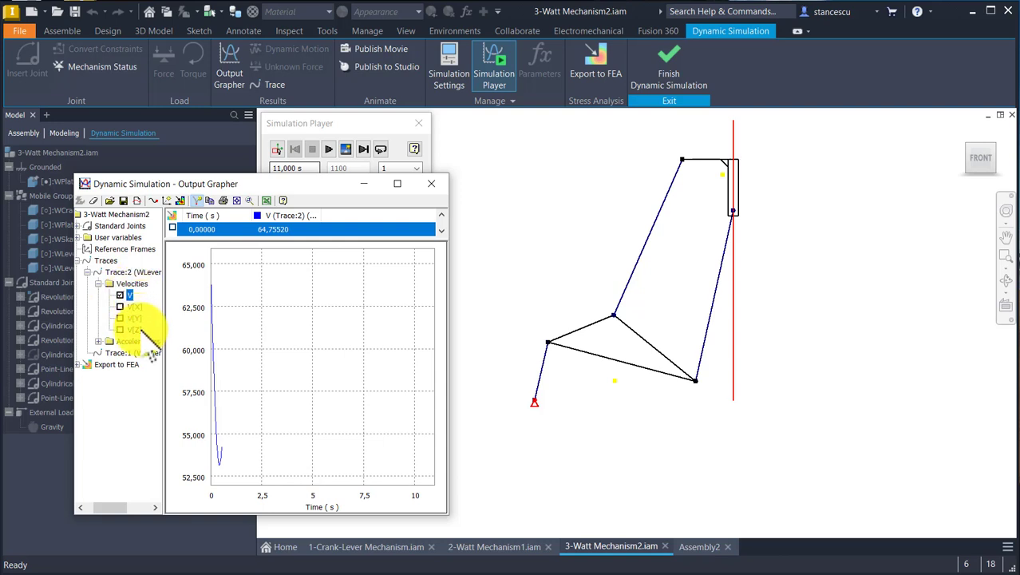
{"action": "left_click", "coordinate": [98, 341]}
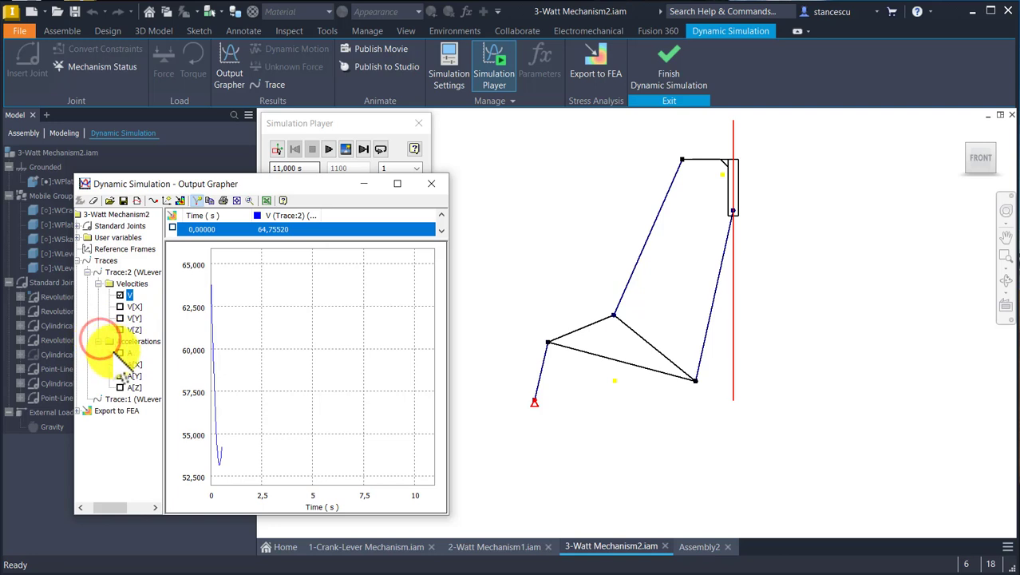
{"action": "left_click", "coordinate": [120, 352]}
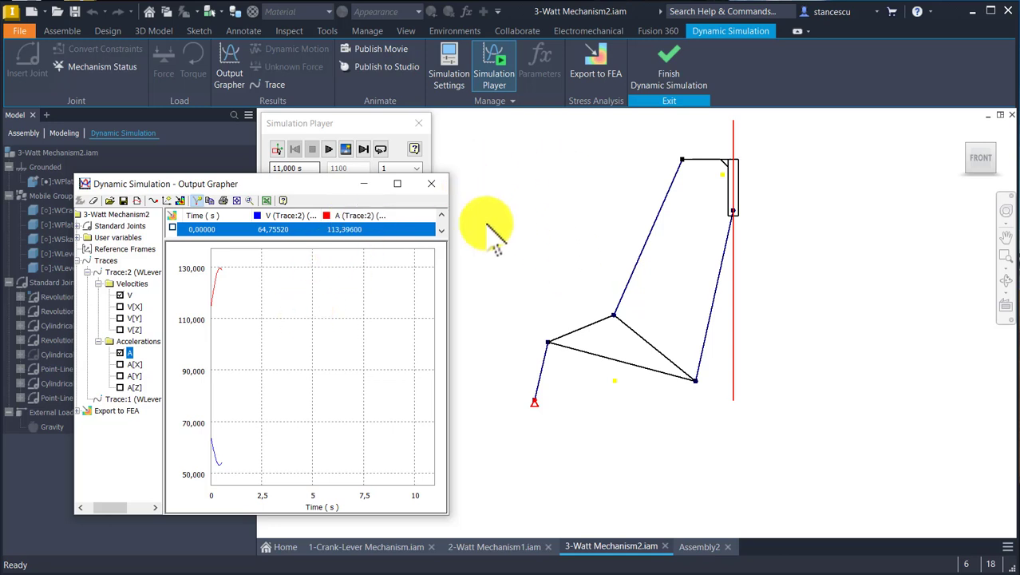
- Replay the short earlier run, then run the full 11 s simulation to graph the plate corner's velocity and acceleration
{"action": "left_click", "coordinate": [327, 149]}
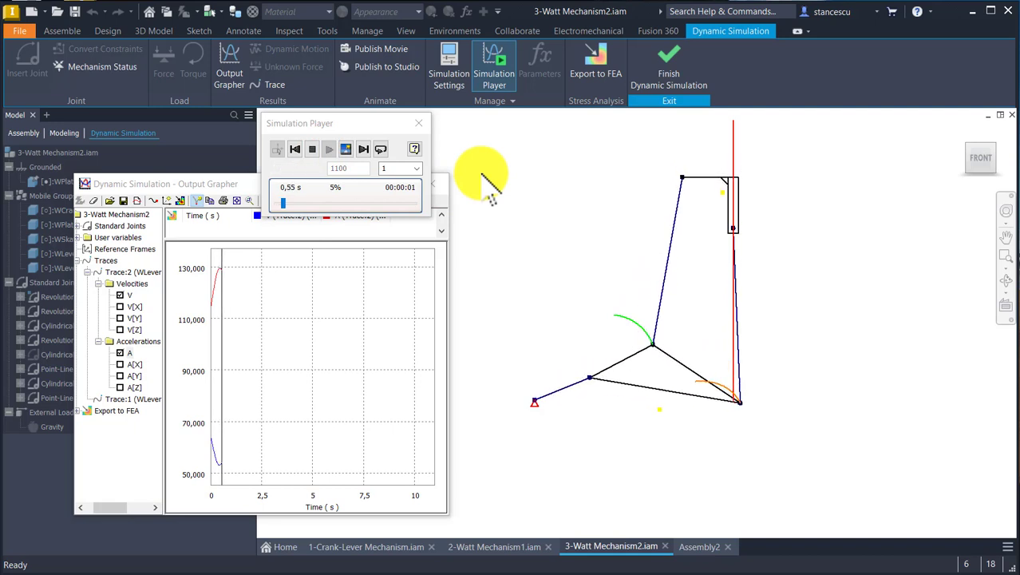
{"action": "key", "text": "Escape"}
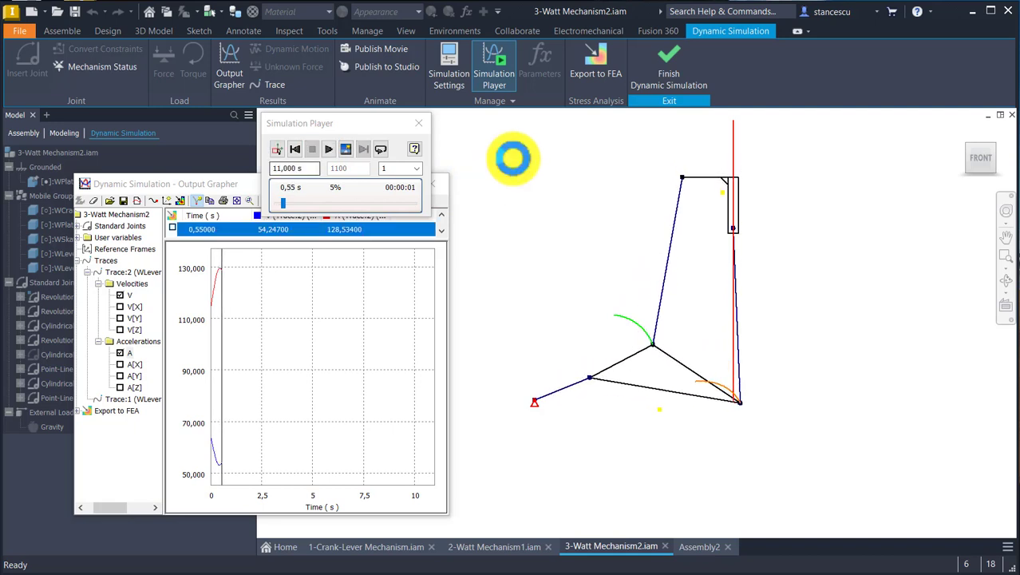
{"action": "left_click", "coordinate": [329, 149]}
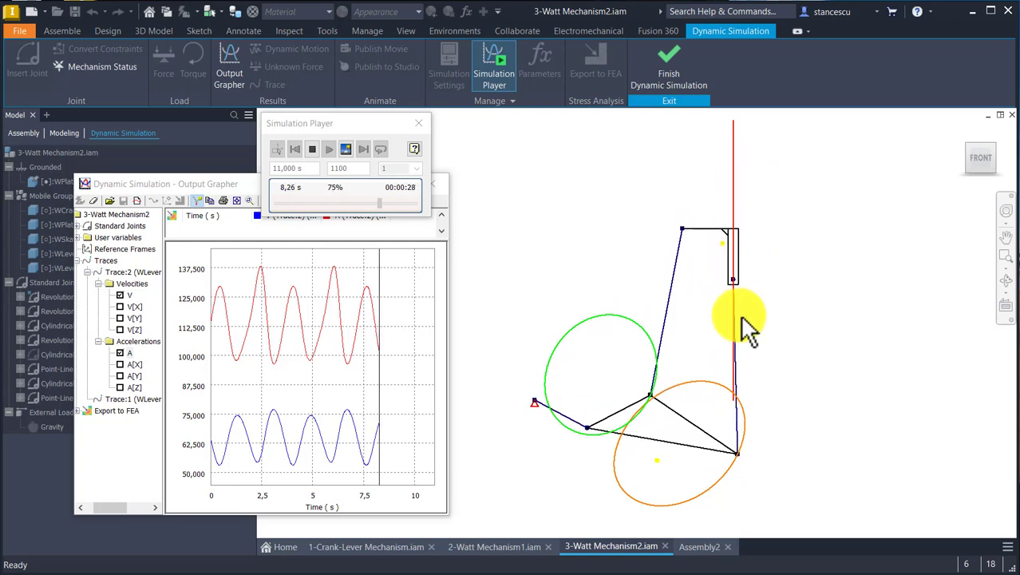
{"action": "left_click", "coordinate": [742, 144]}
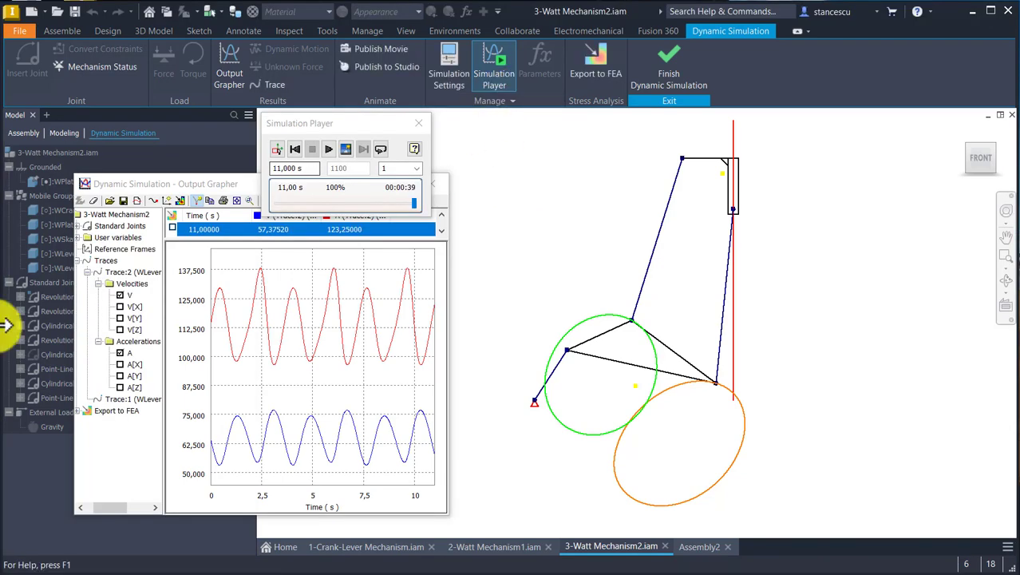
- Delete both existing traces from the Output Grapher and rewind the simulation to its start
{"action": "left_click", "coordinate": [116, 274]}
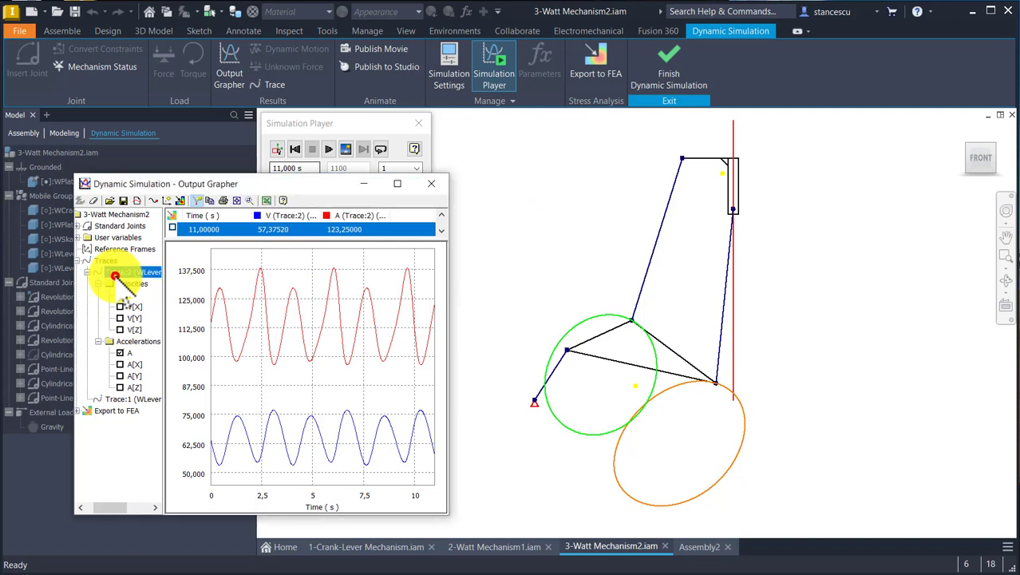
{"action": "right_click", "coordinate": [118, 276]}
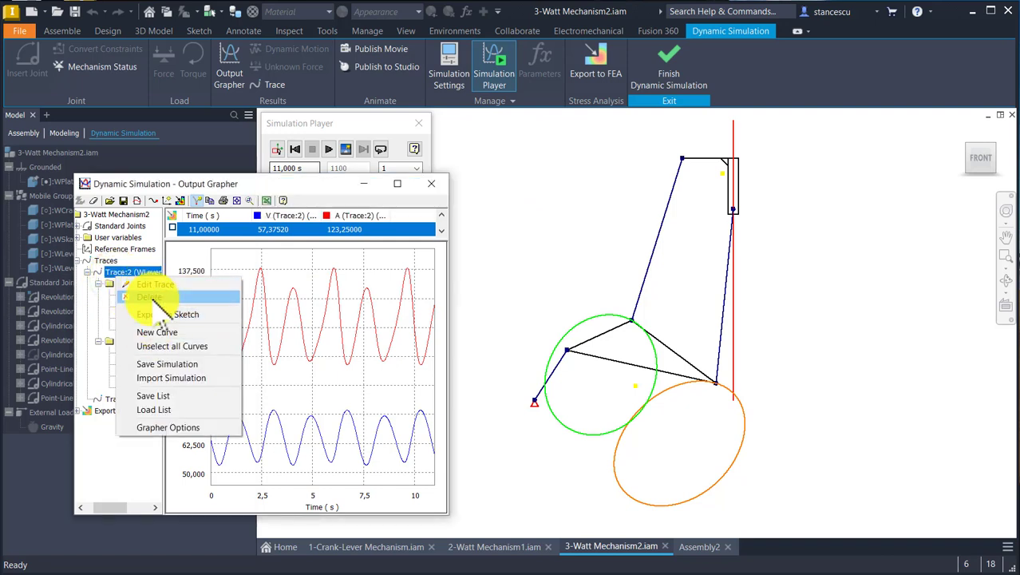
{"action": "left_click", "coordinate": [143, 296]}
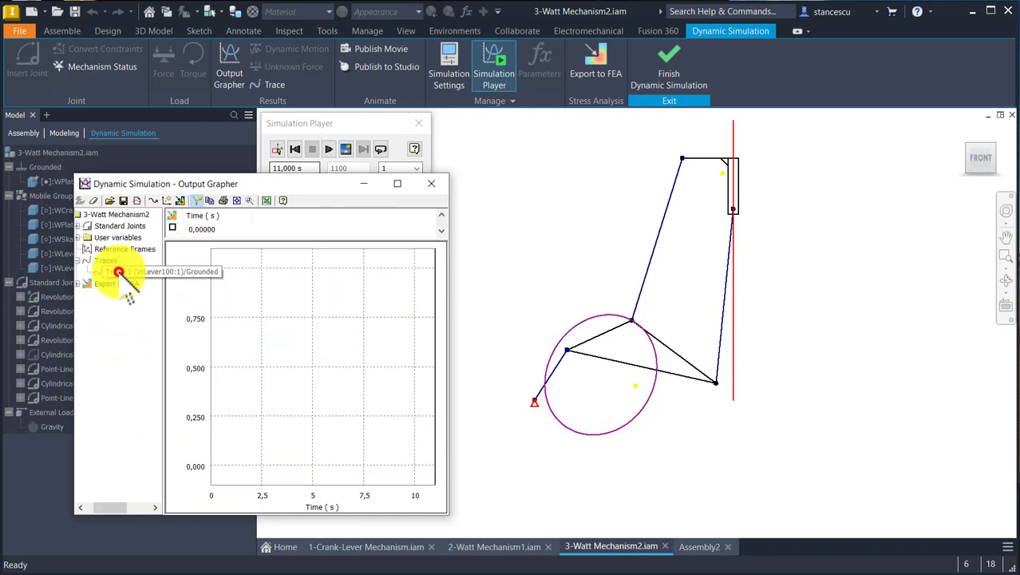
{"action": "right_click", "coordinate": [119, 273]}
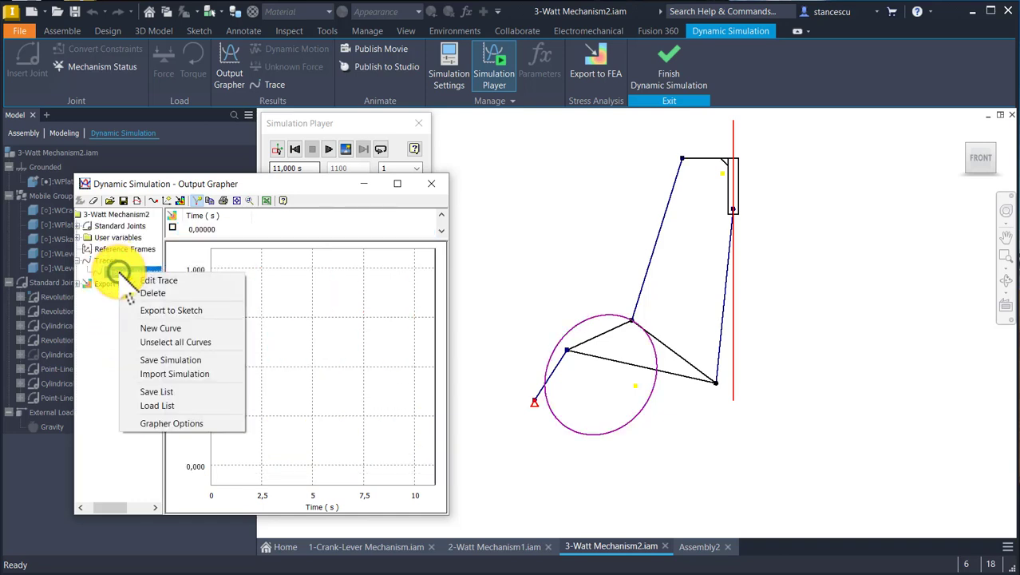
{"action": "left_click", "coordinate": [153, 293]}
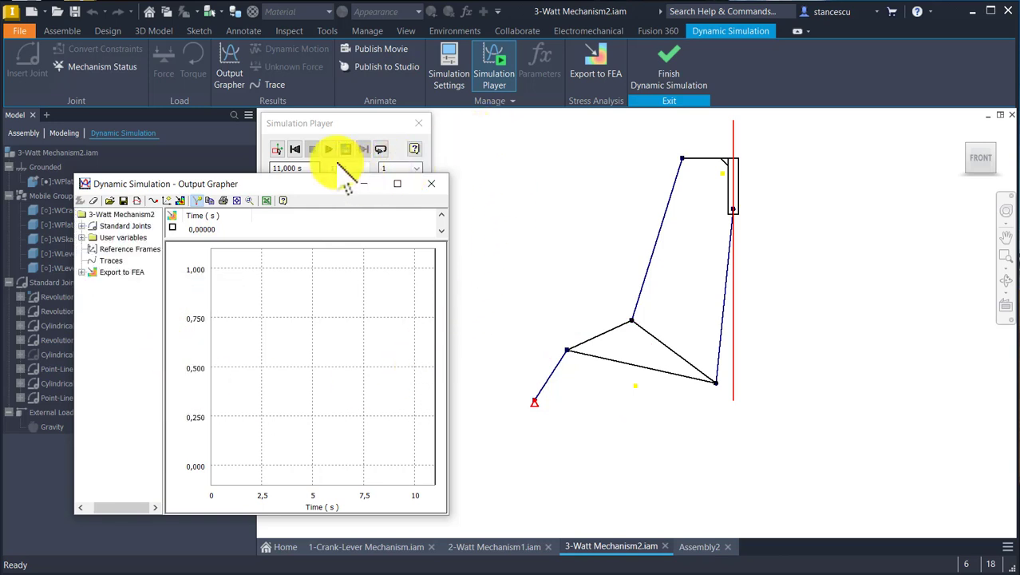
{"action": "left_click", "coordinate": [295, 149]}
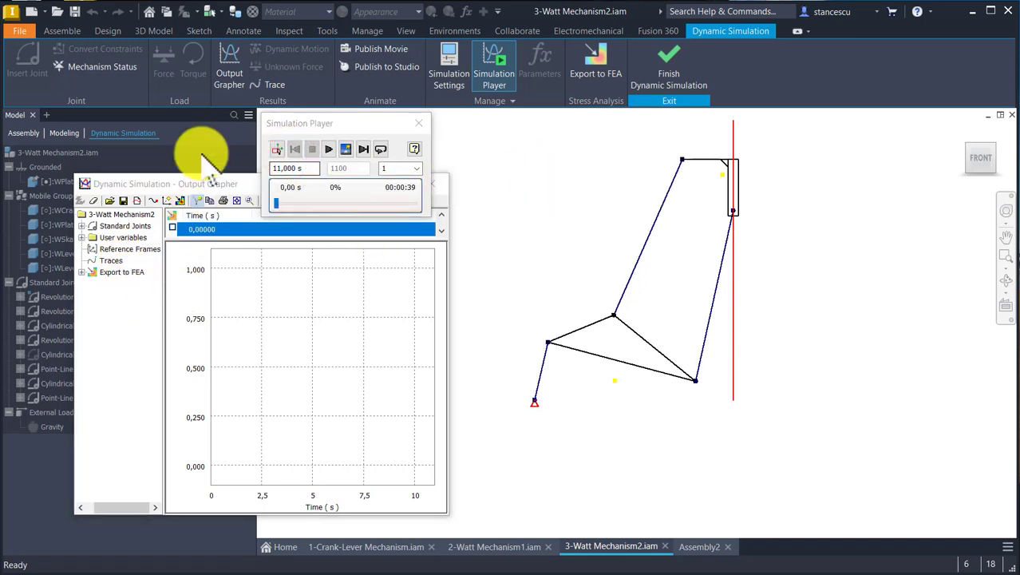
- Add a black trajectory trace at the slider's lower joint relative to Grounded, with velocity and acceleration curves output to the grapher
{"action": "left_click", "coordinate": [262, 85]}
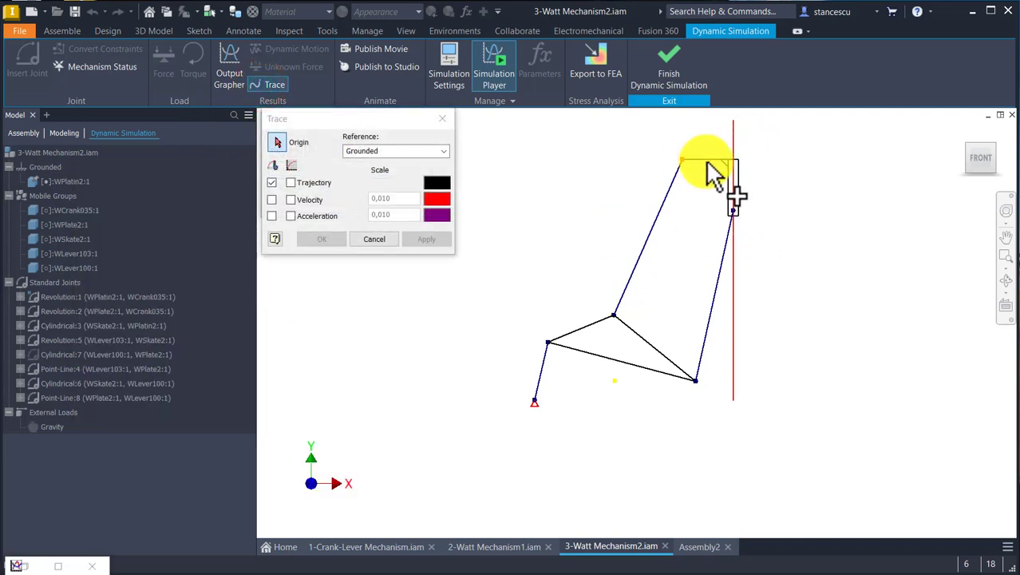
{"action": "left_click", "coordinate": [736, 211]}
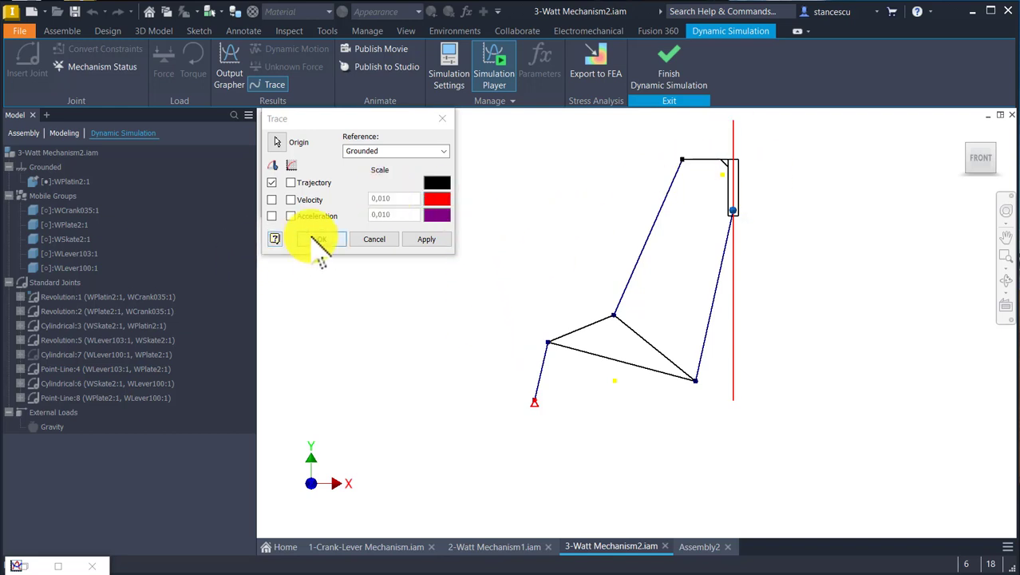
{"action": "left_click", "coordinate": [290, 200]}
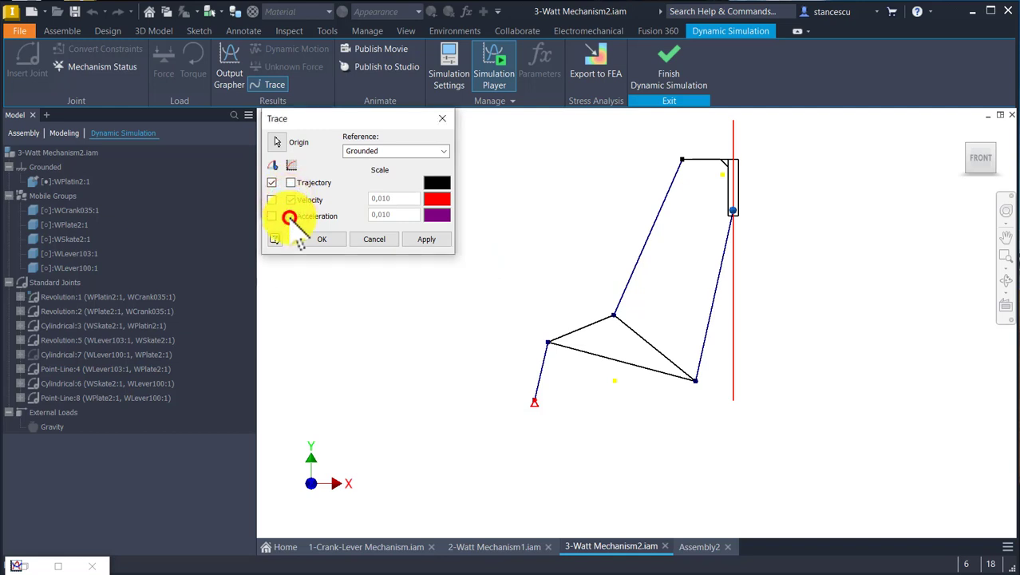
{"action": "left_click", "coordinate": [290, 216]}
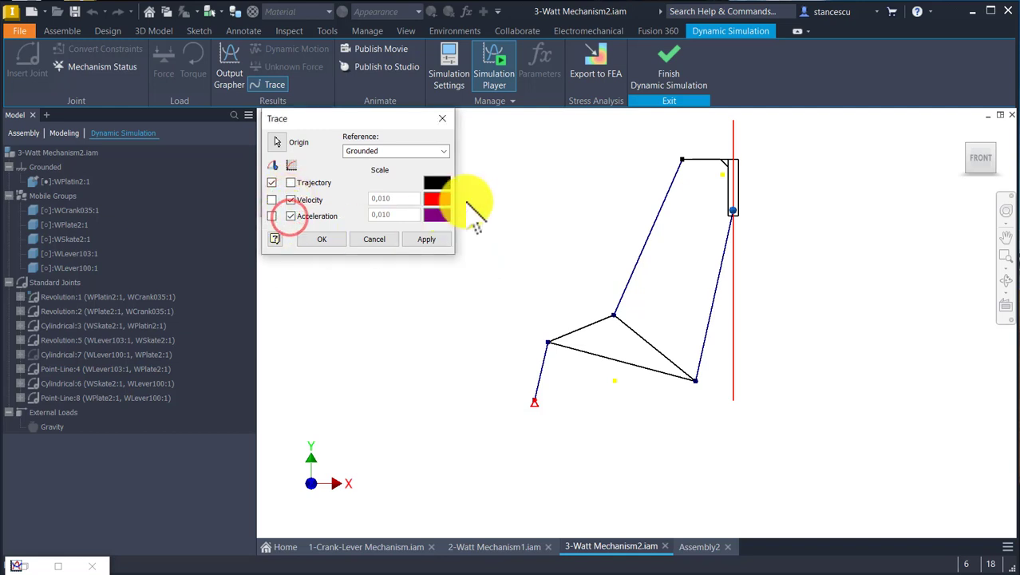
{"action": "left_click", "coordinate": [322, 239]}
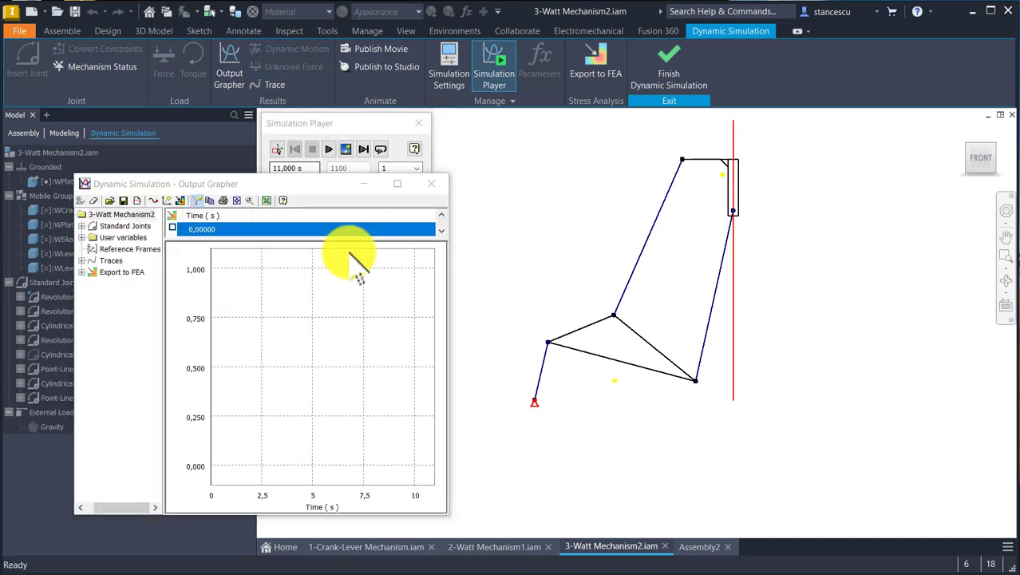
- Plot the total velocity V and total acceleration A of the slider trace in the Output Grapher
{"action": "left_click", "coordinate": [82, 260]}
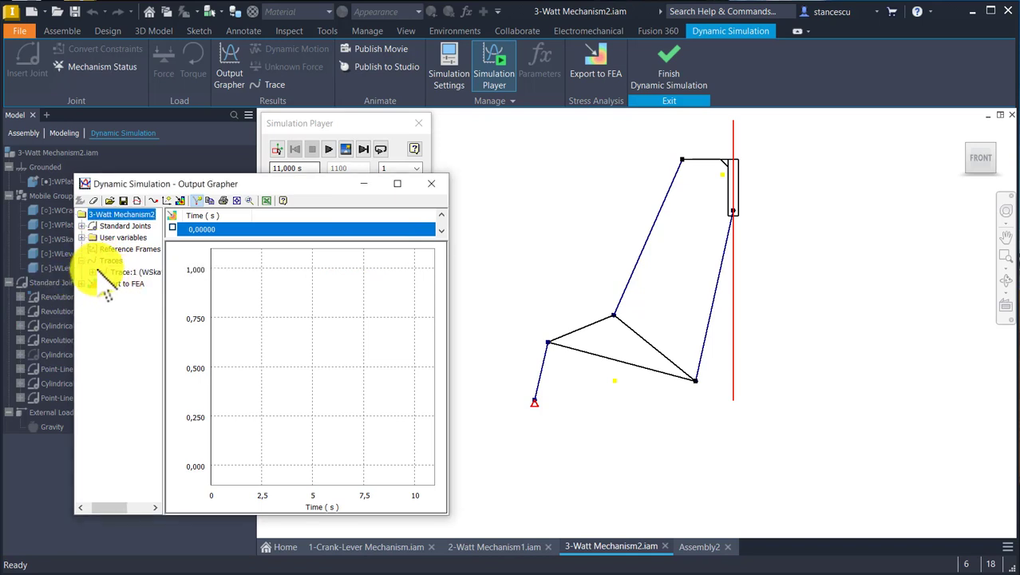
{"action": "left_click", "coordinate": [103, 285]}
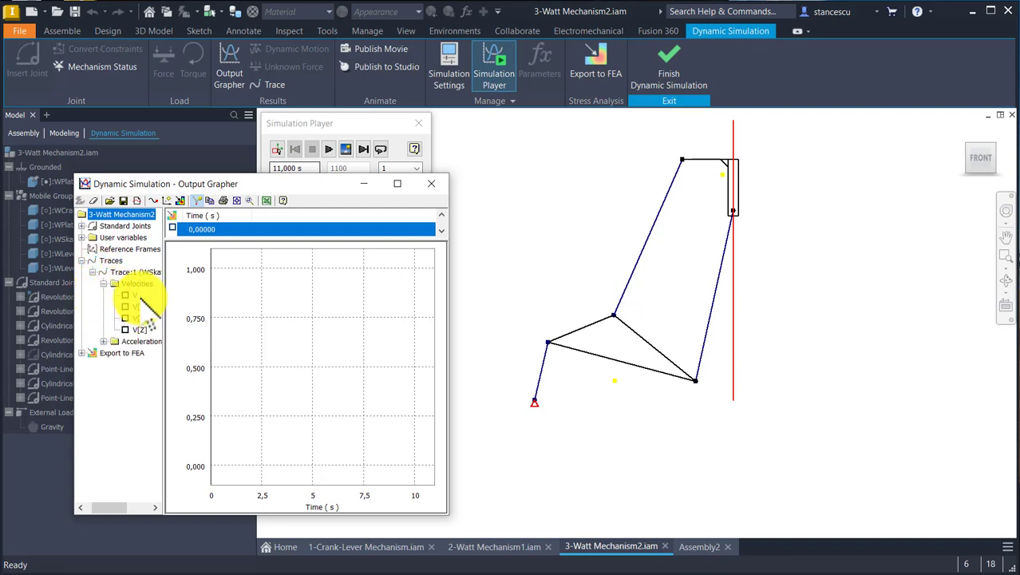
{"action": "left_click", "coordinate": [134, 295]}
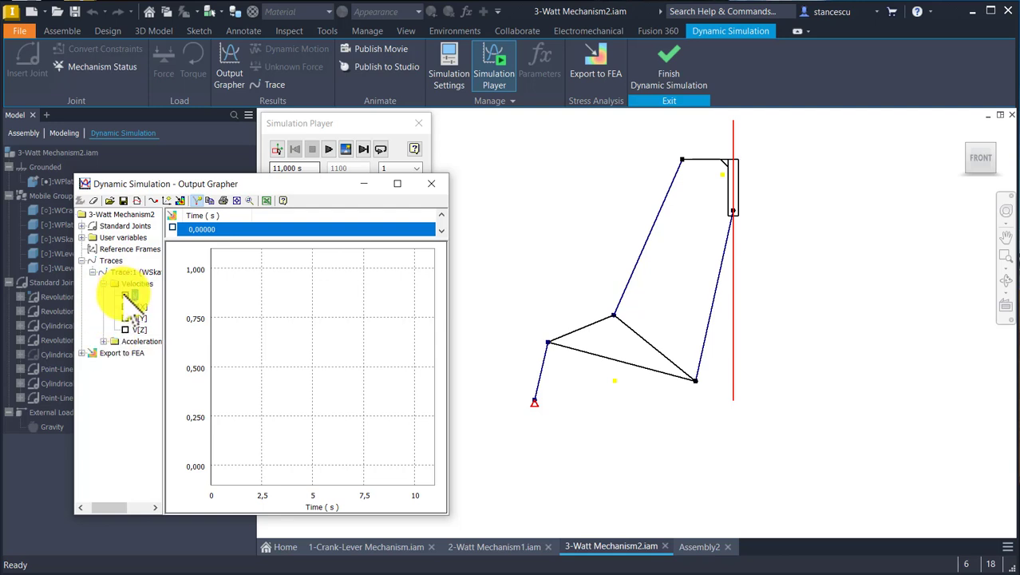
{"action": "left_click", "coordinate": [124, 295]}
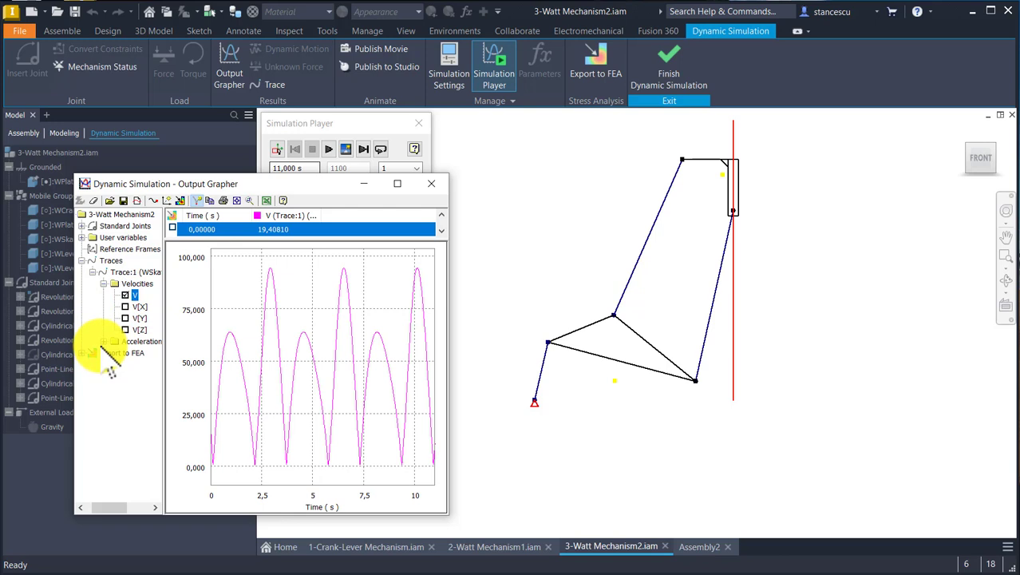
{"action": "left_click", "coordinate": [105, 341]}
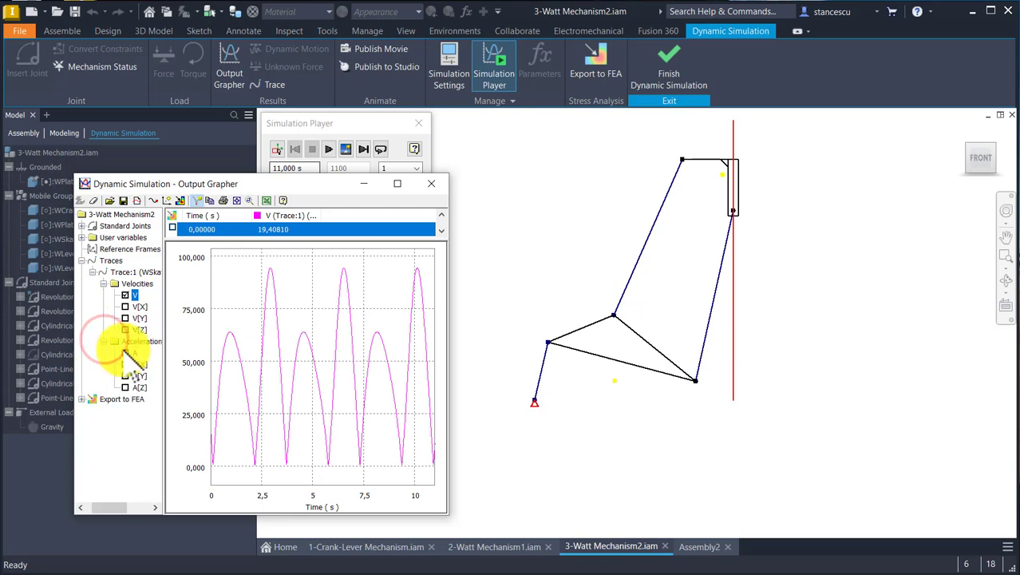
{"action": "left_click", "coordinate": [124, 353]}
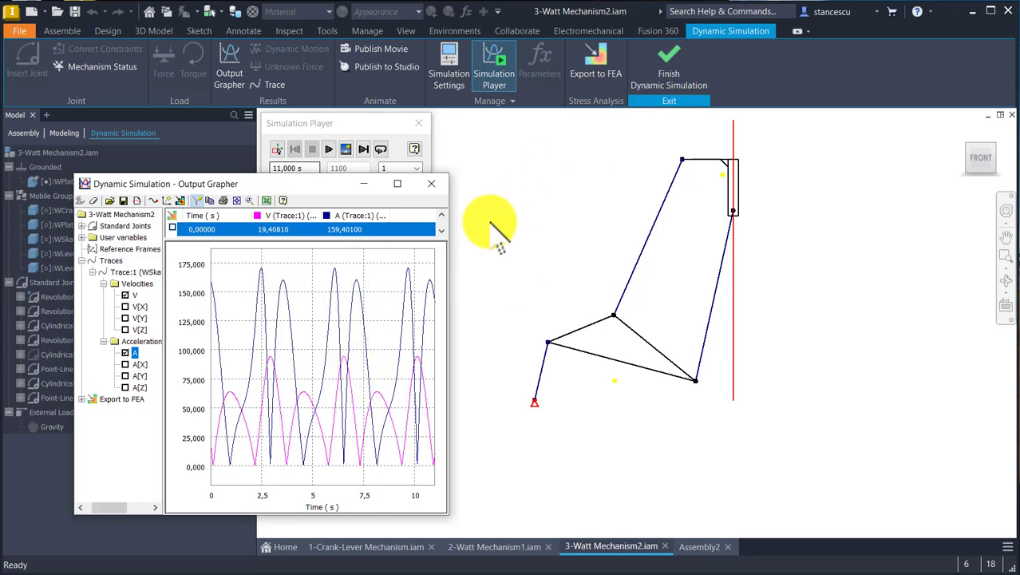
- Replay the simulation with the slider trace and its curves displayed, stopping it at about 7.7 s
{"action": "left_click", "coordinate": [328, 149]}
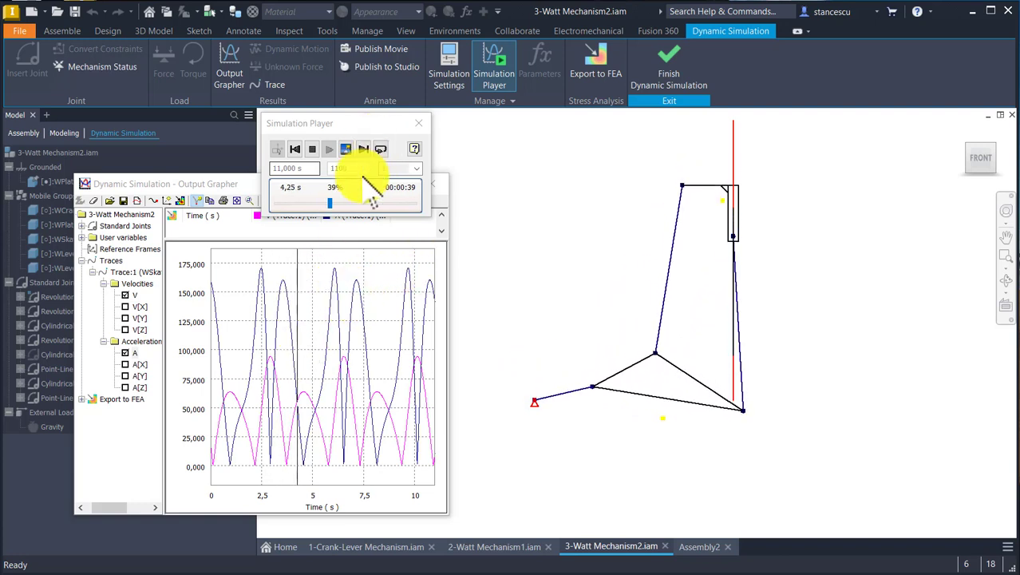
{"action": "left_click", "coordinate": [190, 178]}
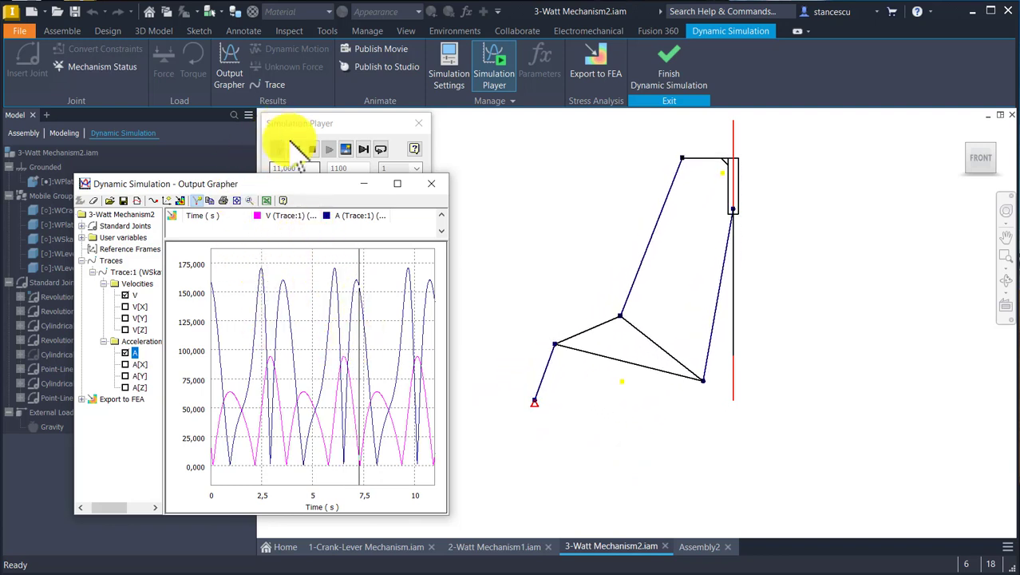
{"action": "left_click", "coordinate": [312, 149]}
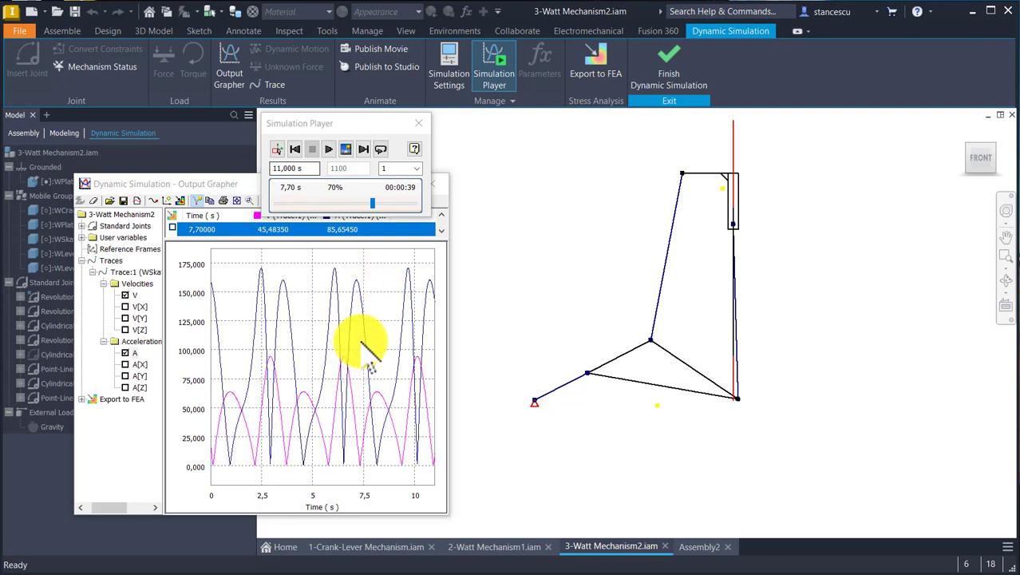
- Inspect the slider's velocity and acceleration on the graph at about 5.41, 8.46, 0.91 and 0.37 s
{"action": "left_click", "coordinate": [321, 307]}
{"action": "left_click", "coordinate": [320, 307]}
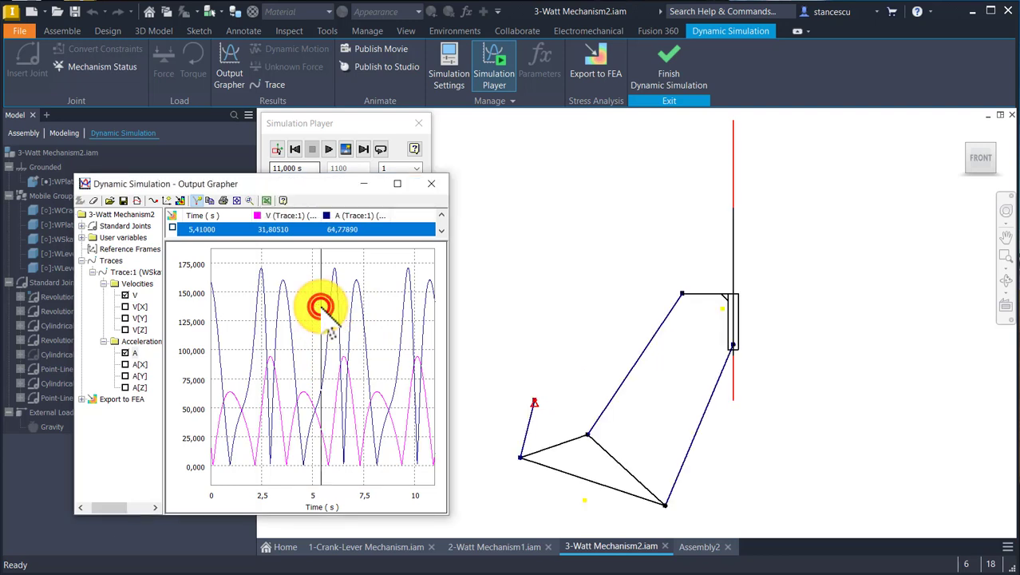
{"action": "left_click", "coordinate": [383, 313]}
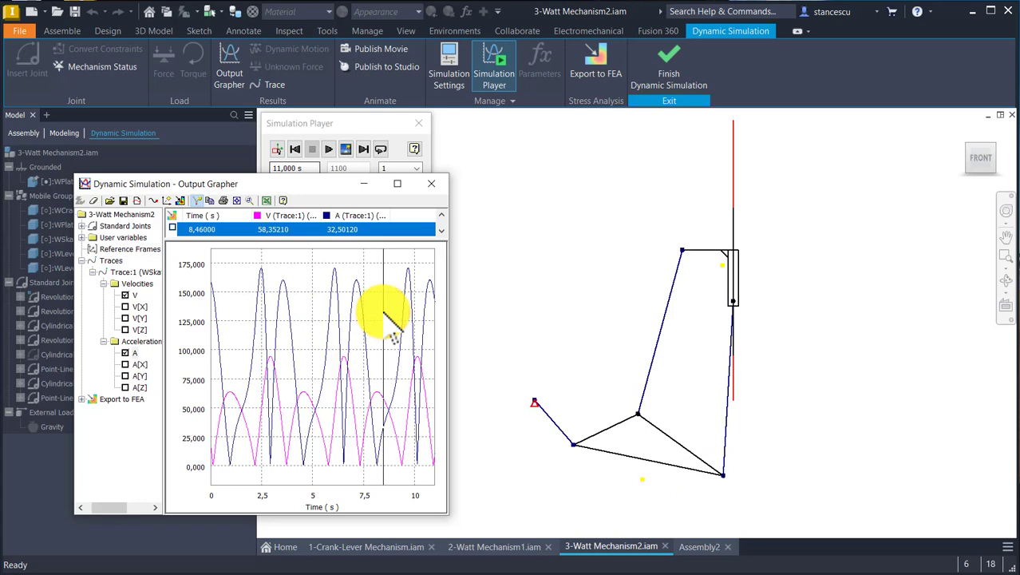
{"action": "left_click", "coordinate": [229, 304]}
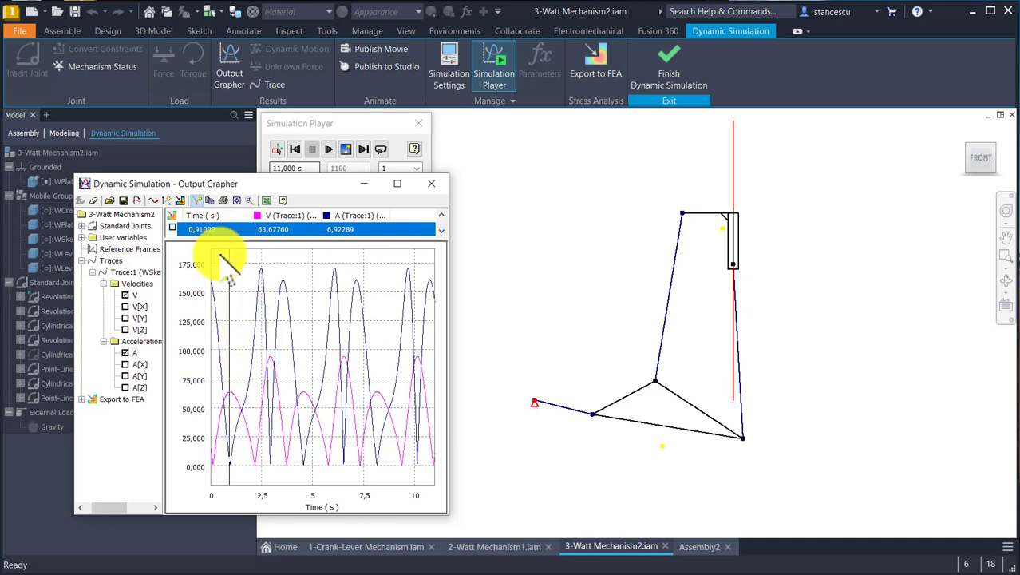
{"action": "left_click", "coordinate": [218, 272]}
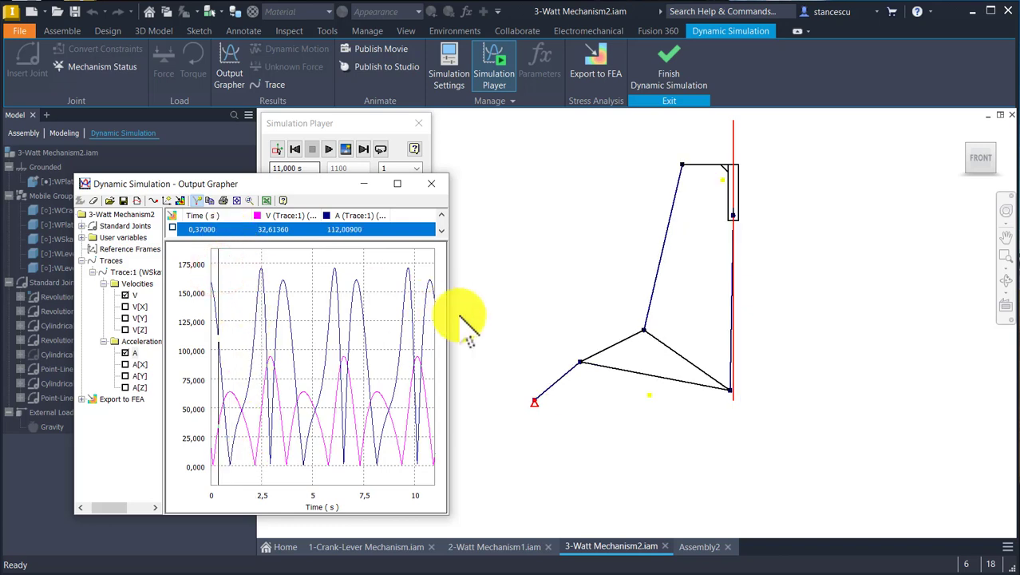
- Widen the Output Grapher window and its V and A columns so the full headings with units fit
{"action": "left_click_drag", "start_coordinate": [450, 322], "coordinate": [860, 320]}
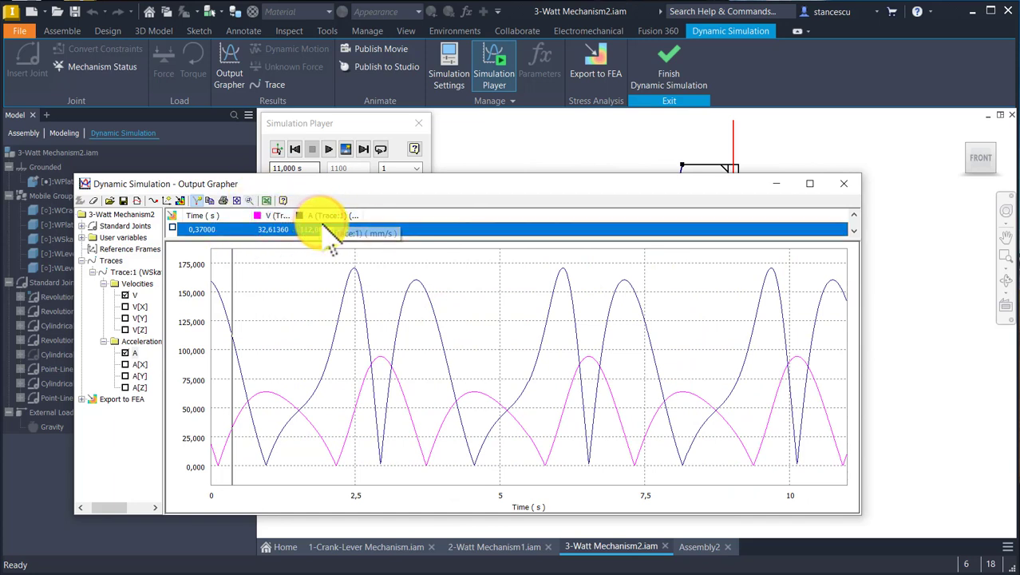
{"action": "left_click_drag", "start_coordinate": [297, 215], "coordinate": [401, 219]}
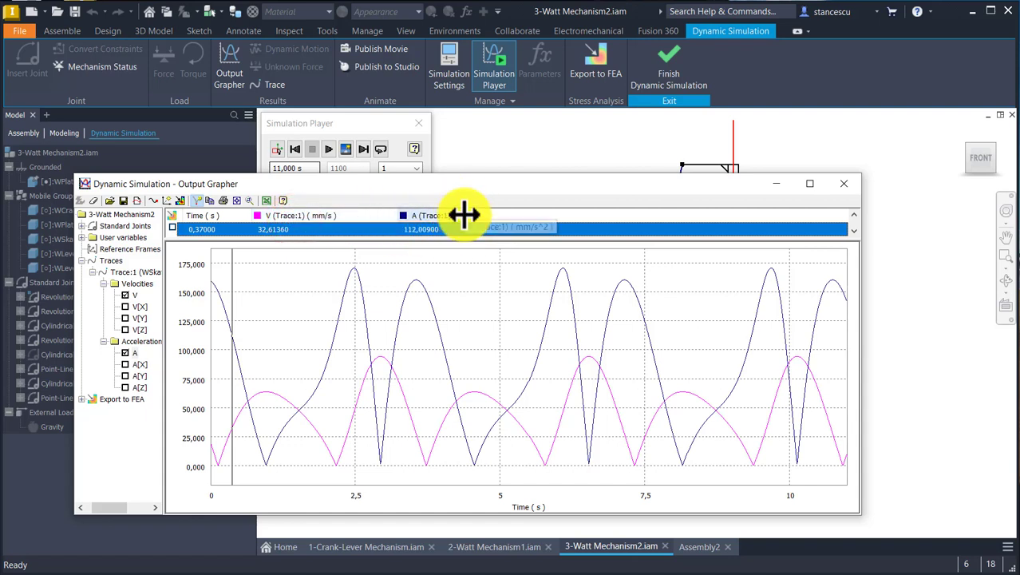
{"action": "left_click_drag", "start_coordinate": [465, 214], "coordinate": [595, 221]}
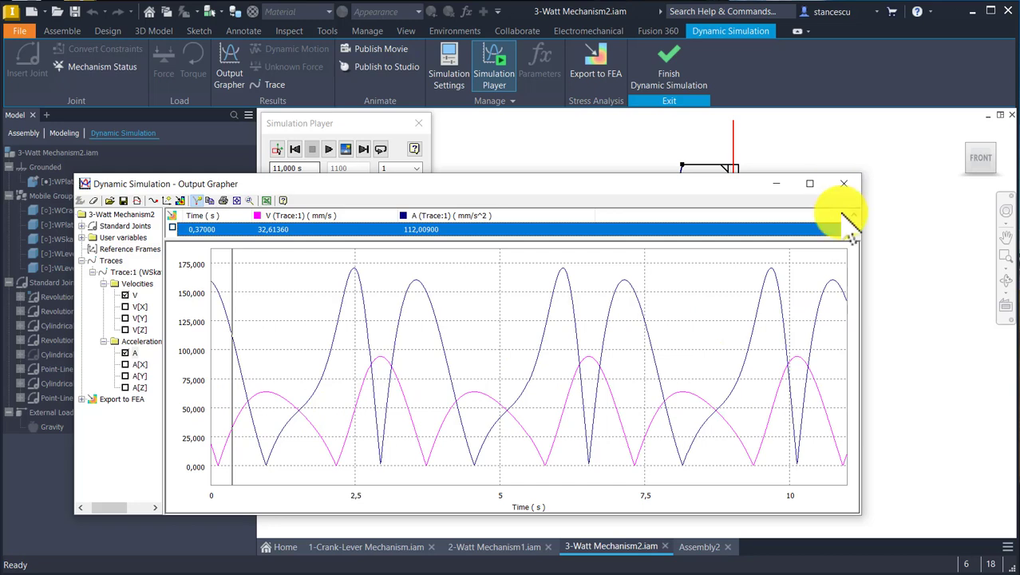
- Close the Output Grapher and finish Dynamic Simulation to return to the assembly environment
{"action": "left_click", "coordinate": [843, 185]}
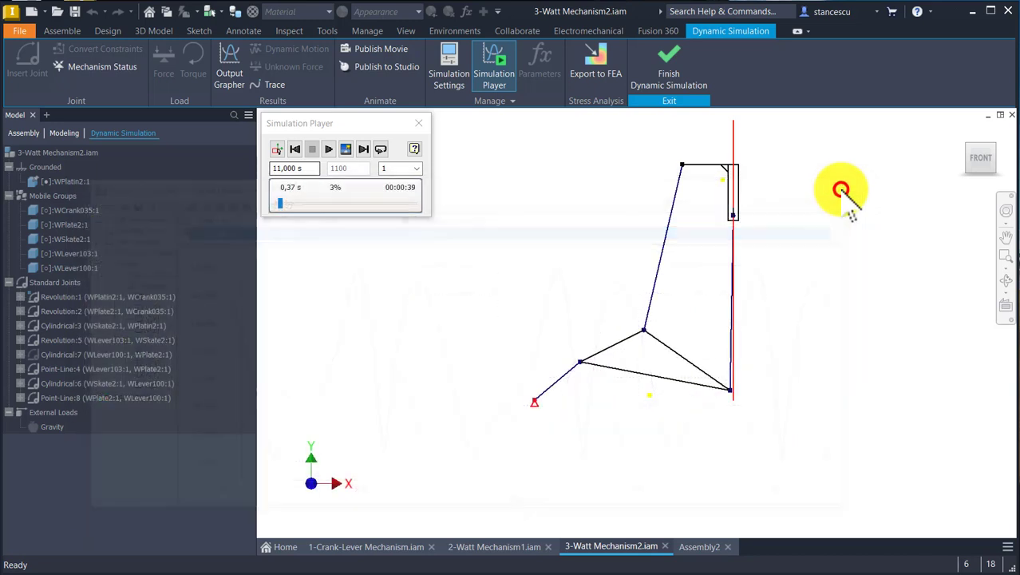
{"action": "left_click", "coordinate": [468, 305]}
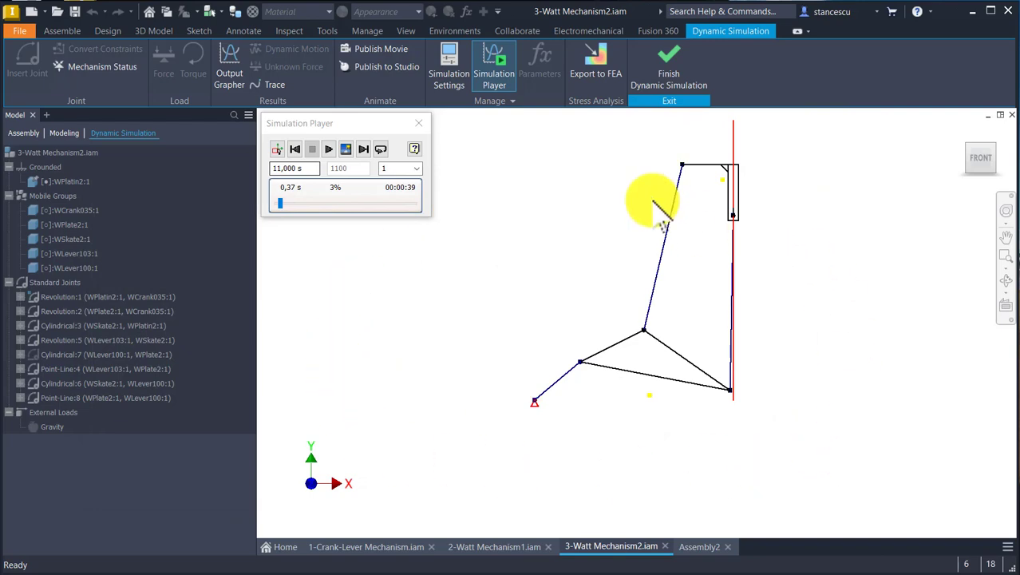
{"action": "left_click", "coordinate": [669, 64]}
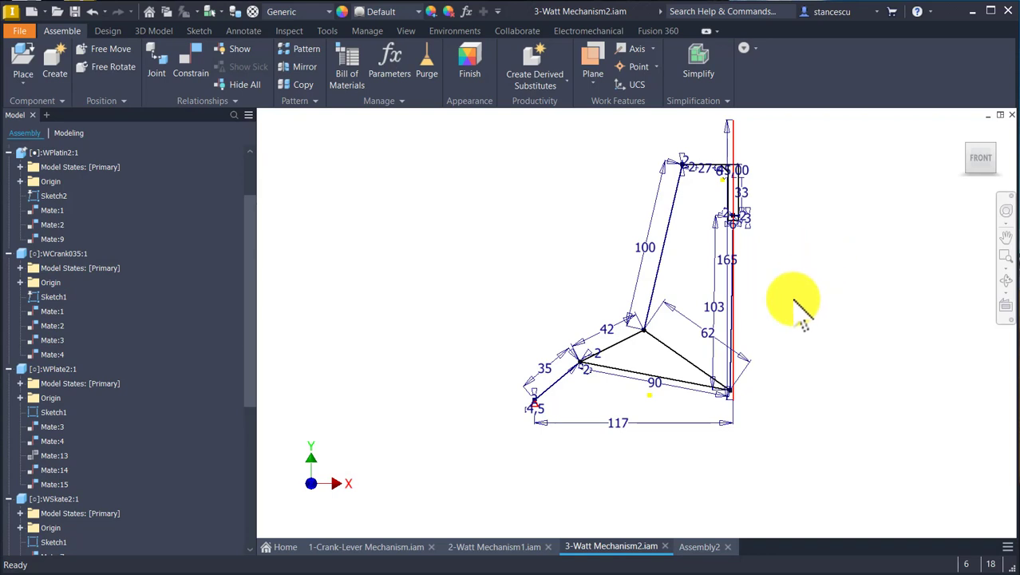
- Swing the WCrank035 crank up and back to a nearly vertical position, moving the whole linkage with it
{"action": "scroll", "coordinate": [793, 296], "scroll_direction": "up", "scroll_amount": 4}
{"action": "scroll", "coordinate": [782, 312], "scroll_direction": "down", "scroll_amount": 5}
{"action": "scroll", "coordinate": [790, 337], "scroll_direction": "down", "scroll_amount": 3}
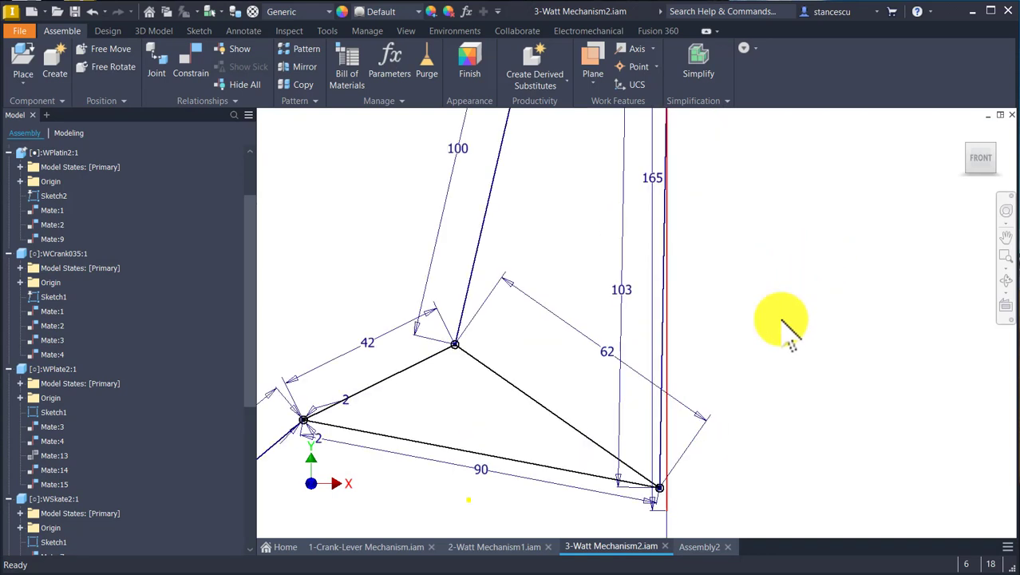
{"action": "scroll", "coordinate": [788, 334], "scroll_direction": "up", "scroll_amount": 4}
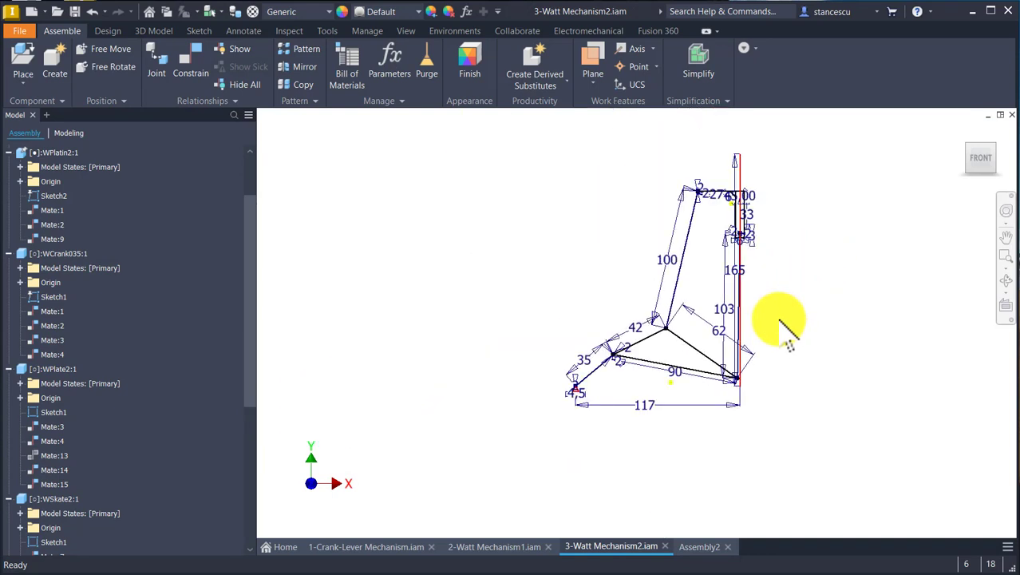
{"action": "left_click", "coordinate": [641, 361]}
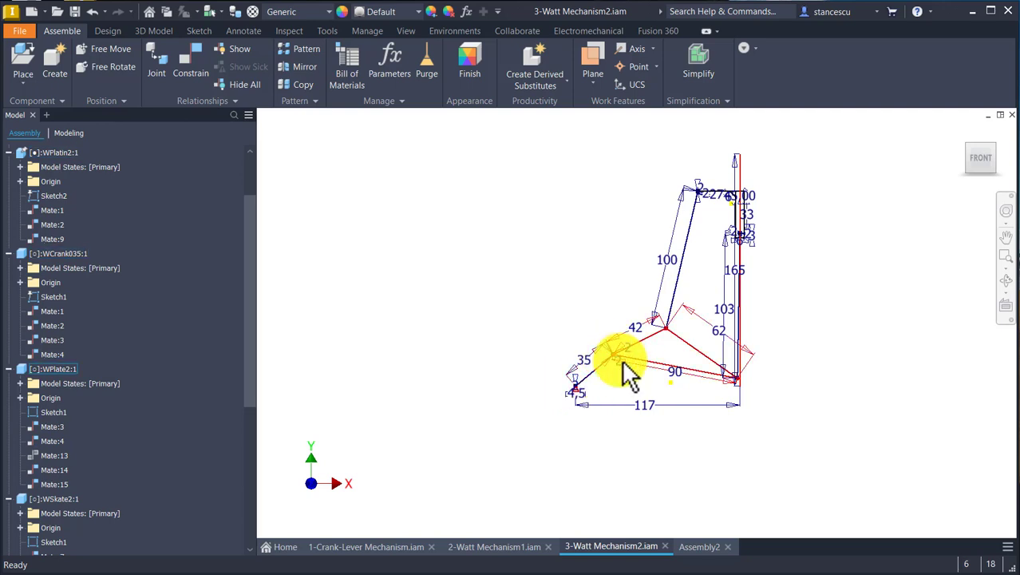
{"action": "left_click_drag", "start_coordinate": [620, 361], "coordinate": [565, 319]}
{"action": "scroll", "coordinate": [684, 273], "scroll_direction": "up", "scroll_amount": 3}
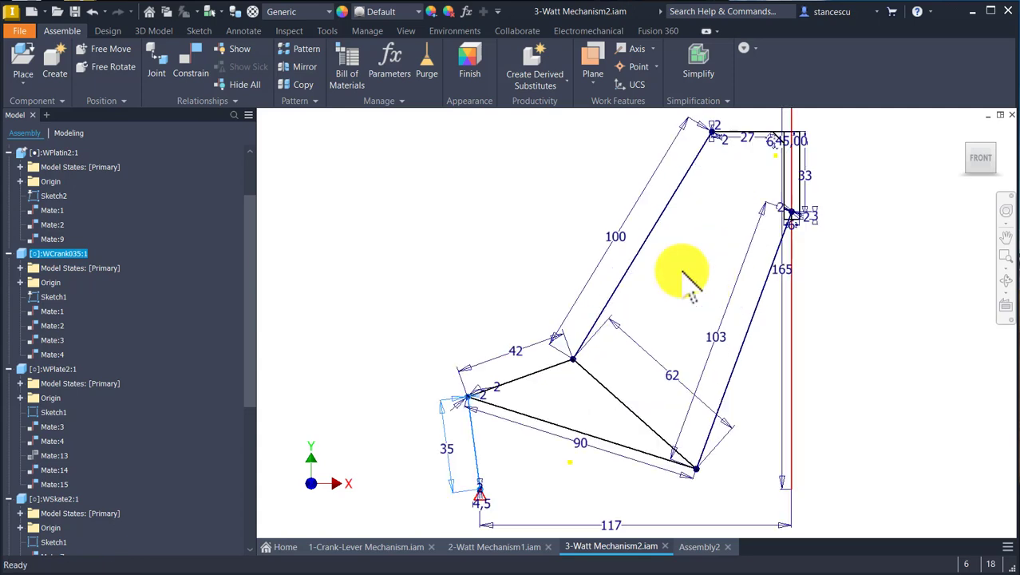
- Examine the sketch dimensions of the slider bracket, its joints and the adjoining upper lever
{"action": "scroll", "coordinate": [655, 331], "scroll_direction": "up", "scroll_amount": 3}
{"action": "middle_click_drag", "start_coordinate": [655, 331], "coordinate": [604, 417]}
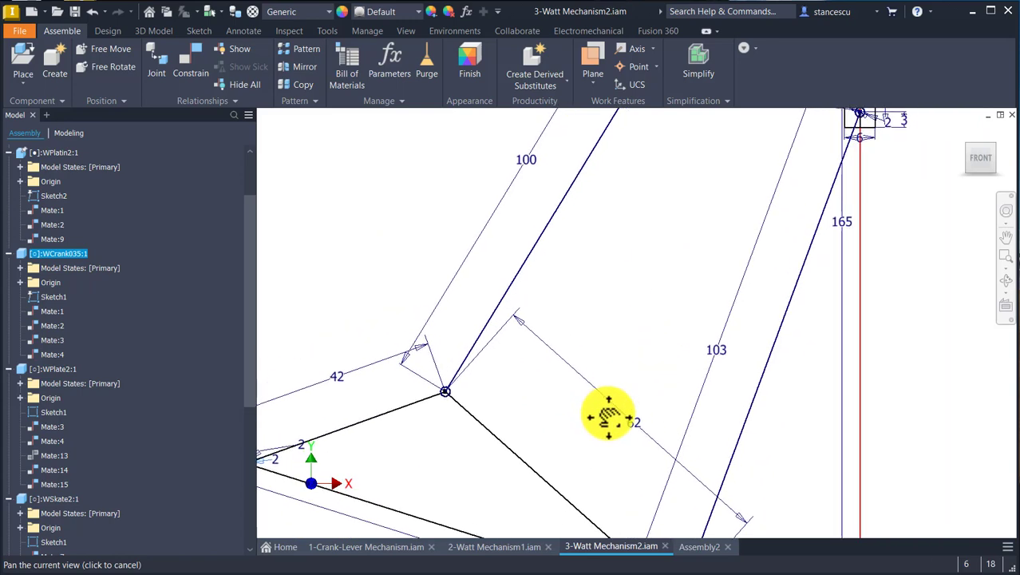
{"action": "middle_click_drag", "start_coordinate": [710, 269], "coordinate": [599, 435]}
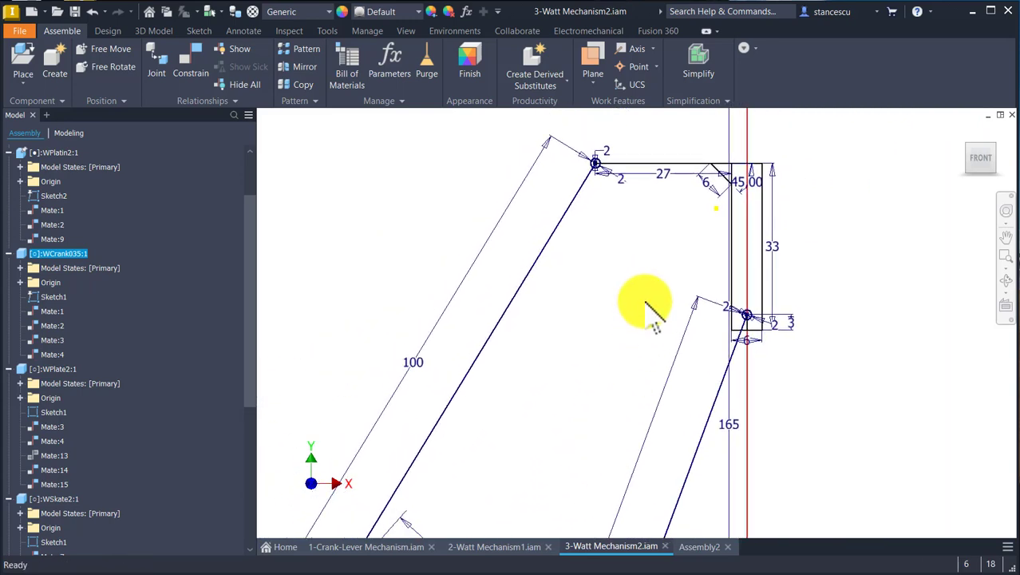
{"action": "scroll", "coordinate": [645, 300], "scroll_direction": "up", "scroll_amount": 3}
{"action": "middle_click_drag", "start_coordinate": [644, 303], "coordinate": [521, 528]}
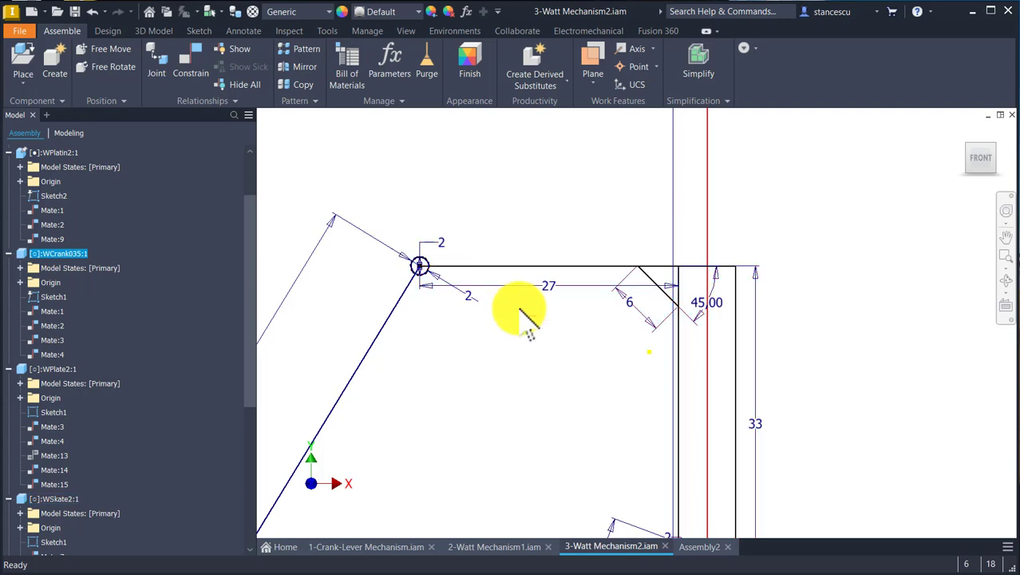
{"action": "scroll", "coordinate": [520, 304], "scroll_direction": "down", "scroll_amount": 3}
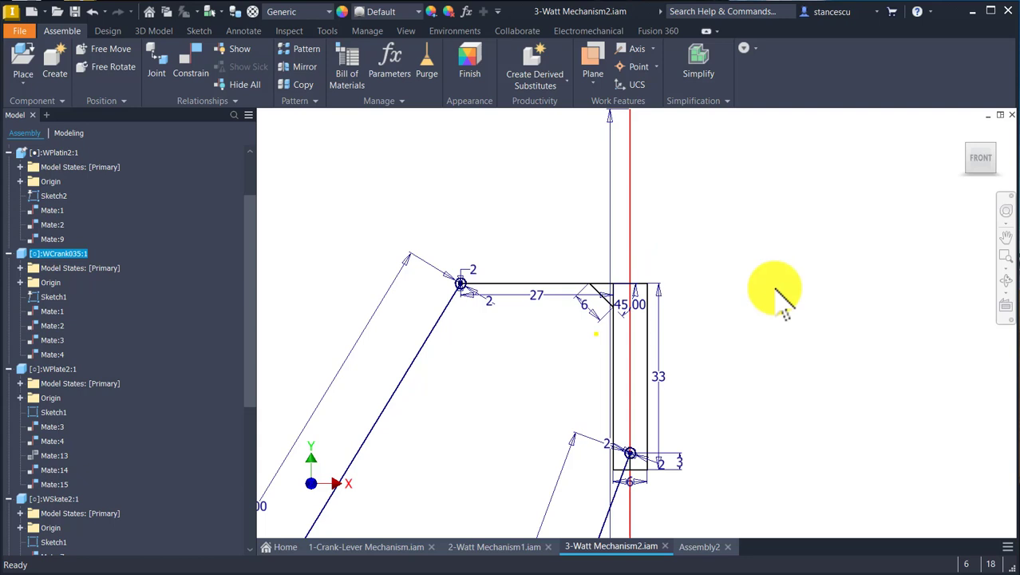
{"action": "middle_click_drag", "start_coordinate": [773, 351], "coordinate": [878, 84]}
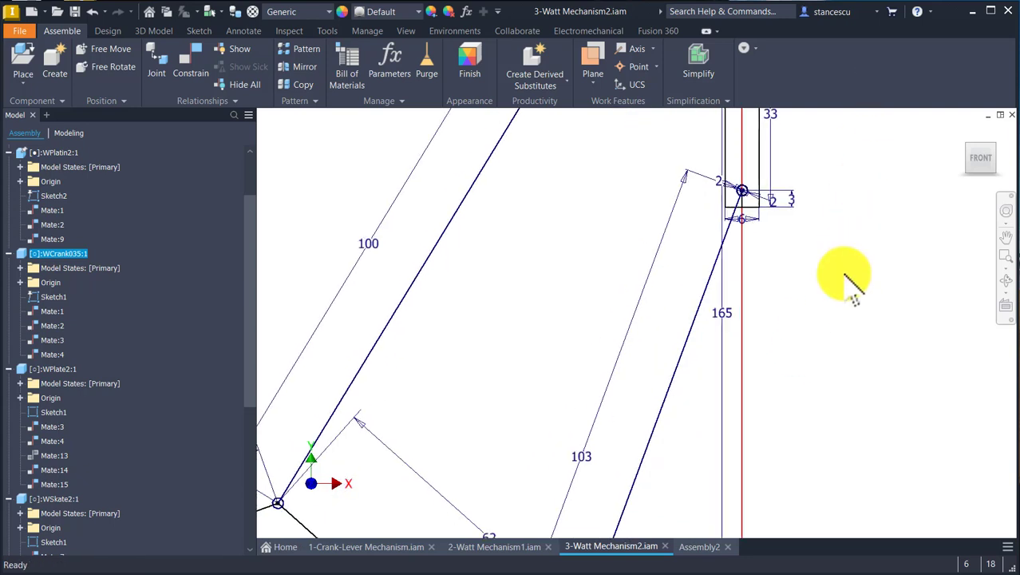
{"action": "middle_click_drag", "start_coordinate": [838, 297], "coordinate": [767, 419]}
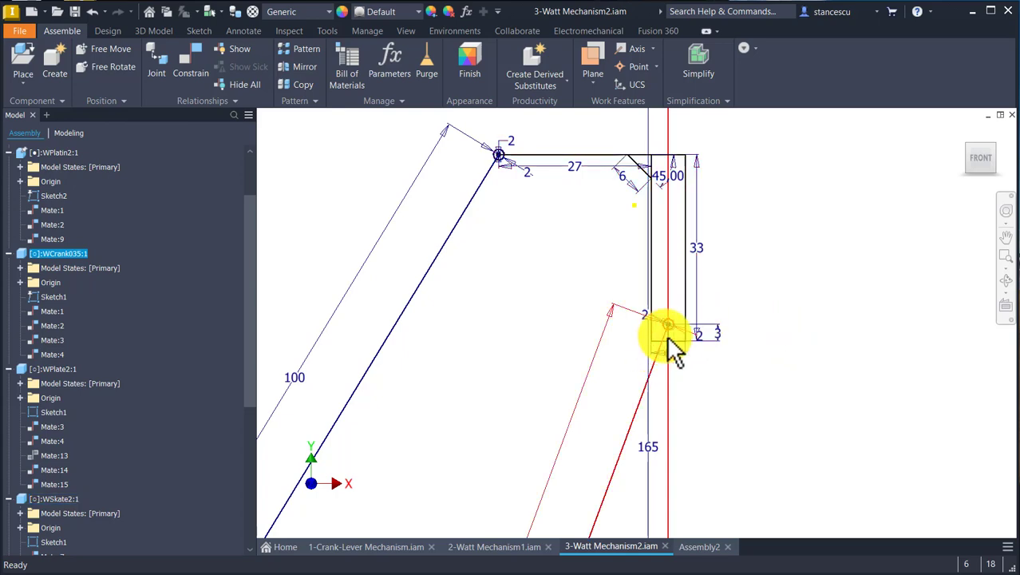
- Examine the dimensions of the long lever, the triangular plate, the crank and its grounded support
{"action": "middle_click_drag", "start_coordinate": [765, 355], "coordinate": [790, 153]}
{"action": "middle_click_drag", "start_coordinate": [786, 297], "coordinate": [796, 102]}
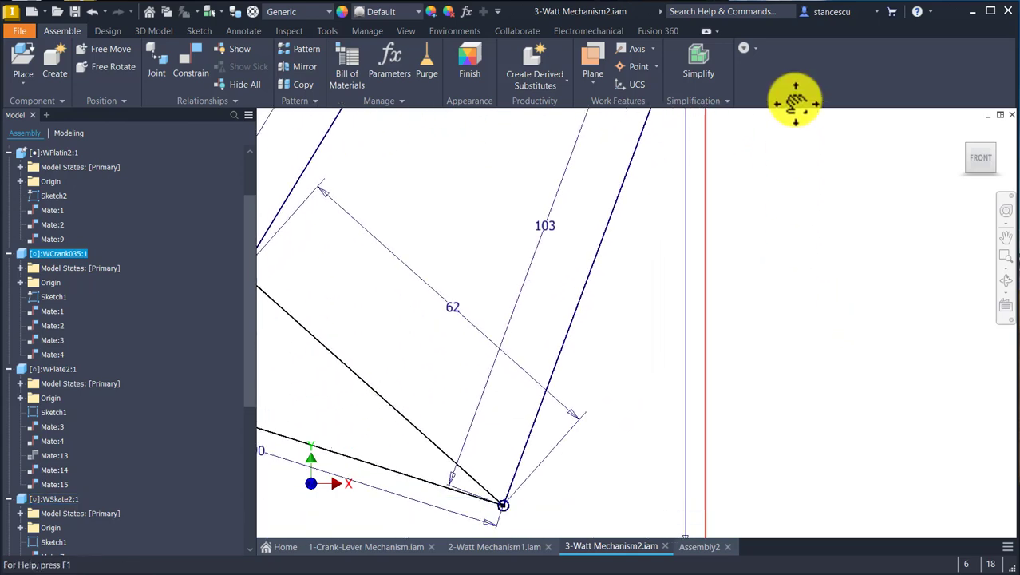
{"action": "scroll", "coordinate": [797, 201], "scroll_direction": "down", "scroll_amount": 2}
{"action": "middle_click_drag", "start_coordinate": [797, 200], "coordinate": [763, 278]}
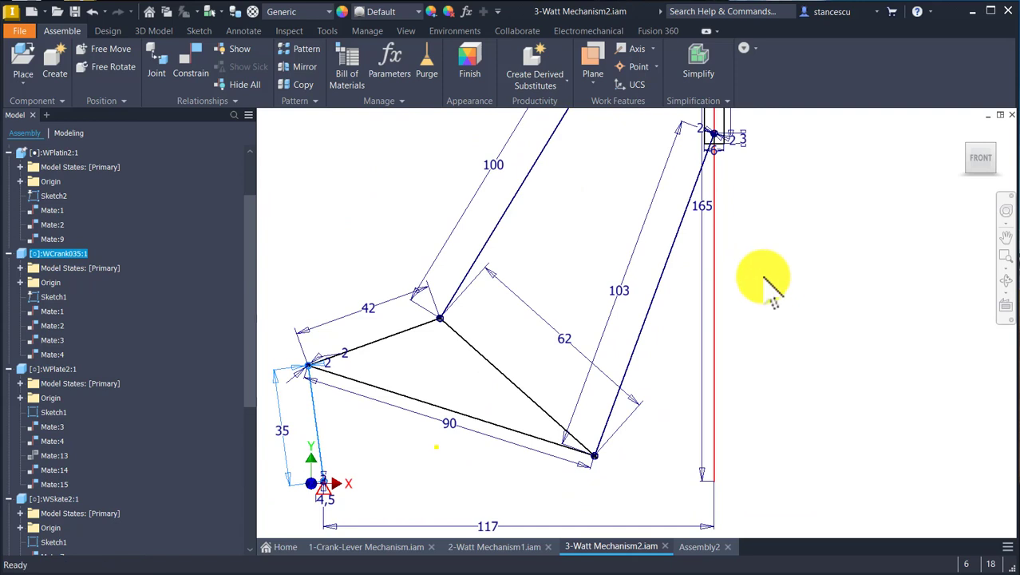
{"action": "scroll", "coordinate": [766, 281], "scroll_direction": "down", "scroll_amount": 2}
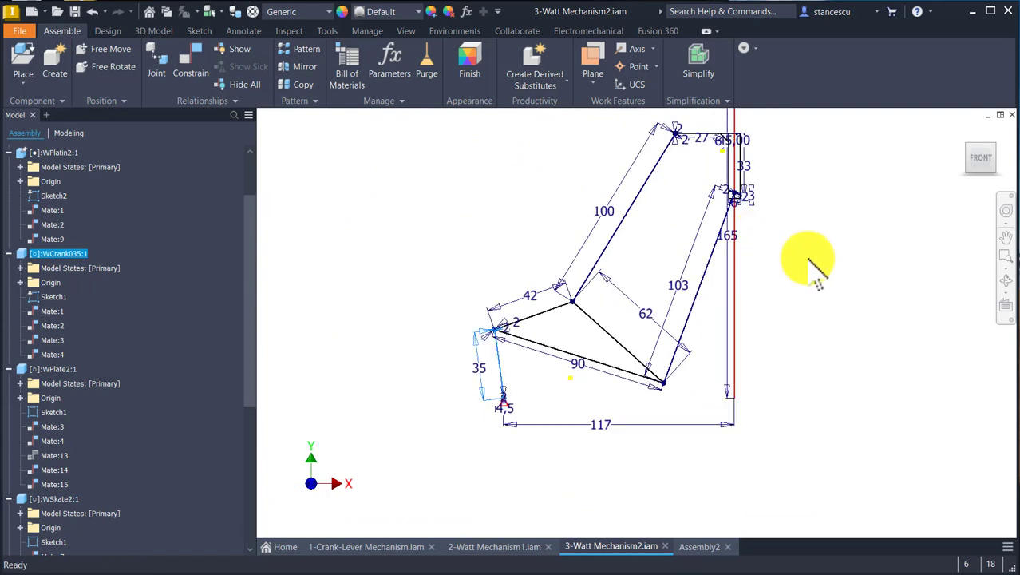
{"action": "middle_click_drag", "start_coordinate": [808, 258], "coordinate": [808, 260]}
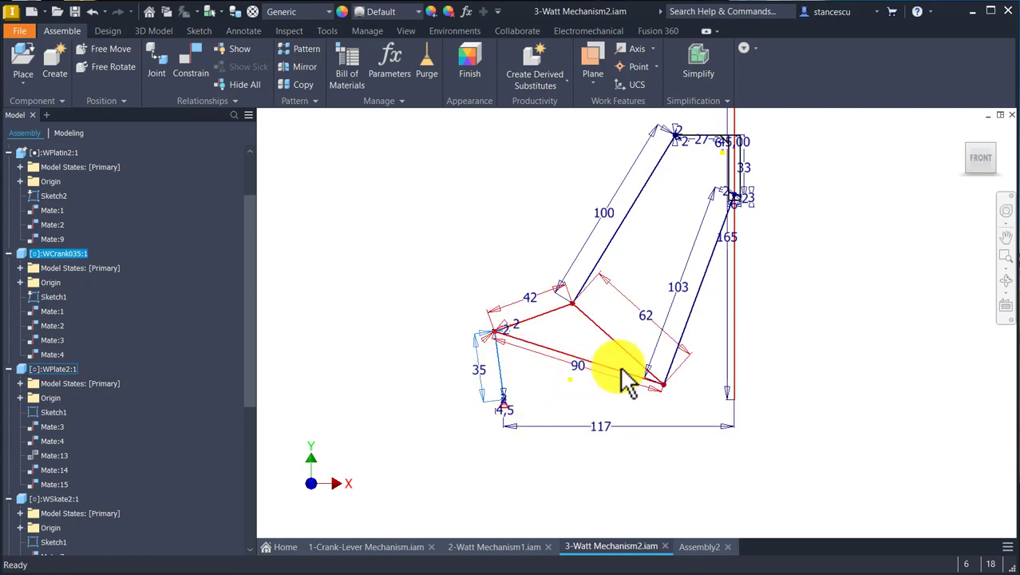
{"action": "scroll", "coordinate": [533, 467], "scroll_direction": "up", "scroll_amount": 5}
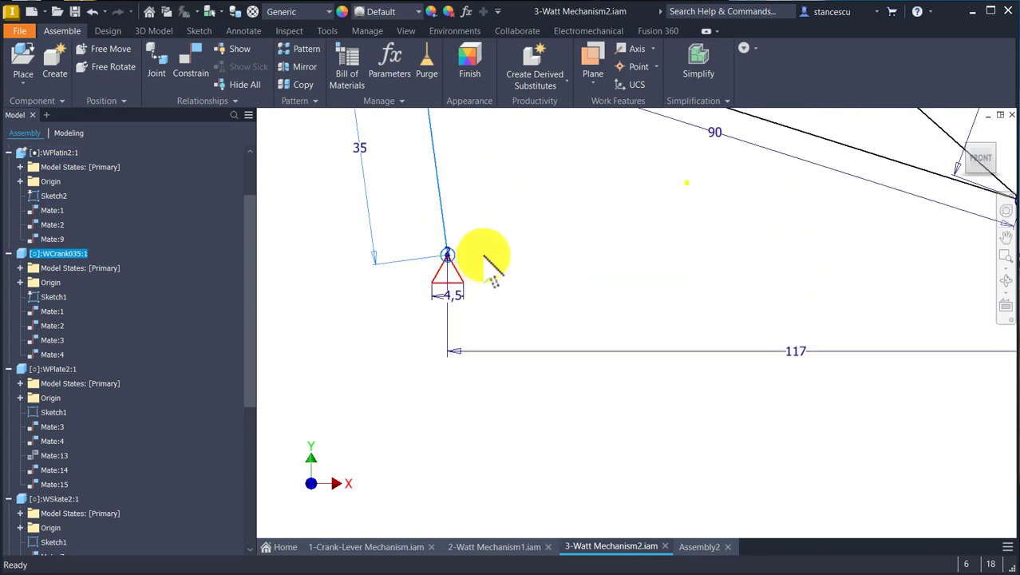
{"action": "scroll", "coordinate": [505, 257], "scroll_direction": "up", "scroll_amount": 3}
{"action": "scroll", "coordinate": [506, 257], "scroll_direction": "down", "scroll_amount": 3}
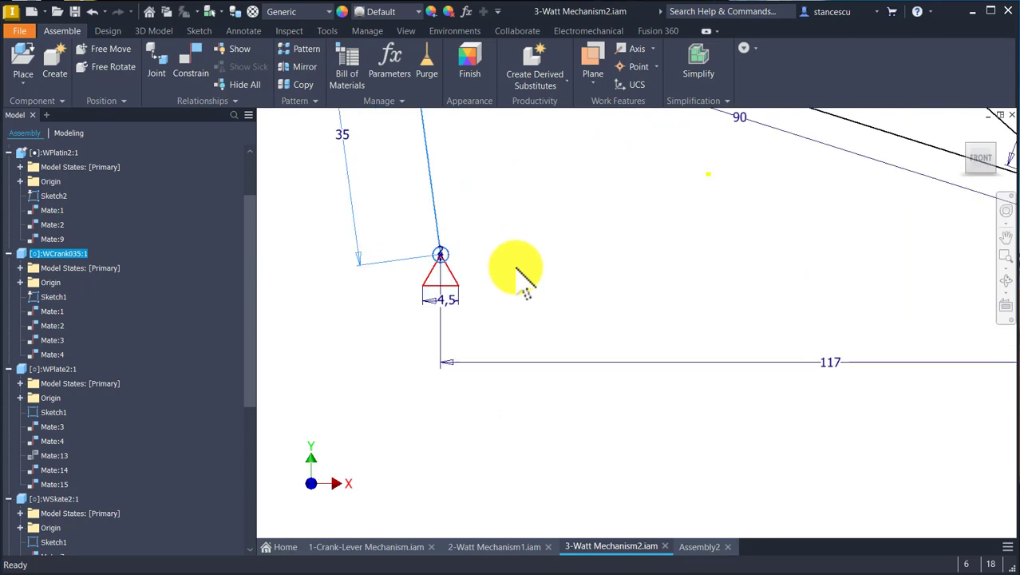
{"action": "scroll", "coordinate": [515, 266], "scroll_direction": "down", "scroll_amount": 2}
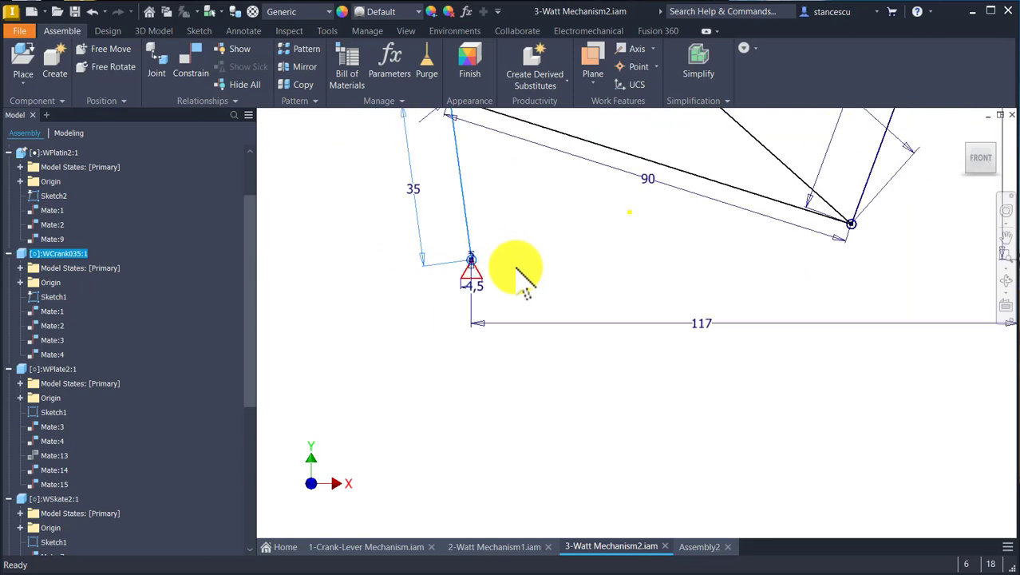
{"action": "left_click", "coordinate": [474, 281]}
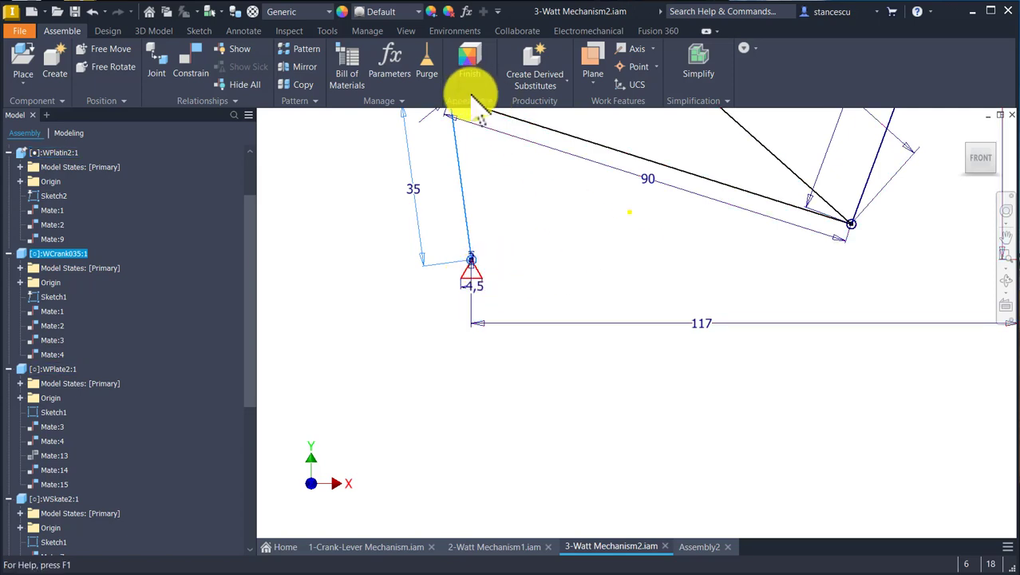
- Nudge the WPlate2 plate slightly at its crank joint and clear the selection, with the whole mechanism in view
{"action": "key", "text": "Home"}
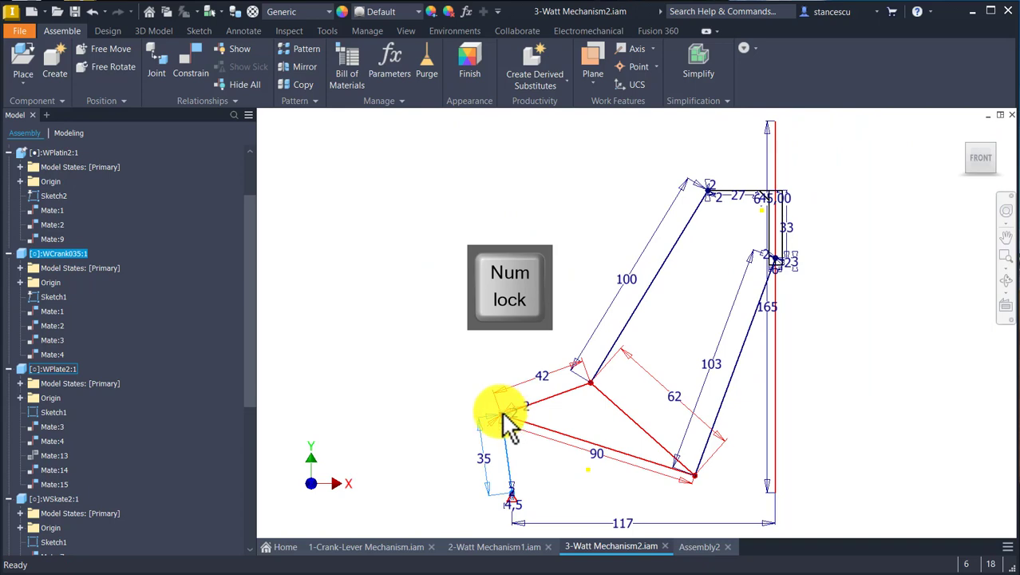
{"action": "left_click_drag", "start_coordinate": [502, 415], "coordinate": [490, 374]}
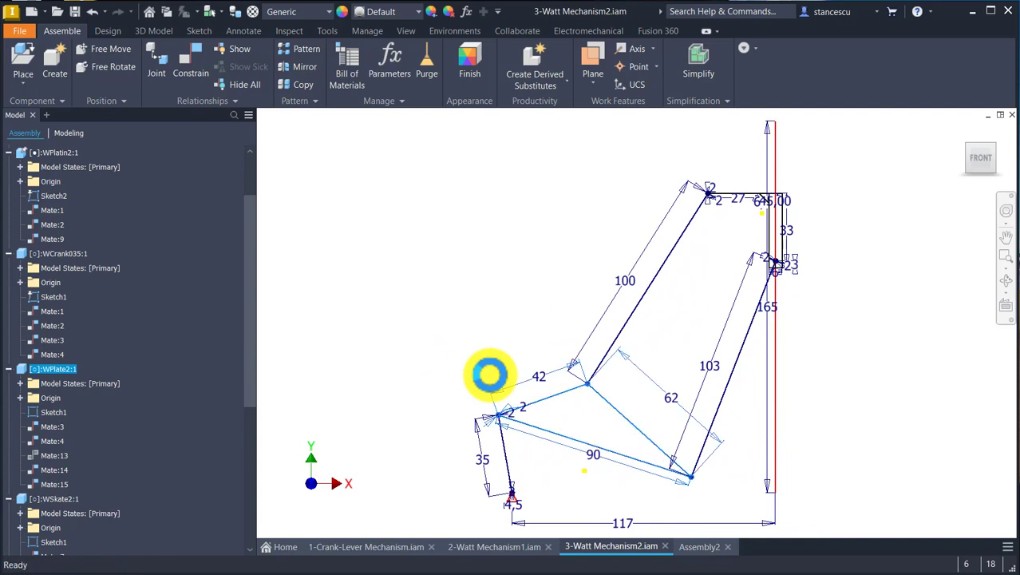
{"action": "left_click", "coordinate": [491, 290]}
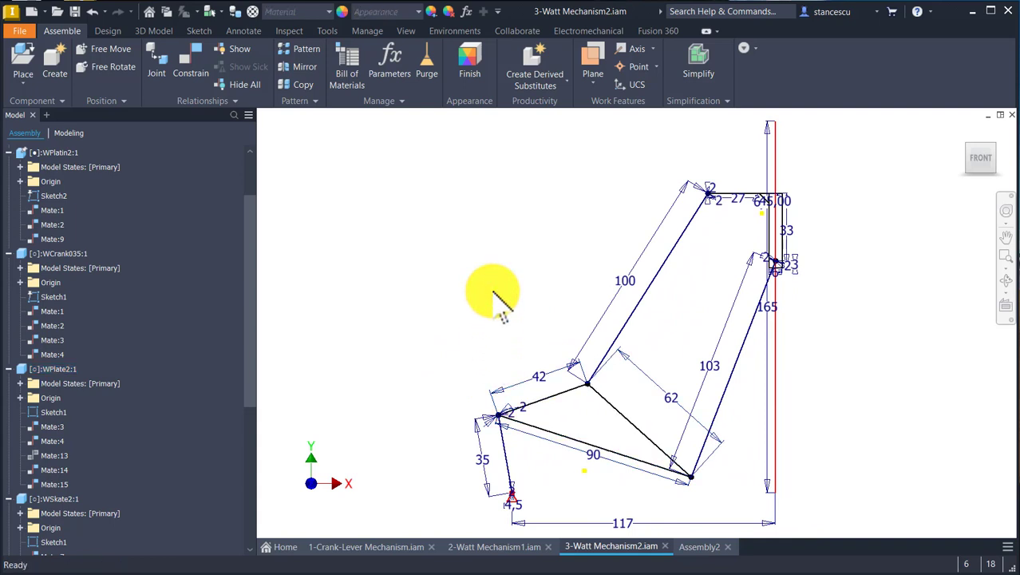
{"action": "key", "text": "Num_Lock"}
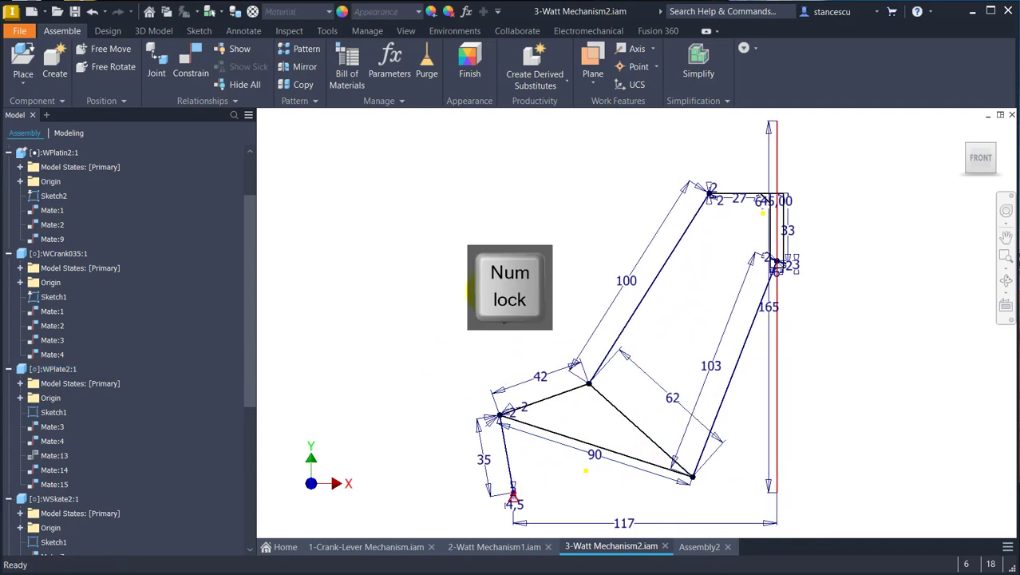